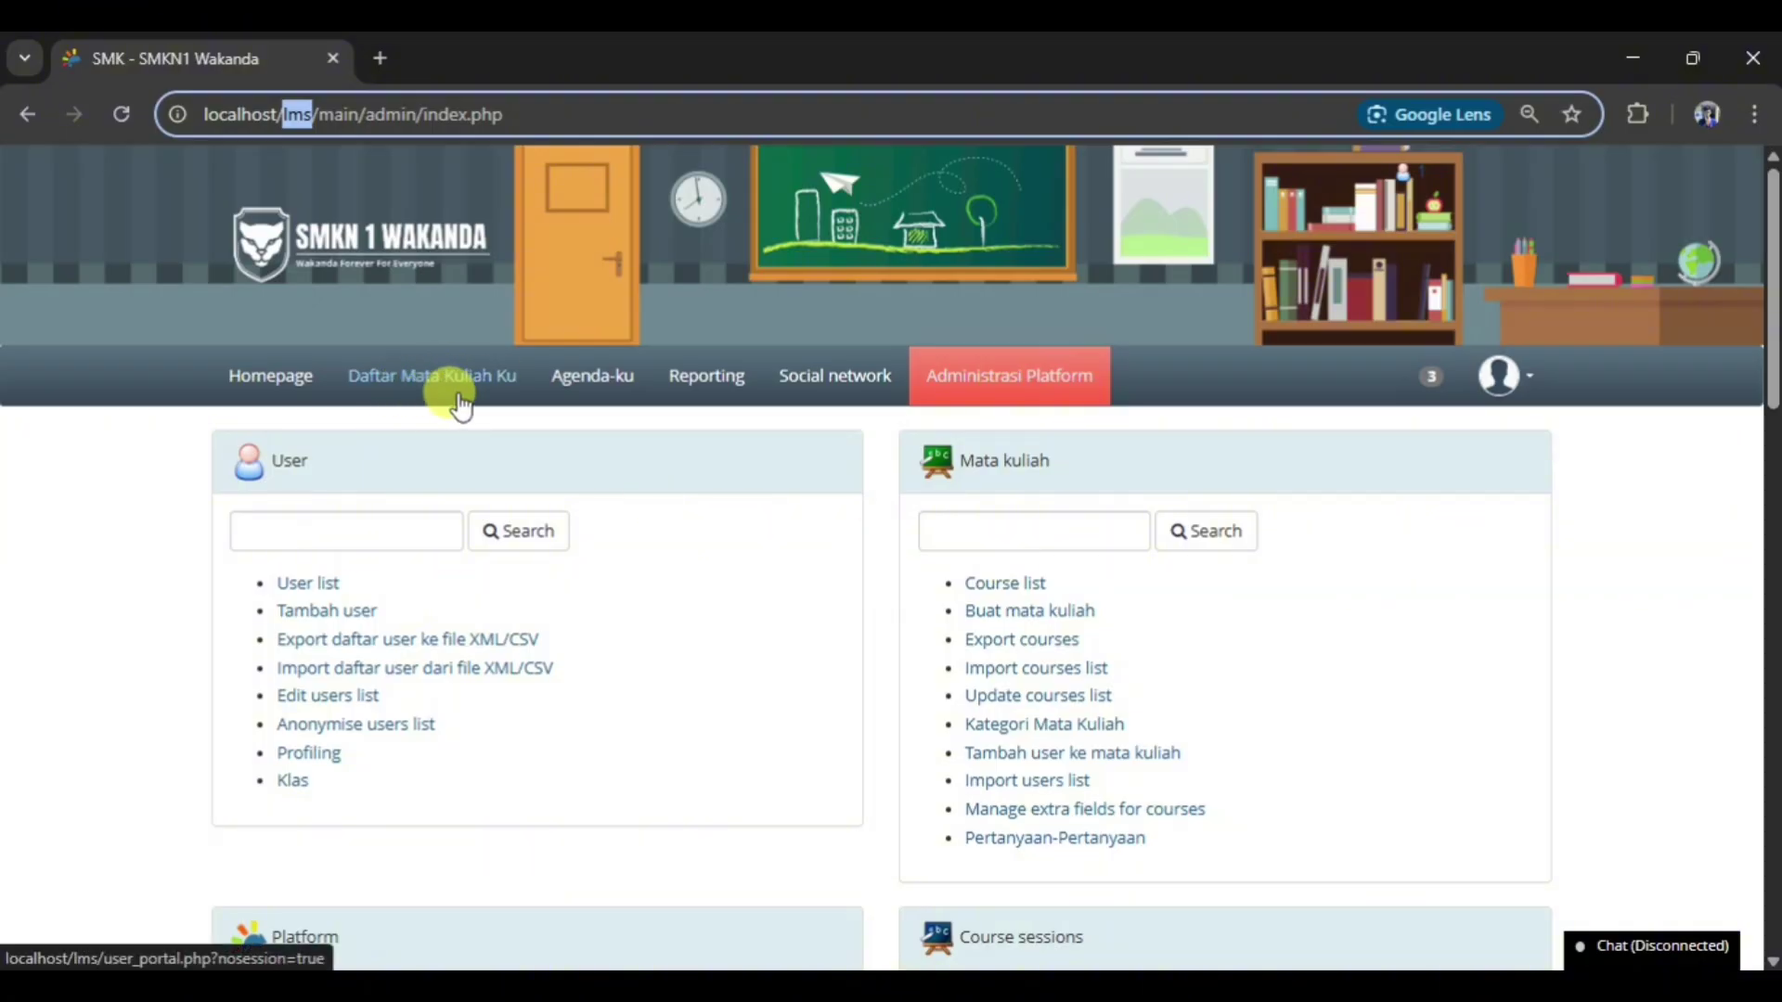
# Examine the sections of the Chamilo administration page from the User block to the version check
pyautogui.click(481, 423)
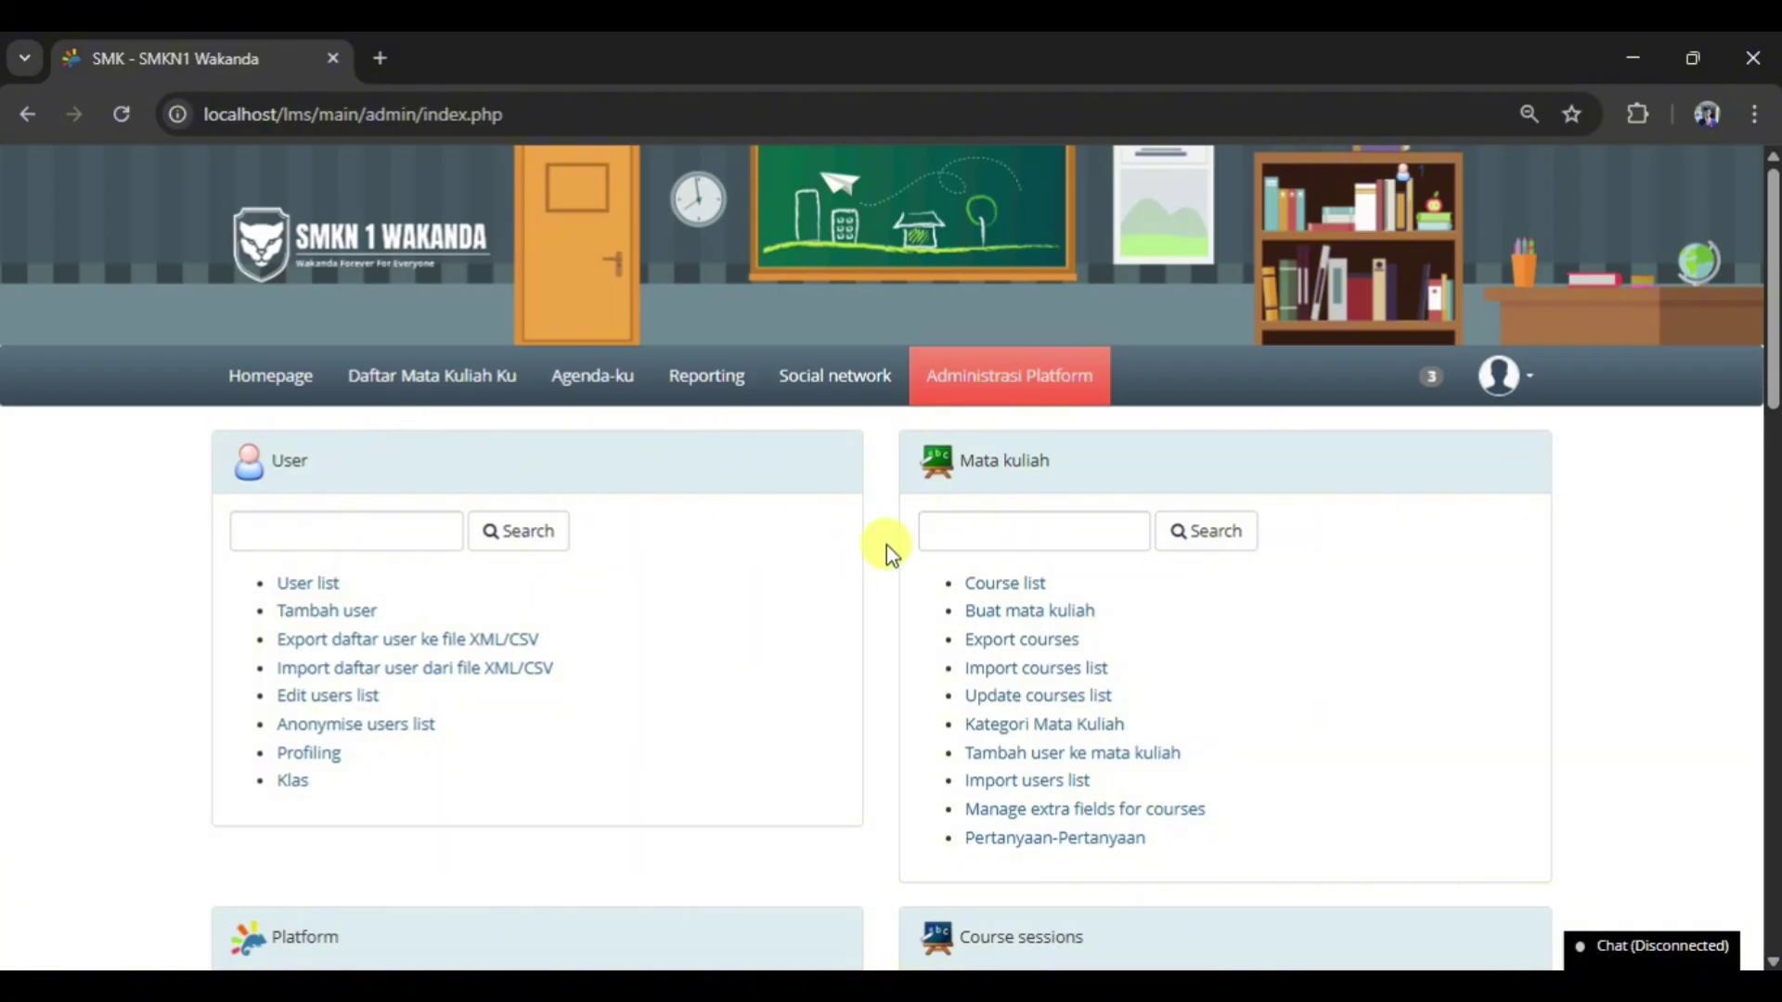
pyautogui.scroll(-3, 887, 544)
pyautogui.scroll(3, 888, 544)
pyautogui.scroll(-3, 887, 544)
pyautogui.scroll(-2, 887, 544)
pyautogui.scroll(-4, 887, 544)
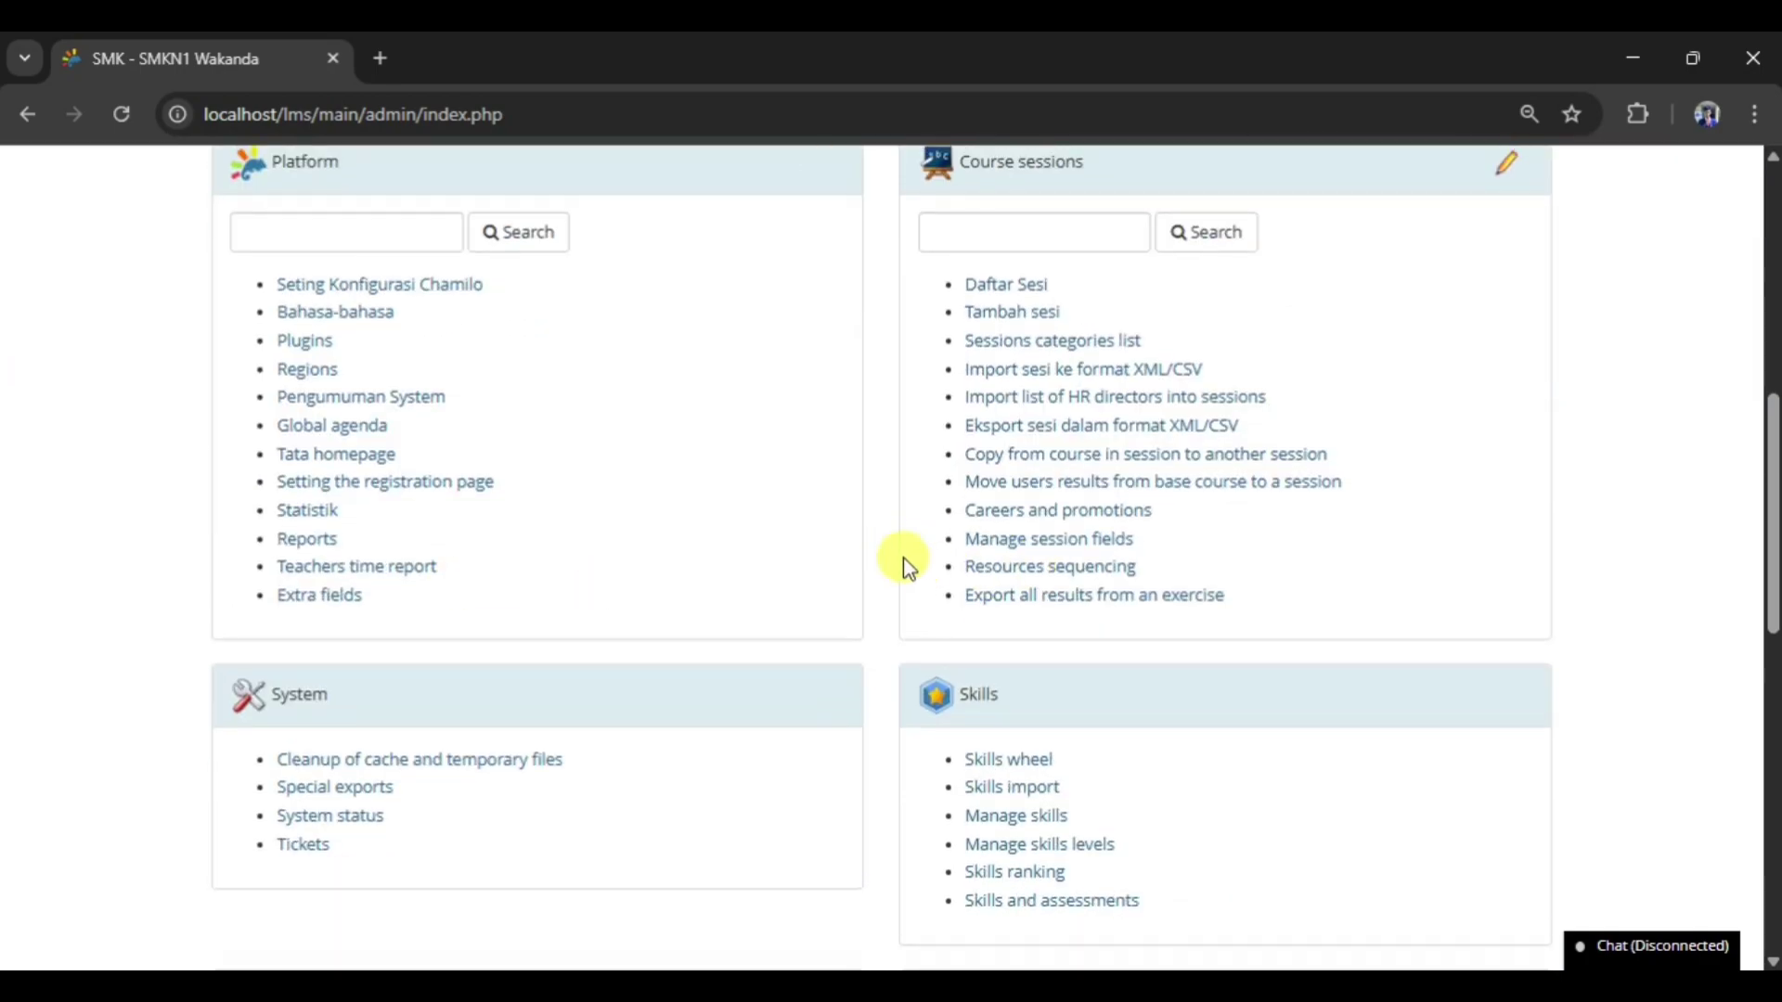
pyautogui.scroll(2, 905, 561)
pyautogui.scroll(-6, 895, 560)
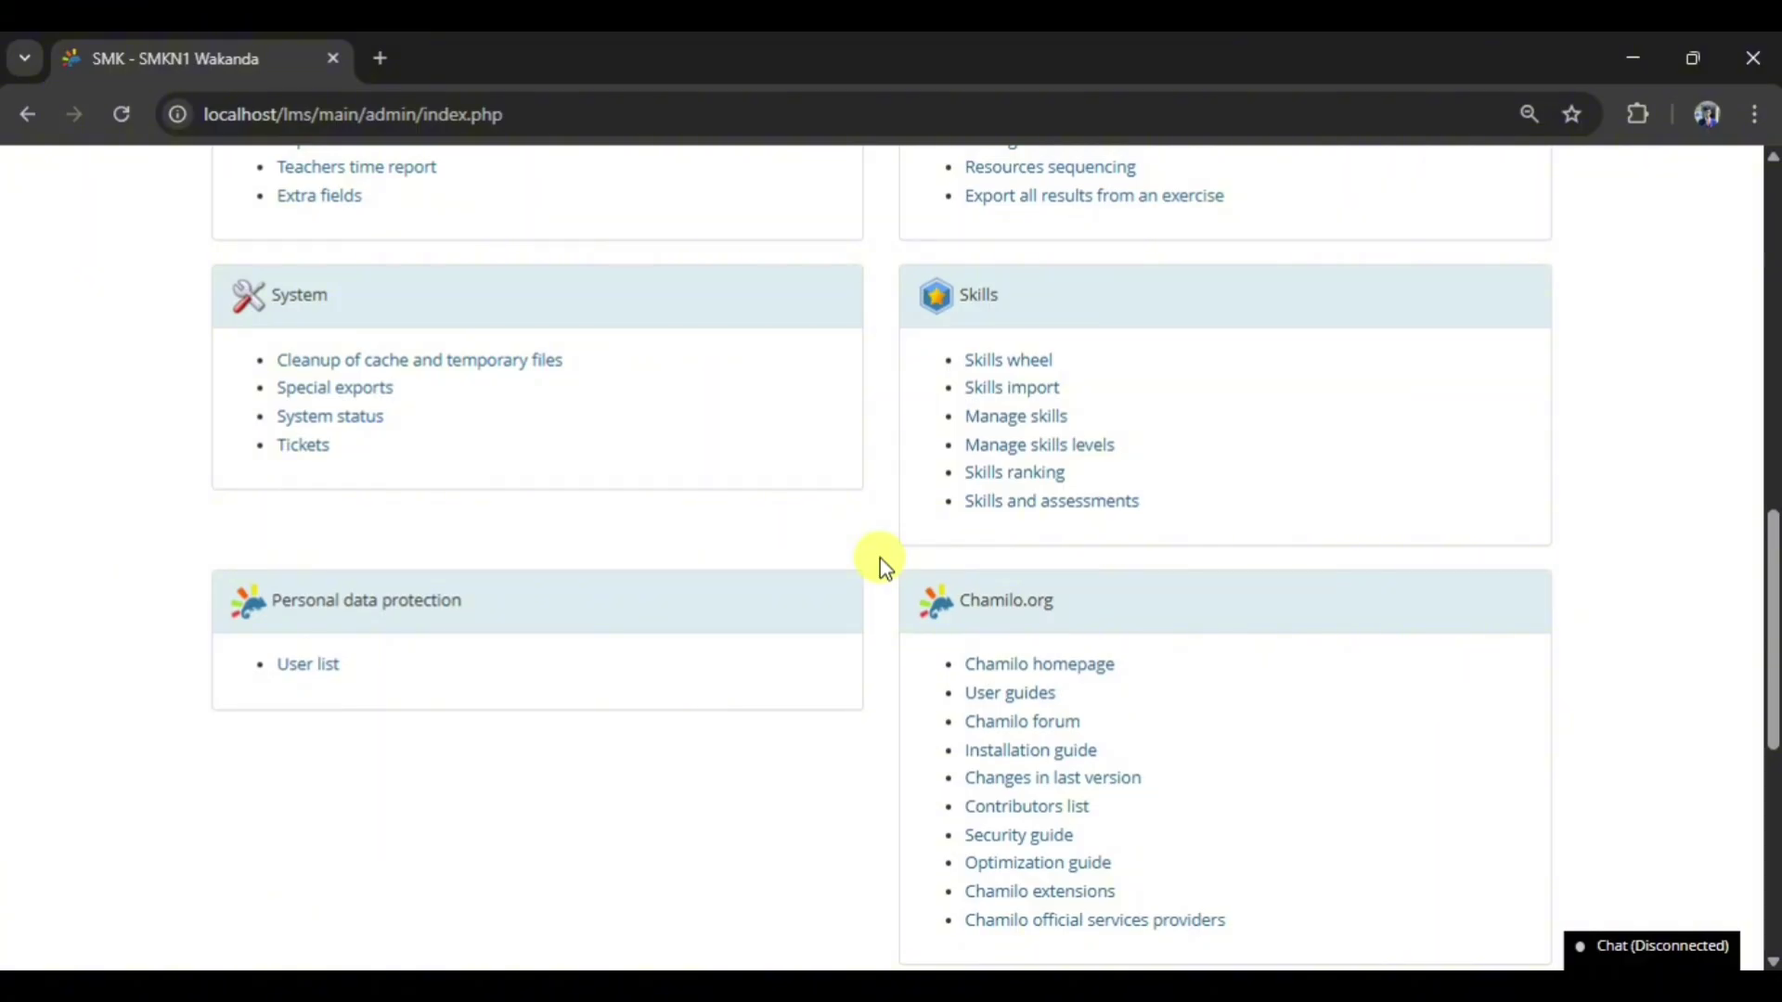
pyautogui.scroll(-4, 880, 559)
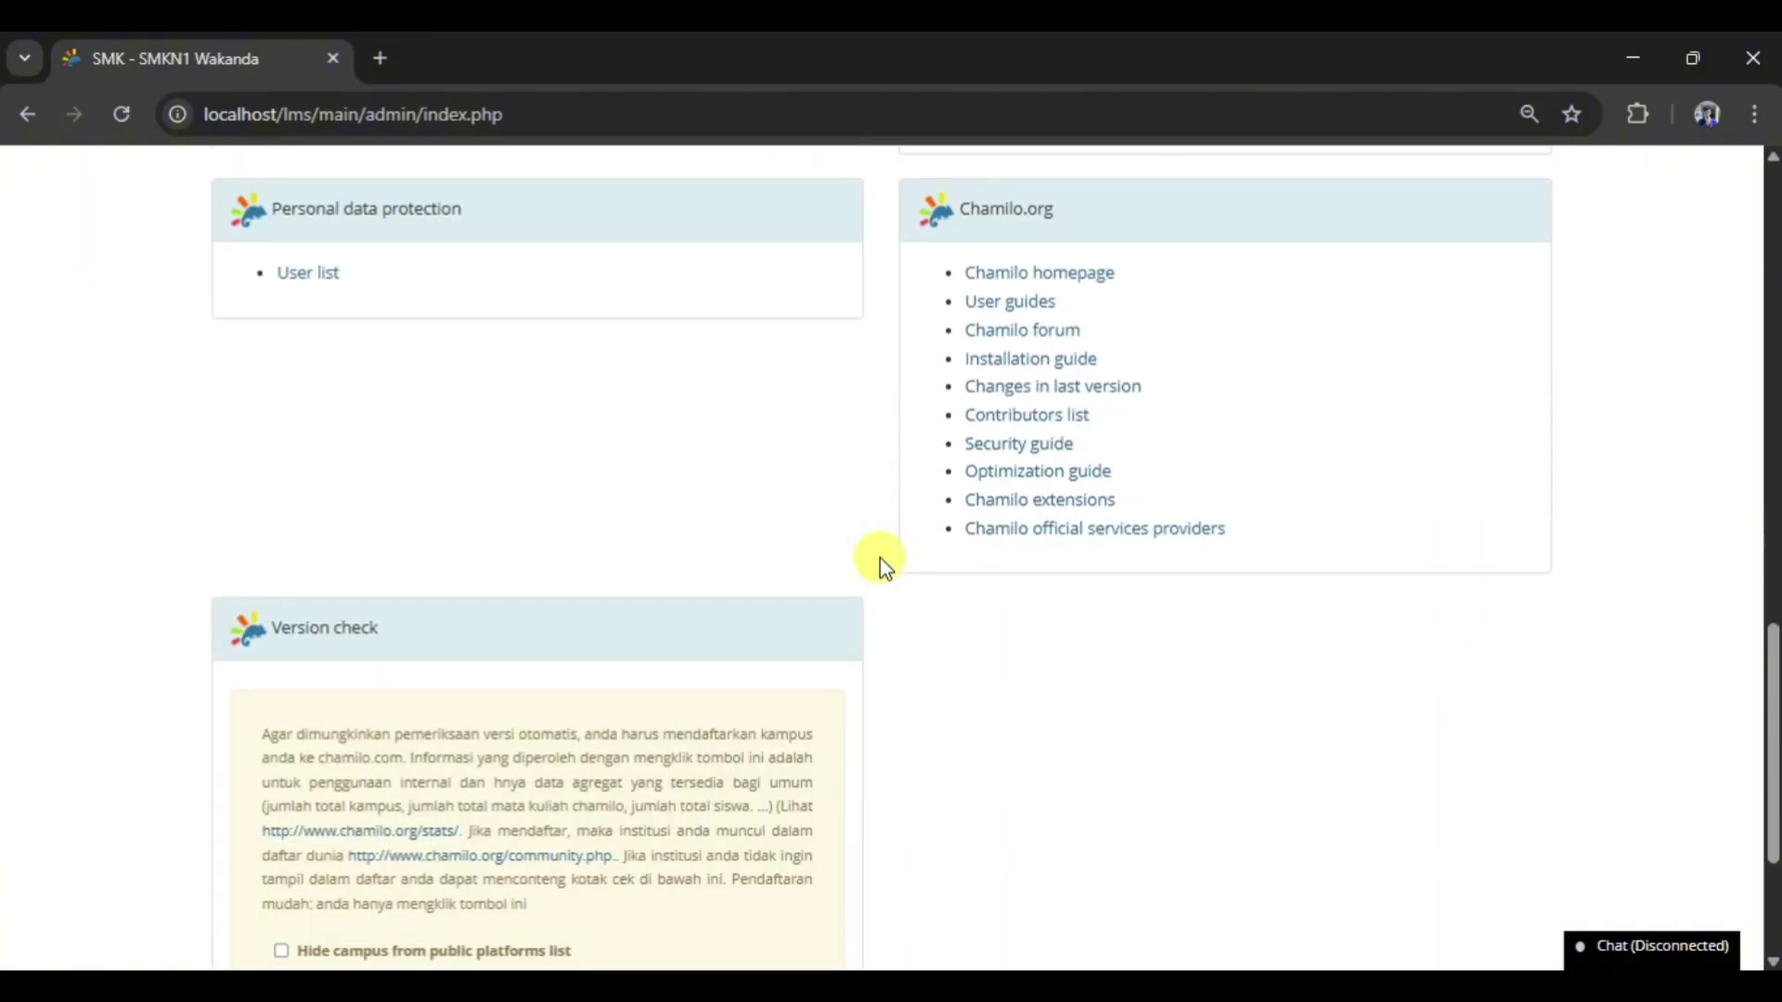
pyautogui.scroll(-3, 880, 558)
pyautogui.scroll(15, 879, 558)
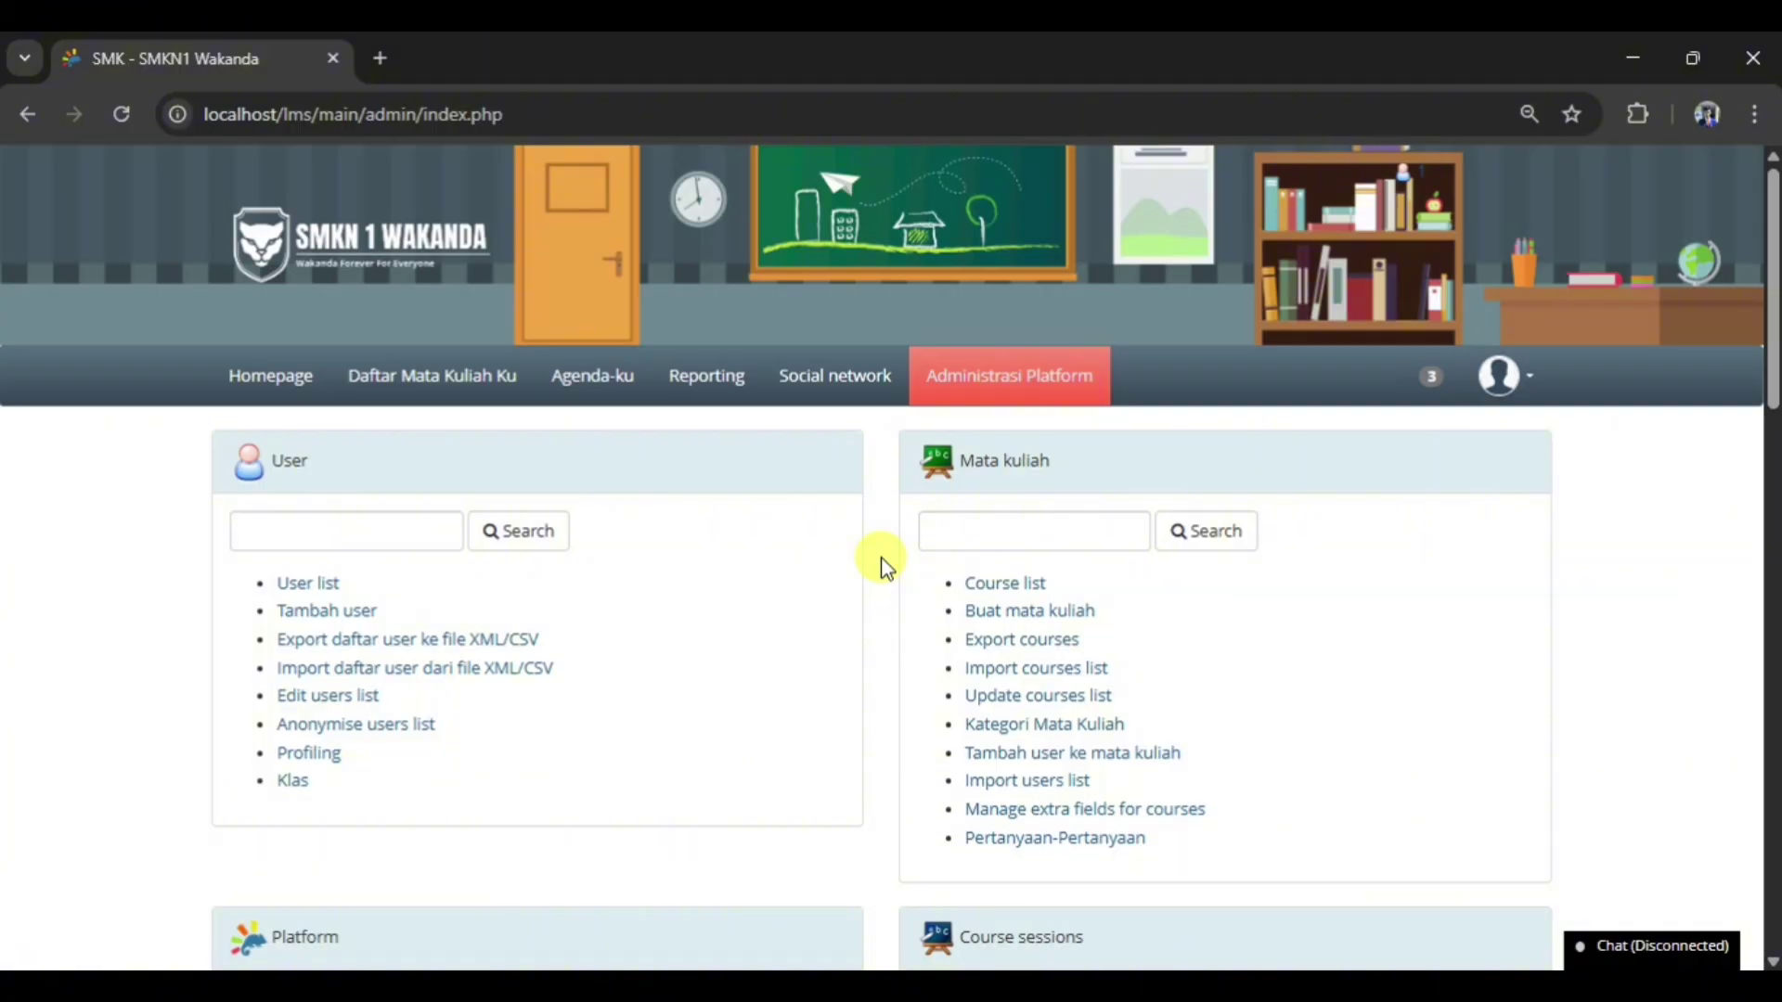
# Switch to File Explorer and delete the trad4all.inc - backup file from the indonesian folder
pyautogui.moveTo(831, 498)
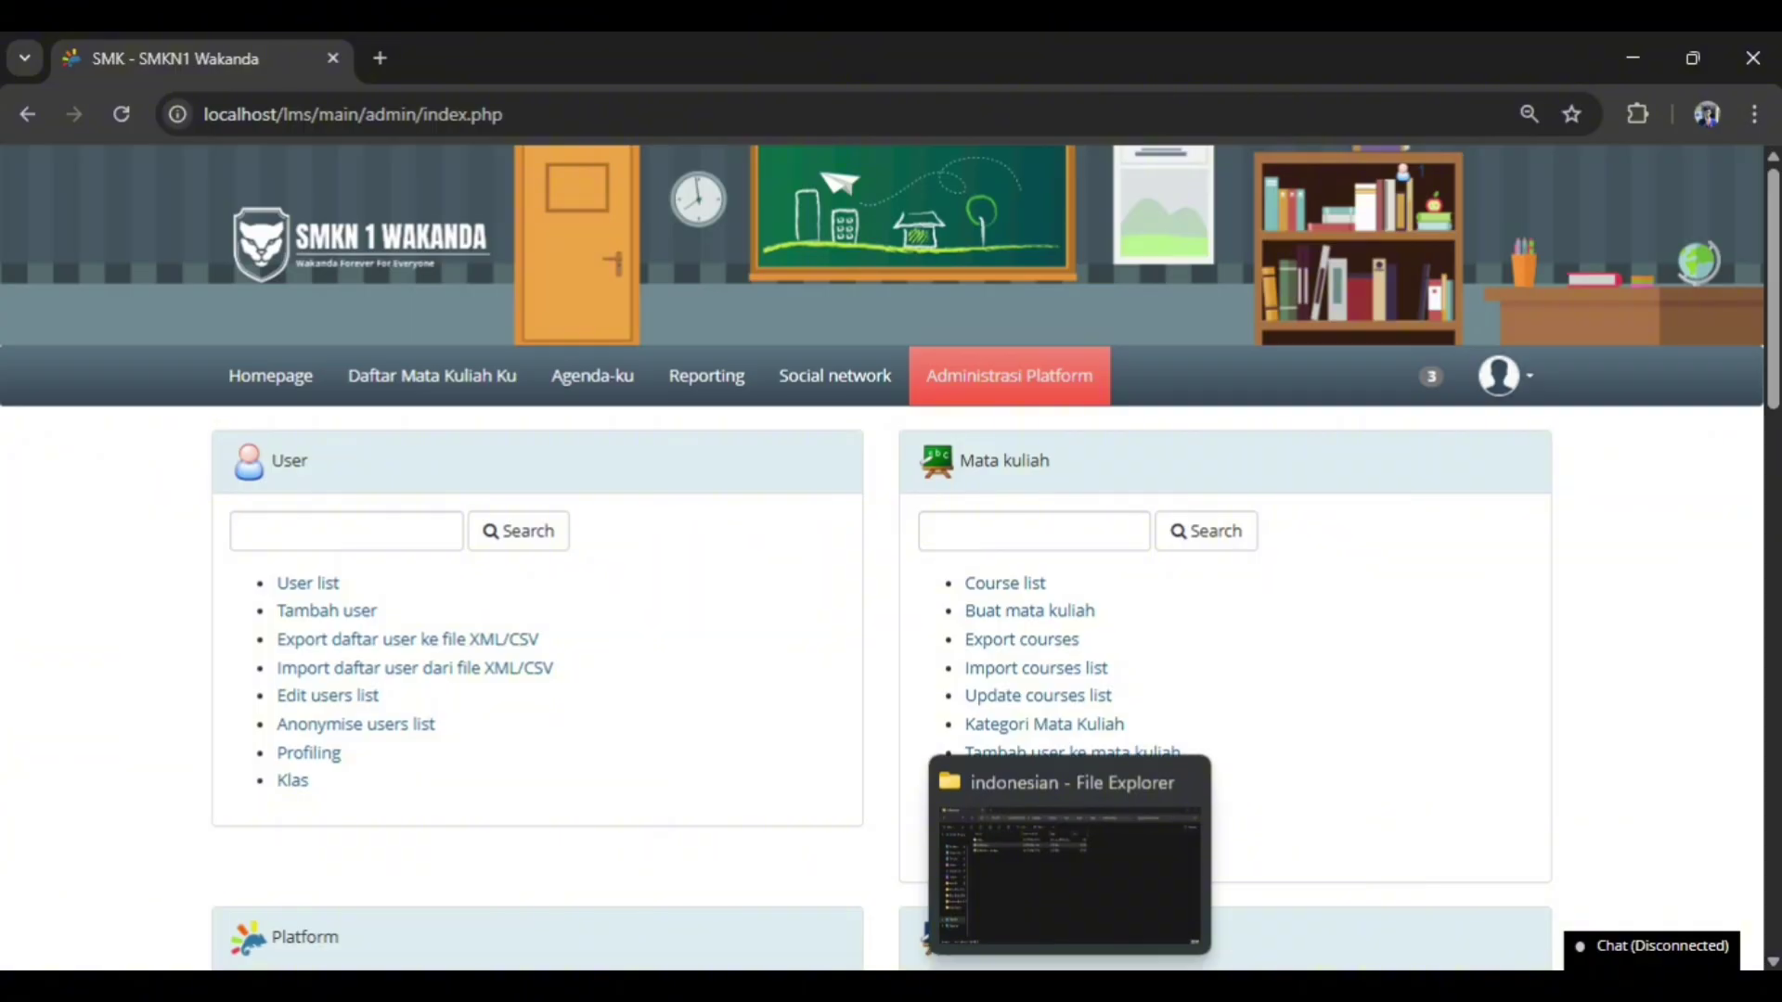
pyautogui.click(1065, 882)
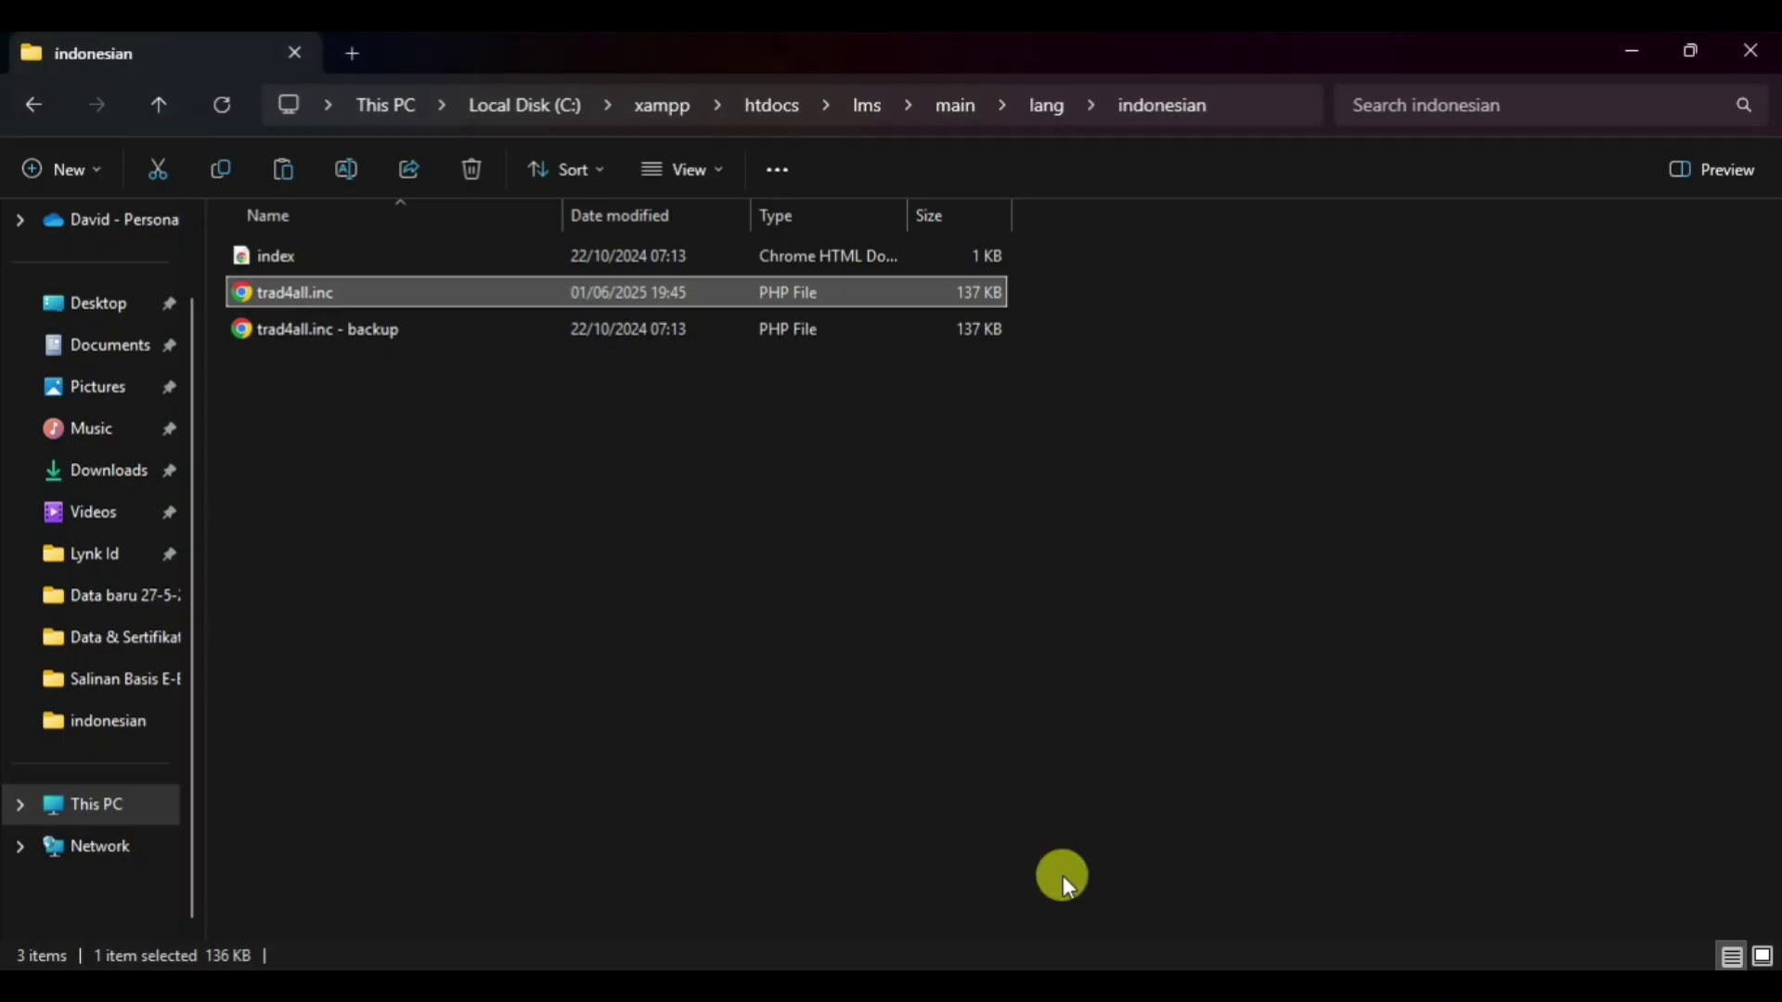
pyautogui.click(460, 331)
pyautogui.press('Delete')
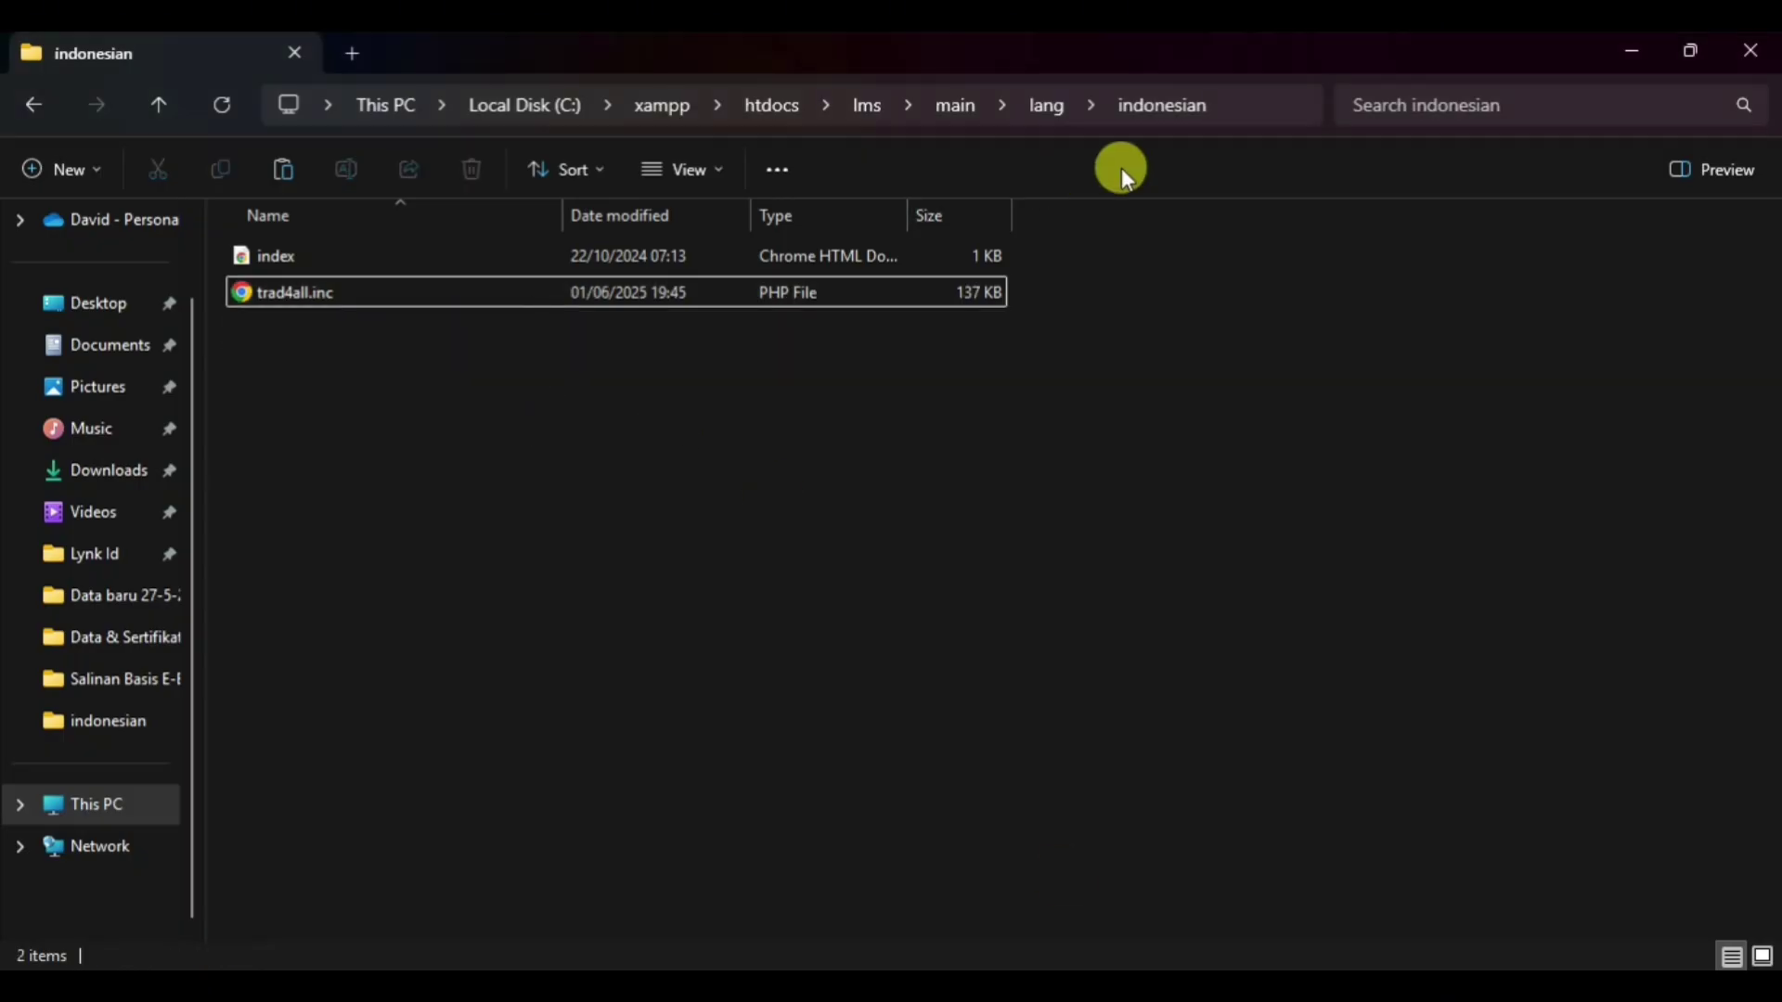
# Show the computer's drives and check the Apache and MySQL status in the XAMPP Control Panel
pyautogui.click(119, 800)
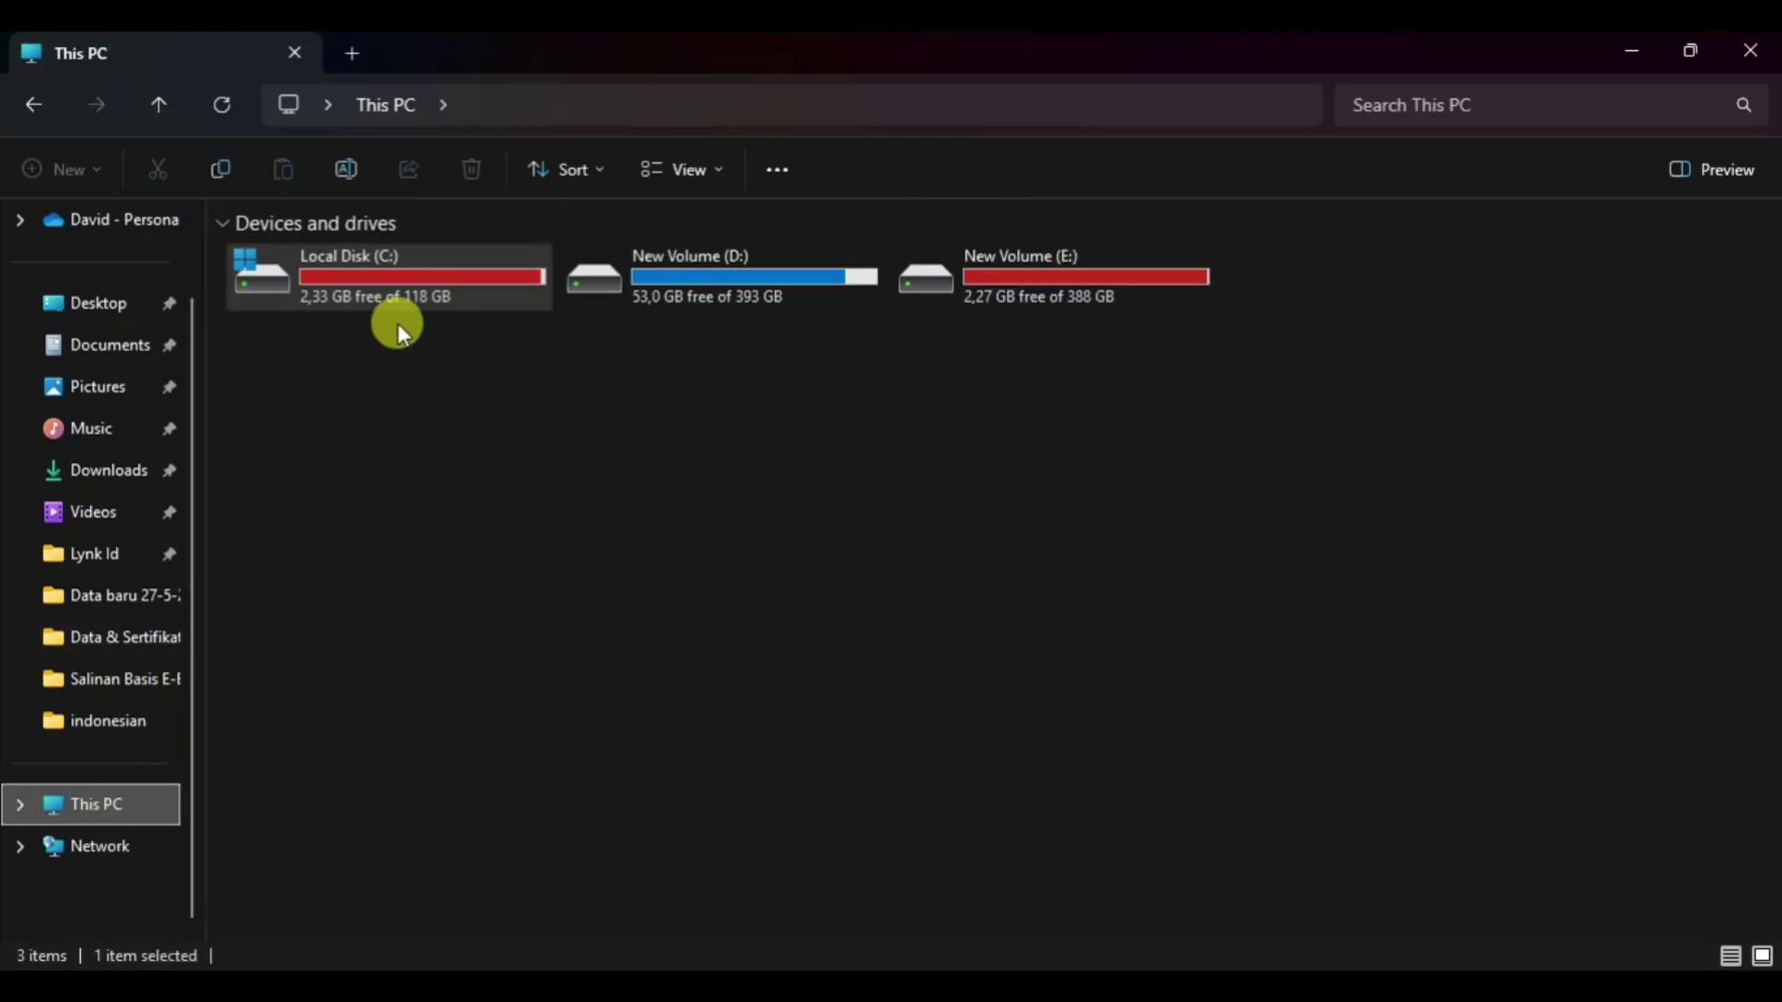
pyautogui.click(432, 306)
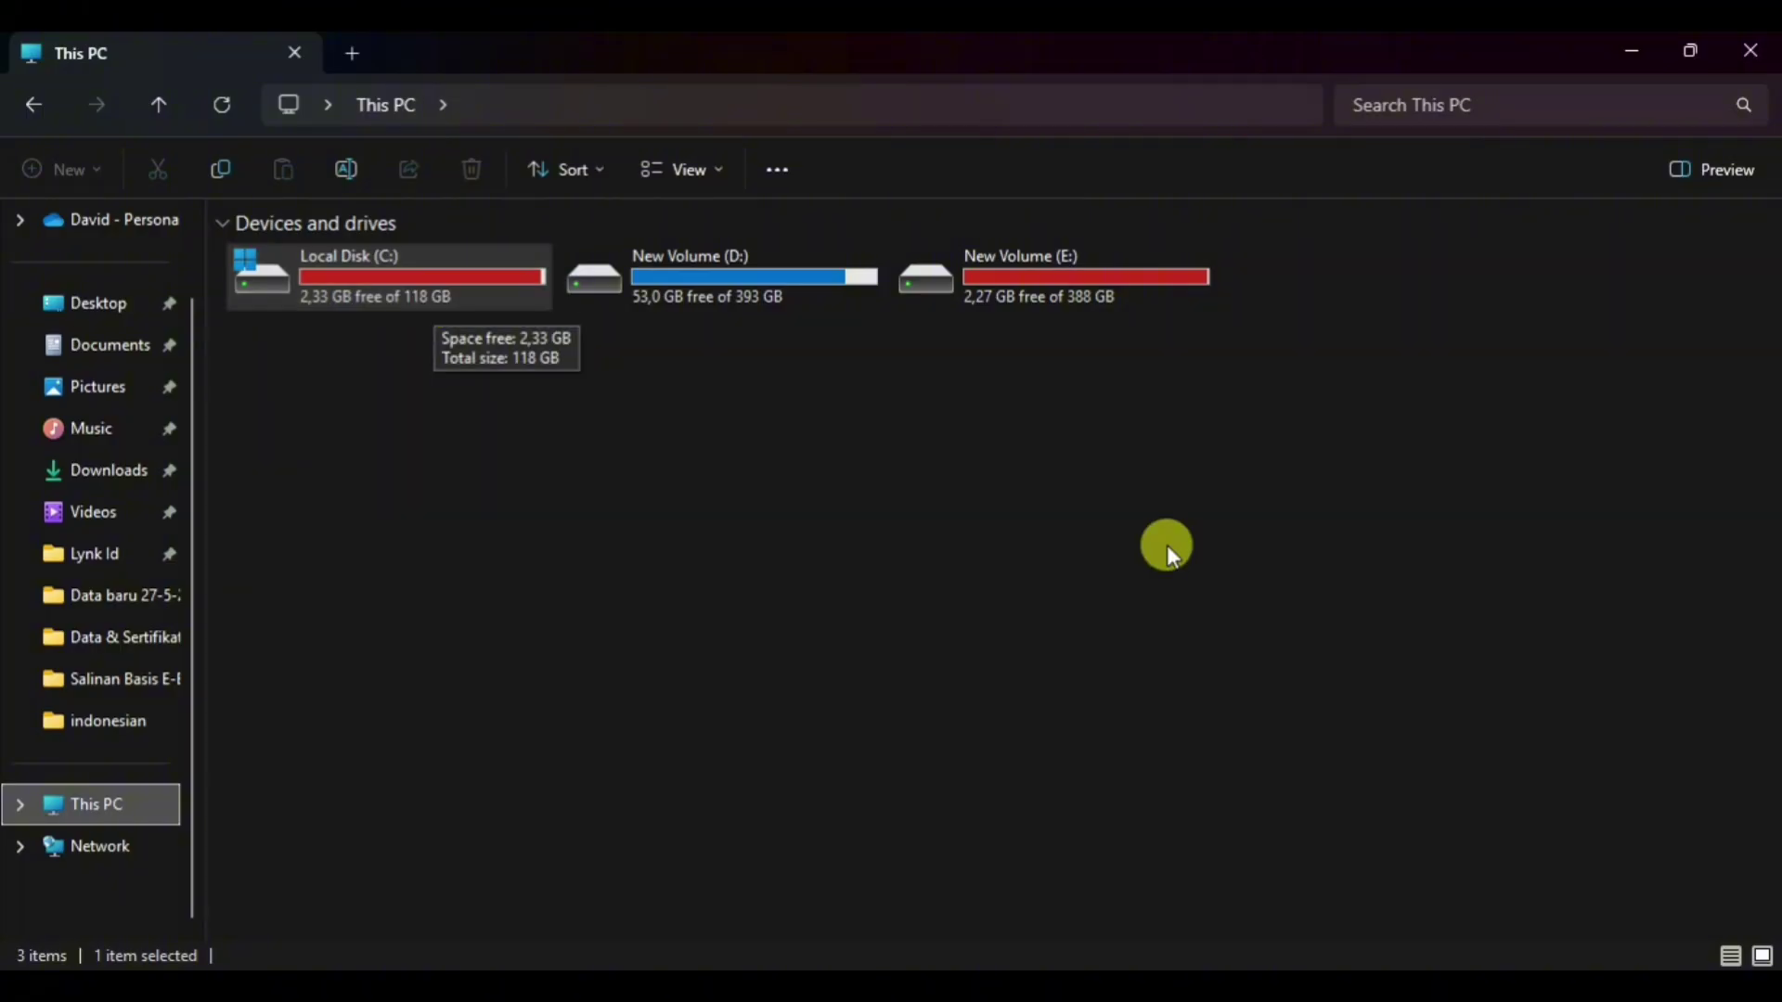
pyautogui.moveTo(1185, 986)
pyautogui.click(1186, 882)
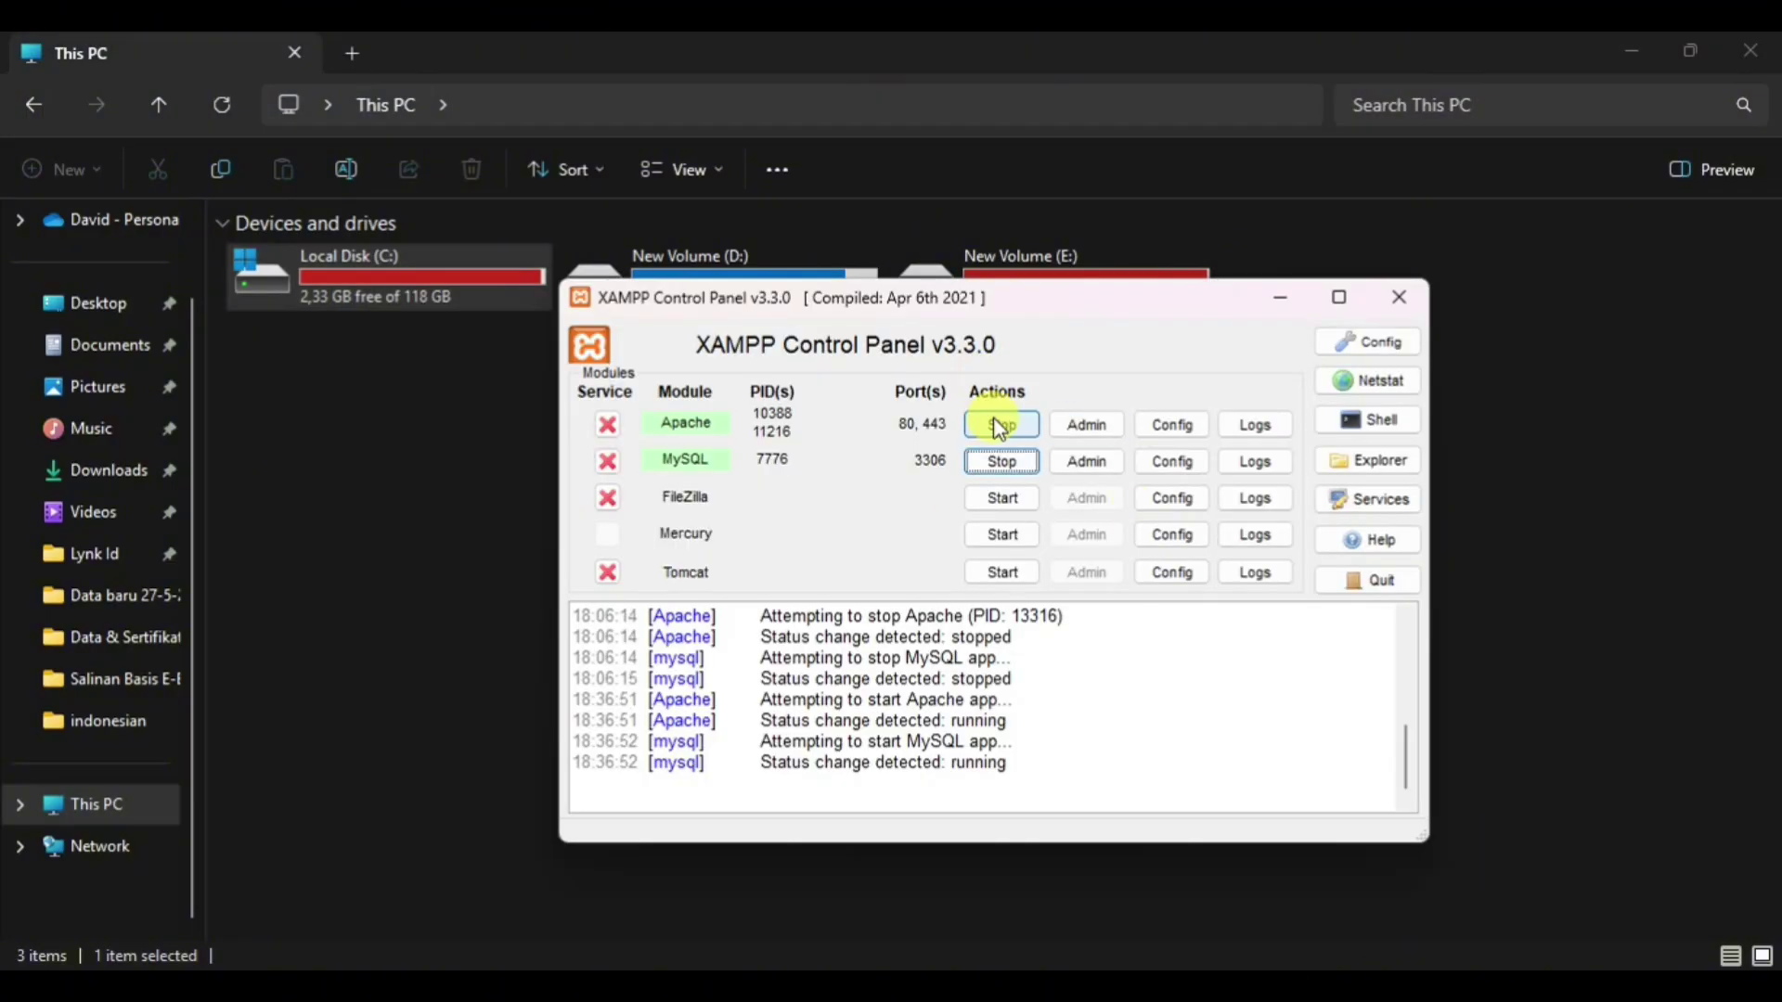
pyautogui.click(1288, 295)
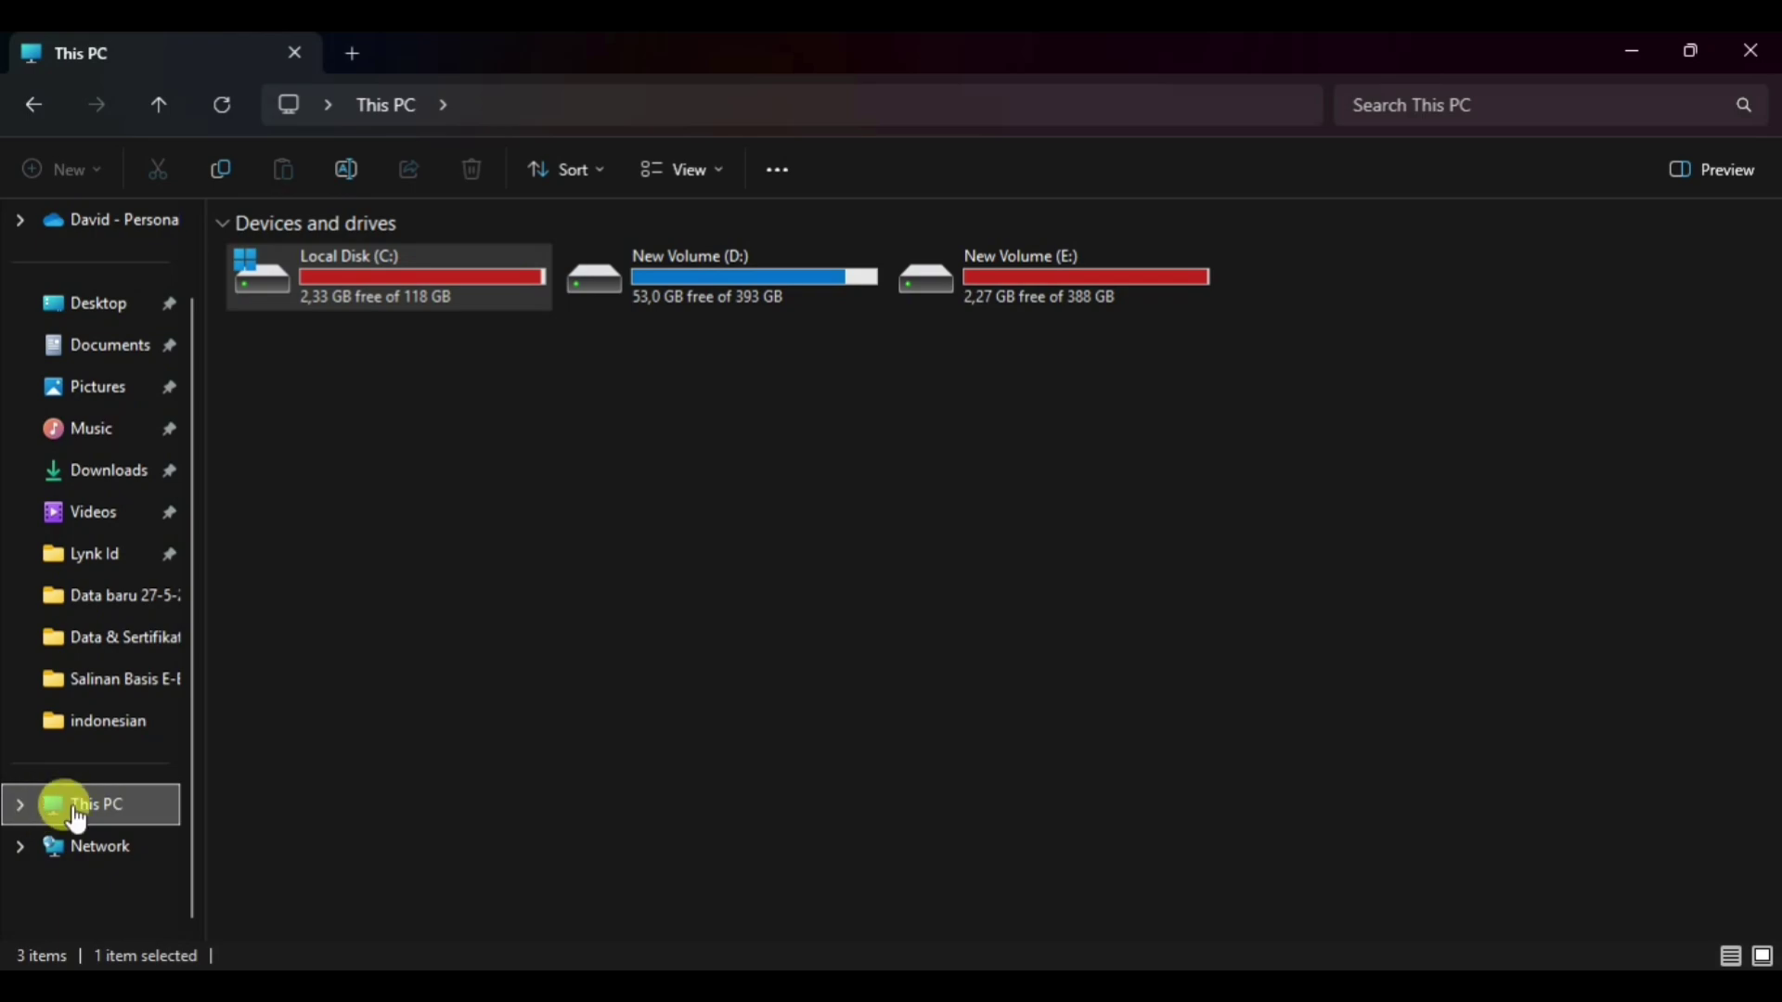
# Open the htdocs folder inside xampp on Local Disk (C:)
pyautogui.doubleClick(392, 281)
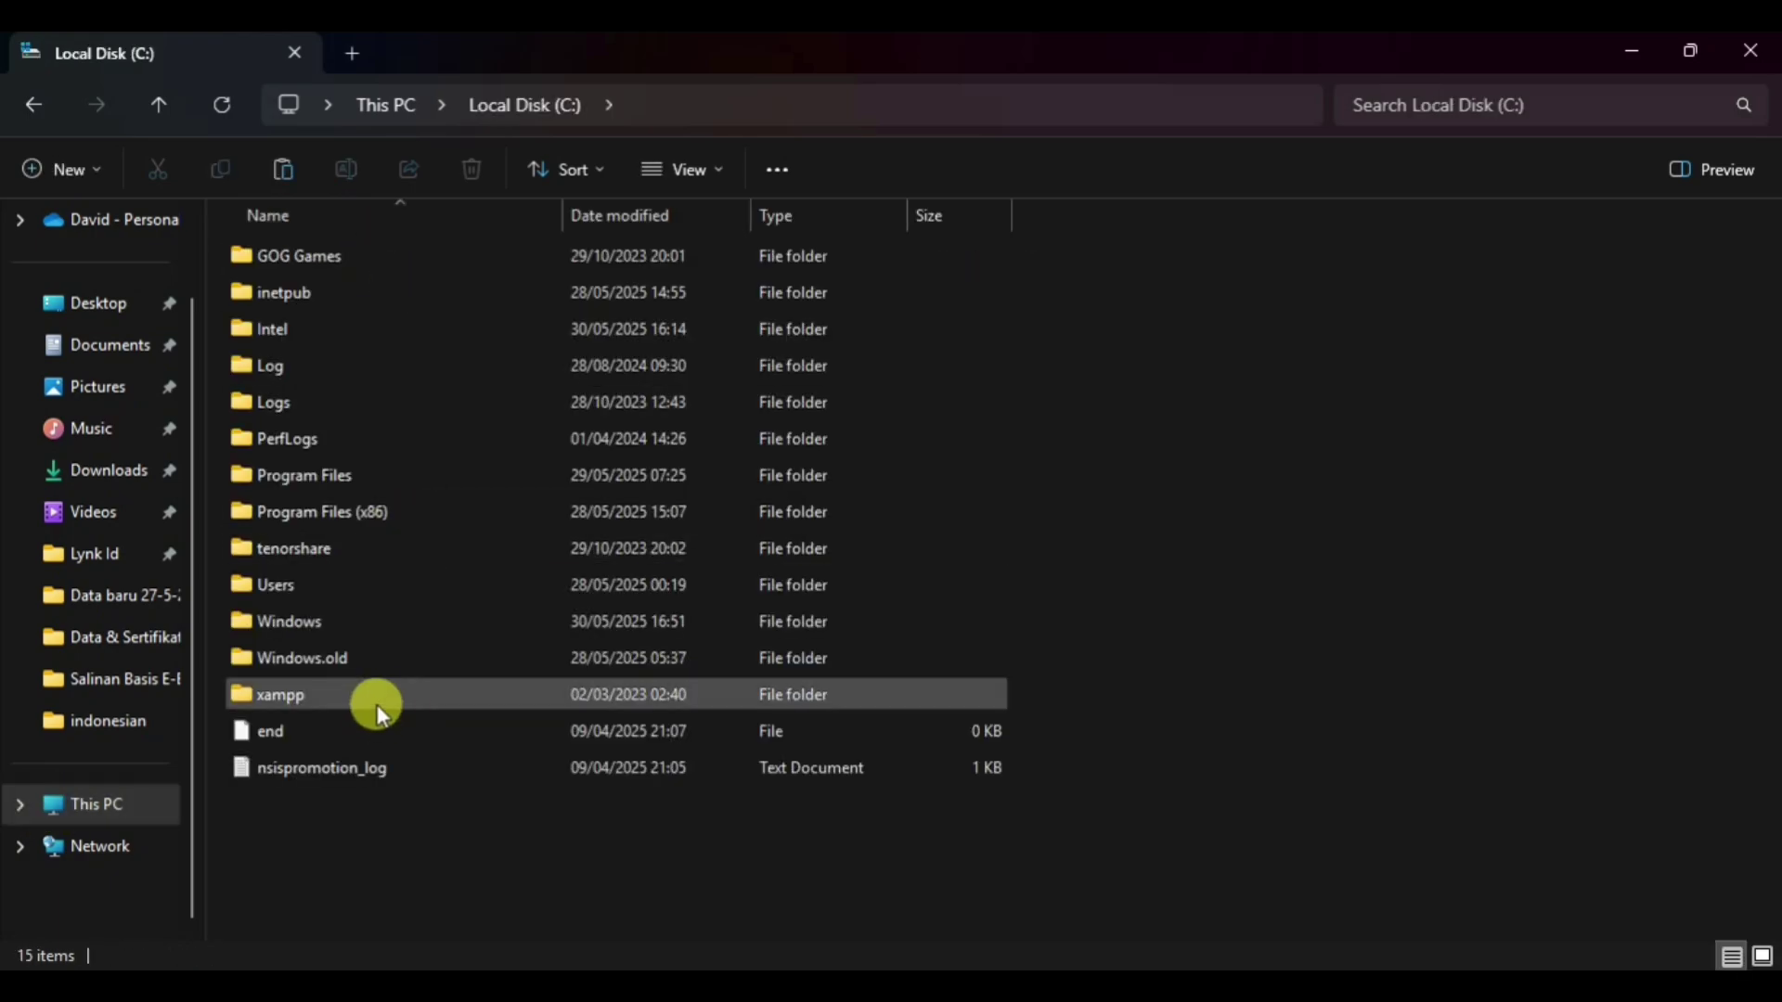
pyautogui.doubleClick(374, 708)
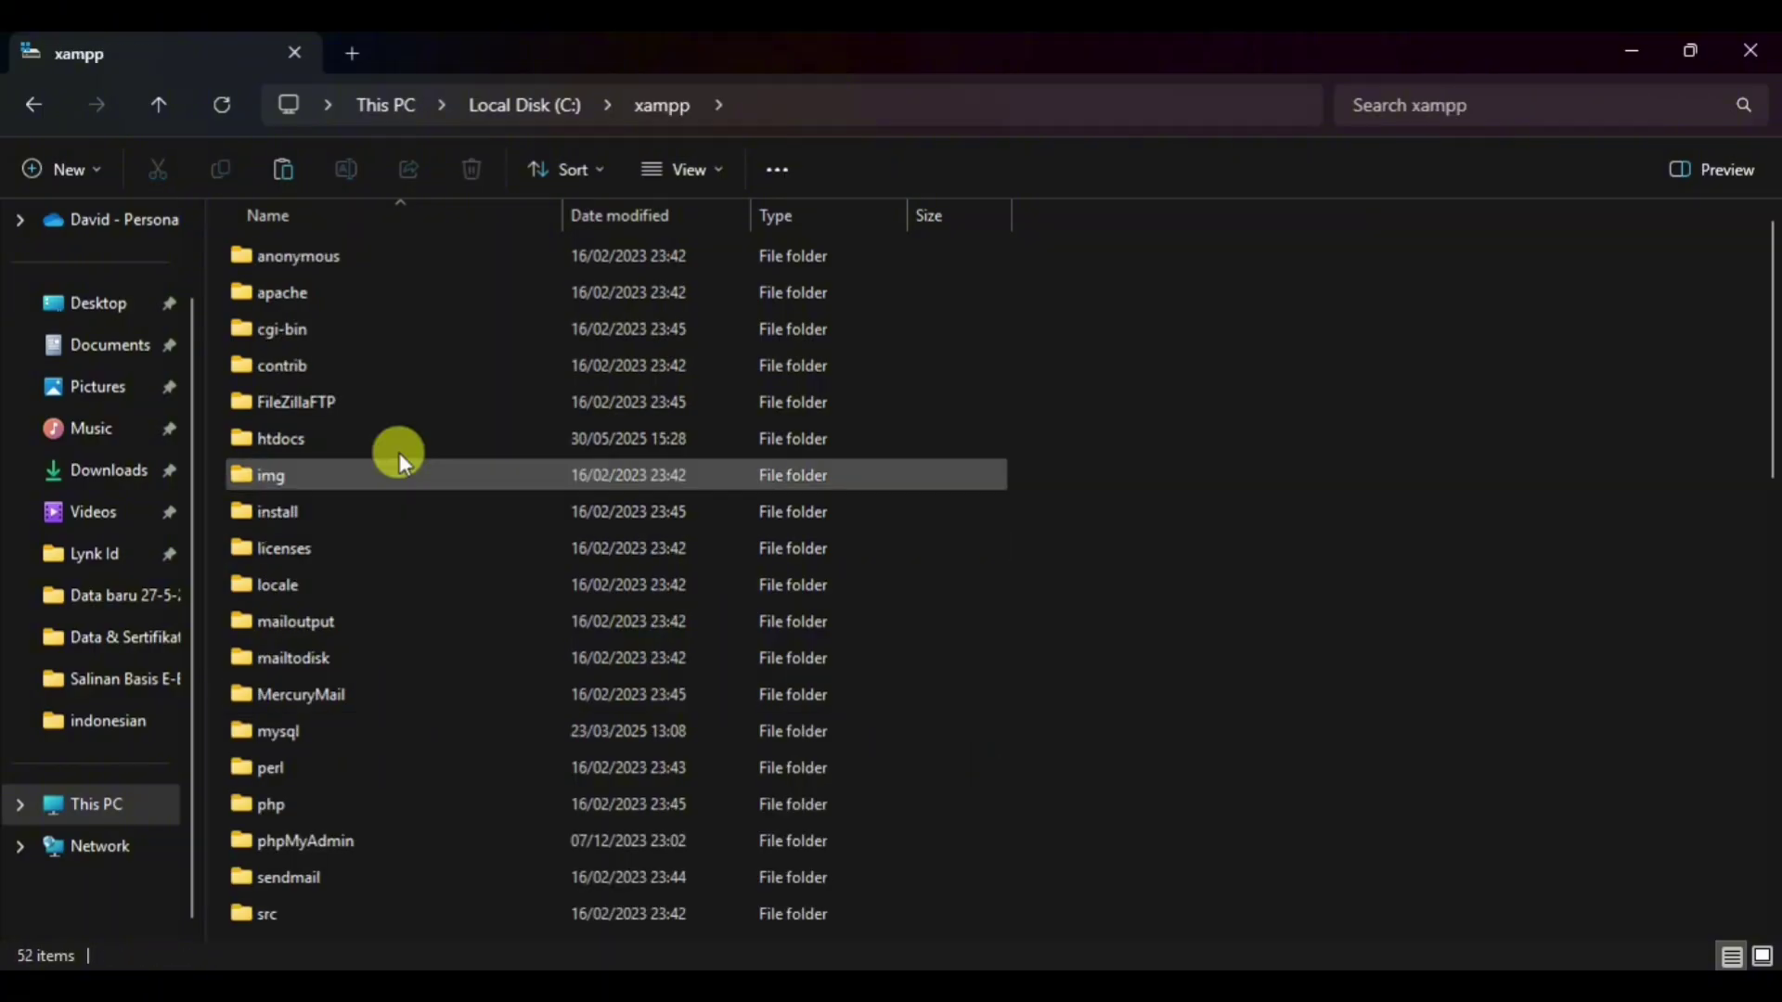
pyautogui.doubleClick(320, 441)
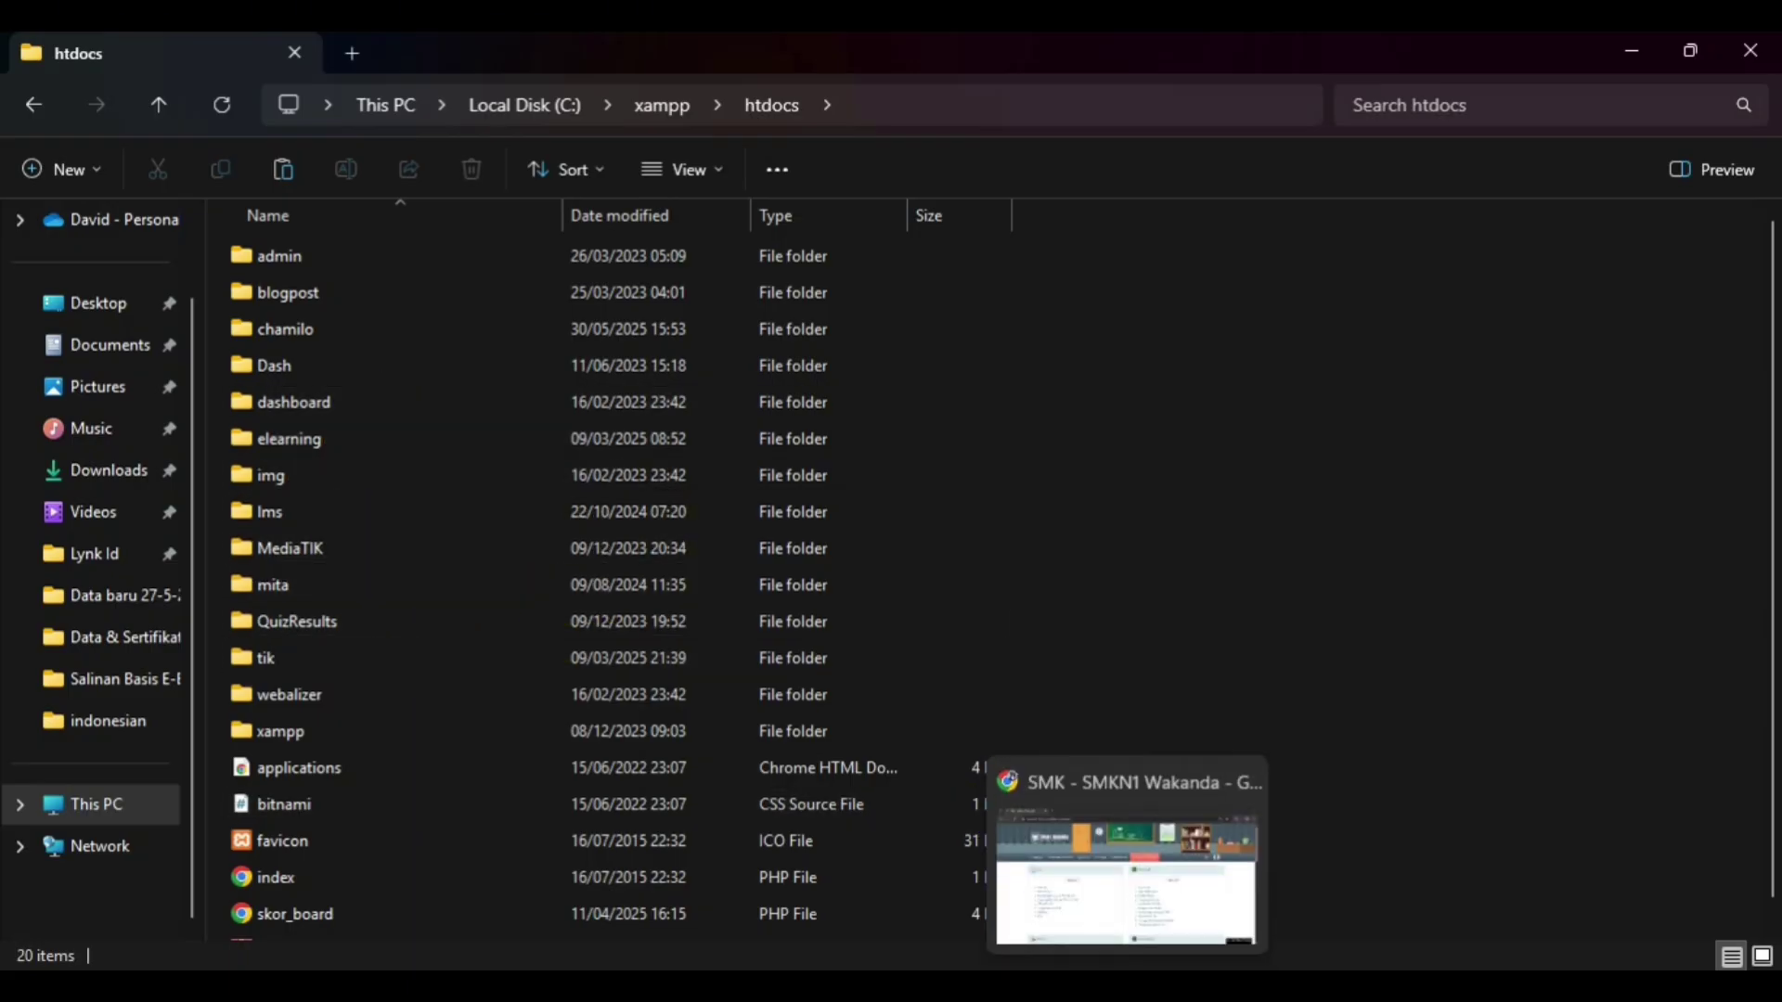
# Check the site's folder name in the web address in Chrome, and return to File Explorer
pyautogui.click(1126, 859)
pyautogui.doubleClick(307, 114)
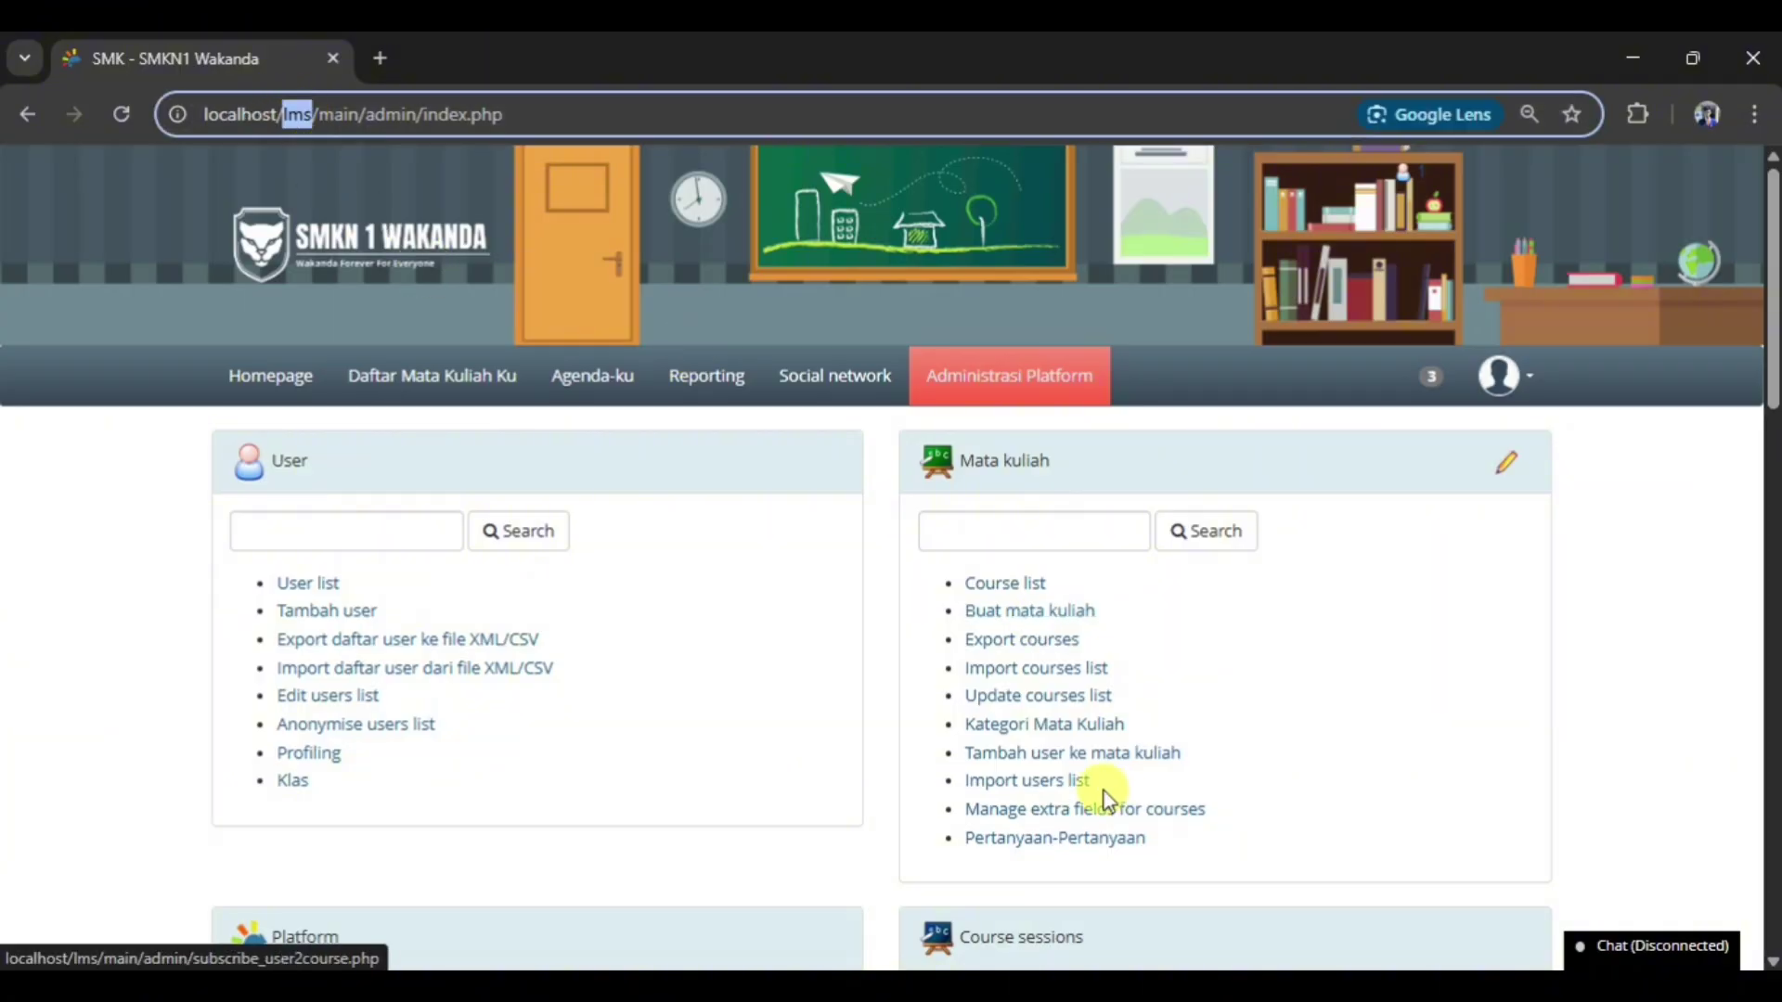
pyautogui.moveTo(1069, 986)
pyautogui.click(1069, 854)
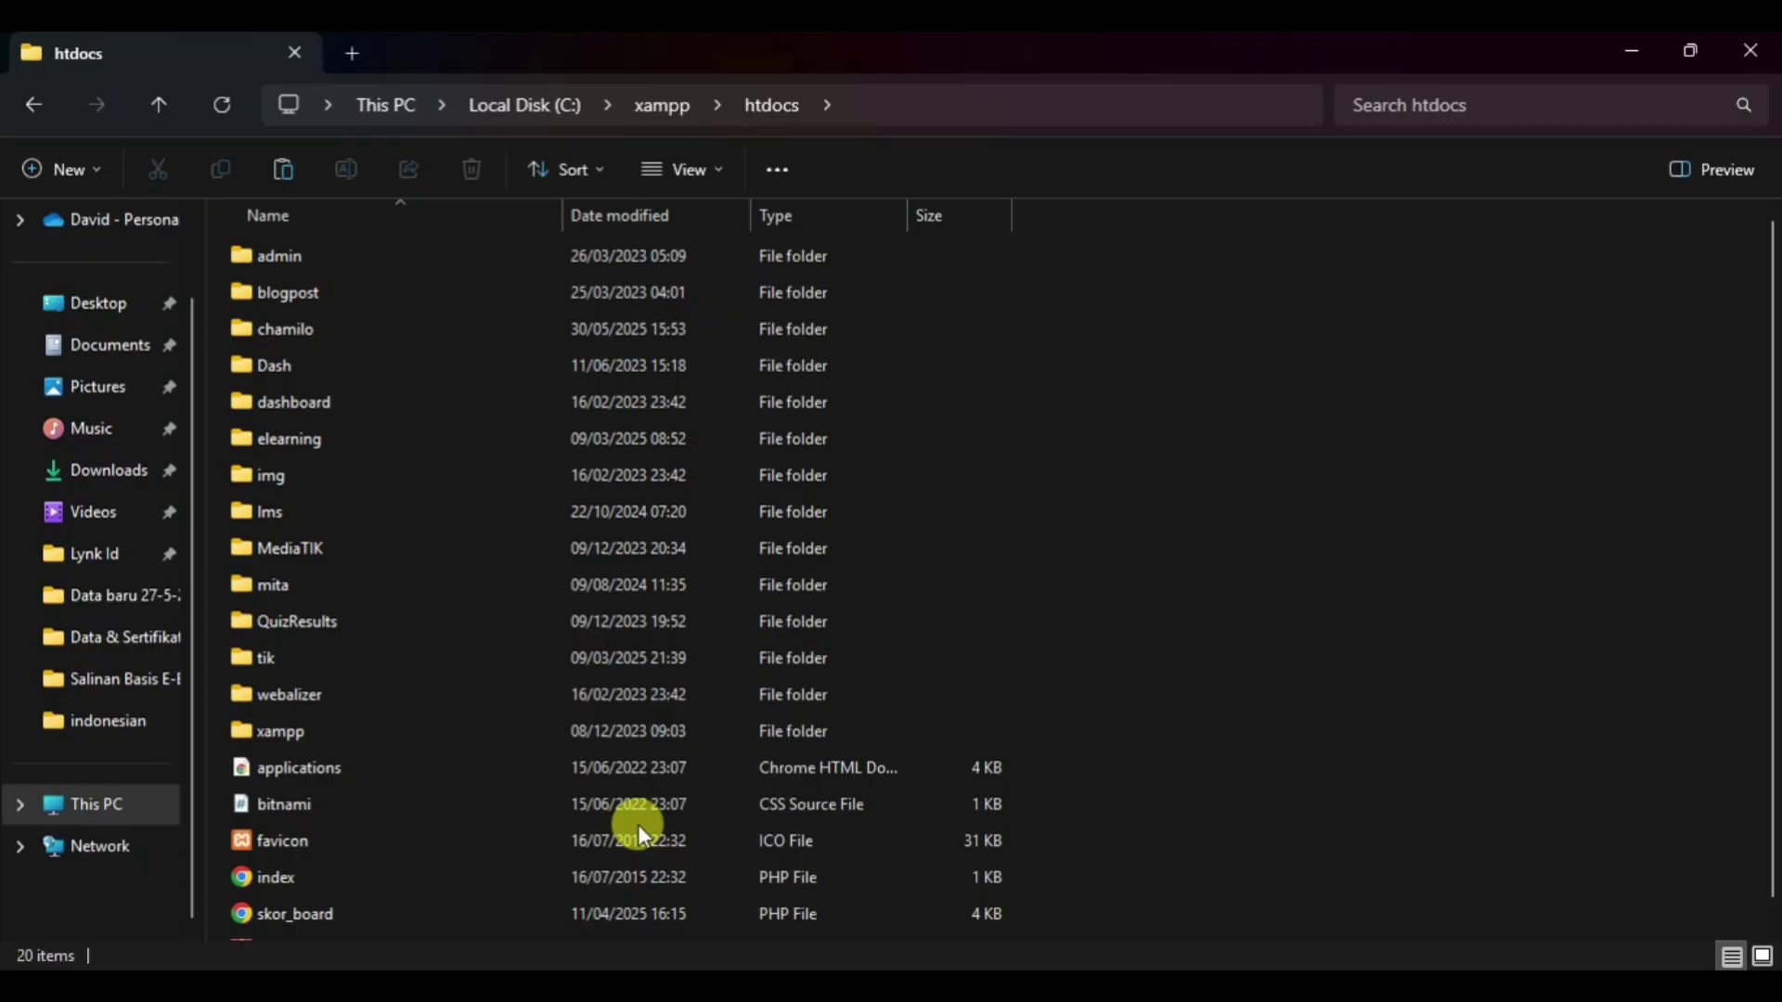
# Open the lms folder in htdocs and look through its contents
pyautogui.click(424, 510)
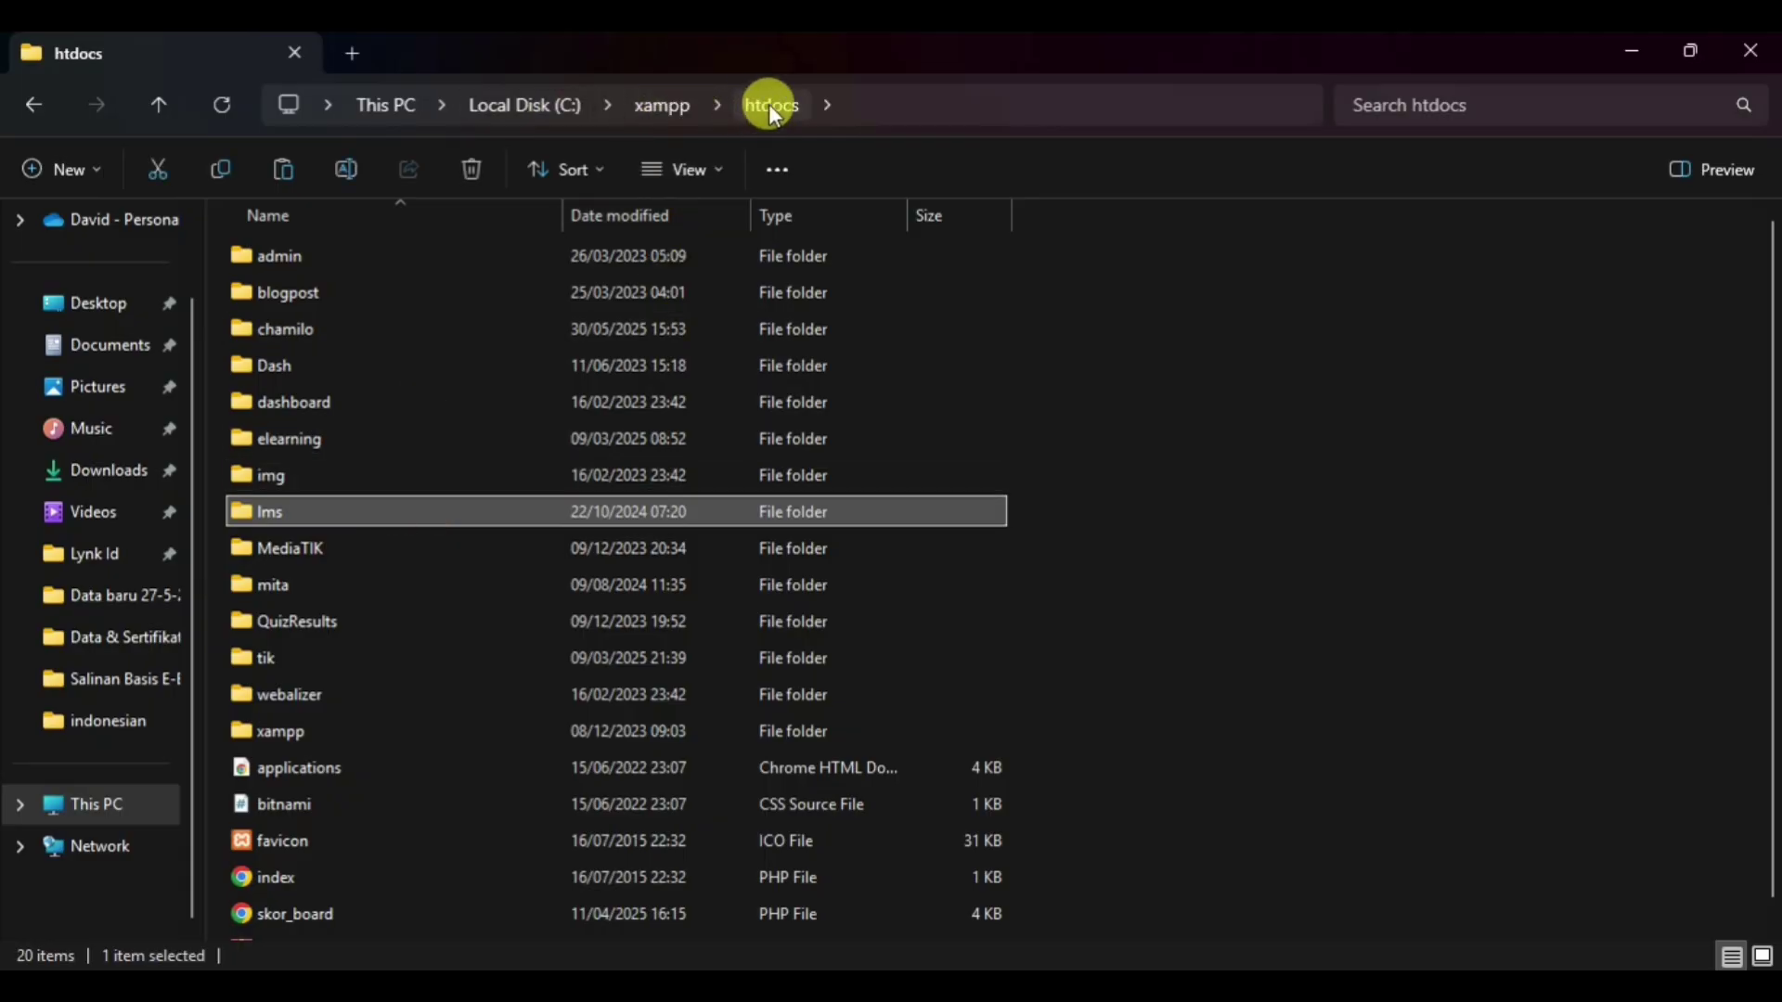
pyautogui.doubleClick(302, 513)
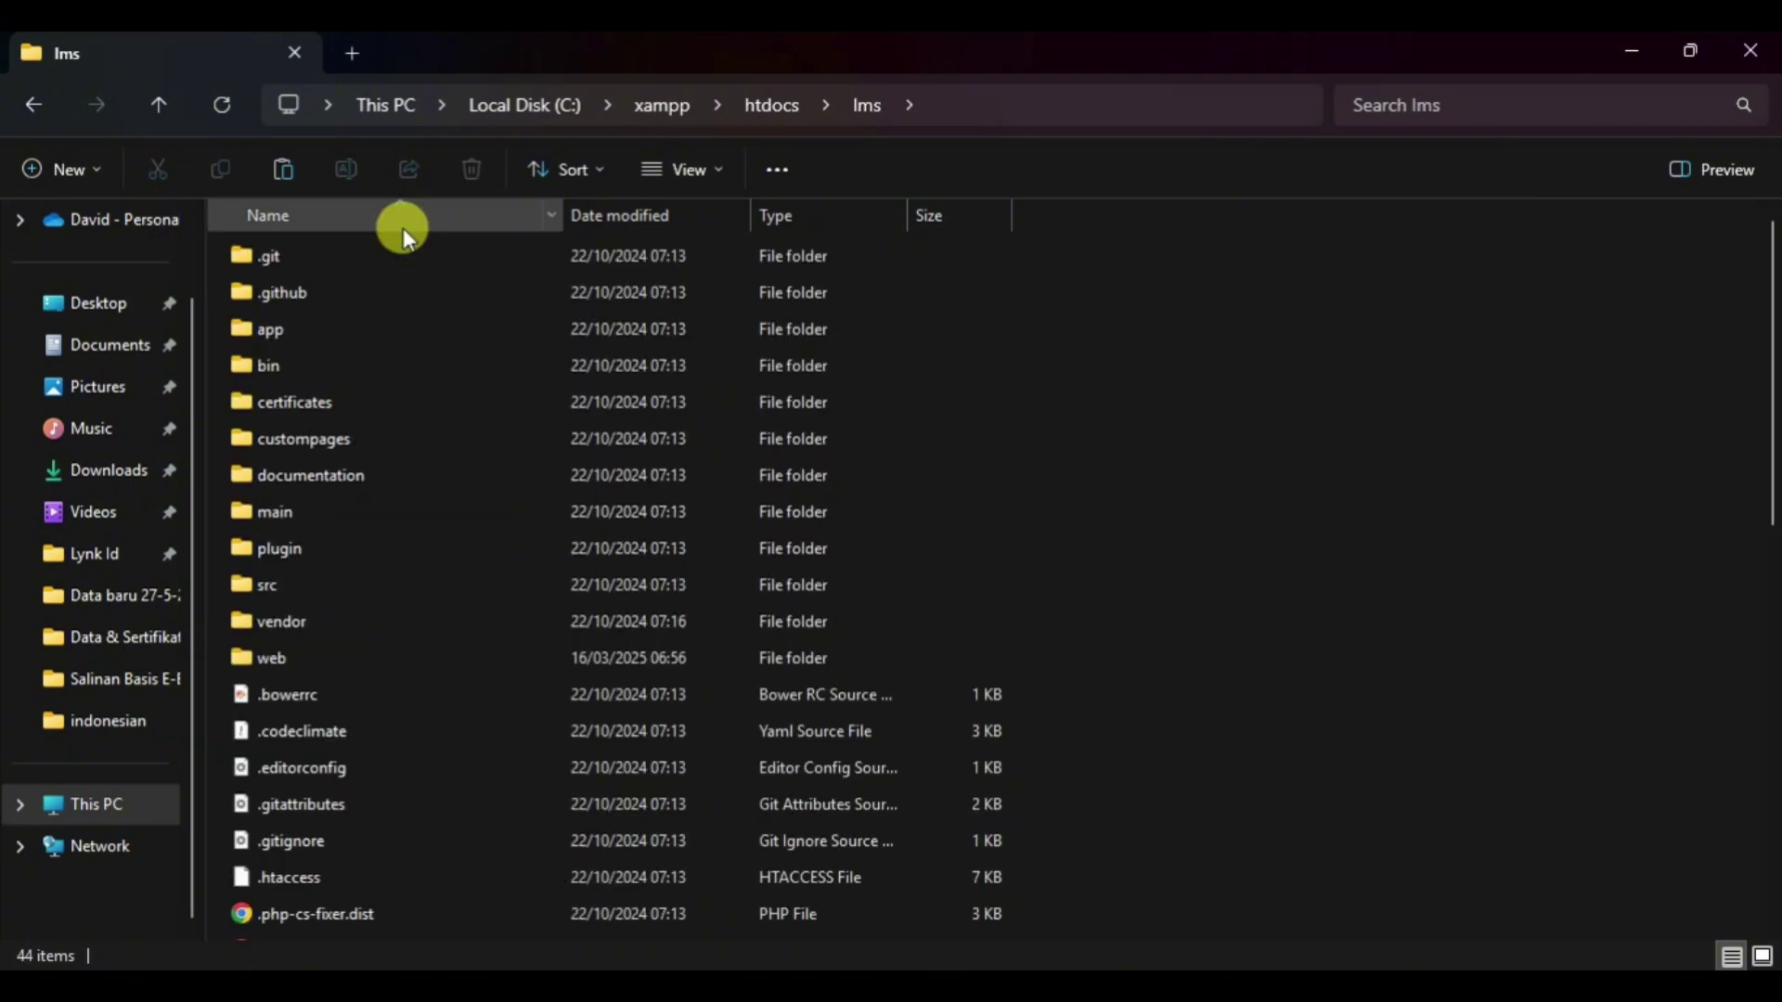
pyautogui.scroll(-4, 395, 603)
pyautogui.scroll(4, 375, 581)
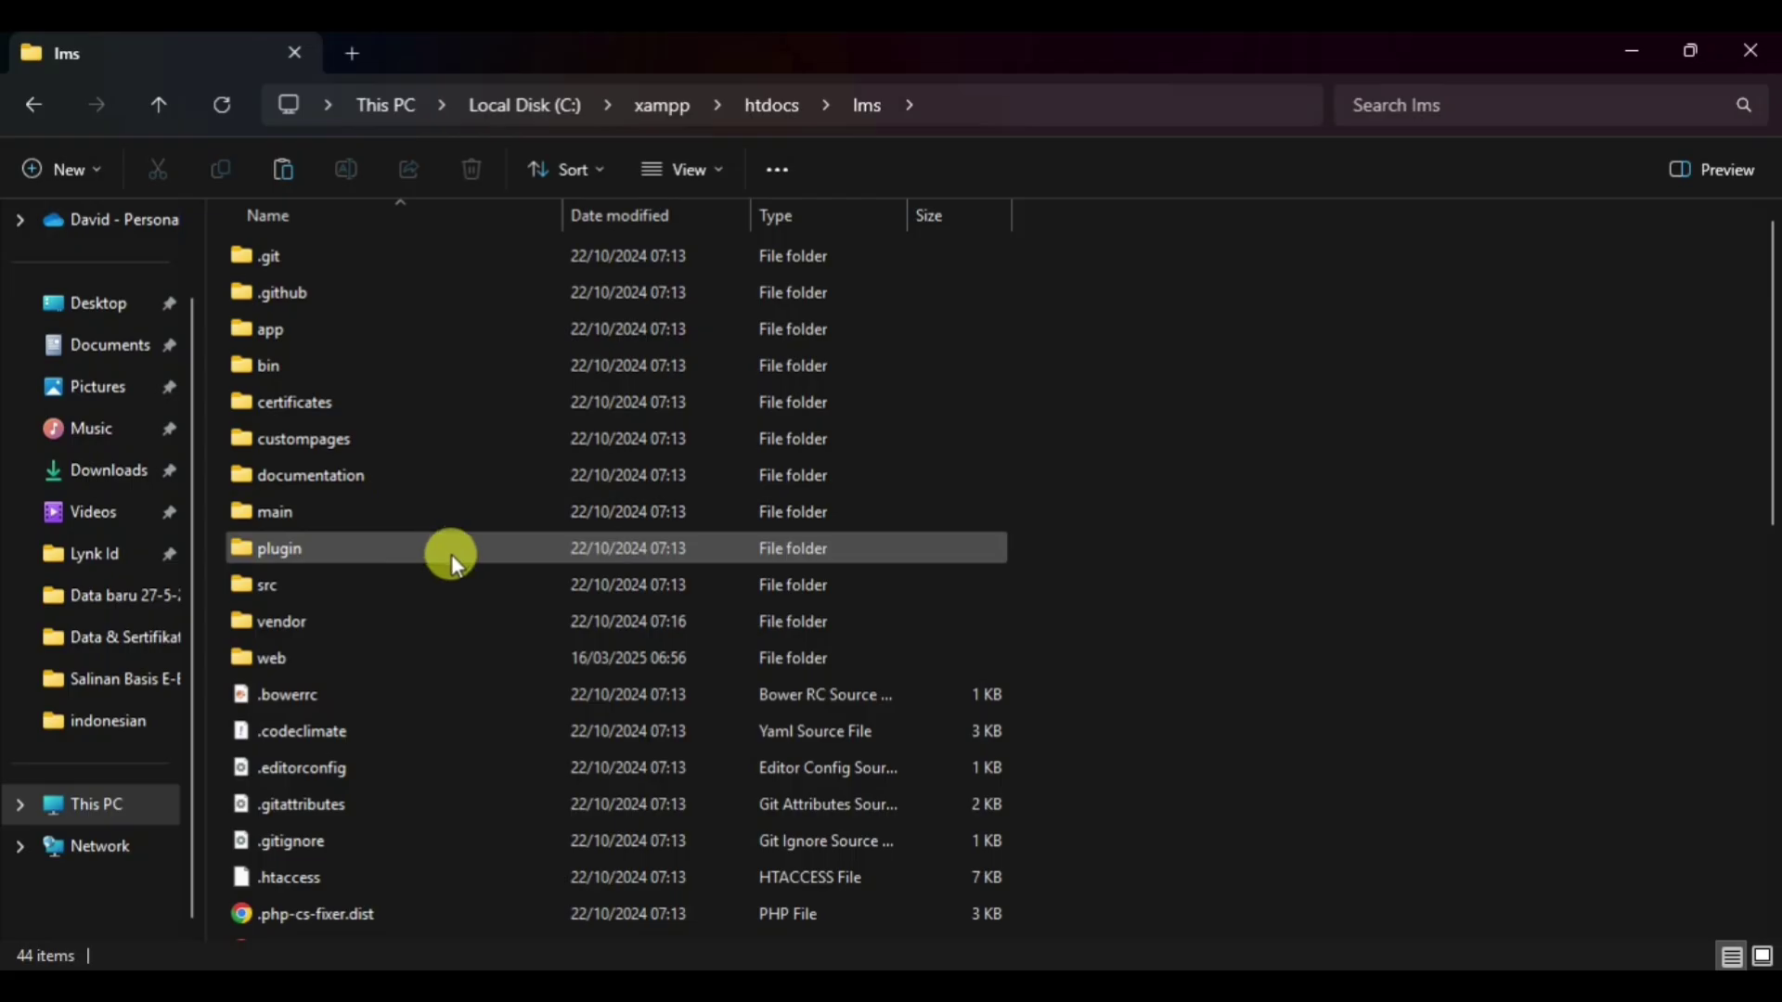
pyautogui.scroll(-3, 453, 561)
pyautogui.scroll(3, 455, 576)
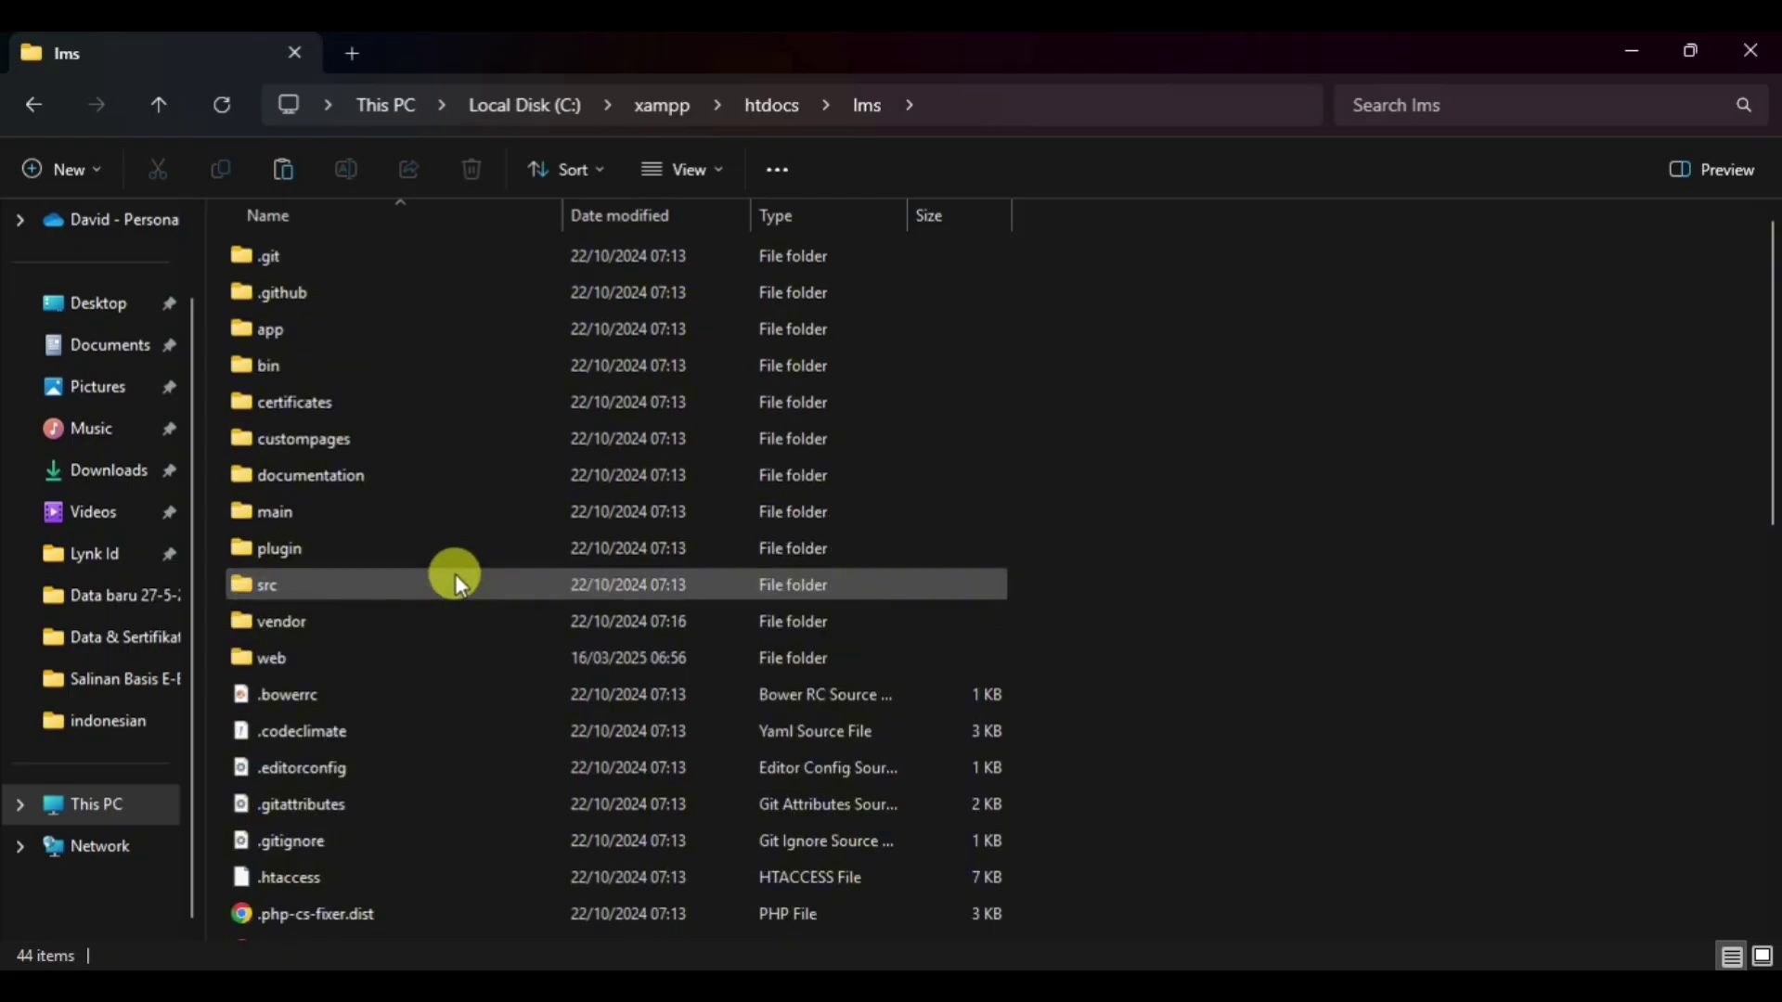
pyautogui.scroll(-8, 456, 576)
pyautogui.scroll(8, 456, 577)
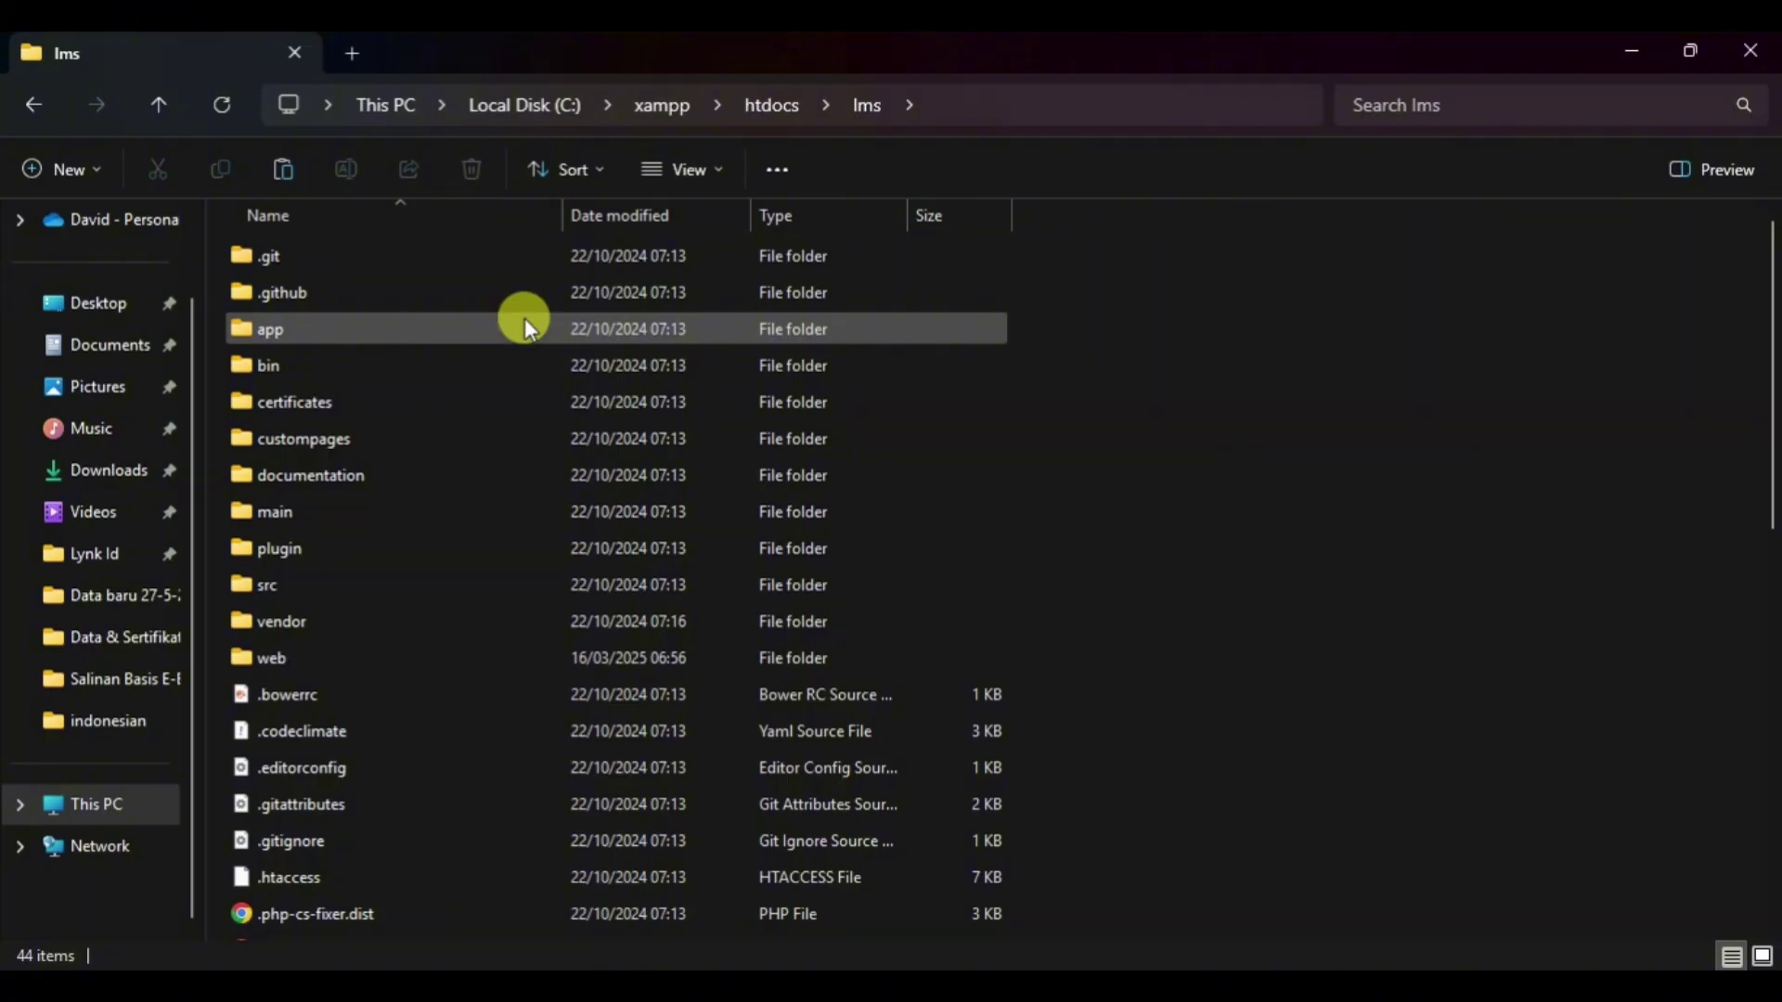
# Open the lang folder inside main and locate the indonesian language folder
pyautogui.doubleClick(421, 512)
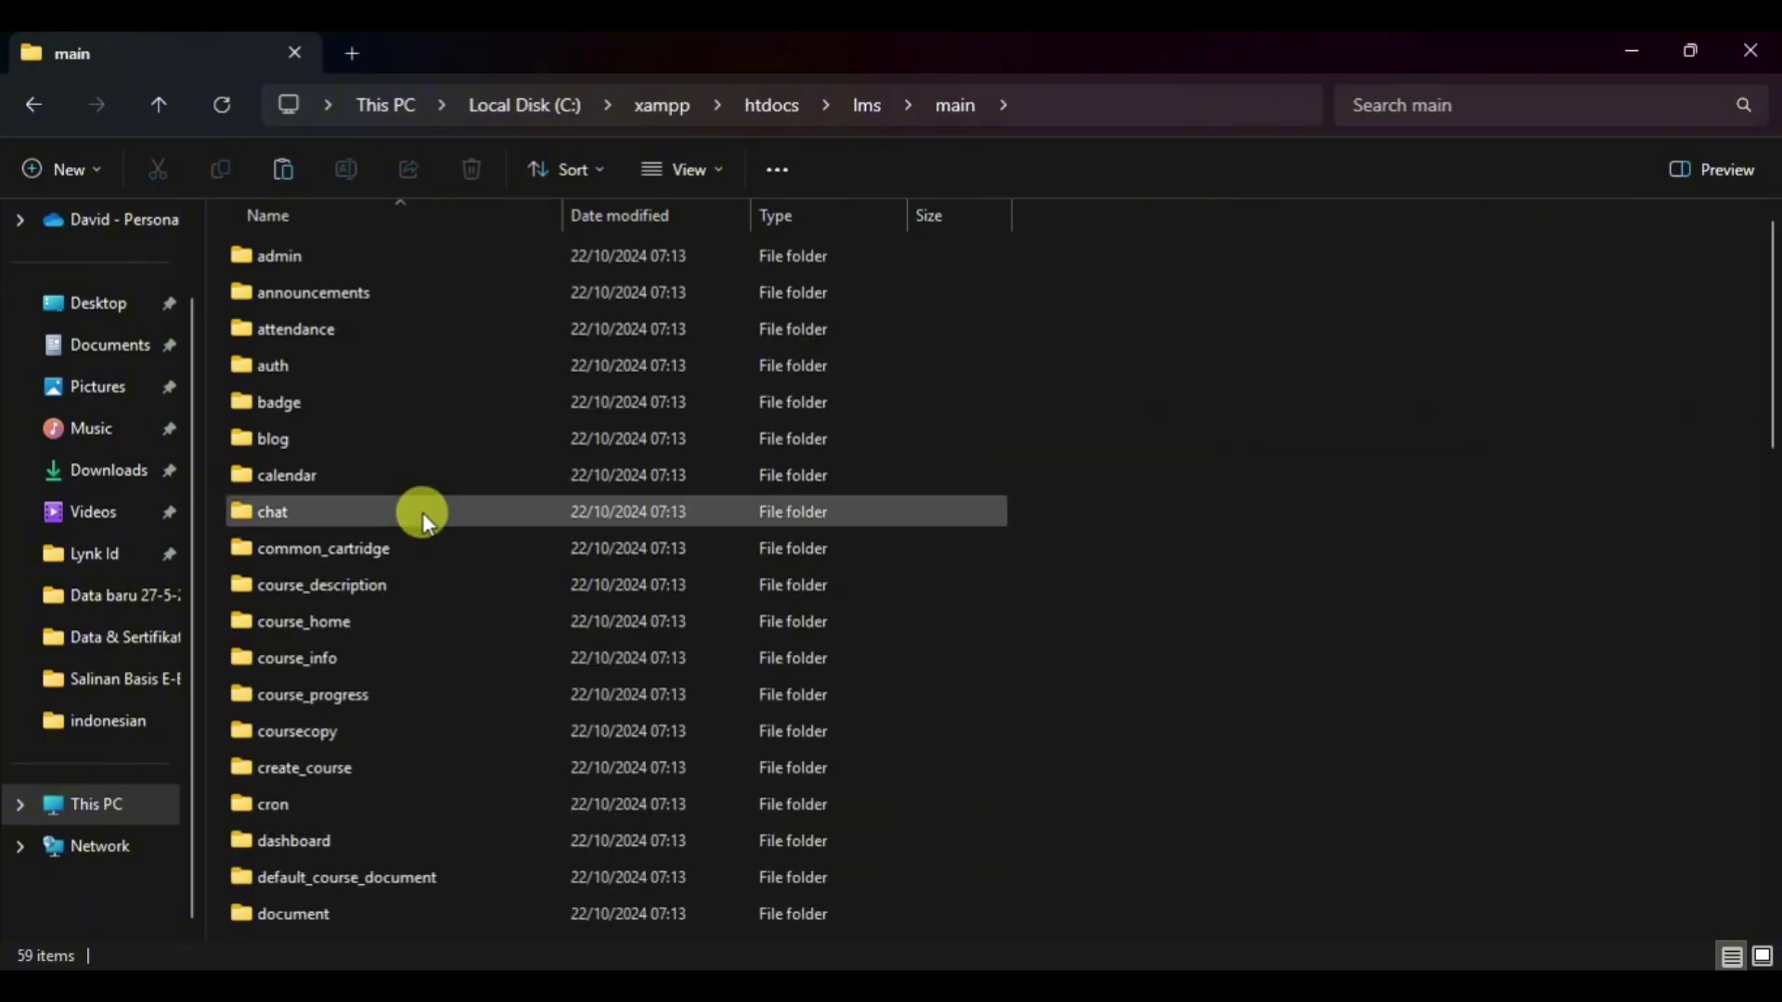
pyautogui.scroll(-6, 421, 512)
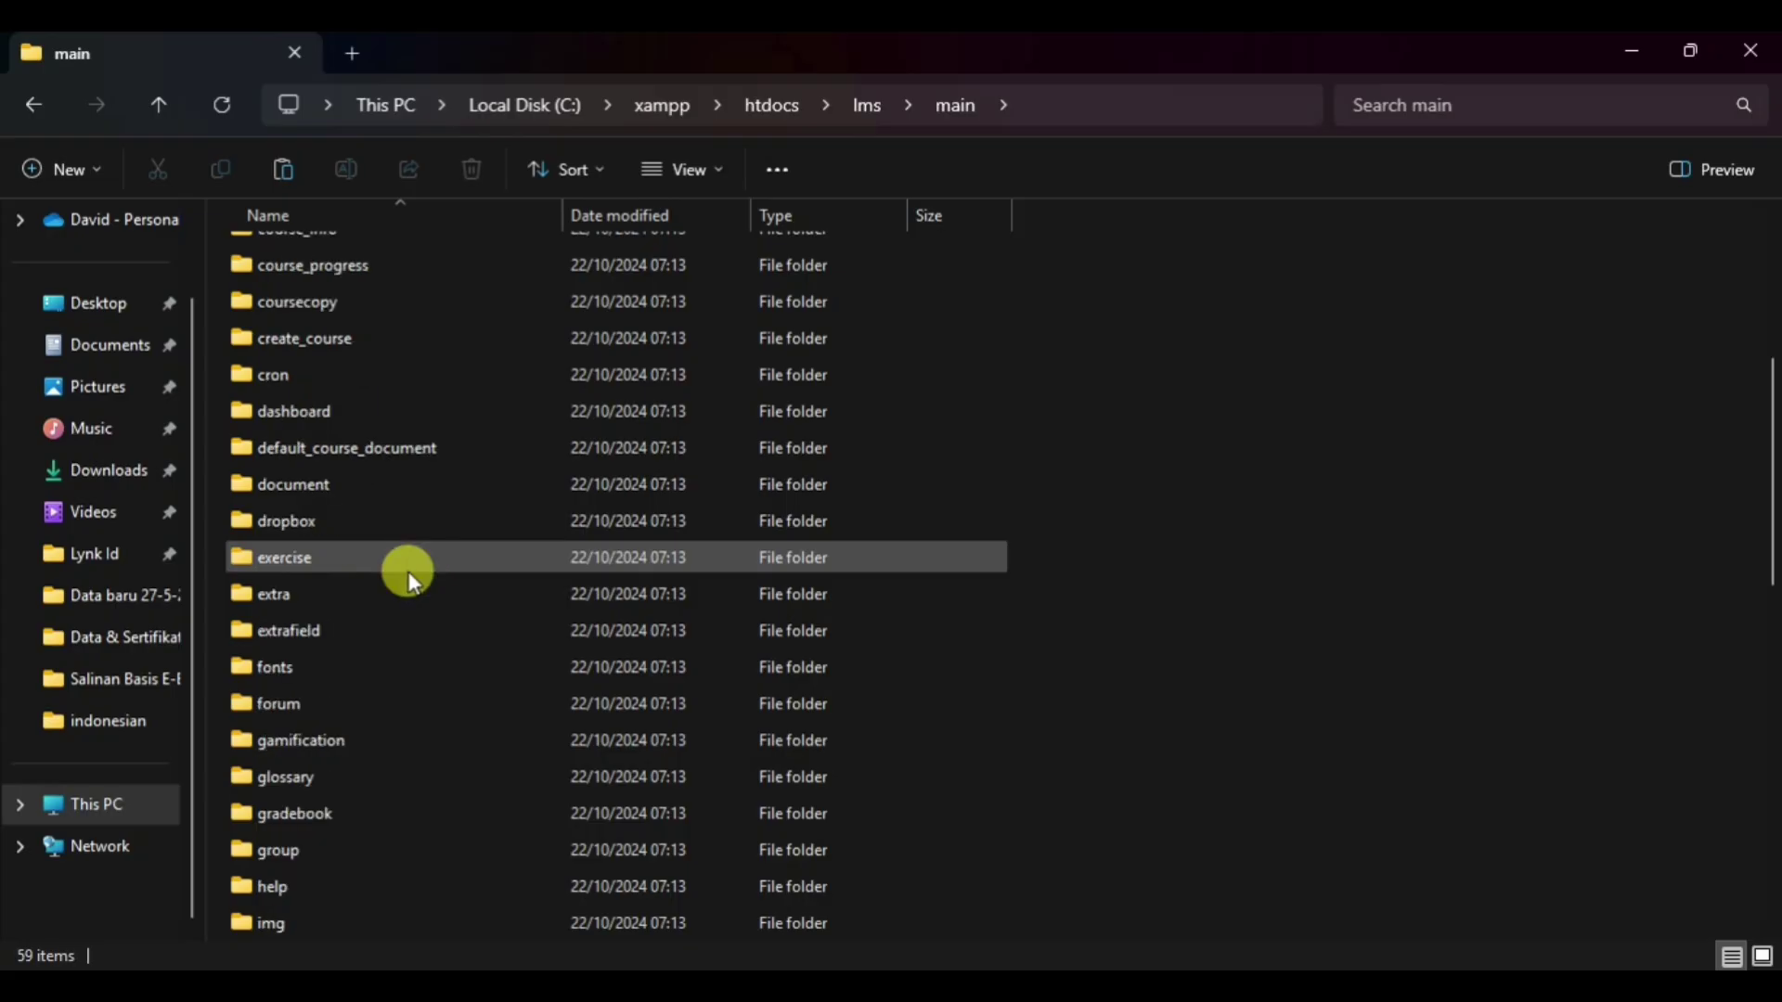
pyautogui.scroll(-1, 404, 574)
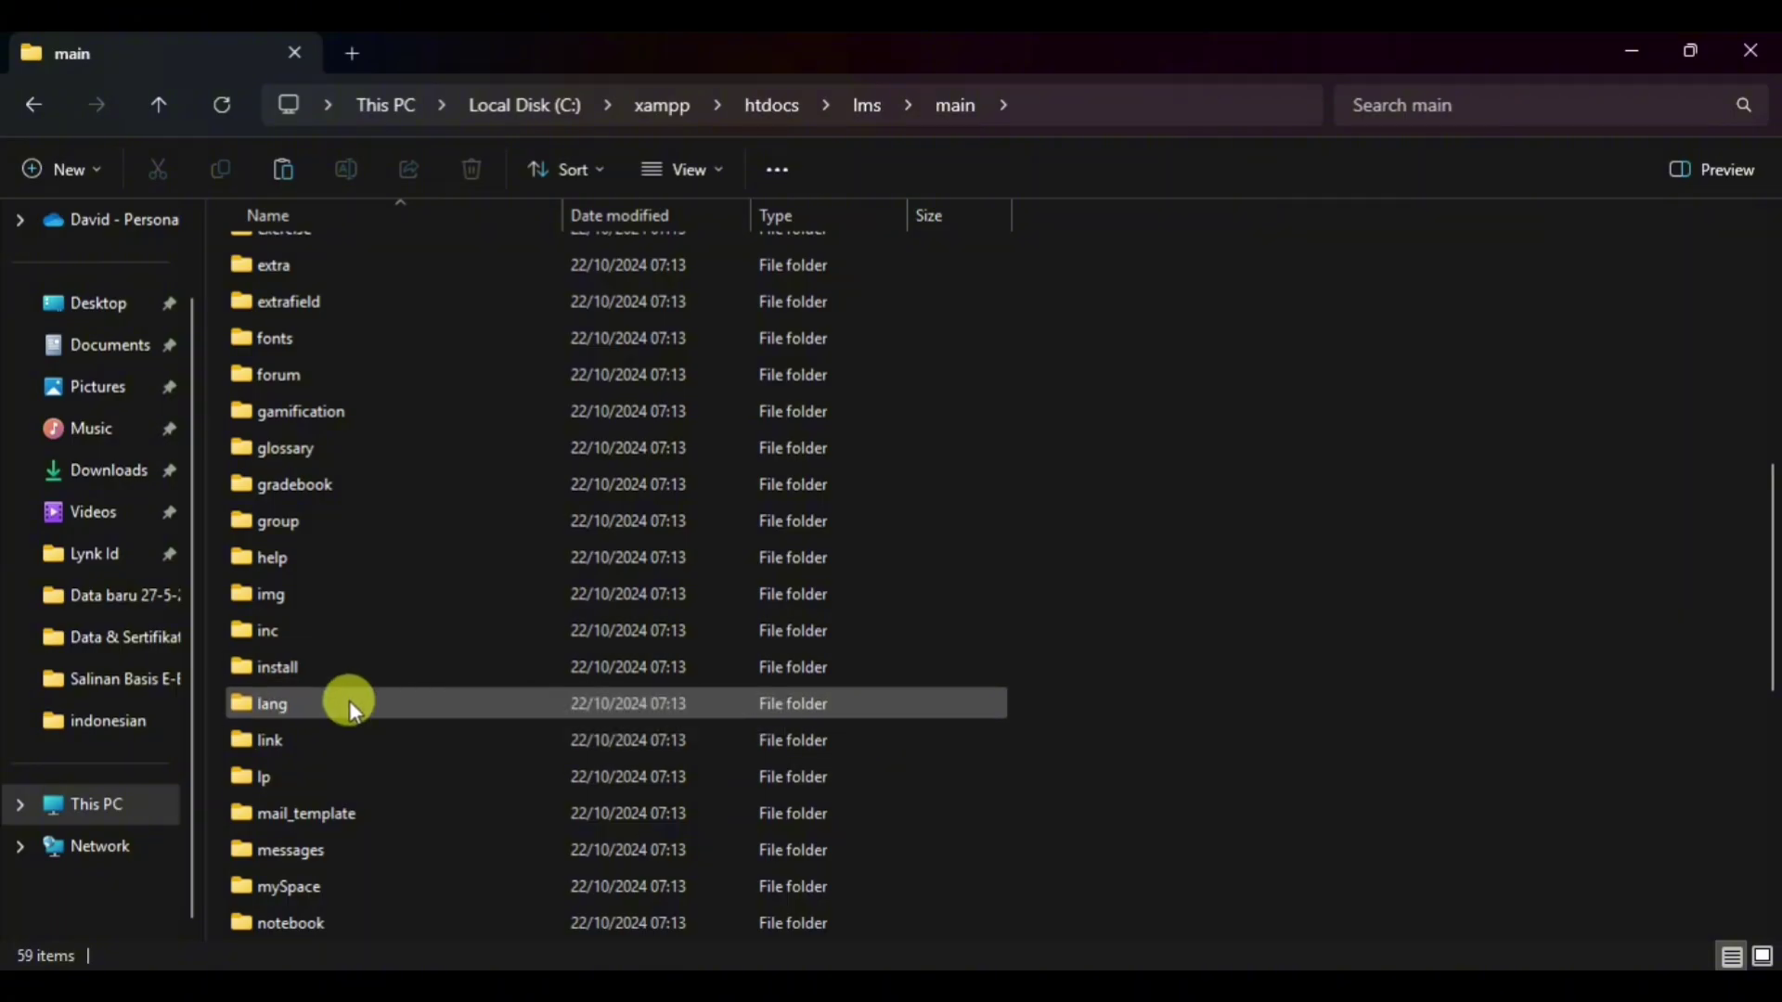
pyautogui.moveTo(337, 706)
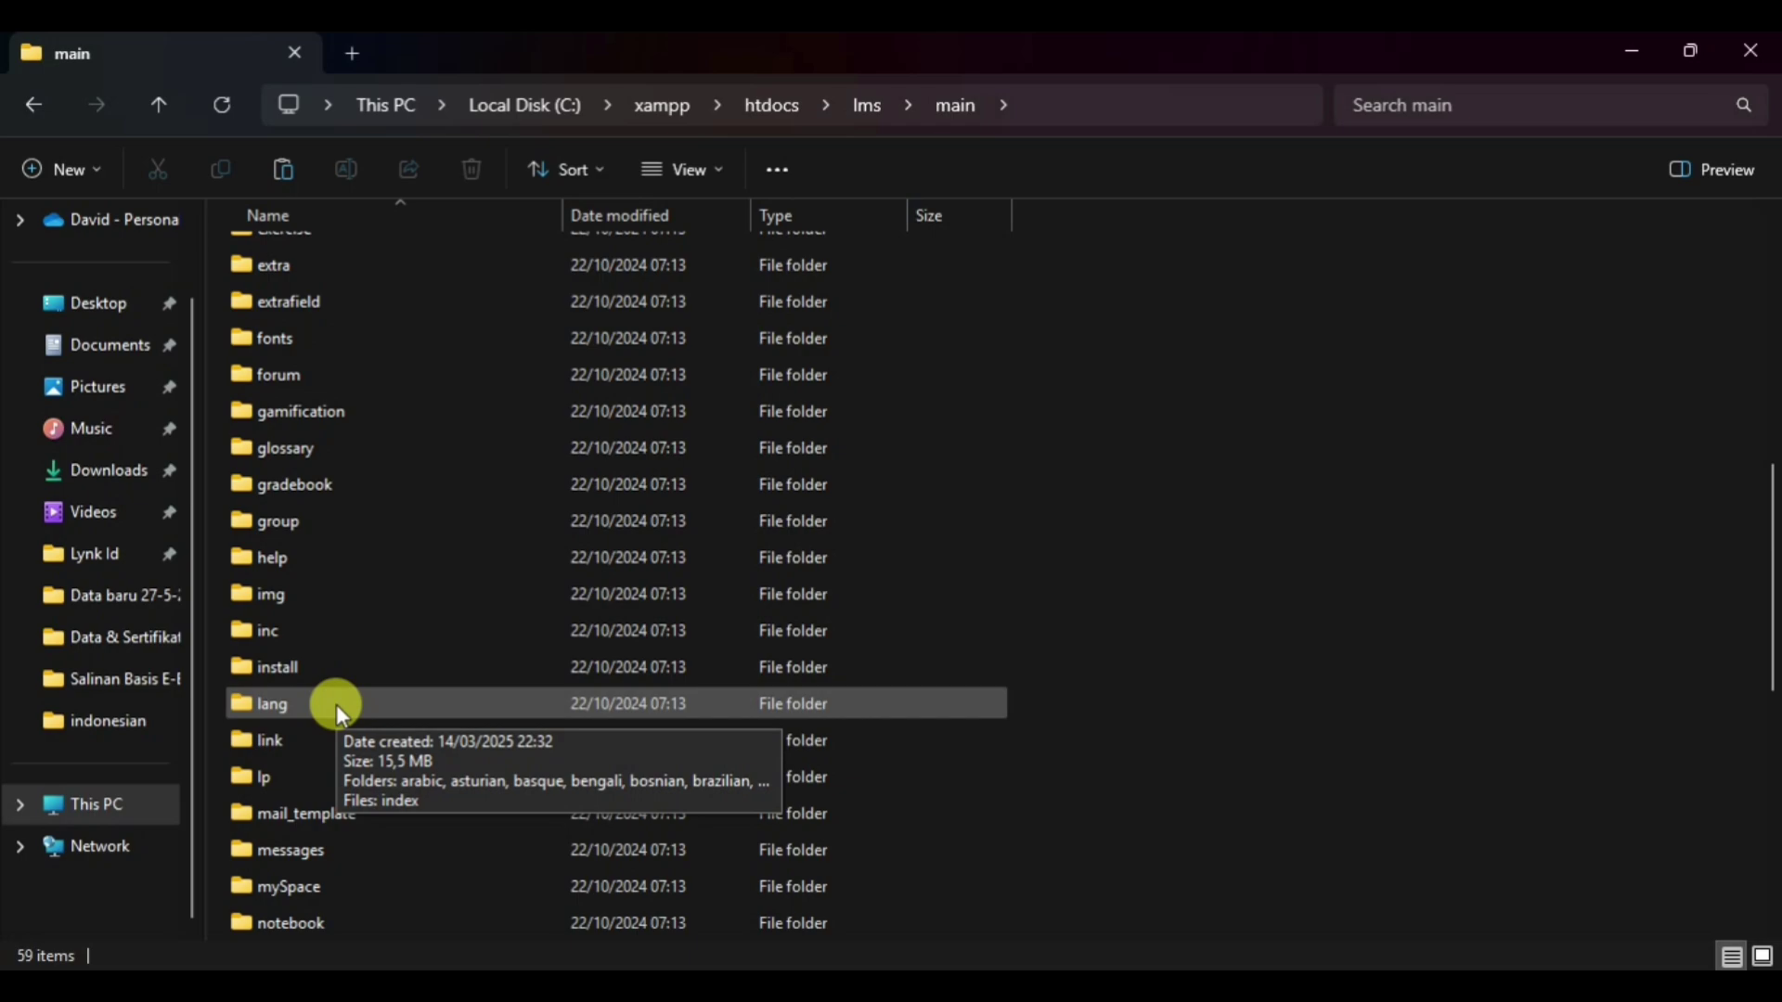
pyautogui.doubleClick(336, 704)
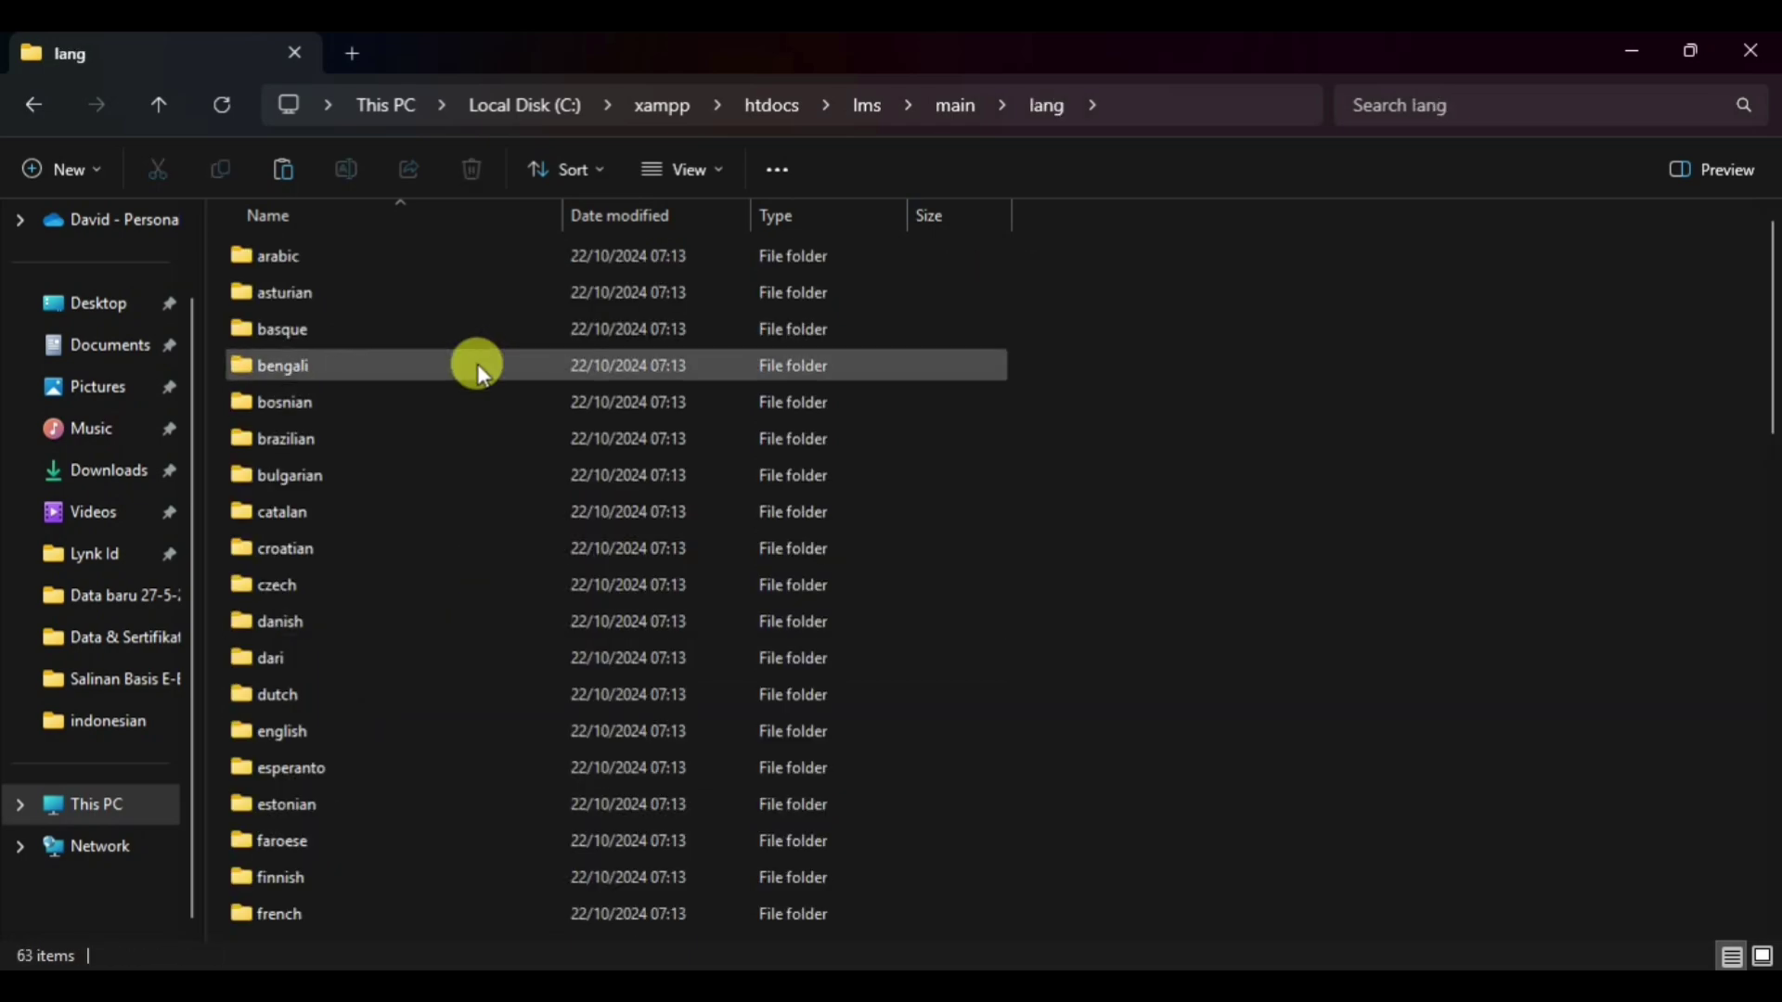
pyautogui.scroll(-5, 465, 422)
pyautogui.moveTo(464, 449)
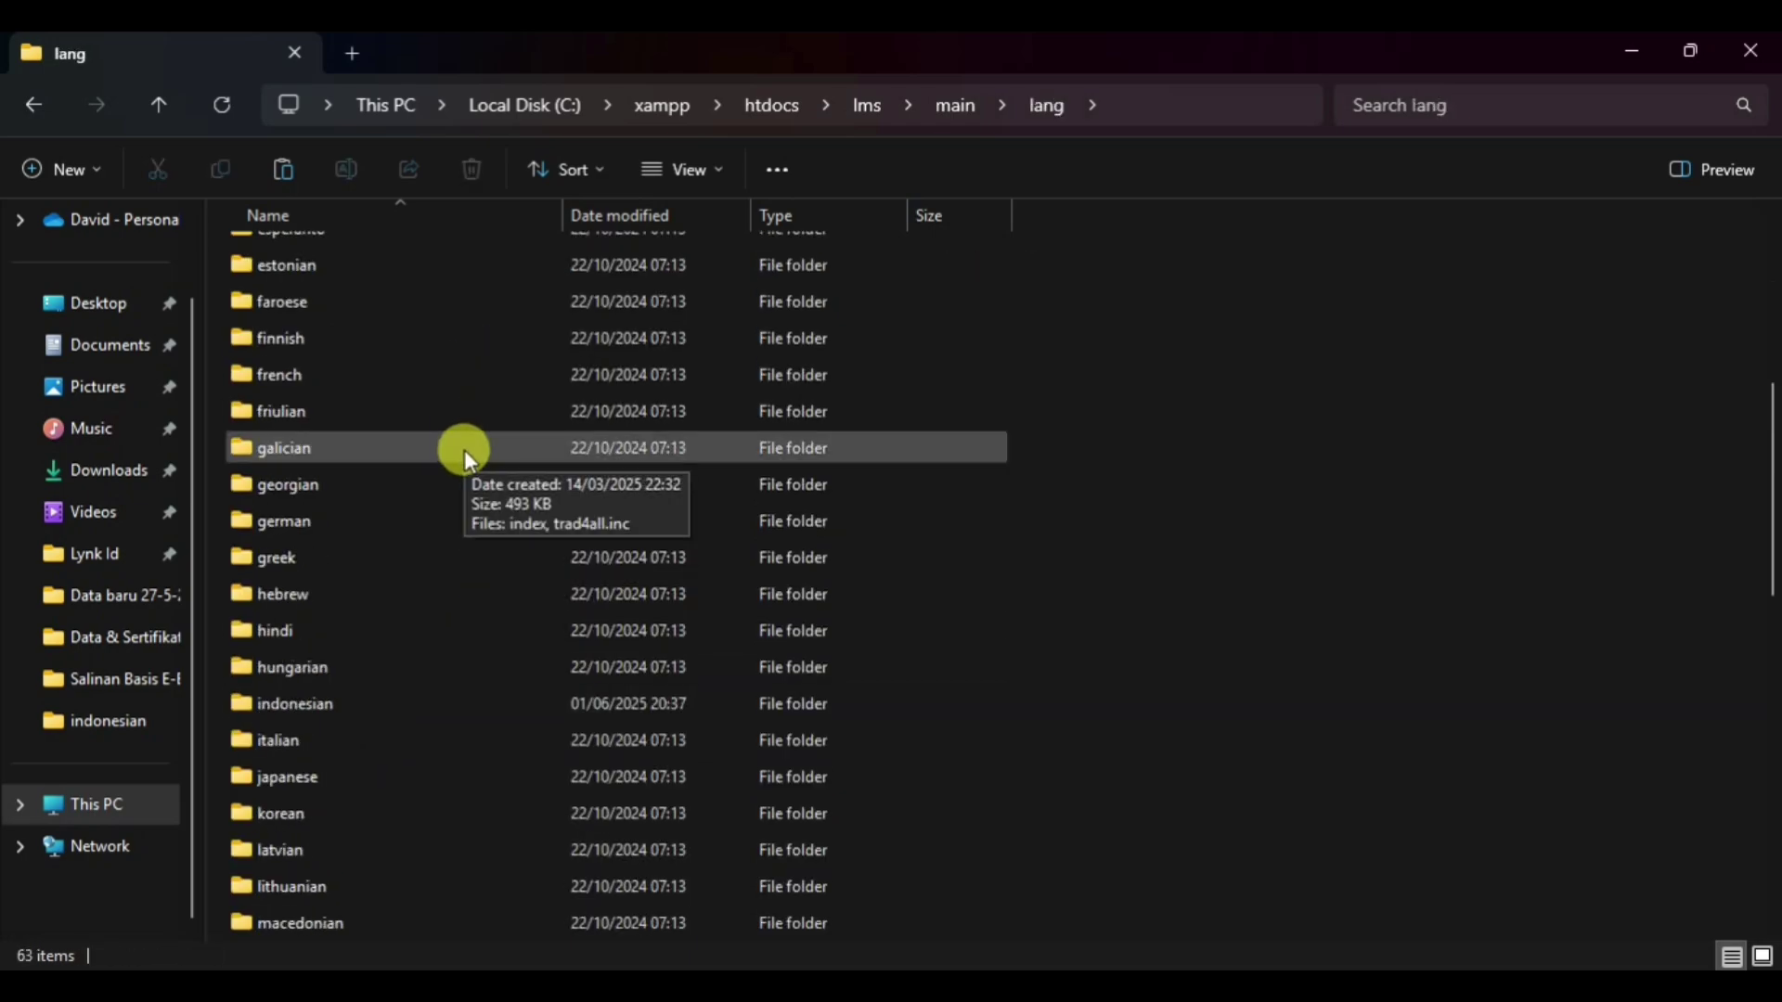
pyautogui.scroll(-2, 465, 449)
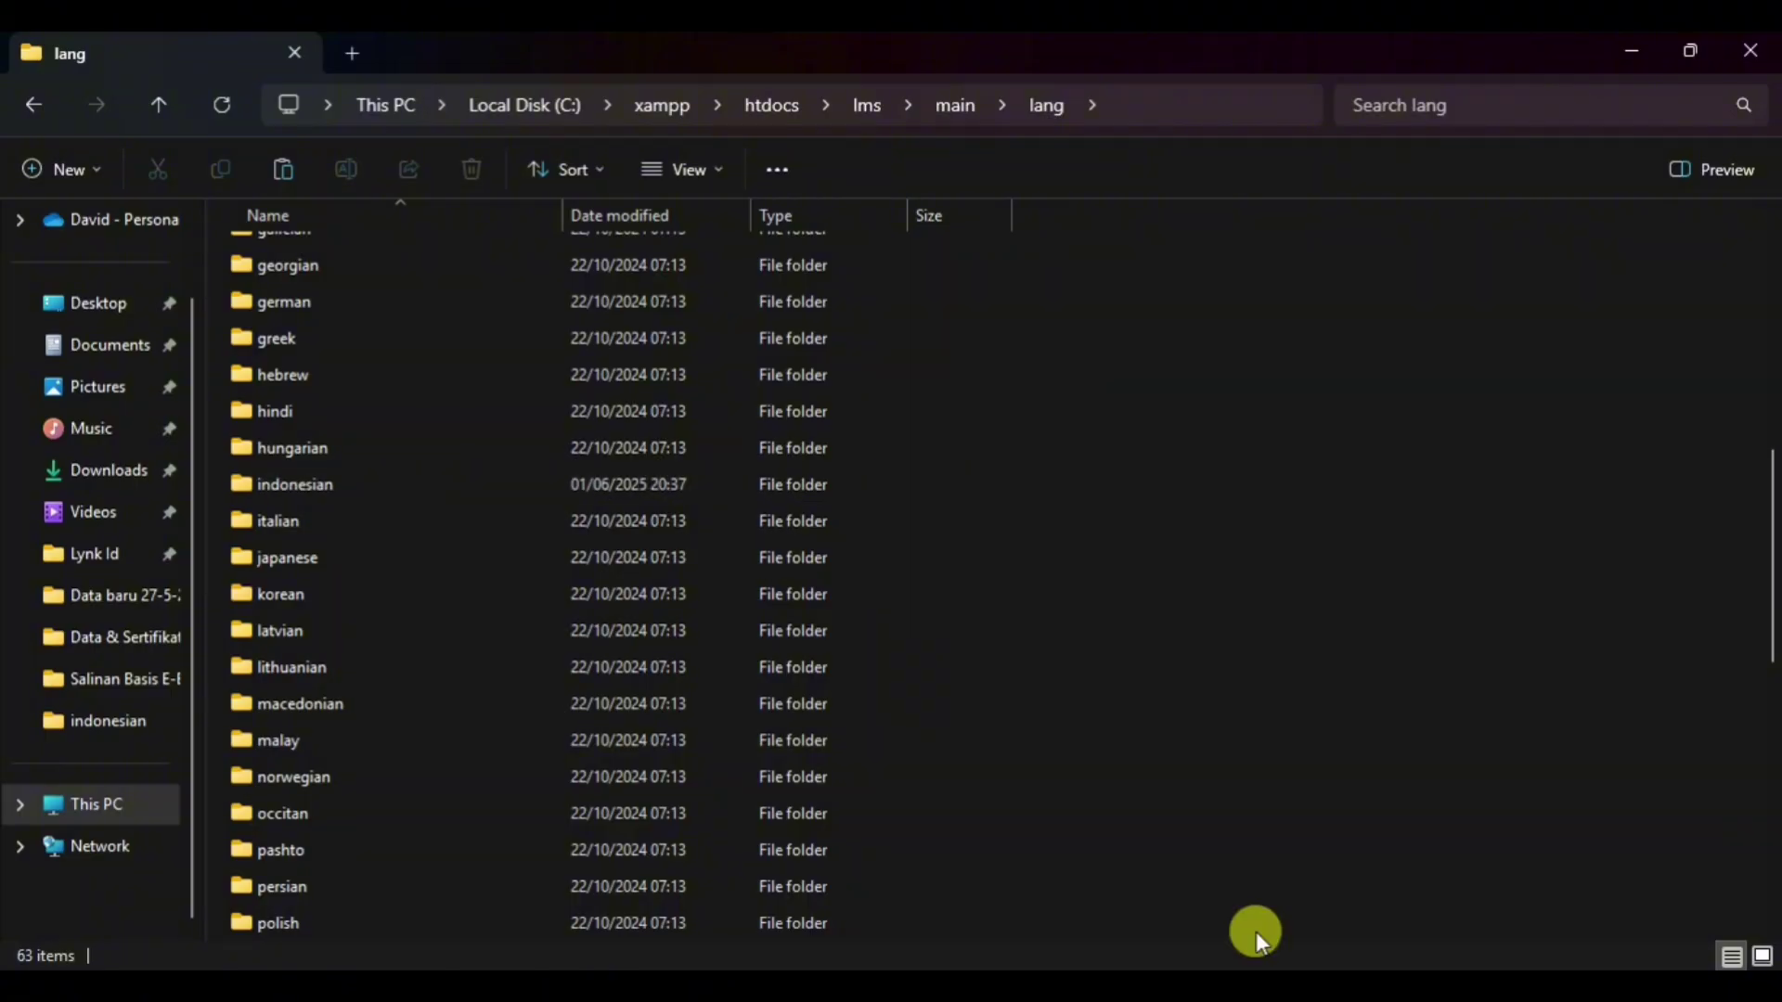
# Revisit the administration page in Chrome, and close the trad4all.inc.php file in Visual Studio Code
pyautogui.click(1128, 984)
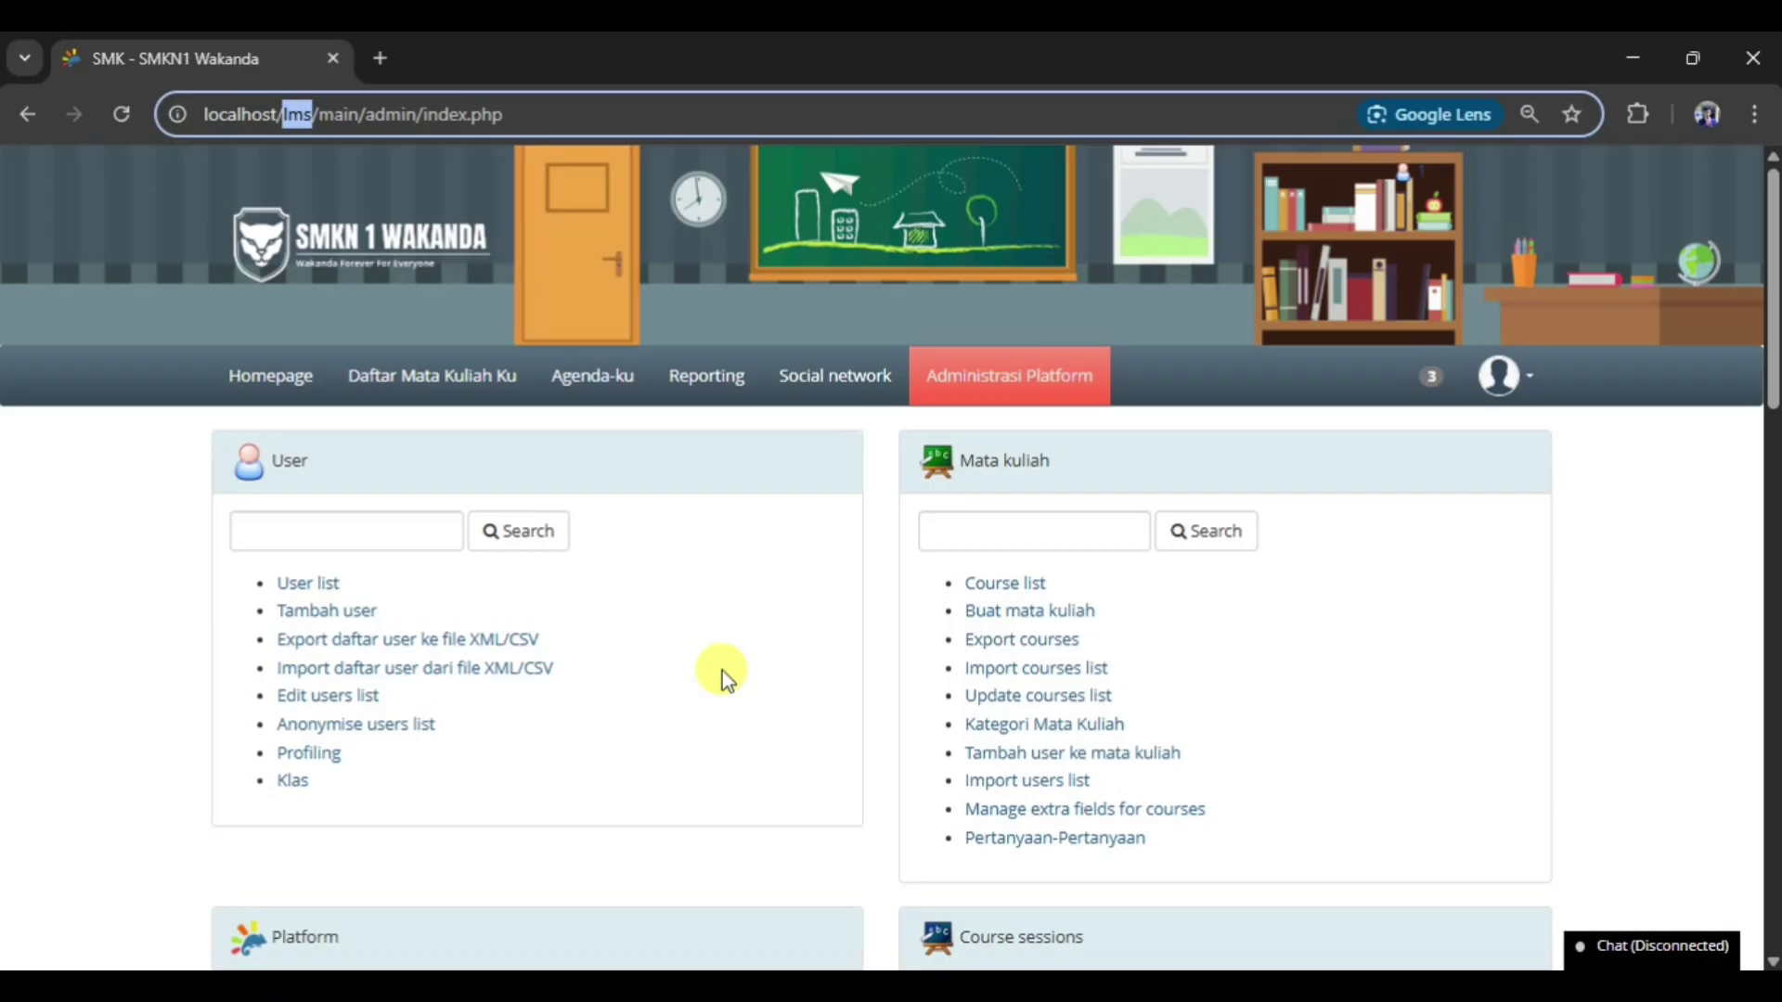
pyautogui.click(477, 415)
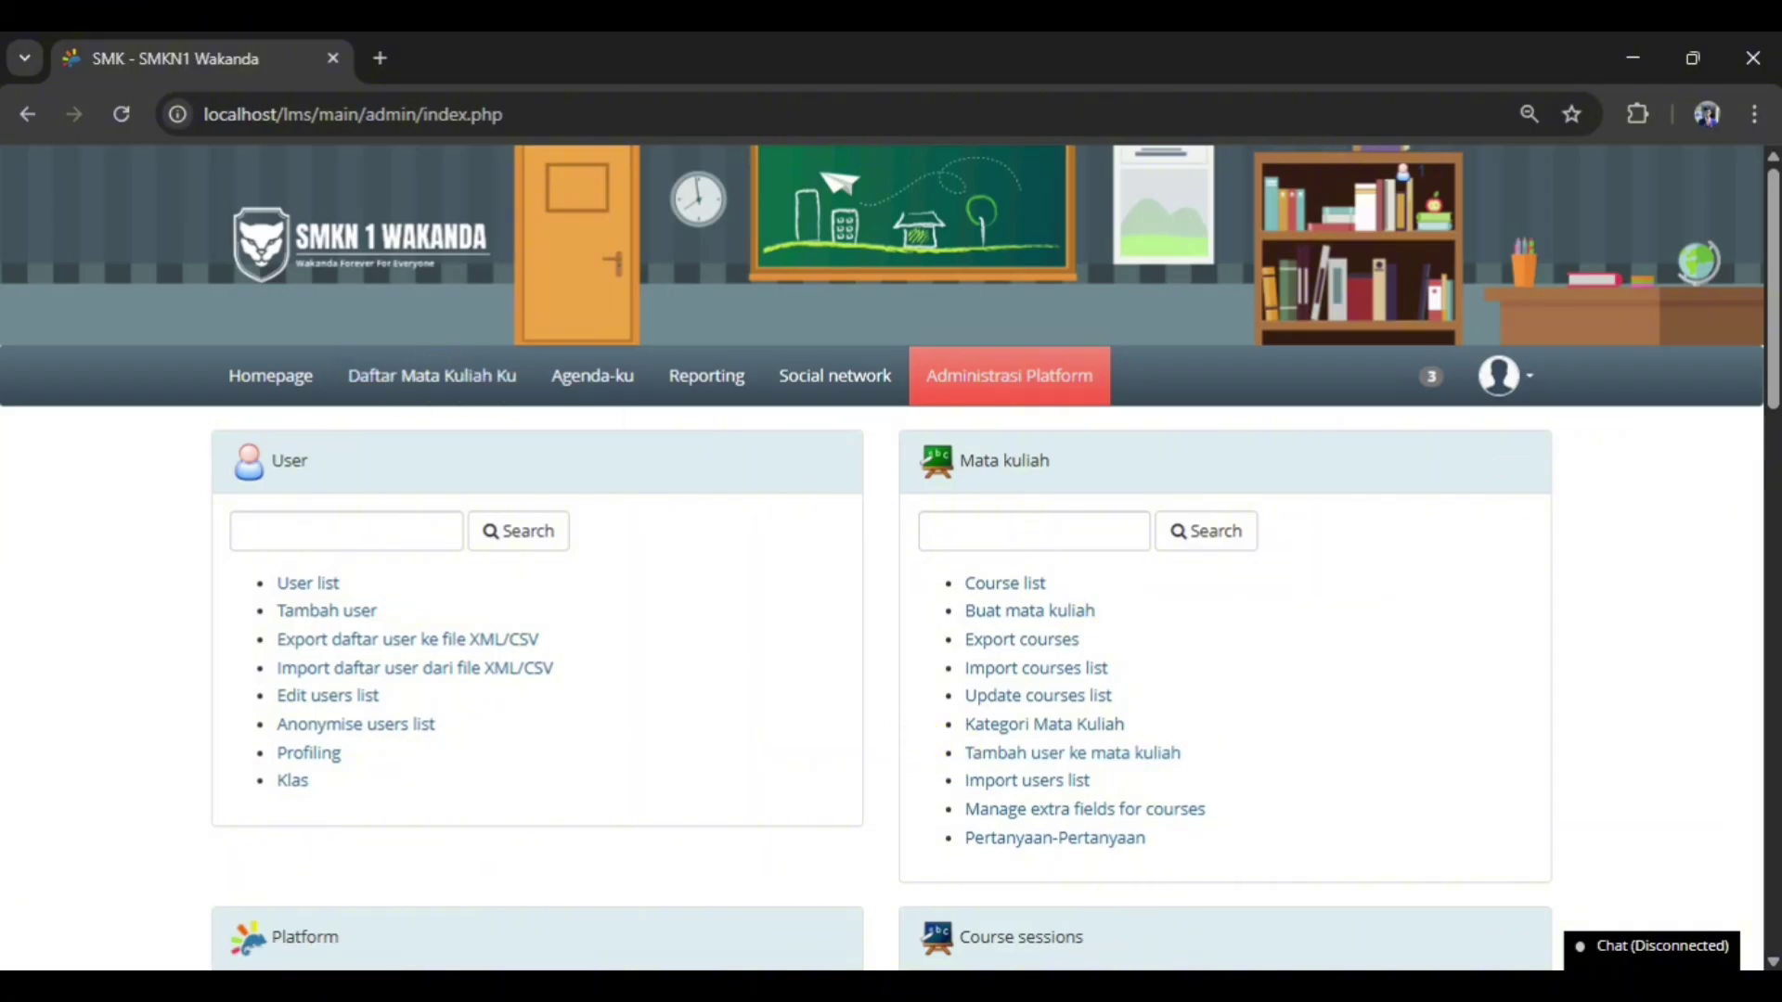
pyautogui.click(1217, 965)
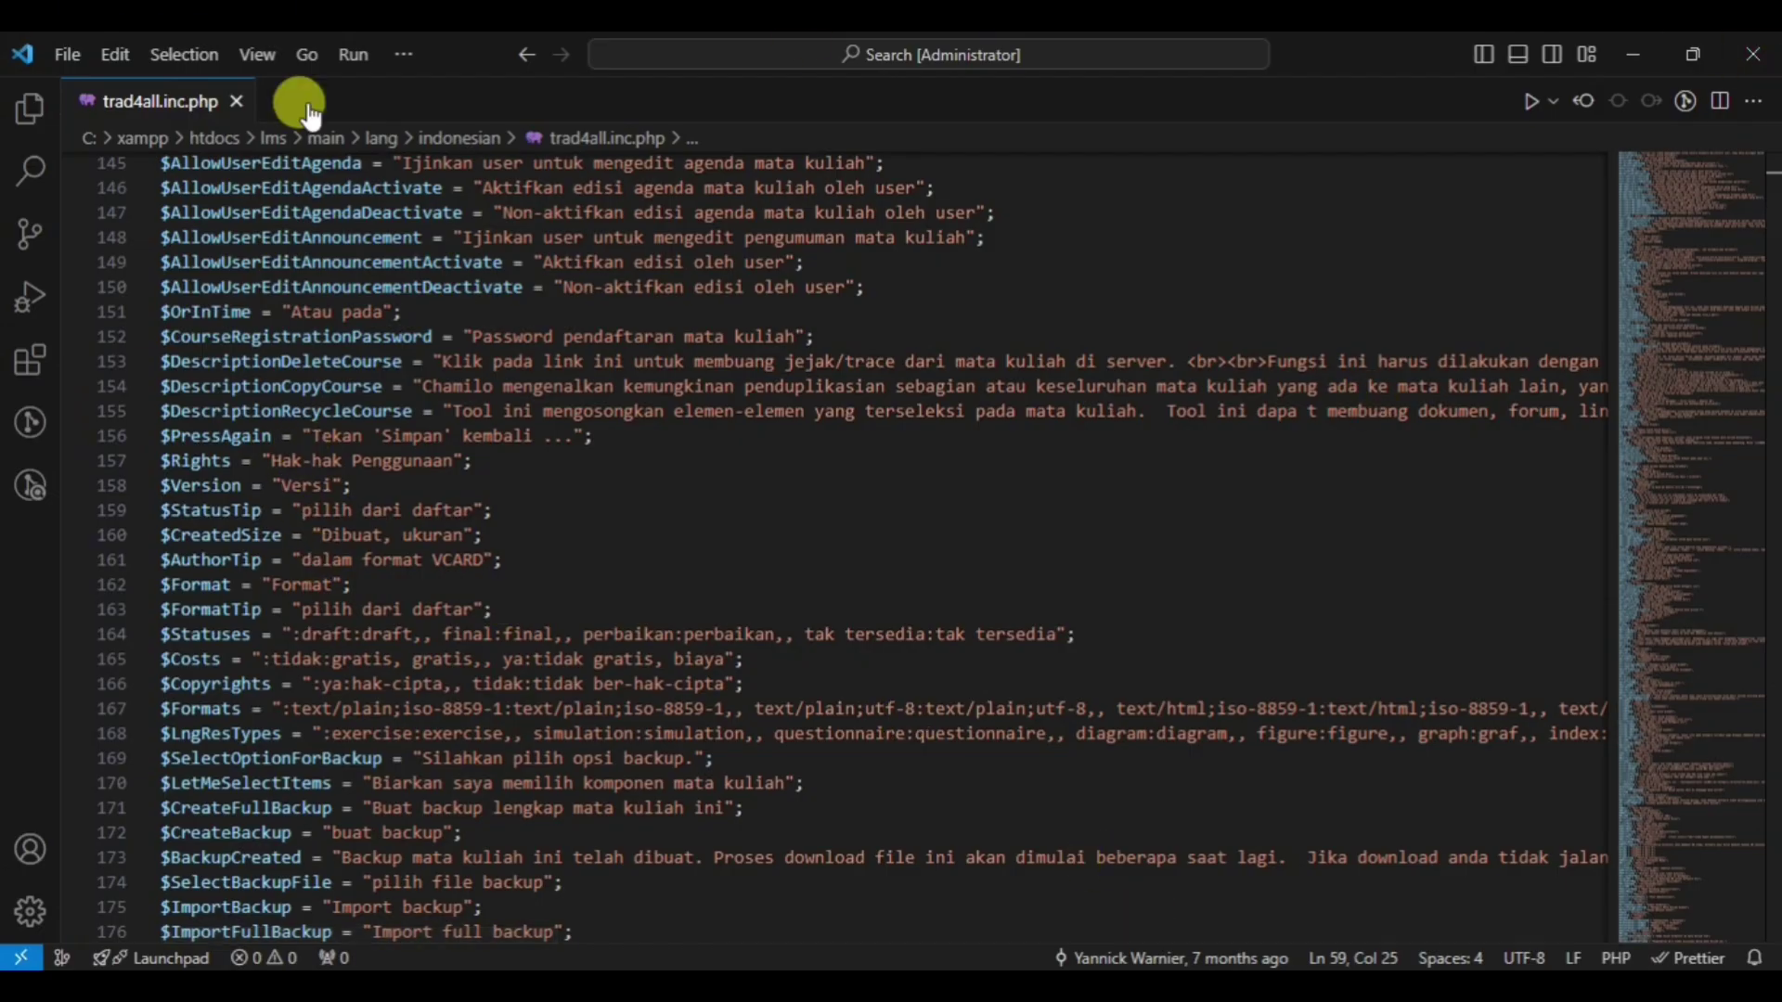
pyautogui.hotkey('ctrl', 'w')
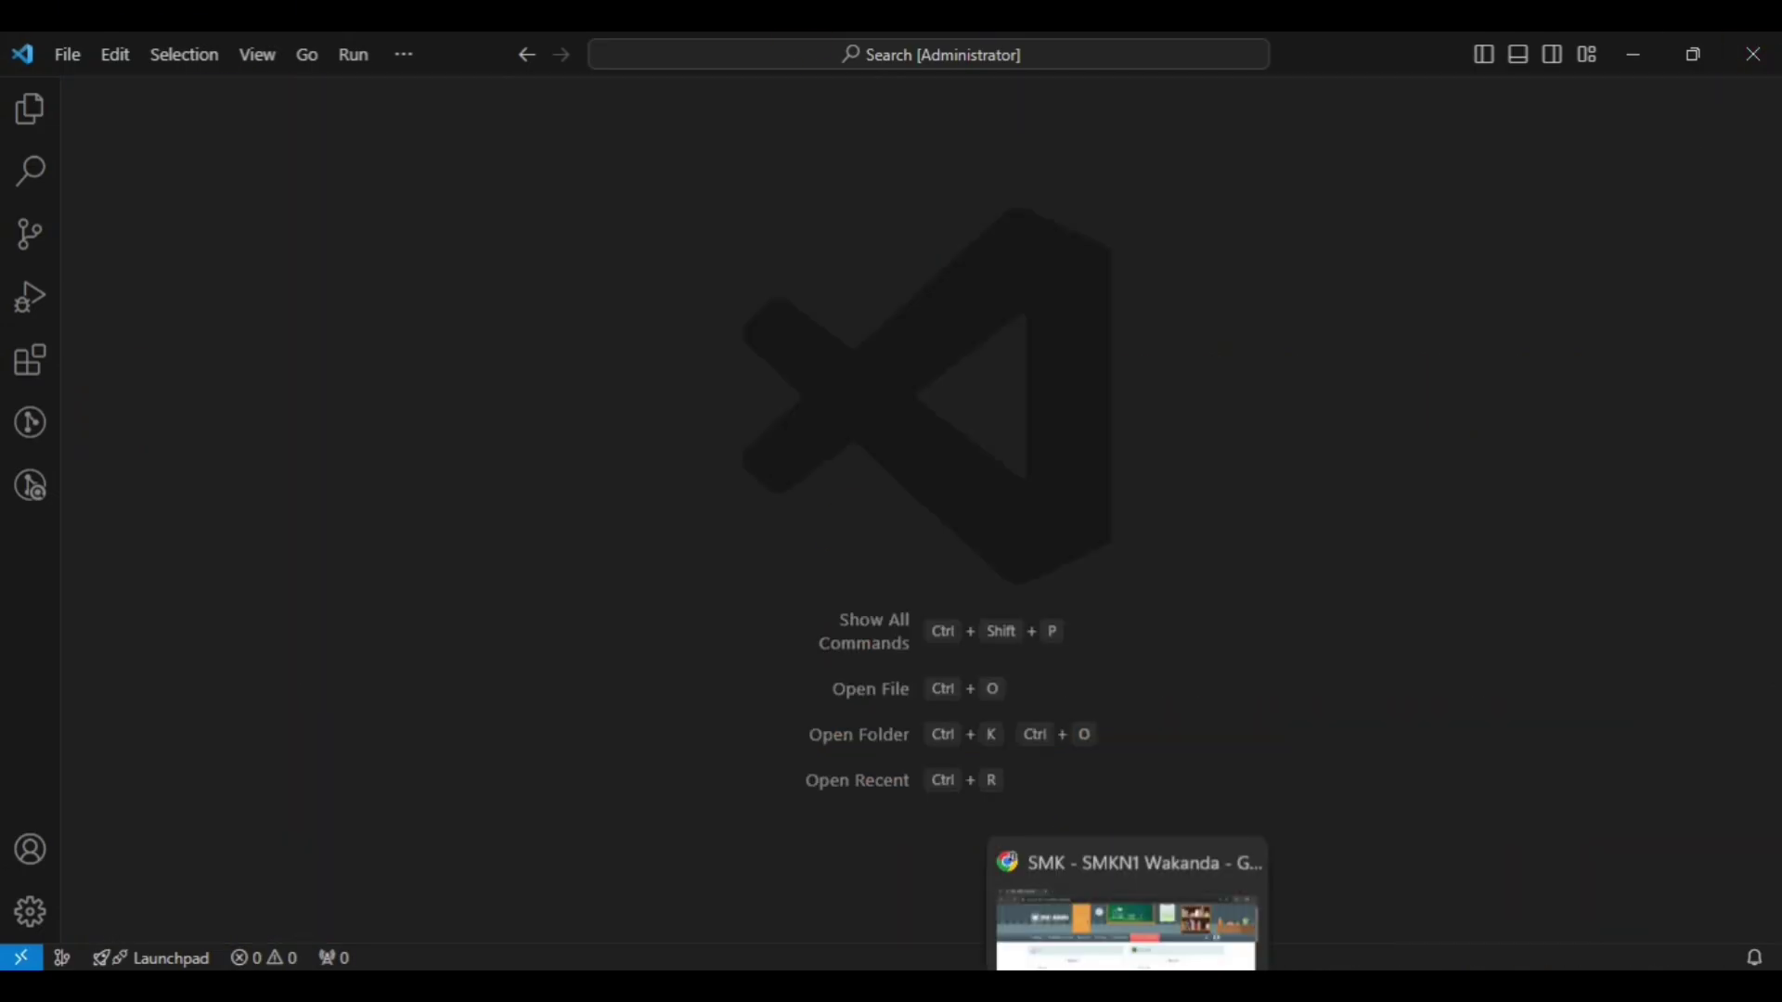
# Switch back to File Explorer and open the indonesian folder within lang
pyautogui.click(1066, 873)
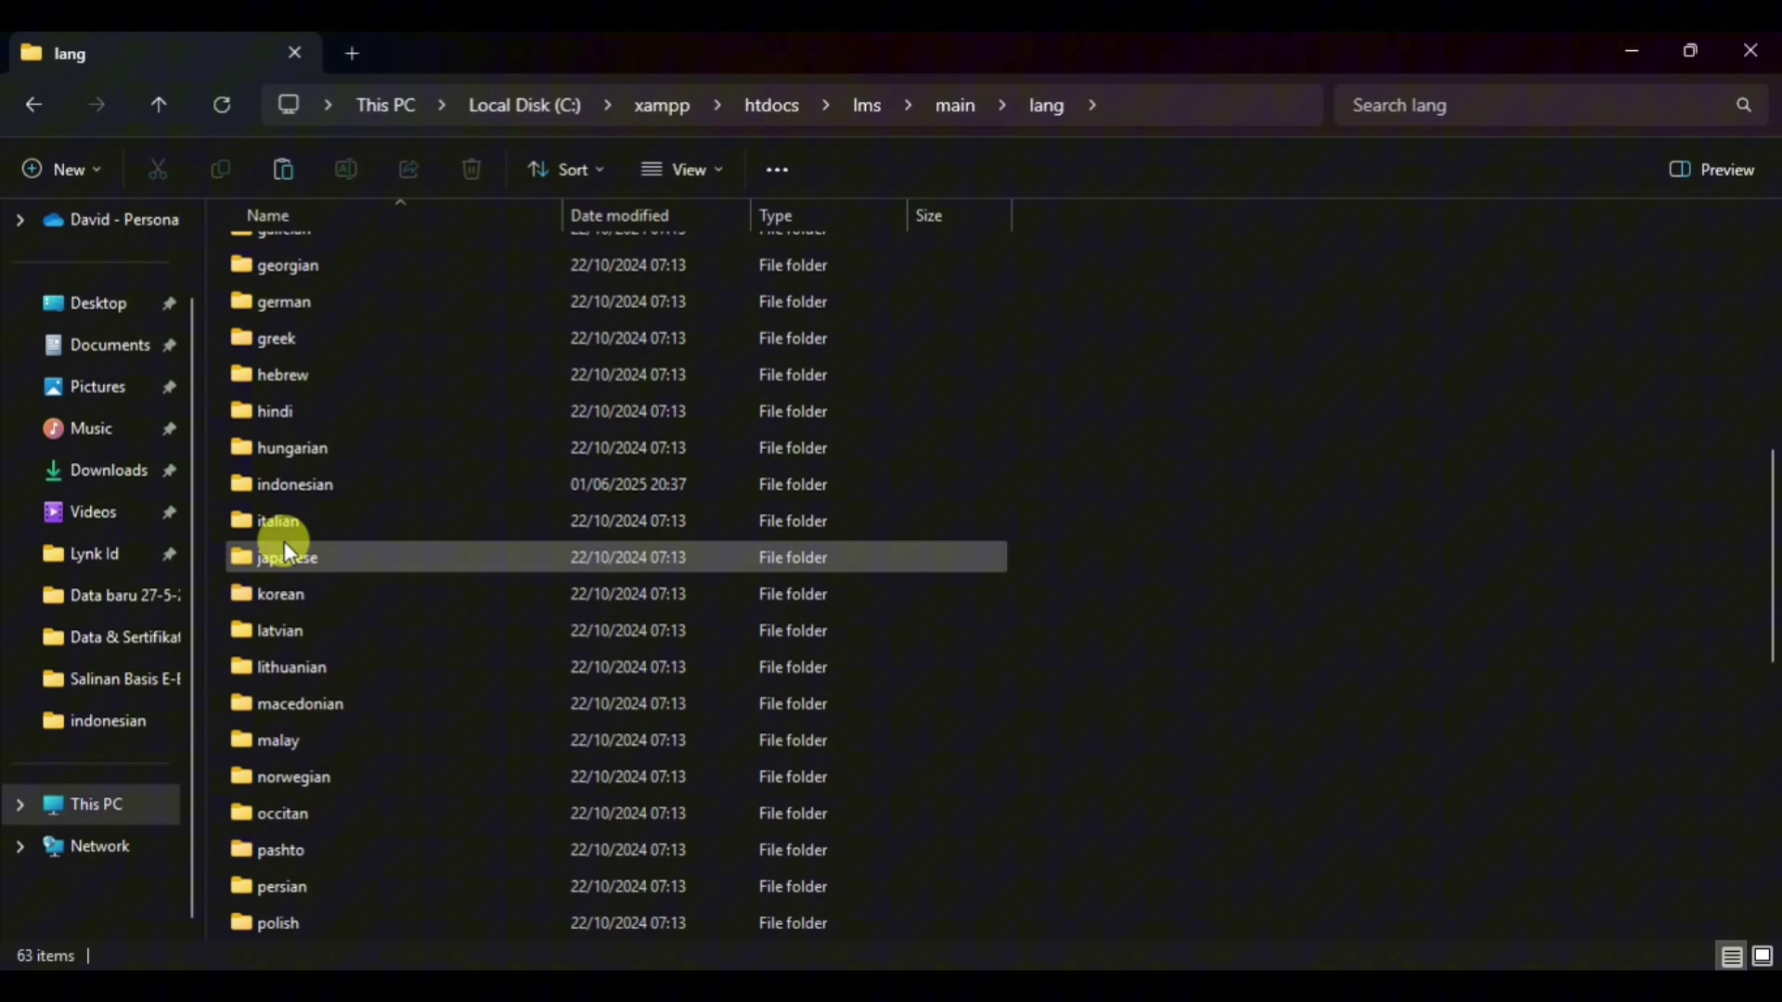
pyautogui.doubleClick(342, 477)
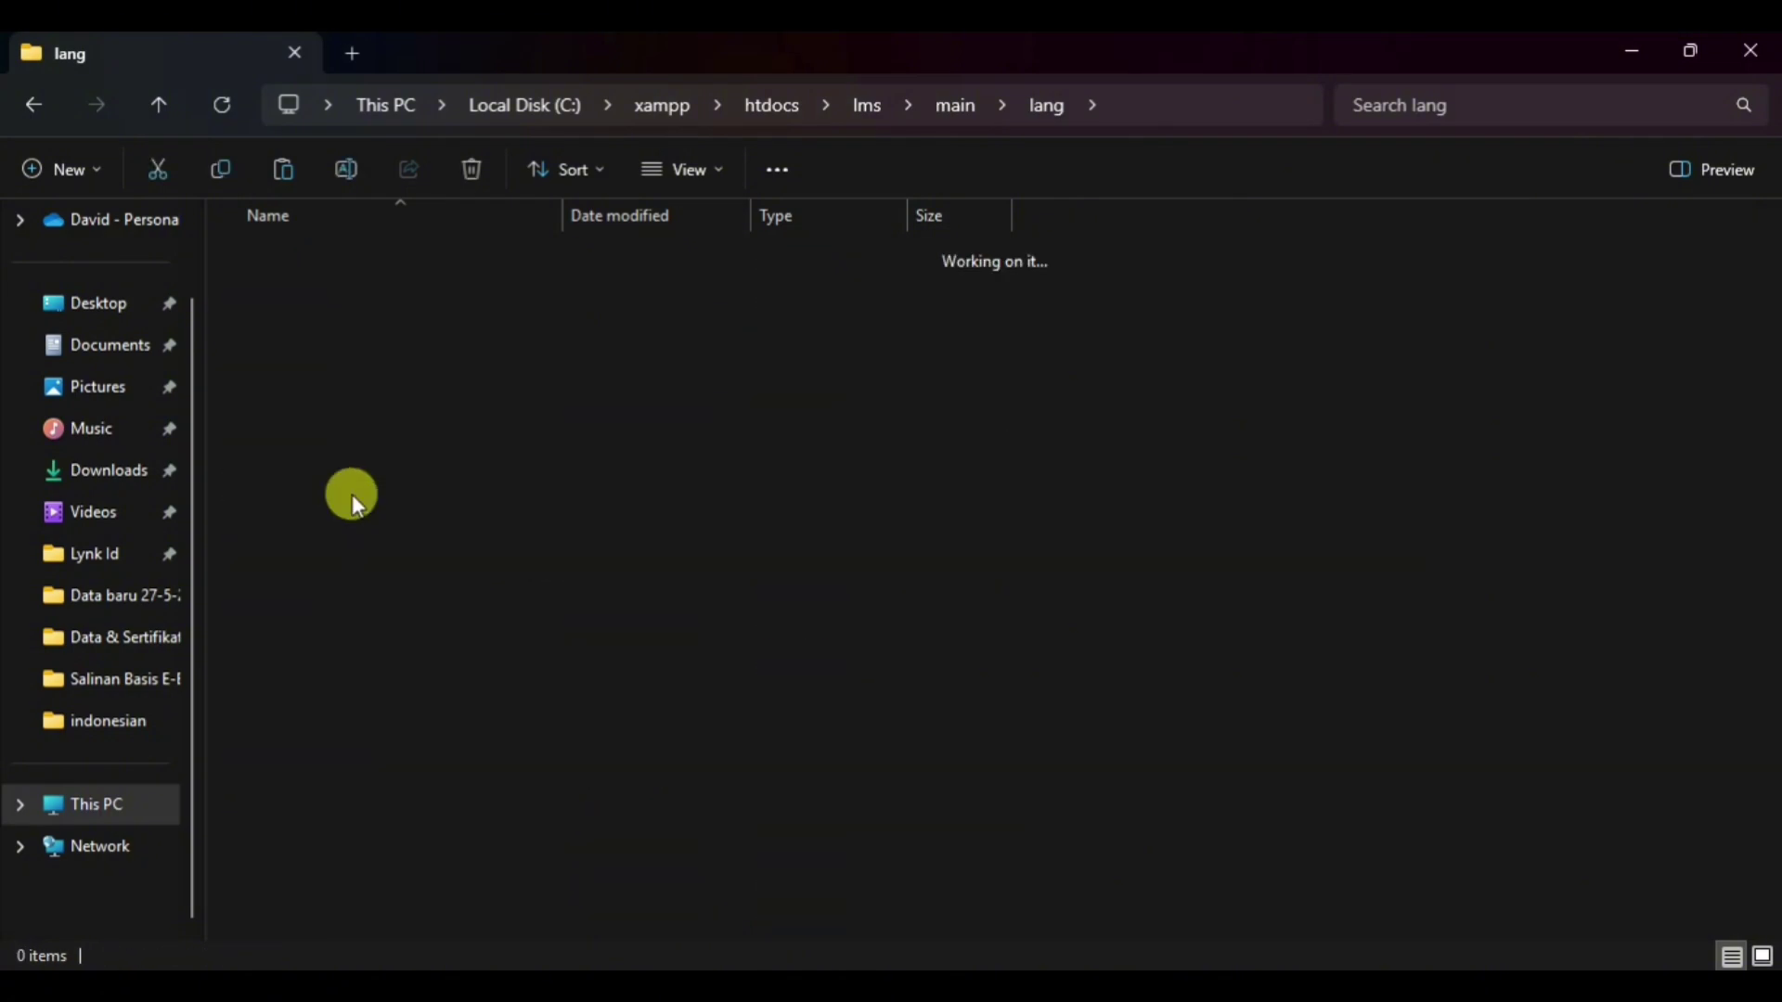
# Duplicate the trad4all.inc PHP file within the indonesian folder
pyautogui.click(349, 294)
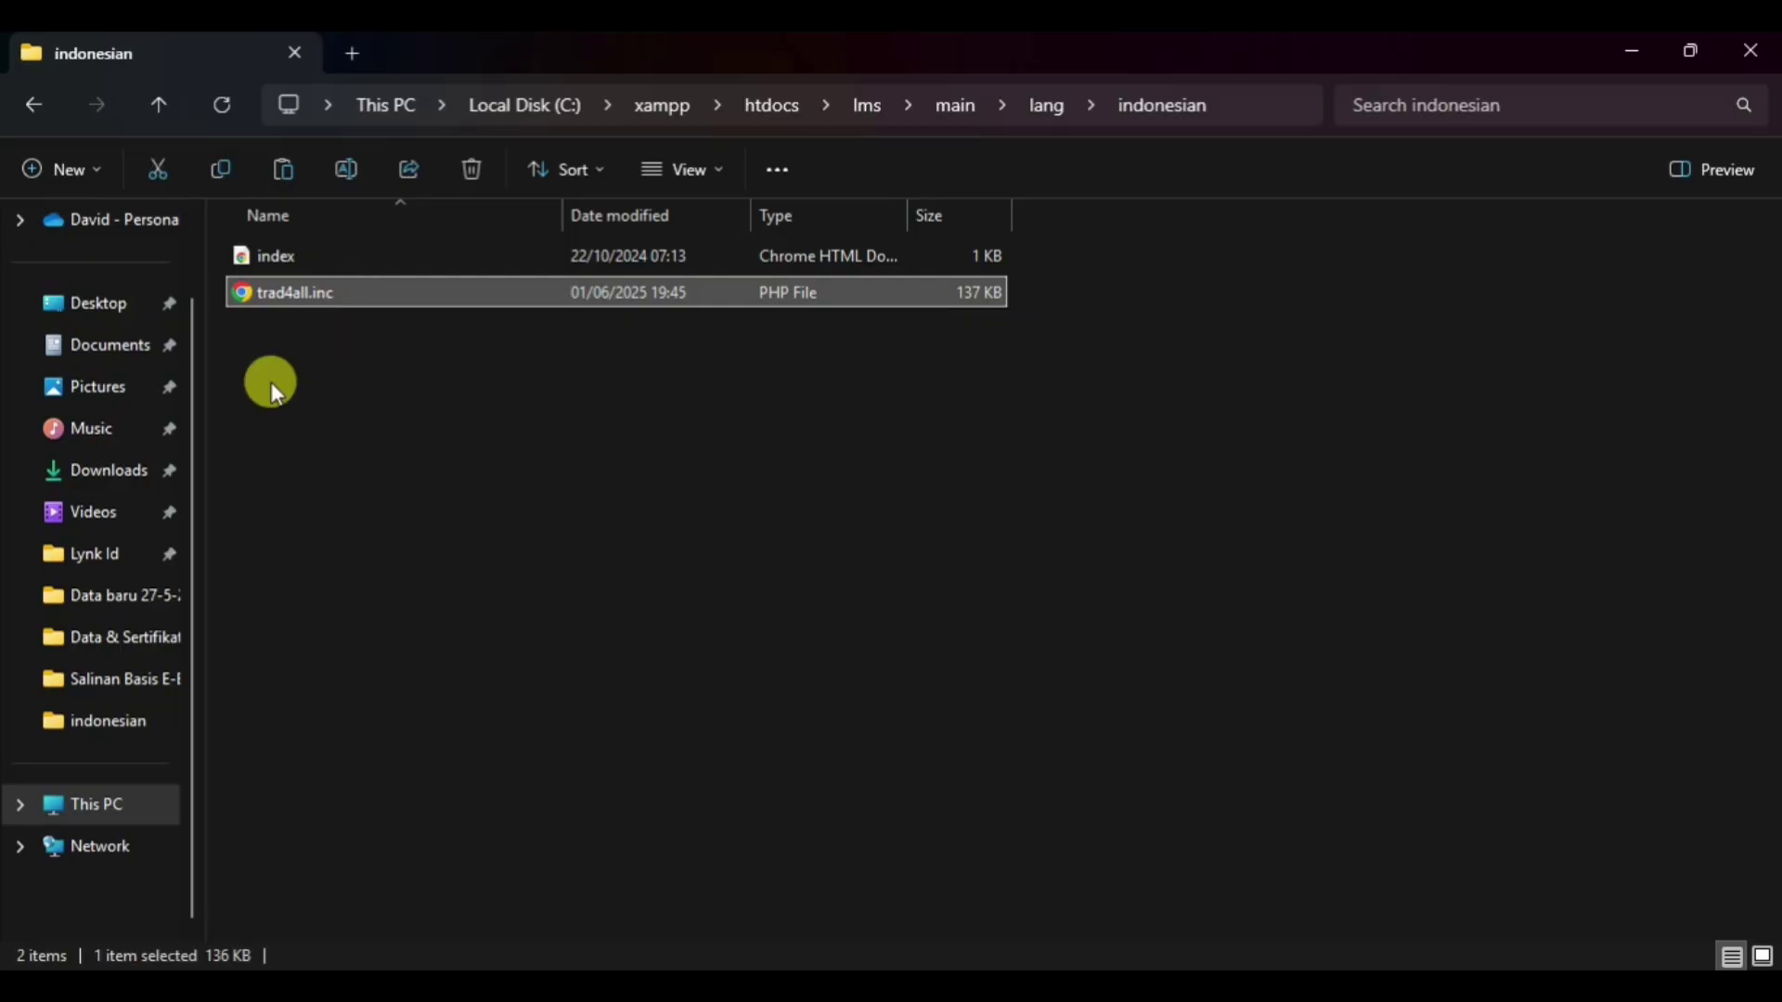
pyautogui.click(304, 261)
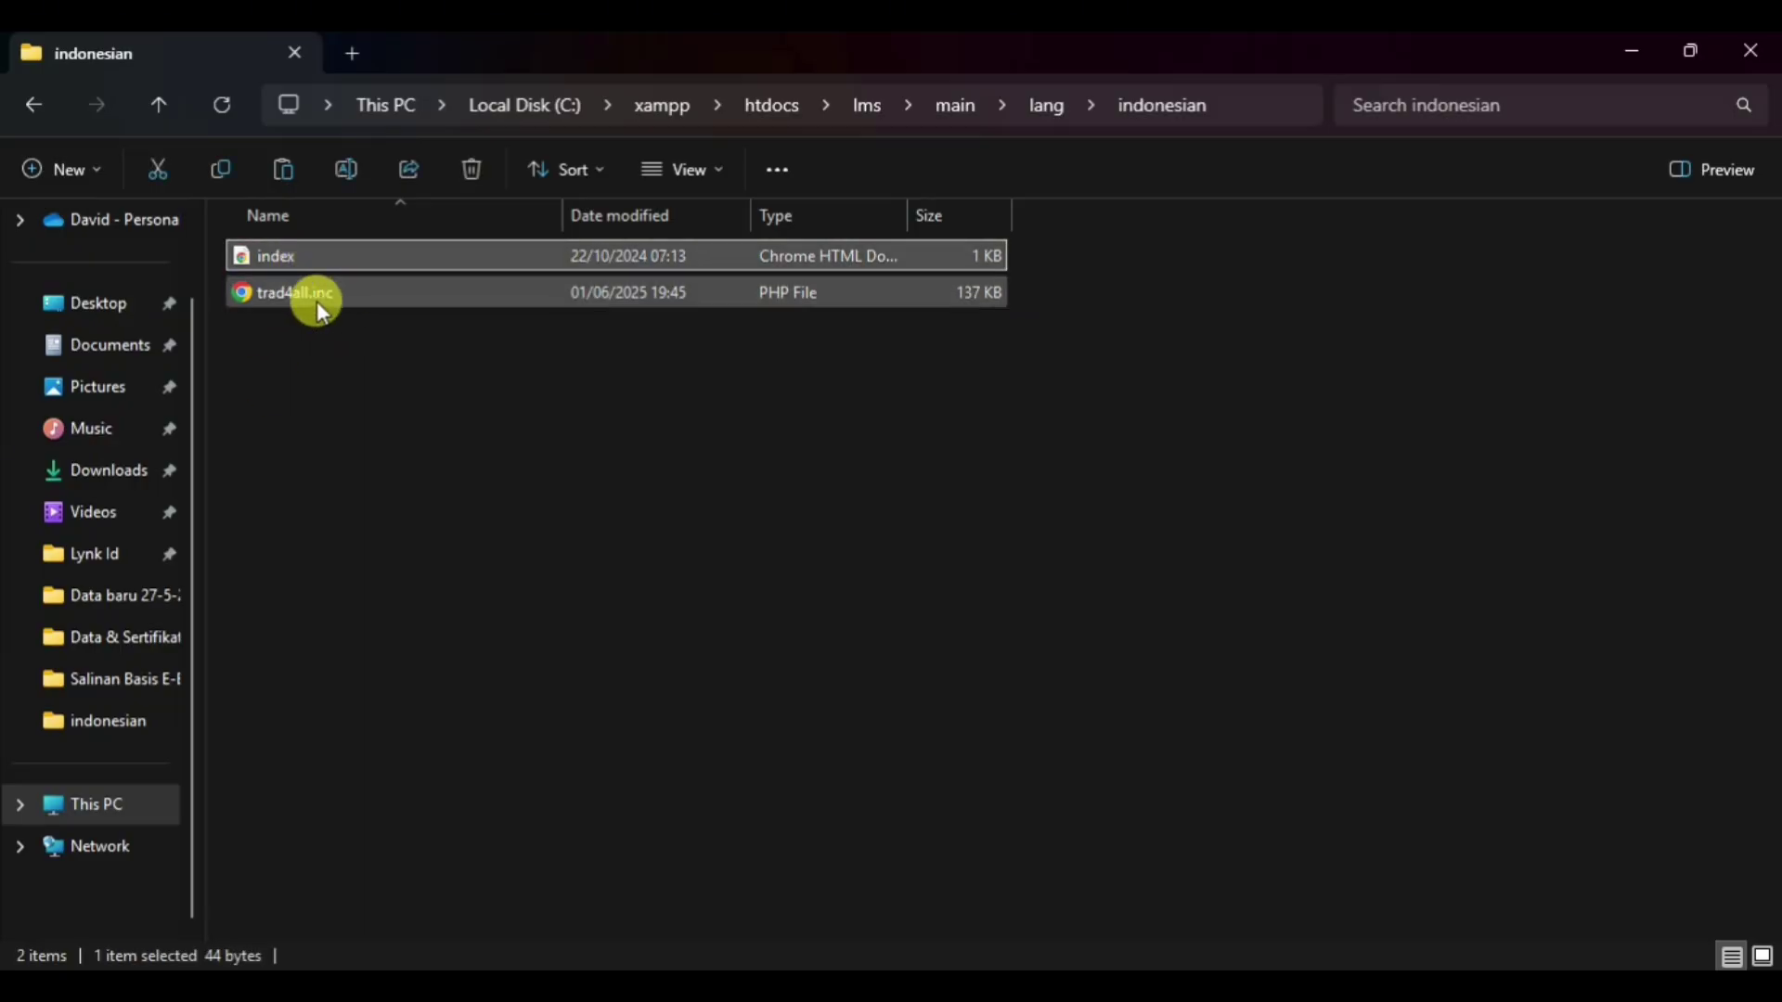
pyautogui.click(318, 301)
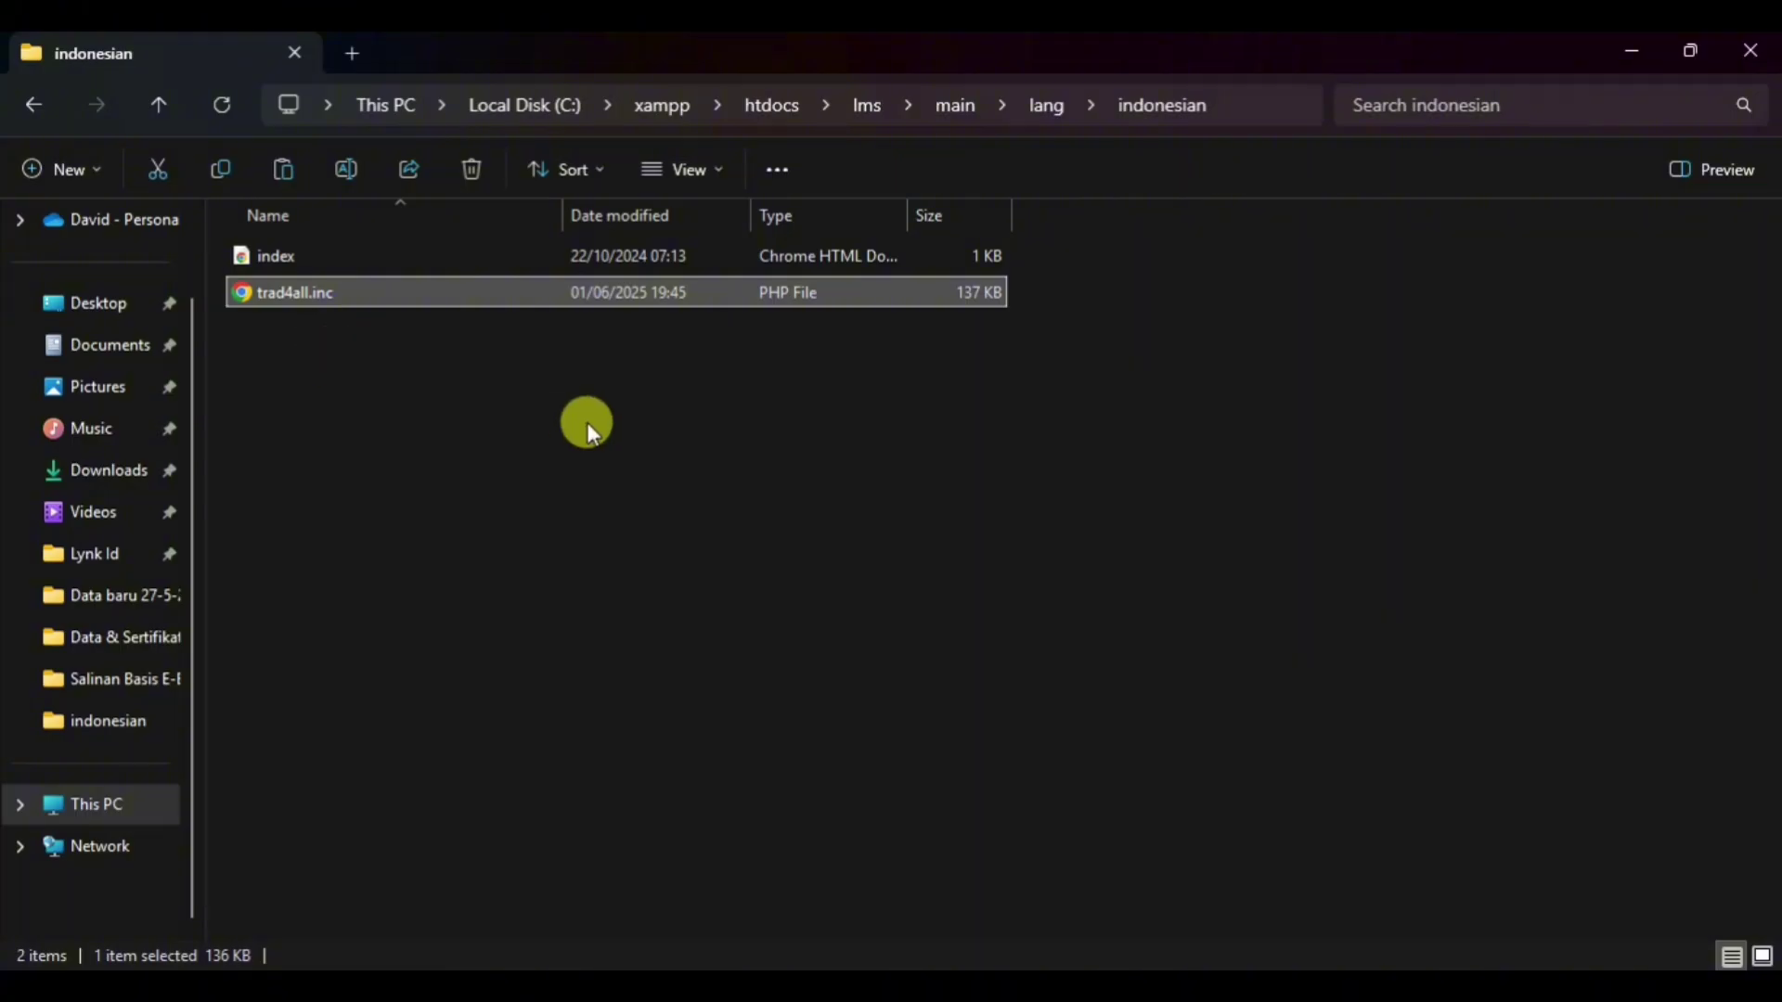
pyautogui.click(476, 349)
pyautogui.click(330, 295)
pyautogui.rightClick(310, 294)
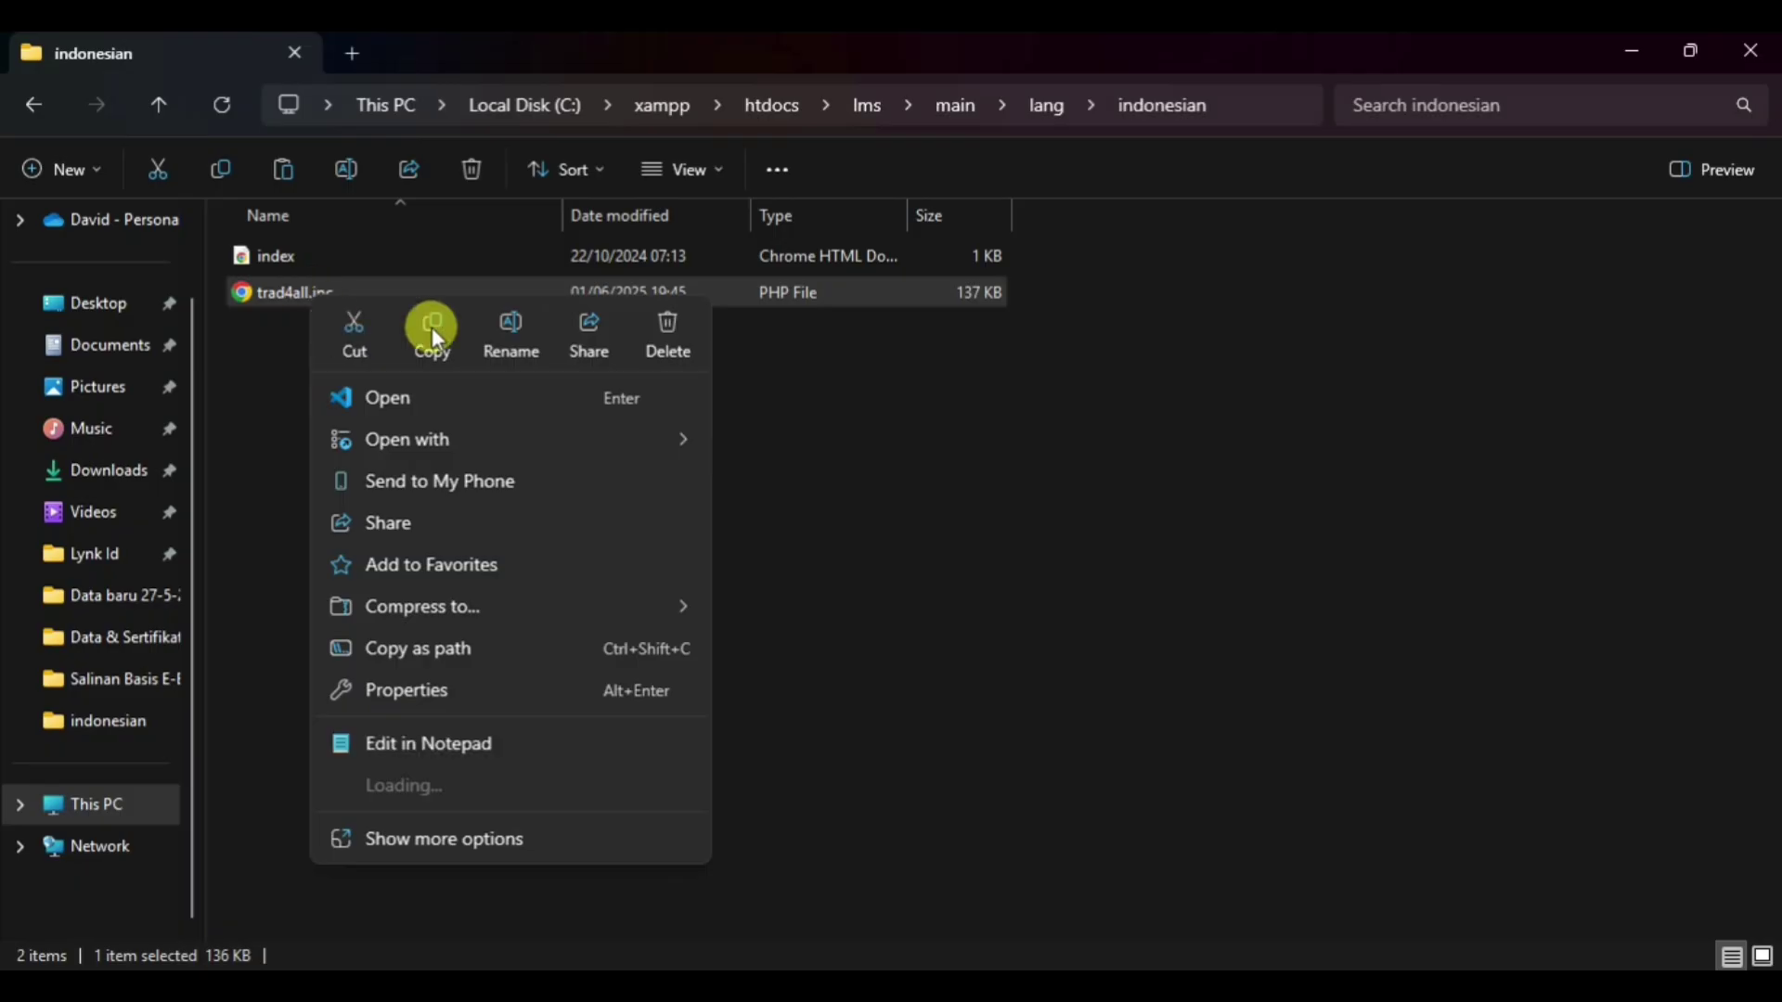
pyautogui.click(438, 338)
pyautogui.click(354, 354)
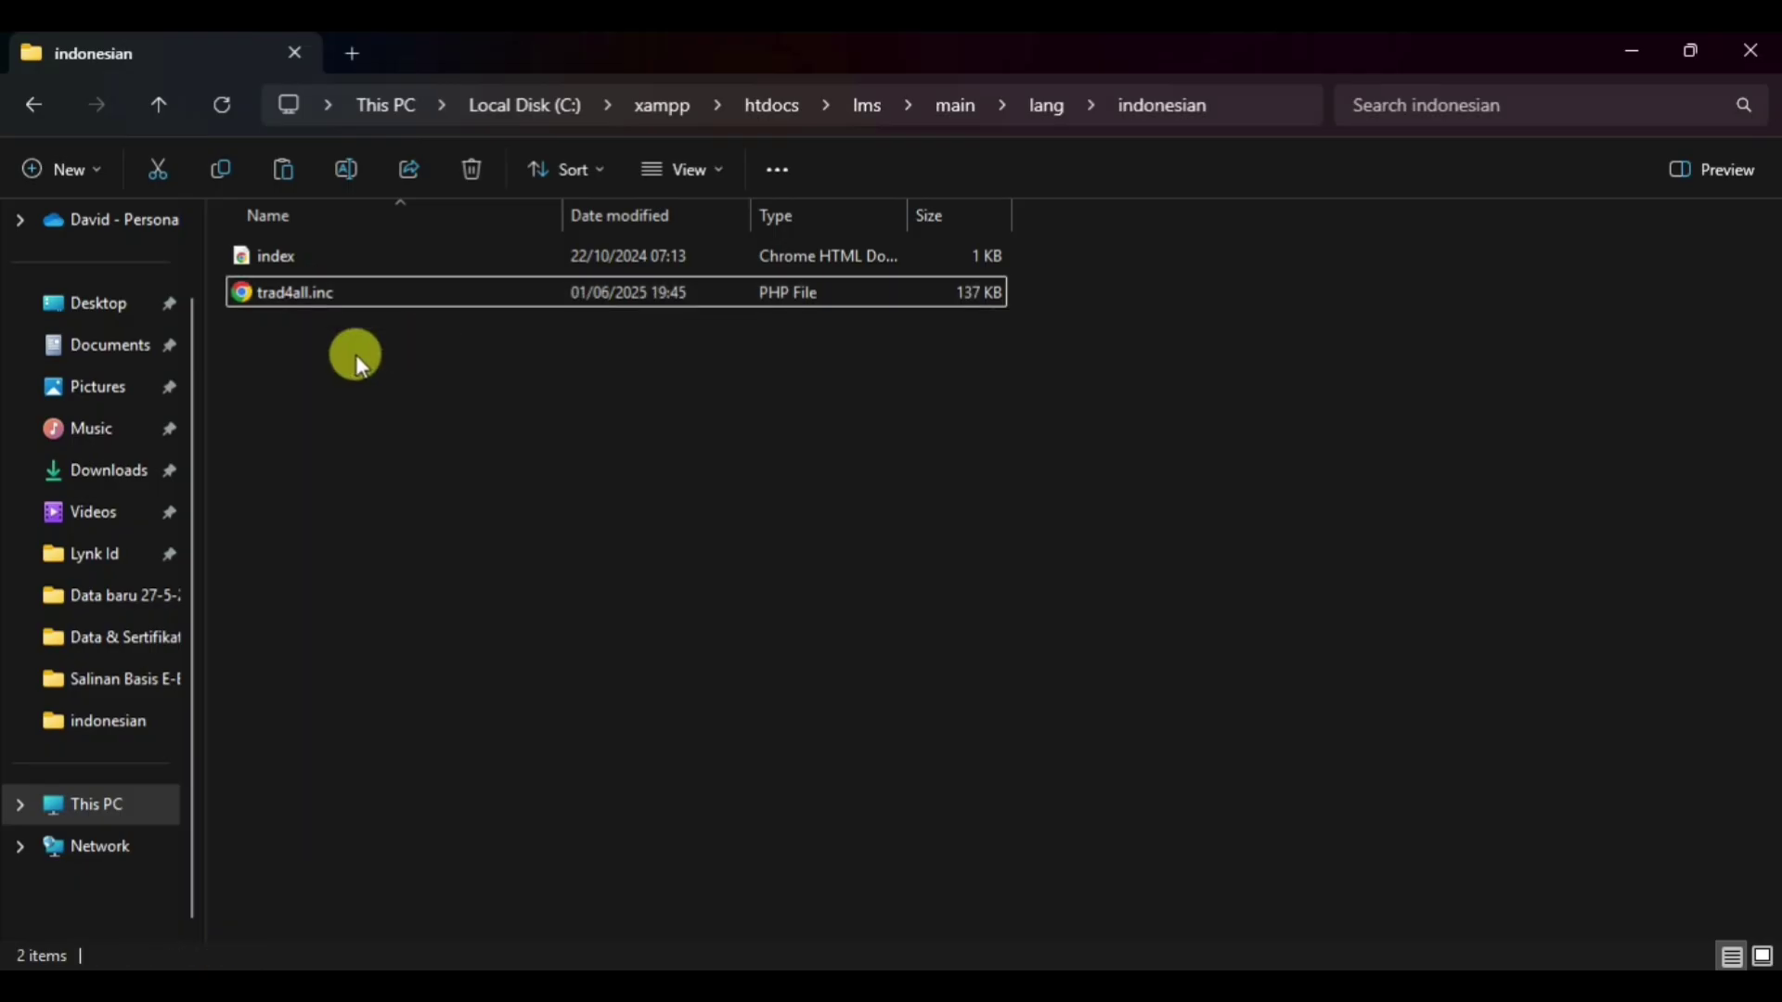
pyautogui.rightClick(354, 354)
pyautogui.click(406, 394)
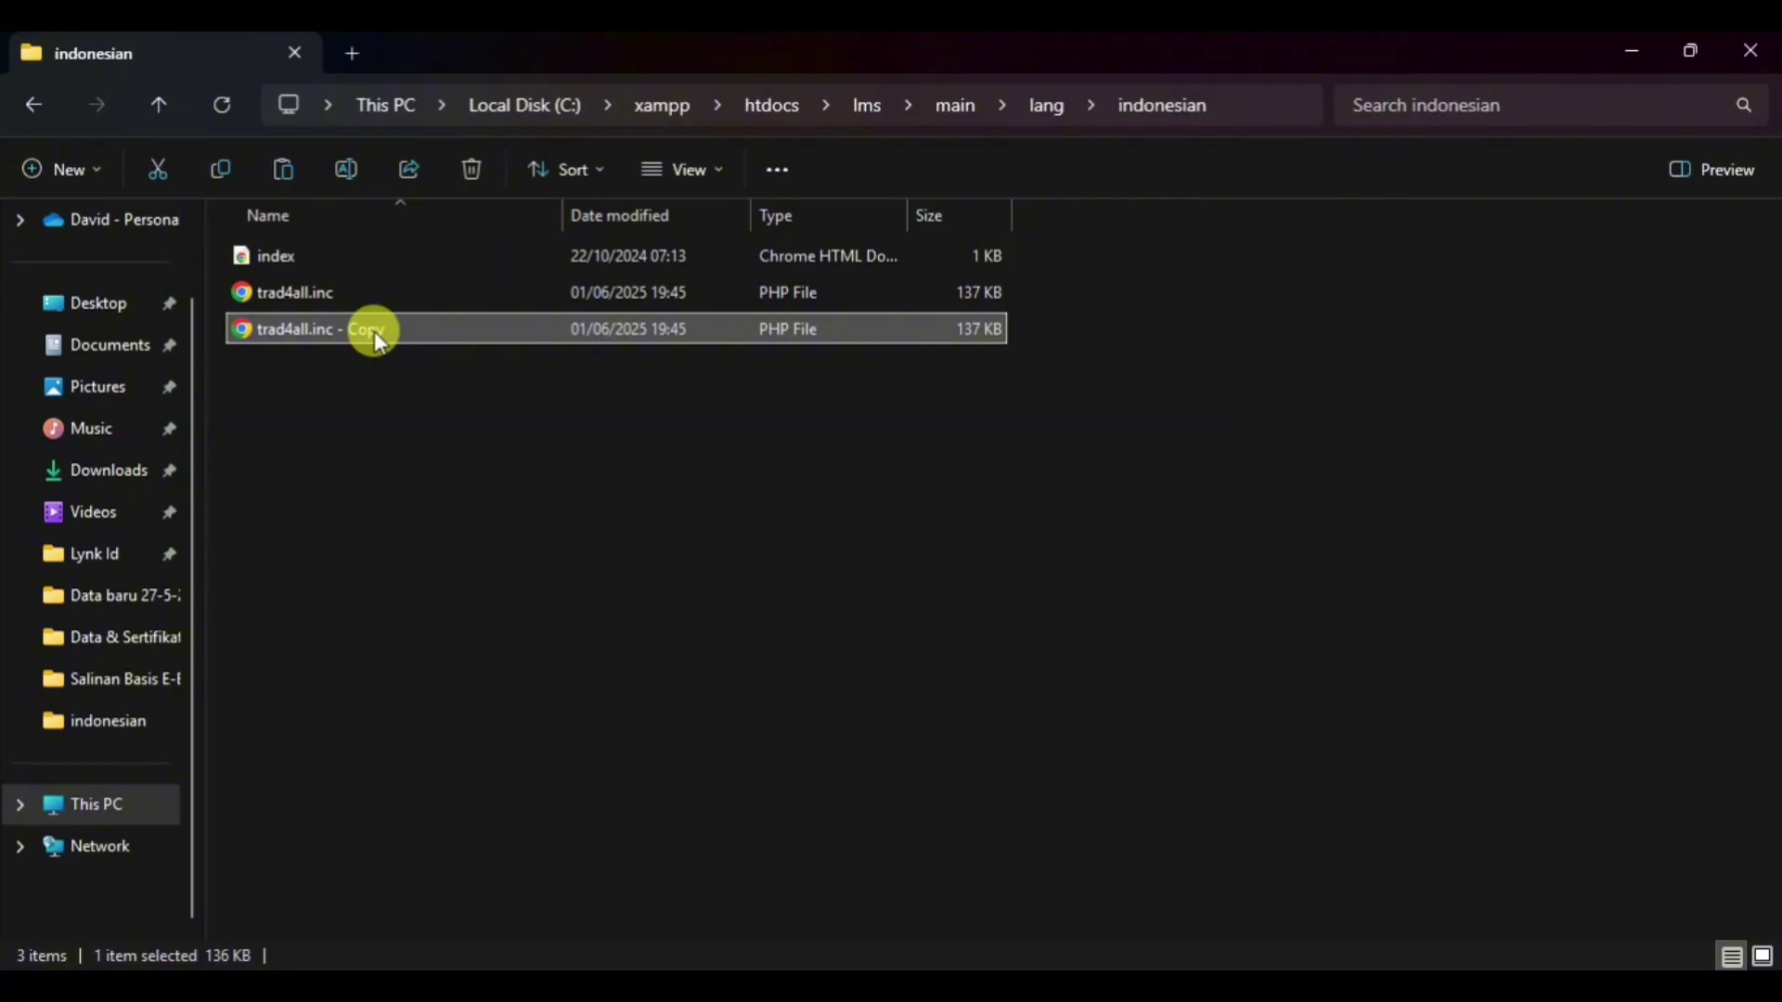
# Rename the duplicated PHP file as "trad4all.inc - backup"
pyautogui.click(375, 331)
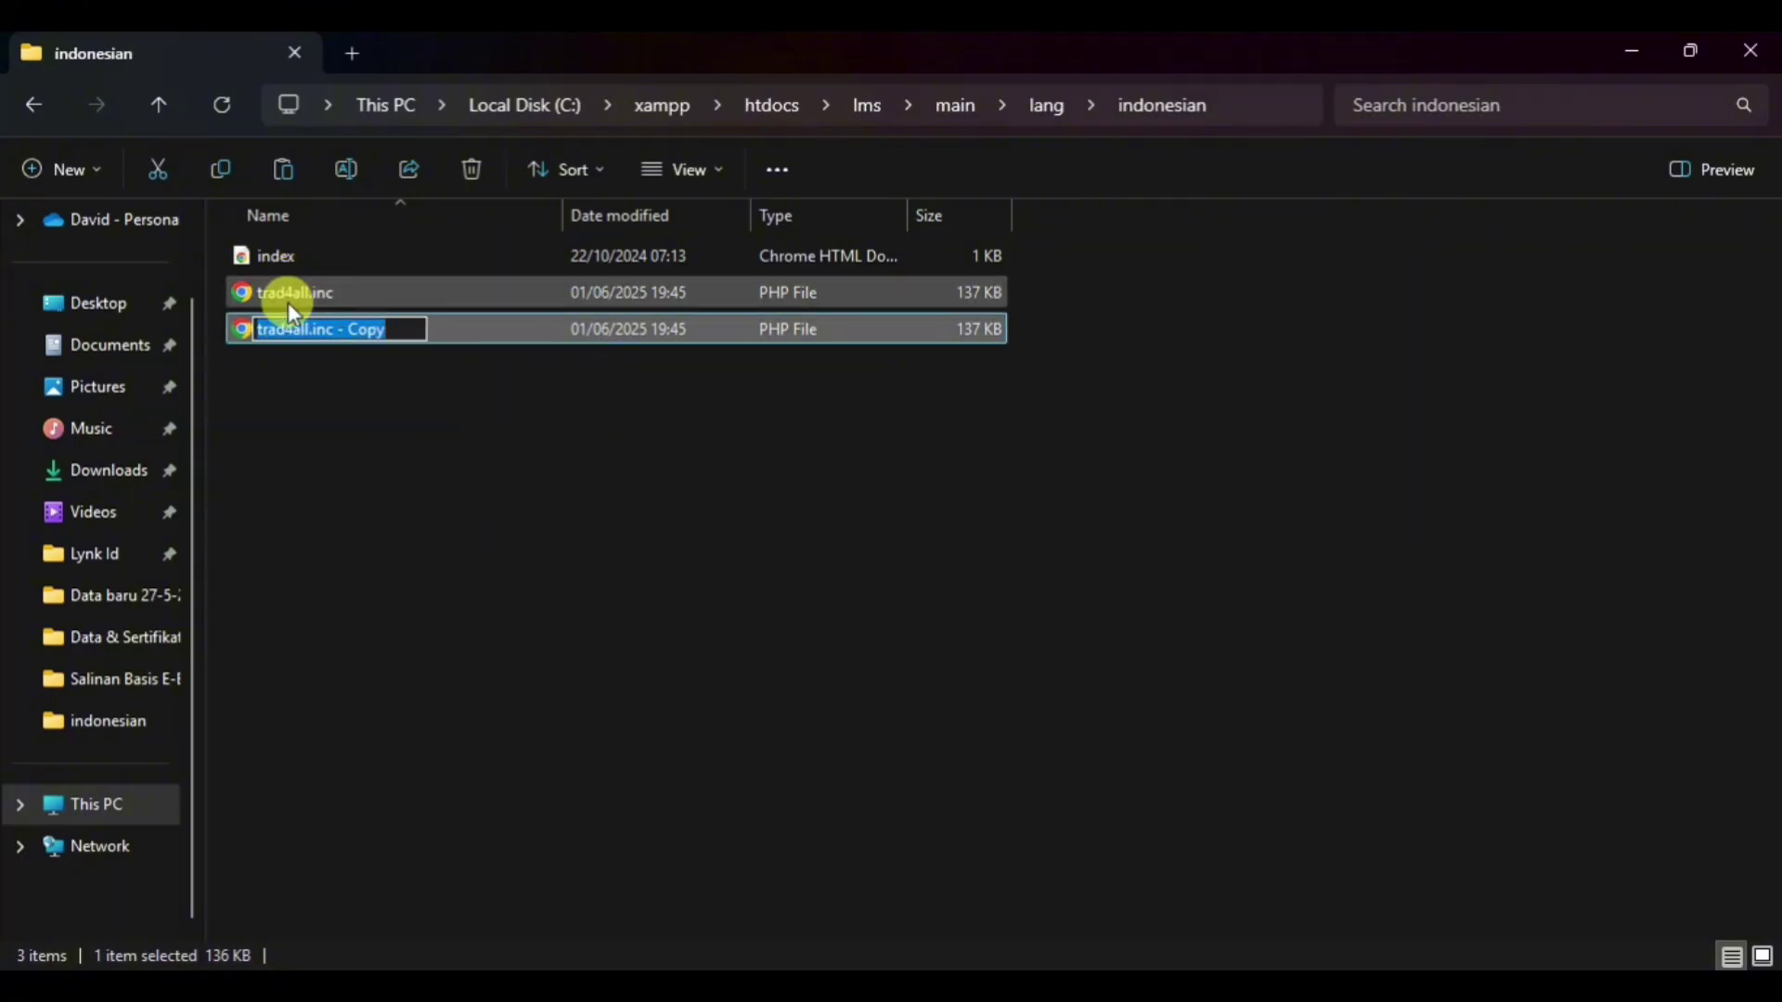
pyautogui.click(293, 350)
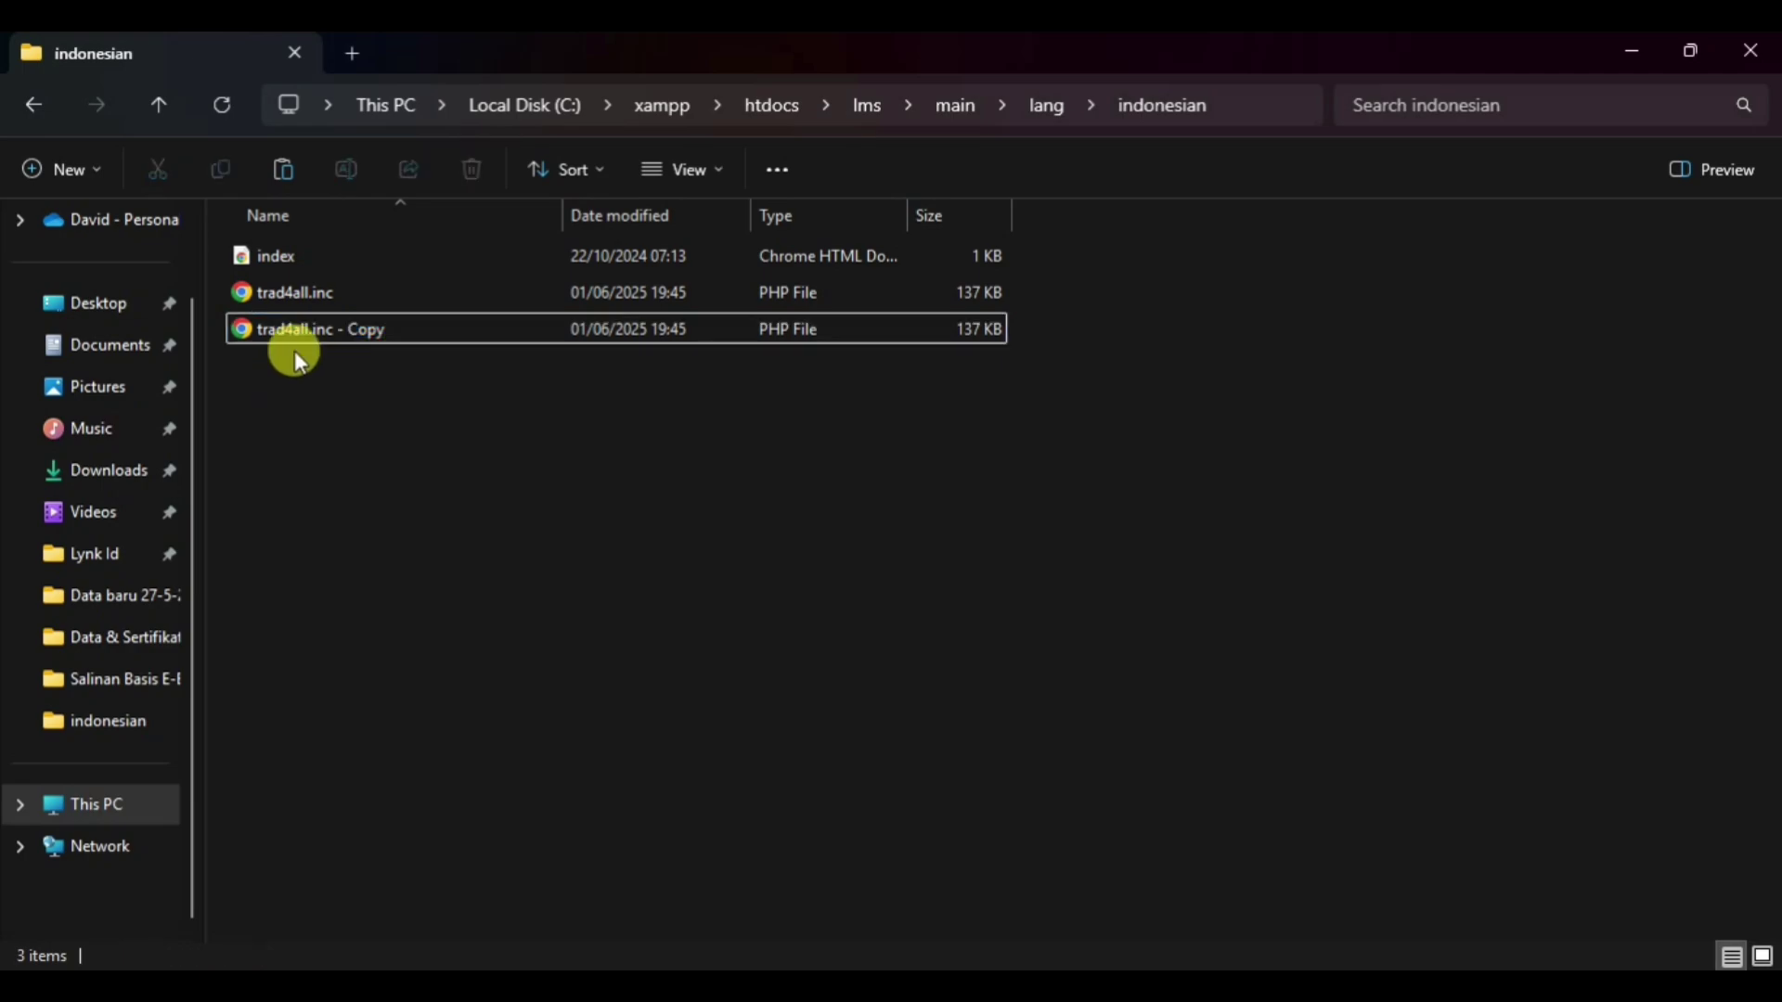
pyautogui.click(363, 336)
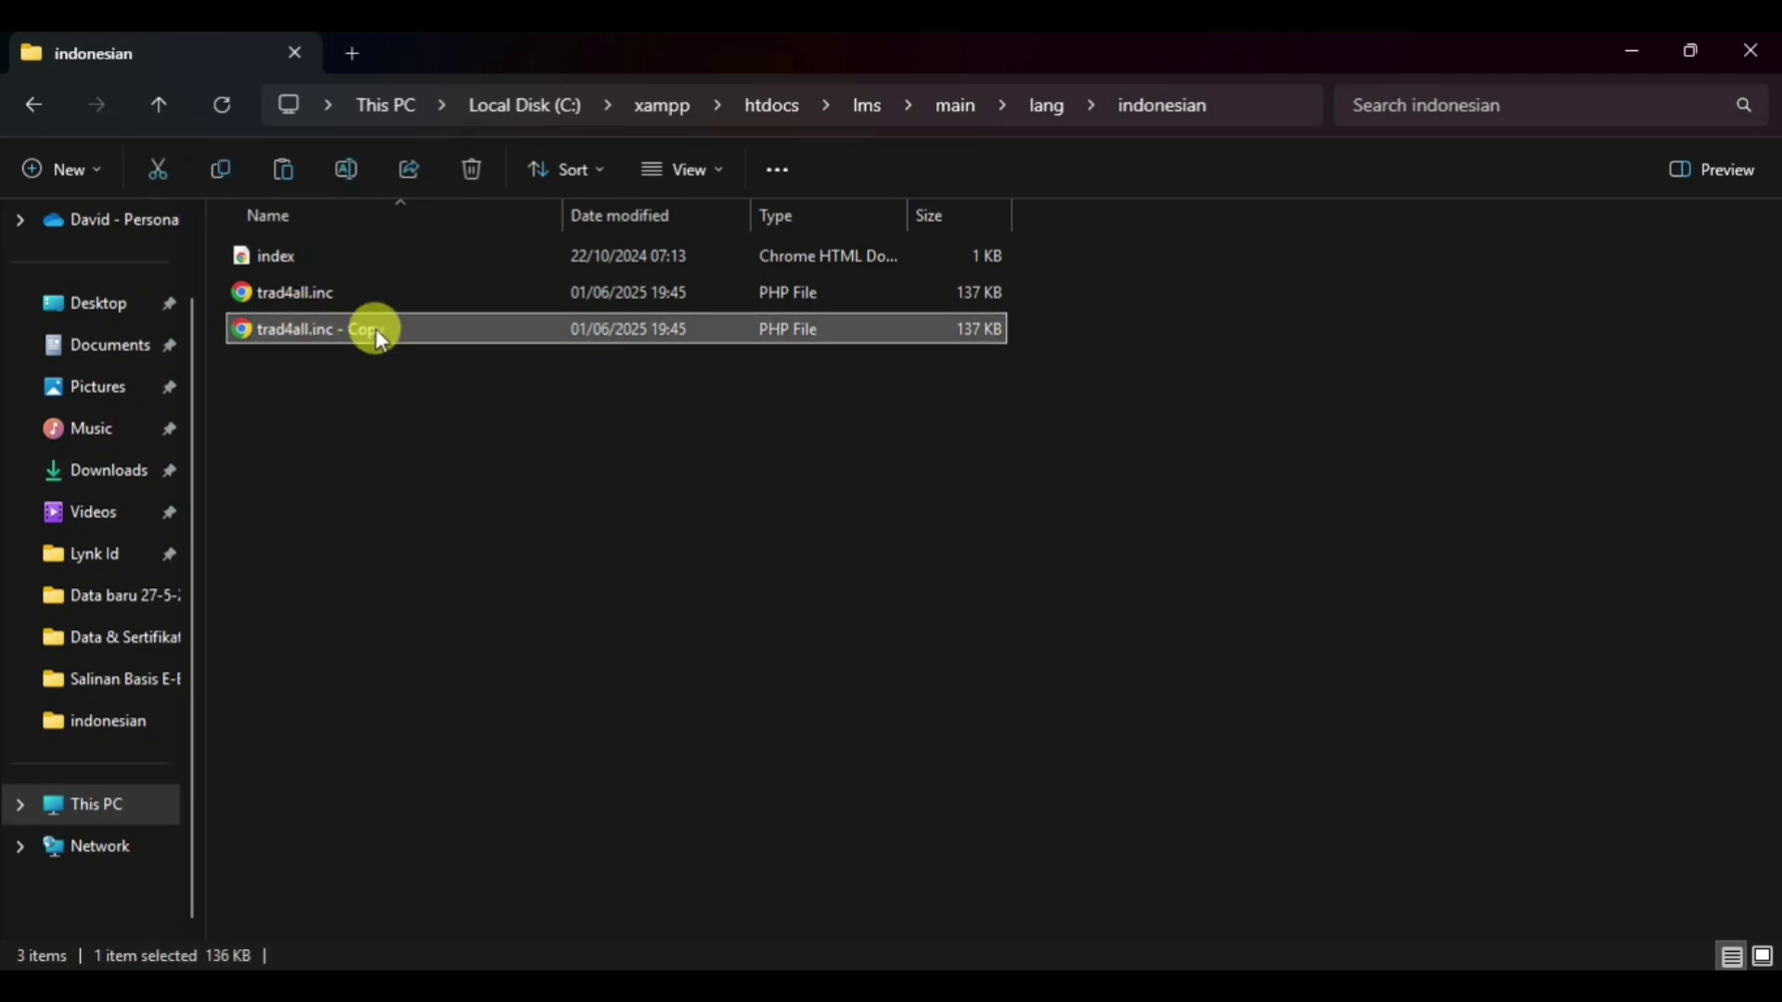
pyautogui.click(376, 327)
pyautogui.doubleClick(362, 328)
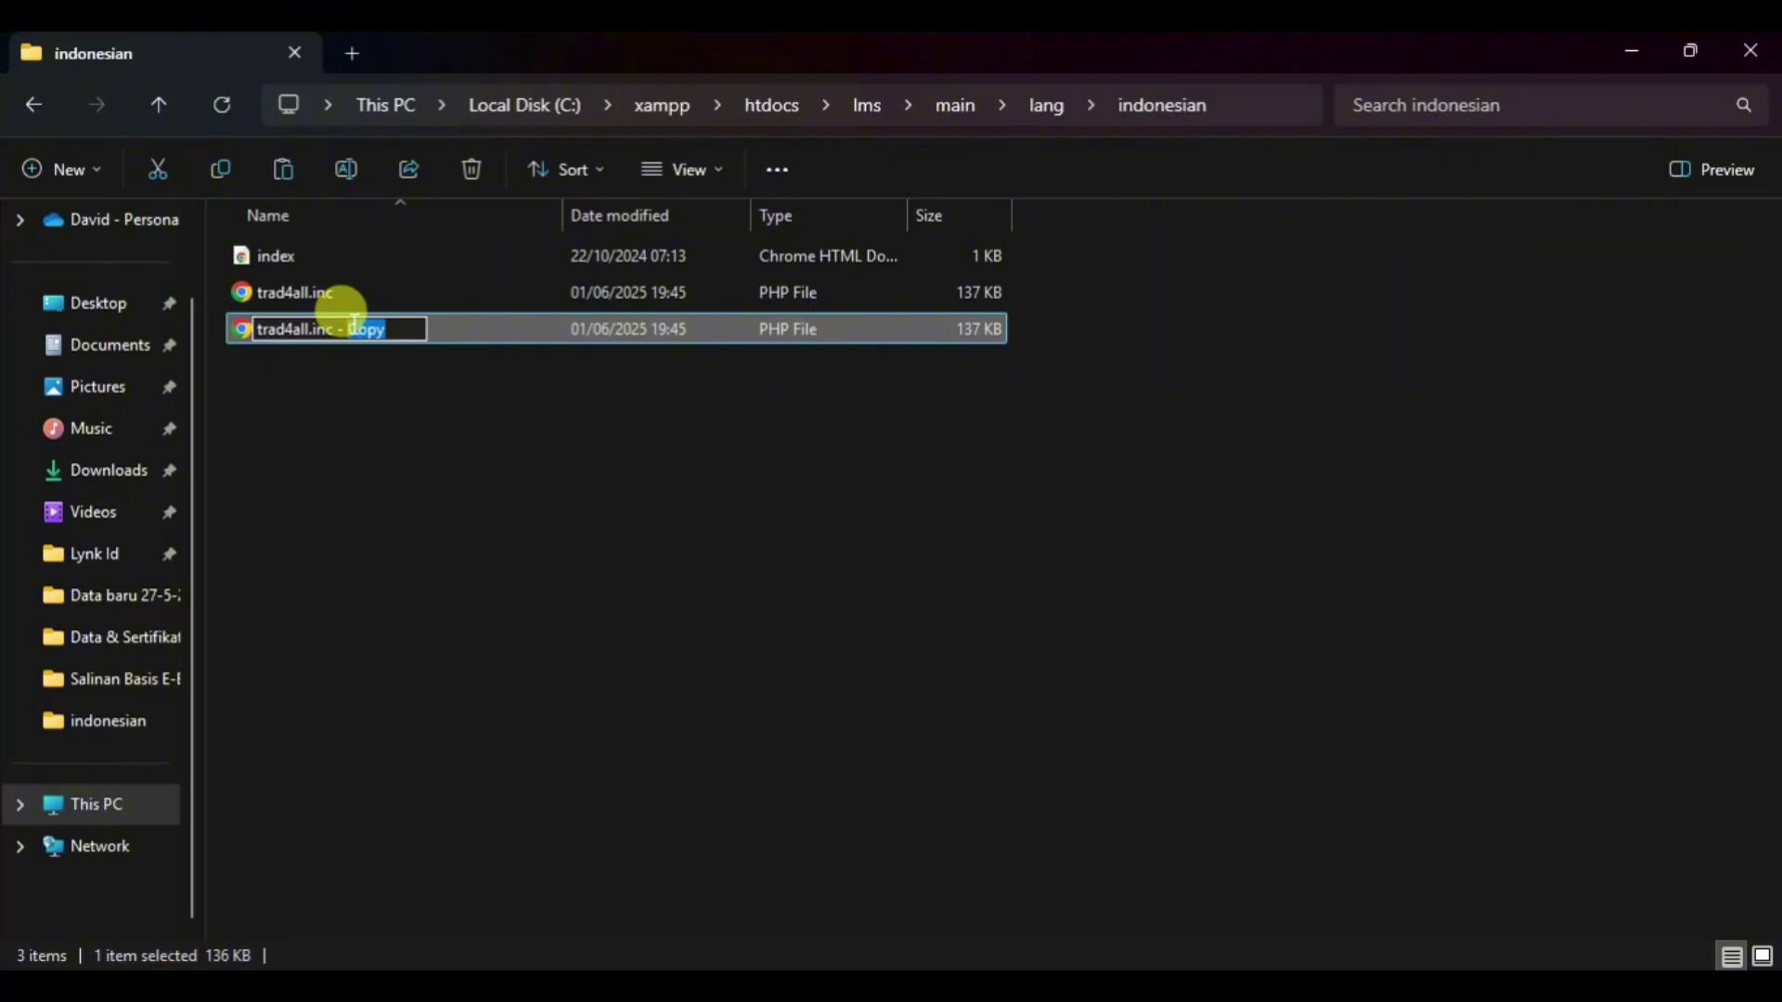
pyautogui.press('BackSpace')
pyautogui.write('backup')
pyautogui.press('Return')
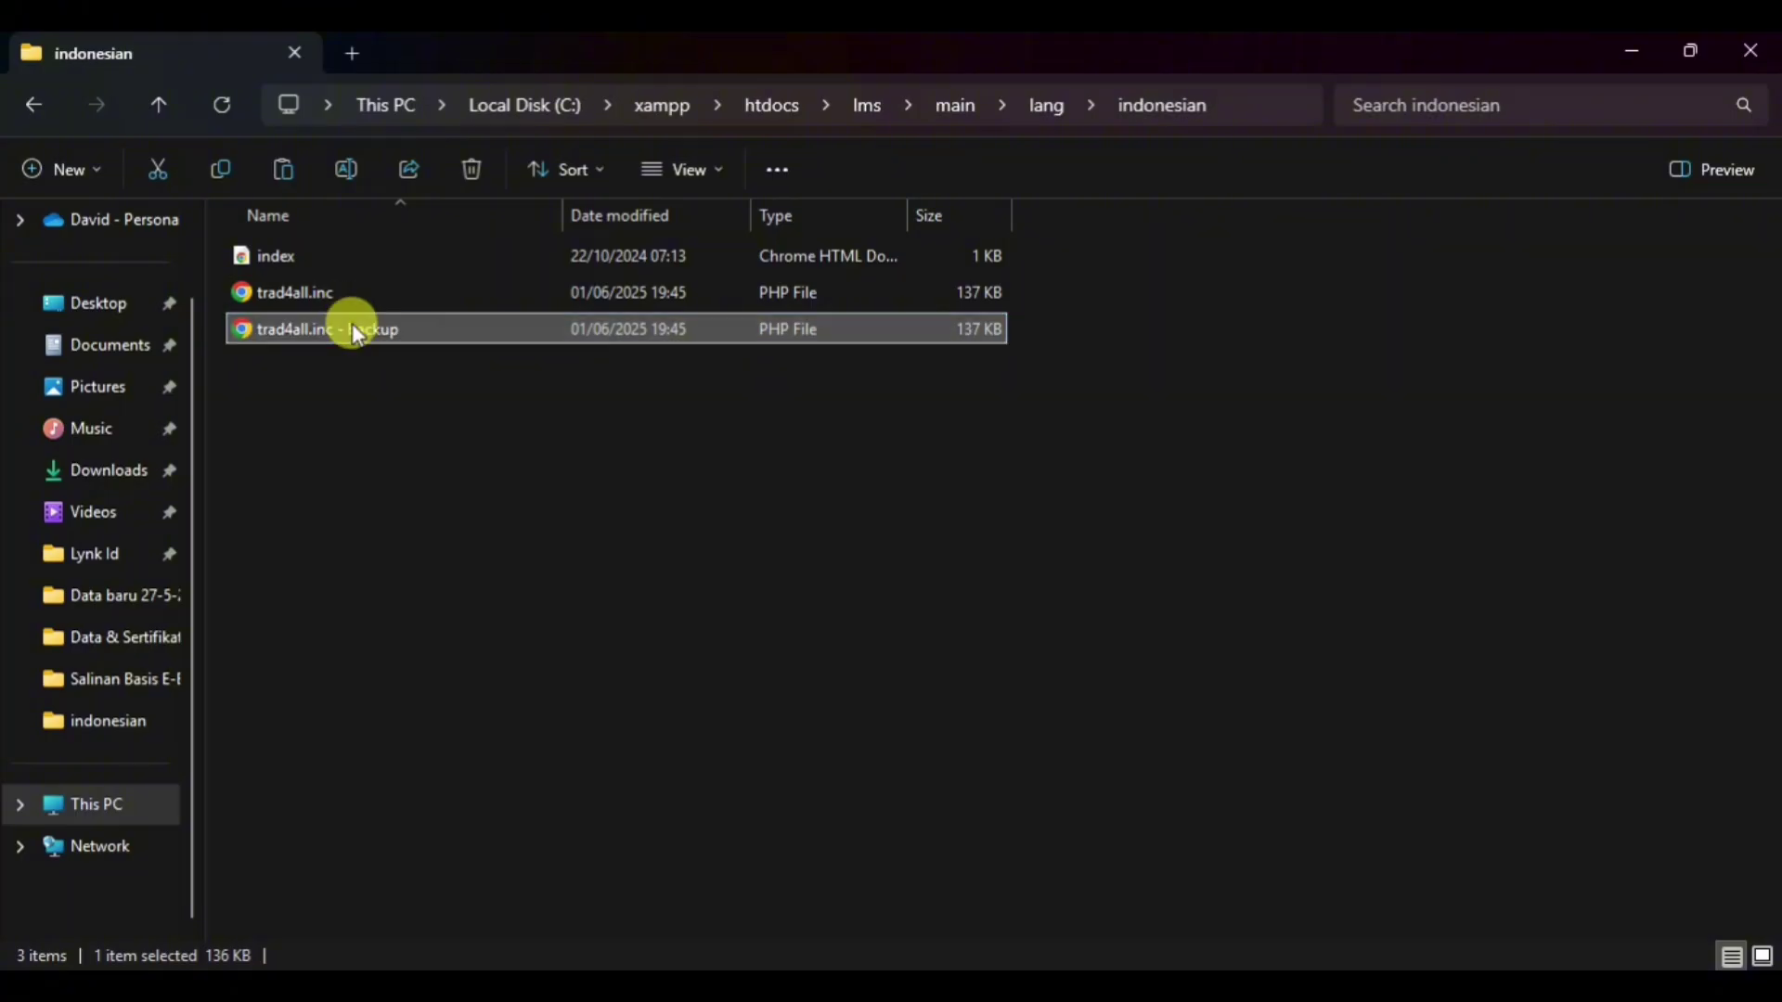
pyautogui.click(375, 405)
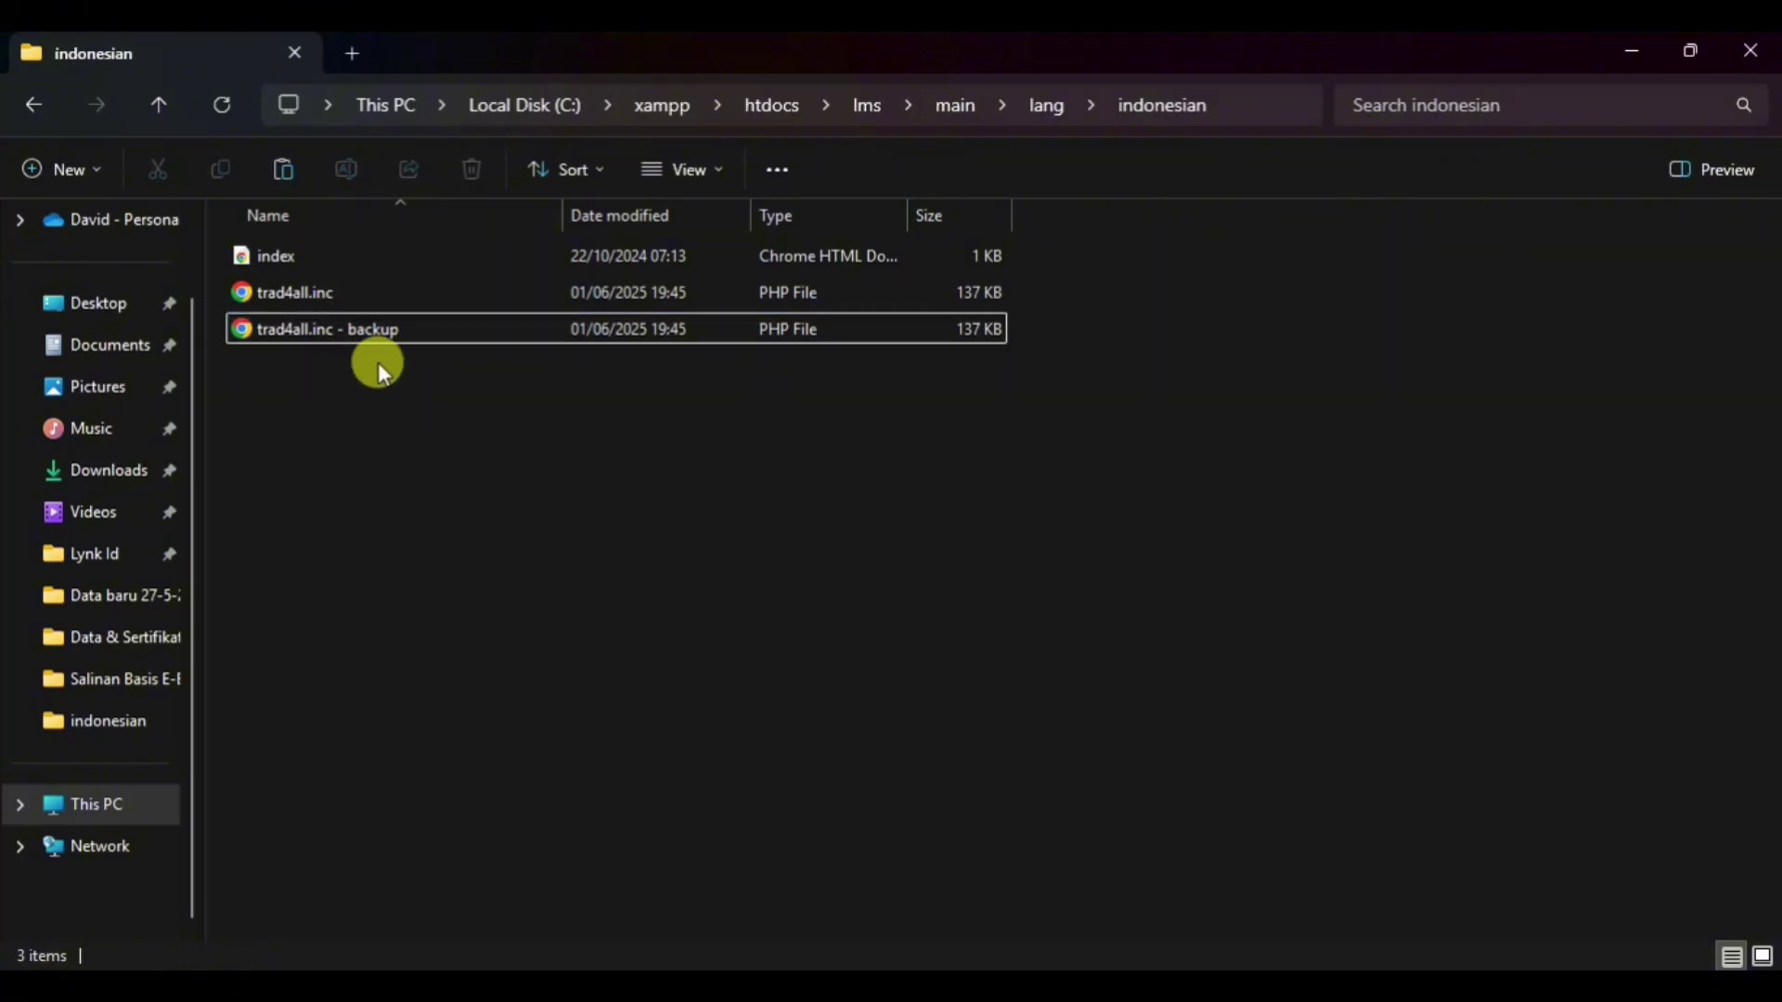
# Open the original trad4all.inc PHP file in Visual Studio Code
pyautogui.click(295, 293)
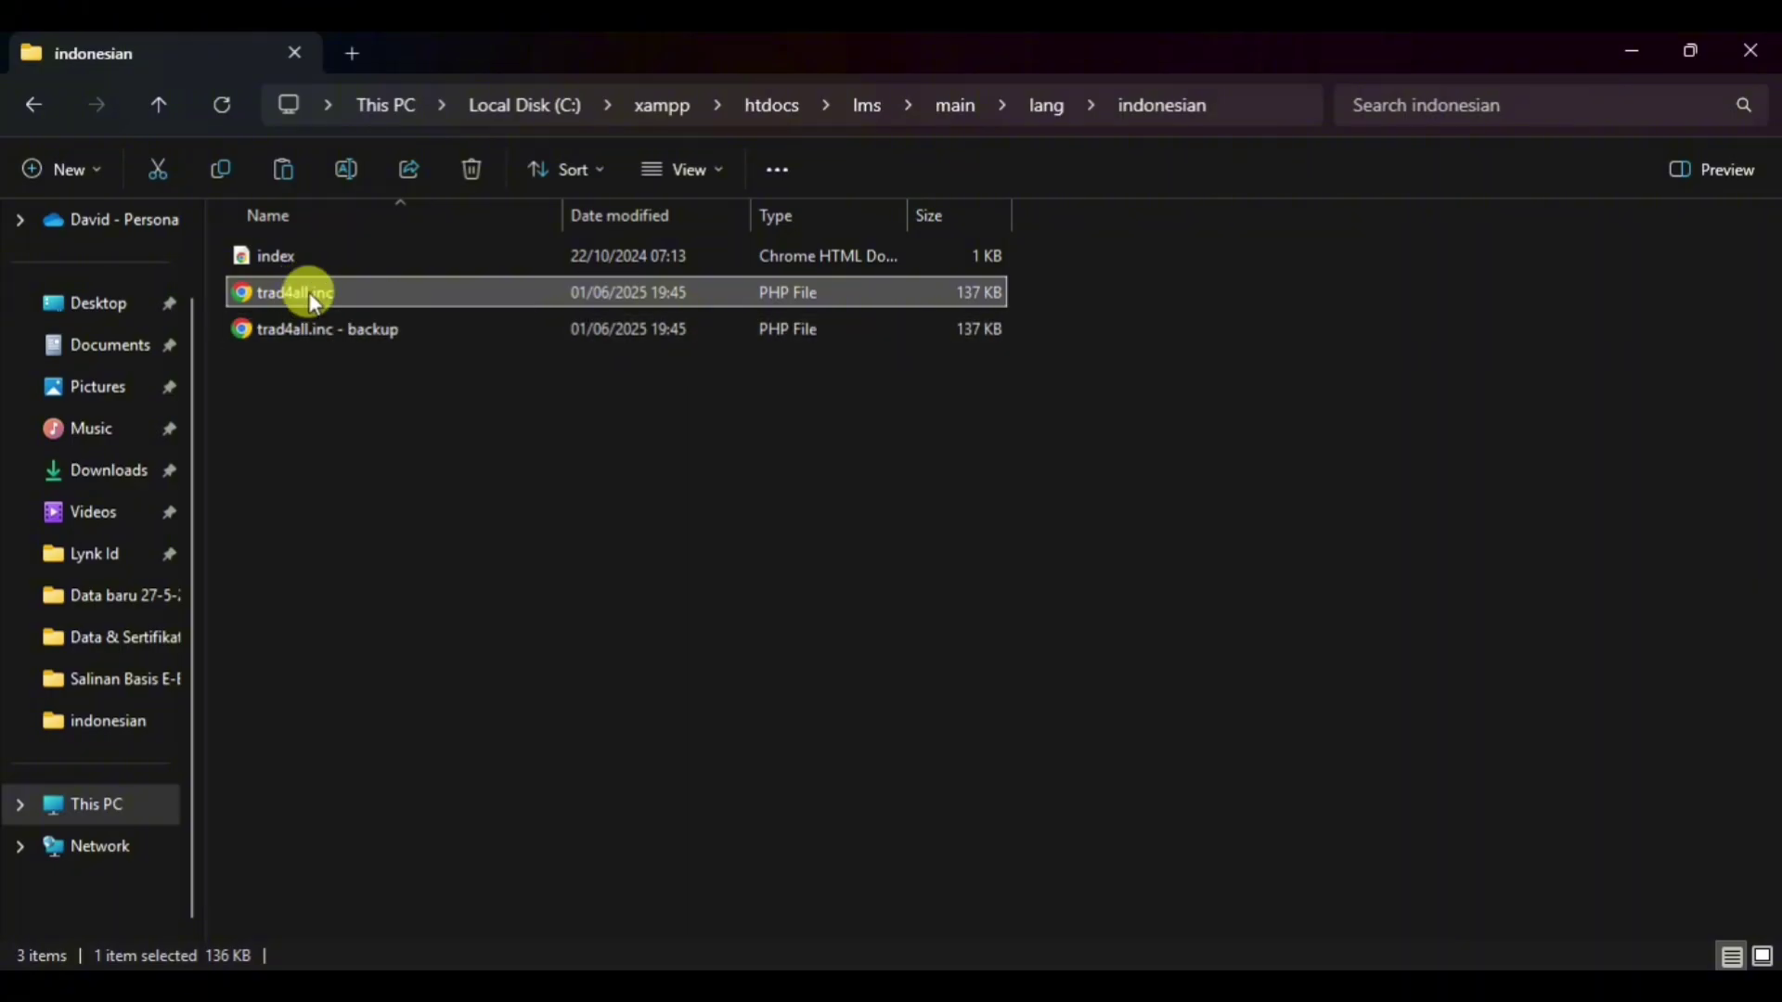
pyautogui.rightClick(308, 292)
pyautogui.moveTo(456, 427)
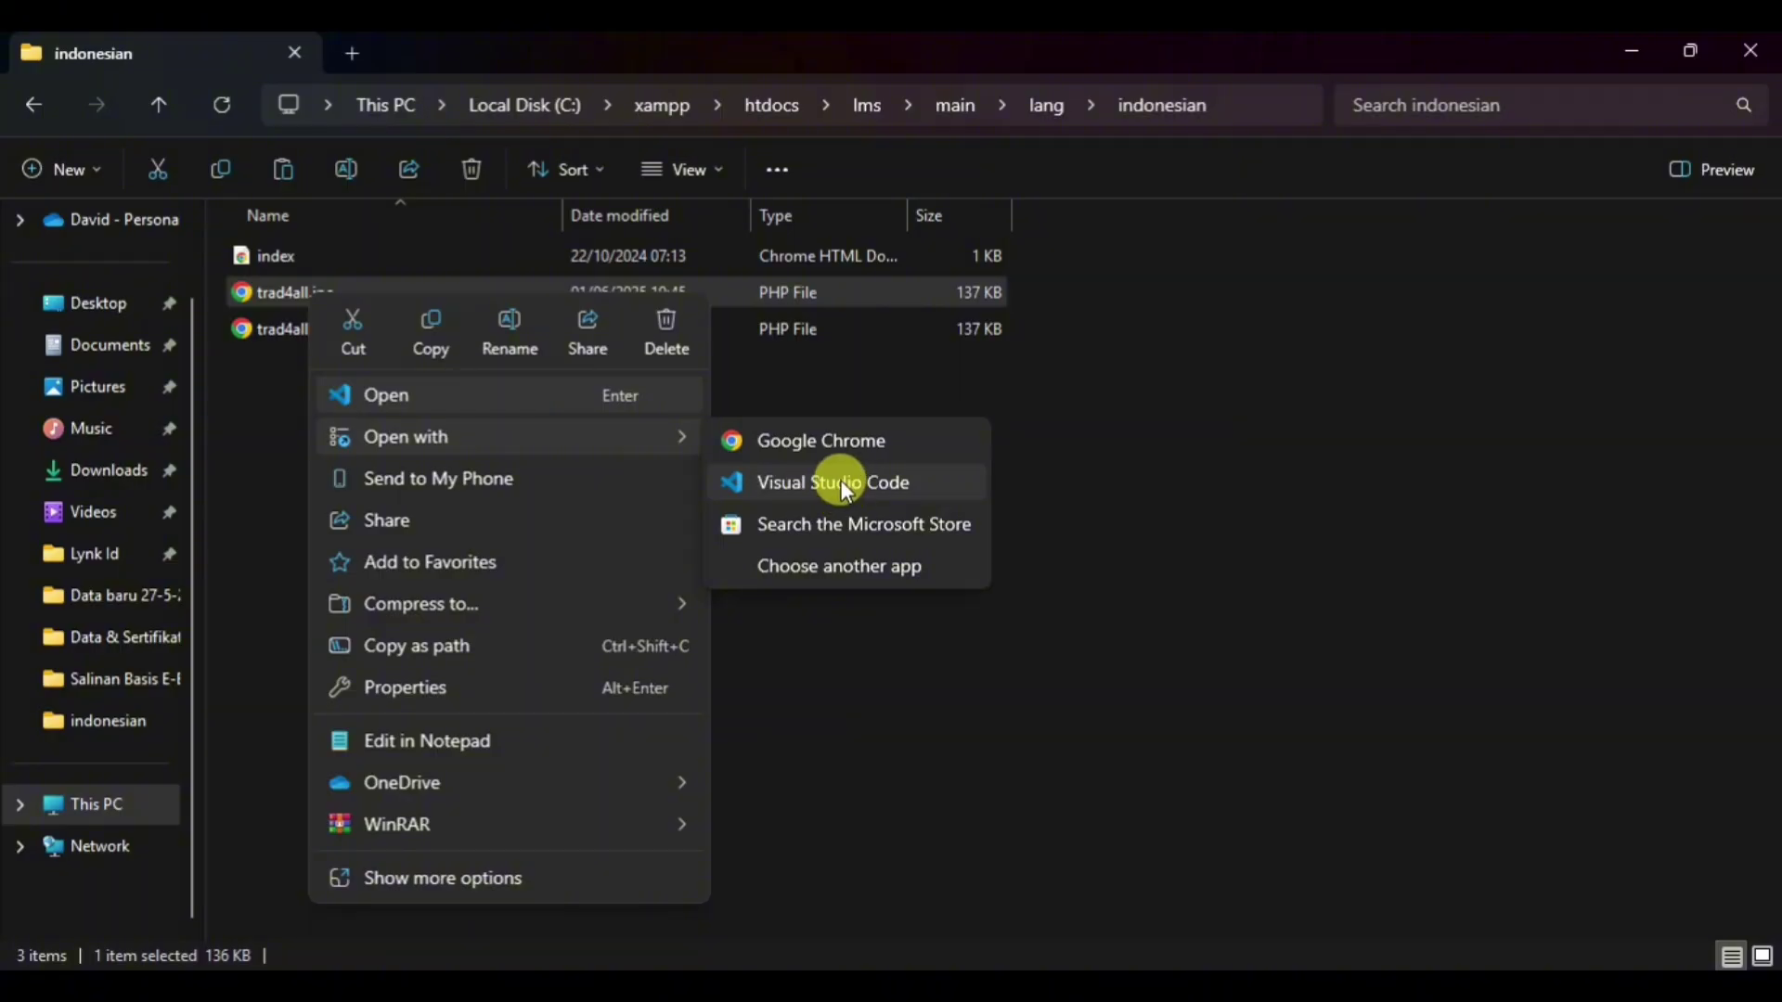
pyautogui.click(845, 485)
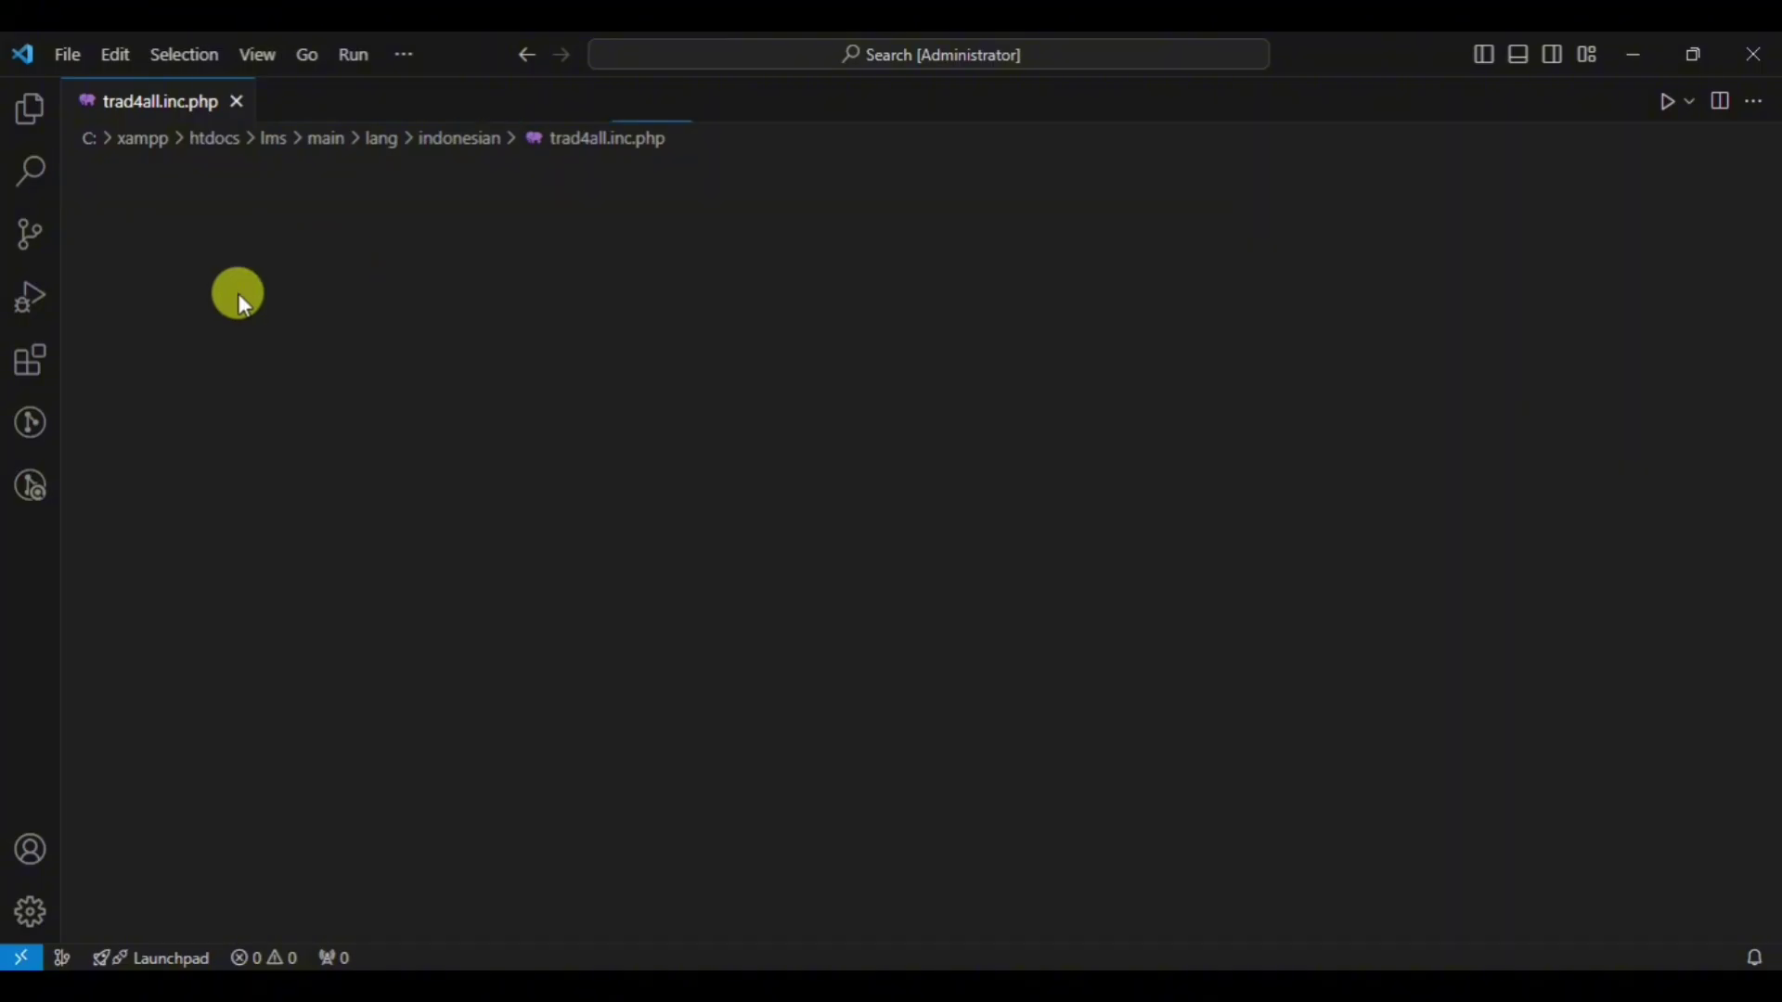
# Look through the Indonesian translation variables, from the course settings entries back to the agenda and Scorm entries
pyautogui.scroll(3, 422, 313)
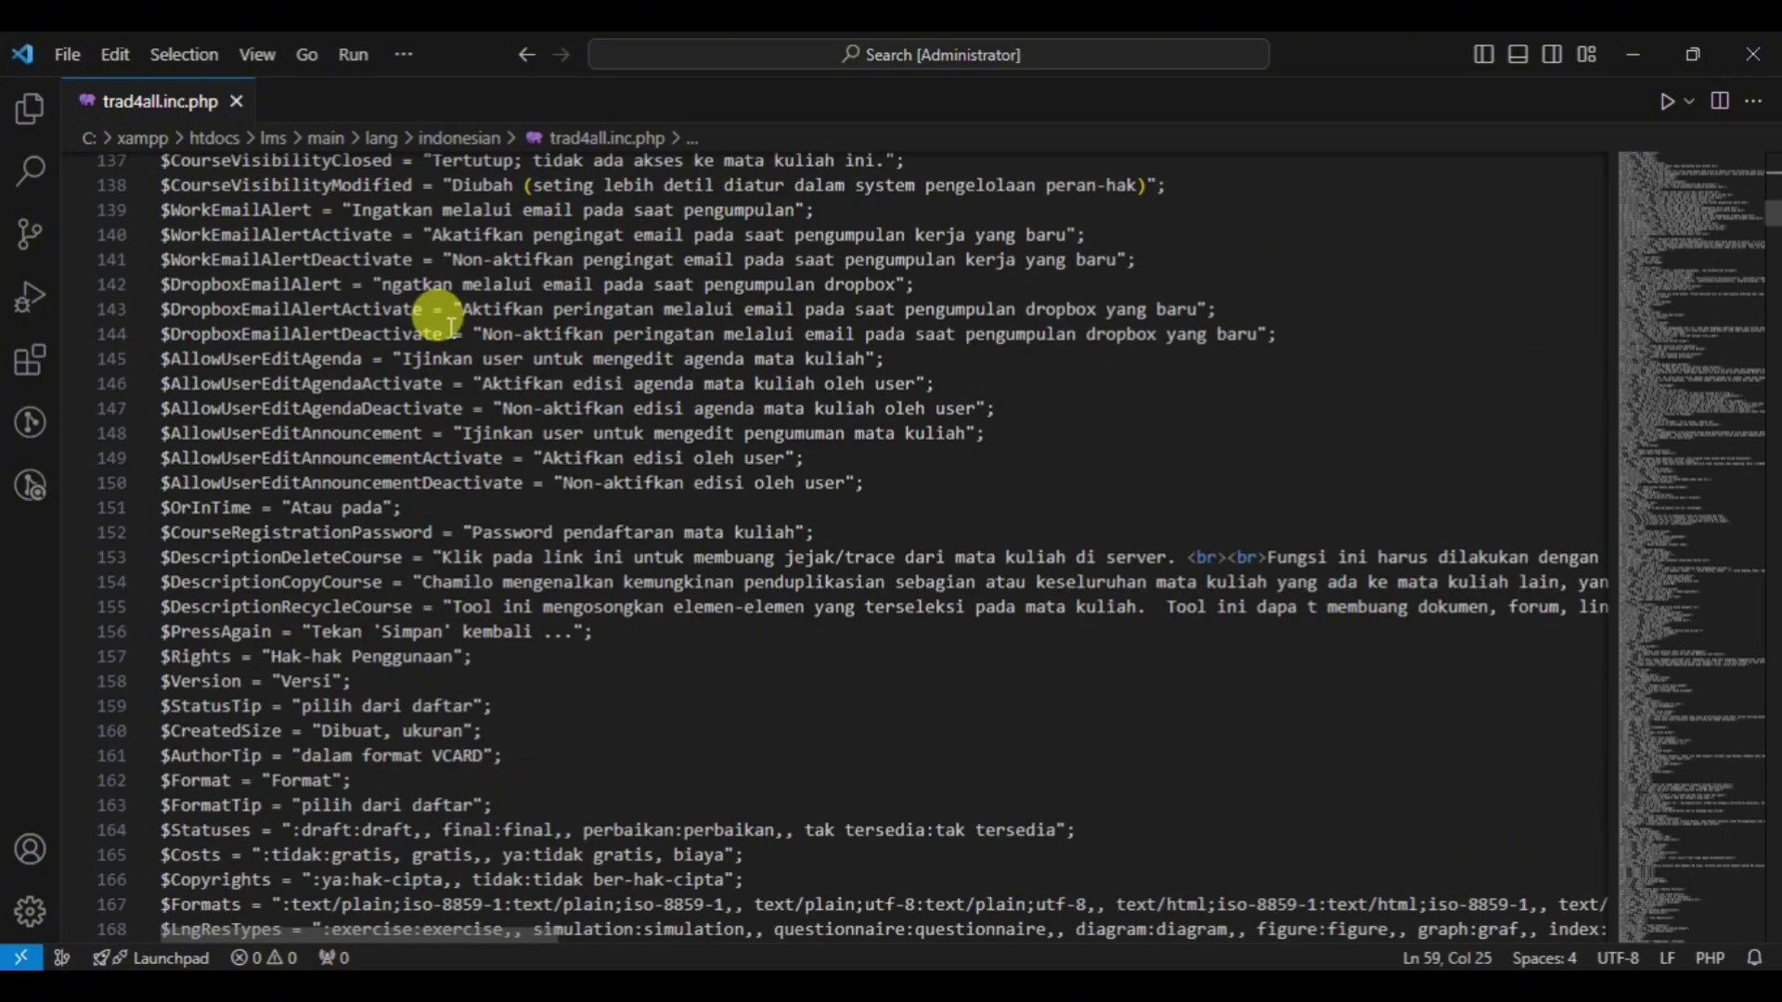
pyautogui.scroll(4, 436, 316)
pyautogui.click(445, 328)
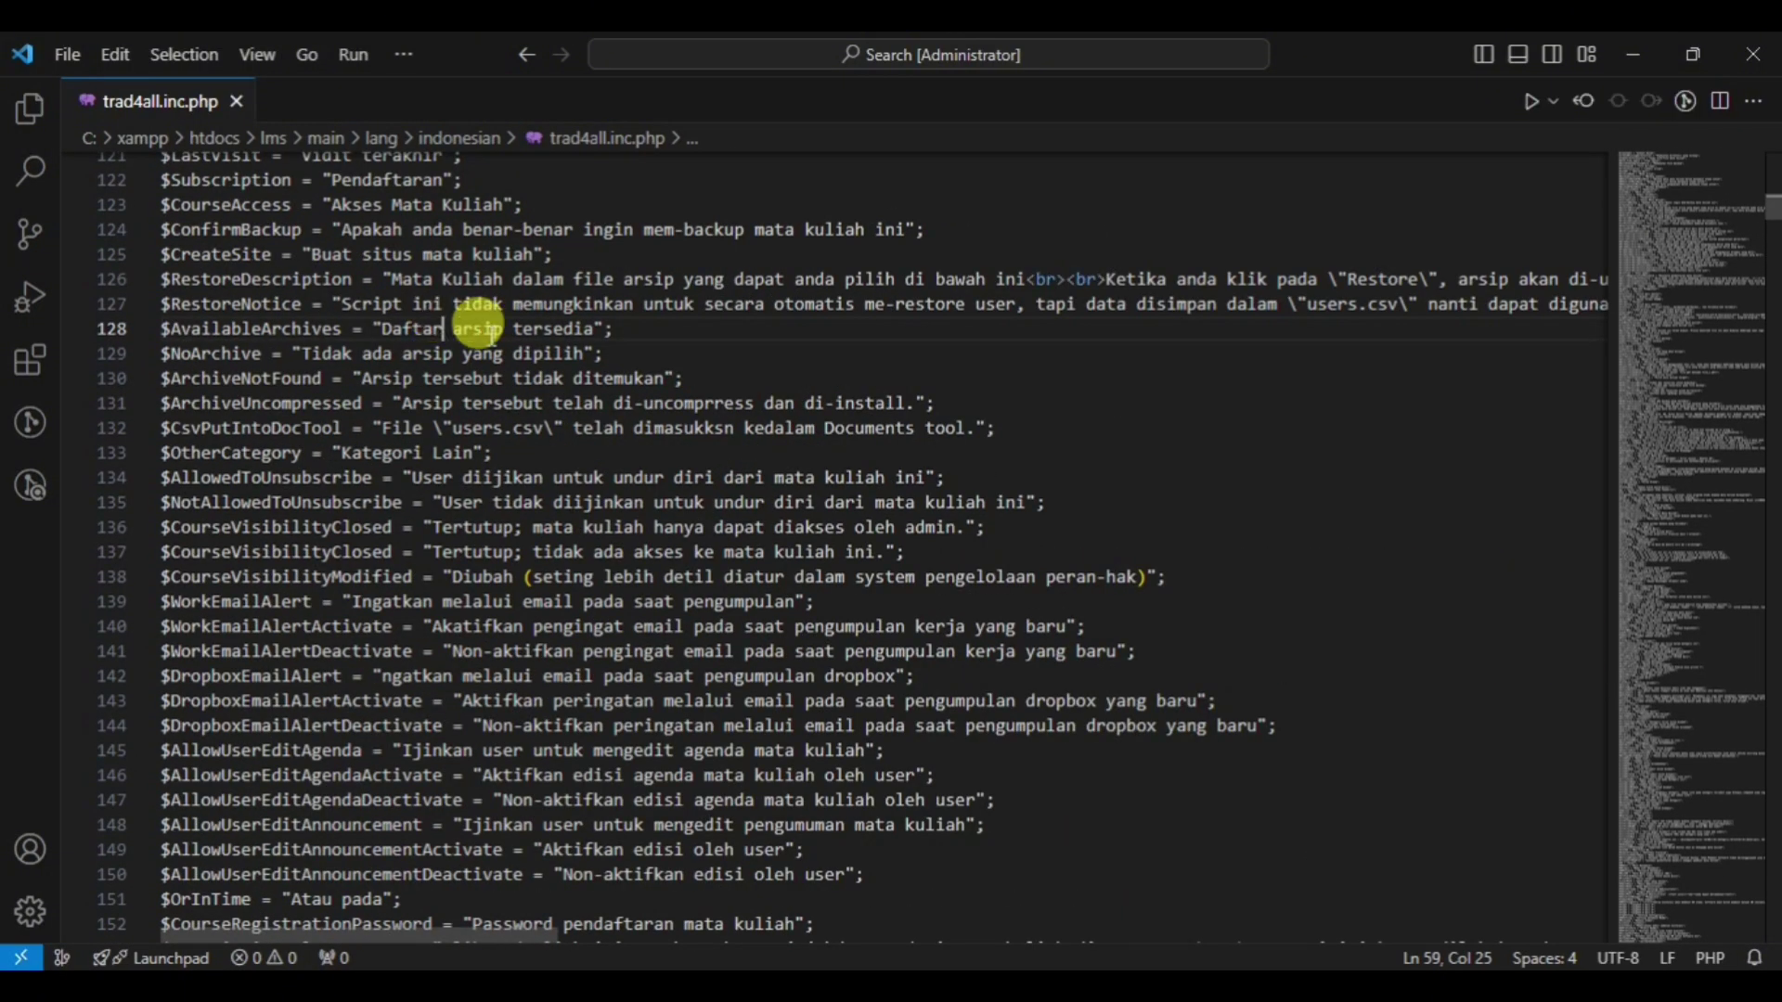
pyautogui.click(549, 304)
pyautogui.scroll(2, 406, 343)
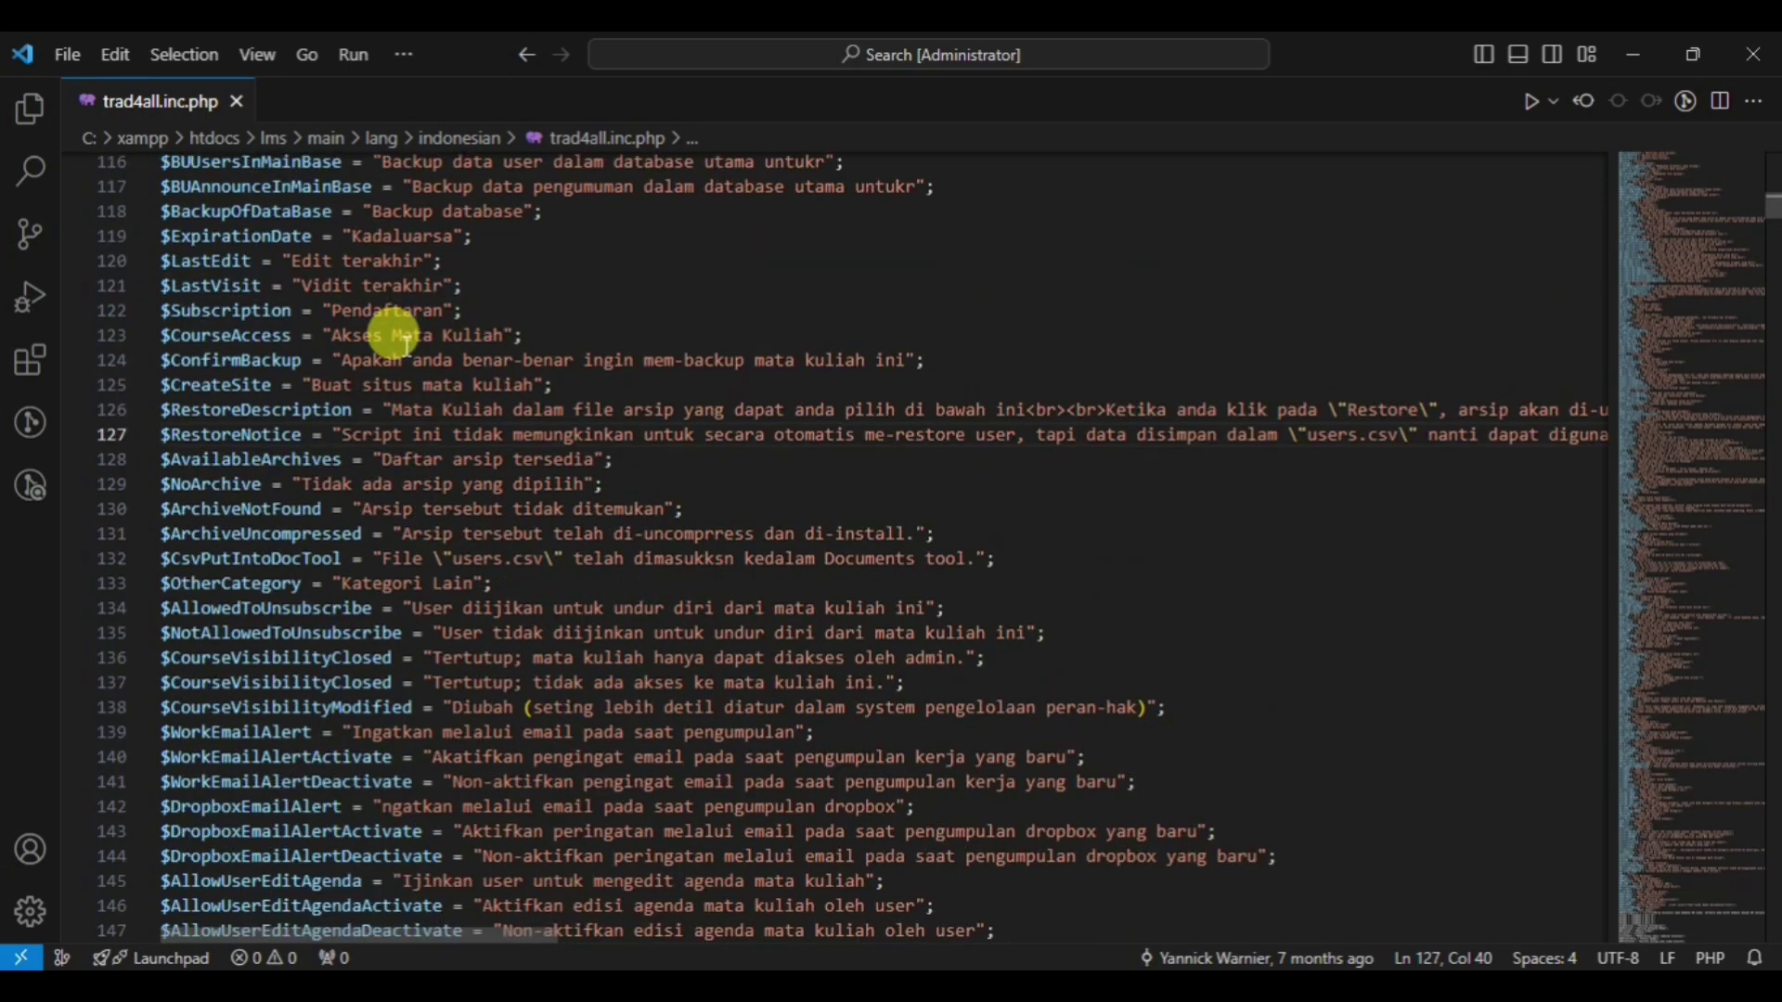
pyautogui.scroll(12, 405, 344)
pyautogui.scroll(7, 409, 347)
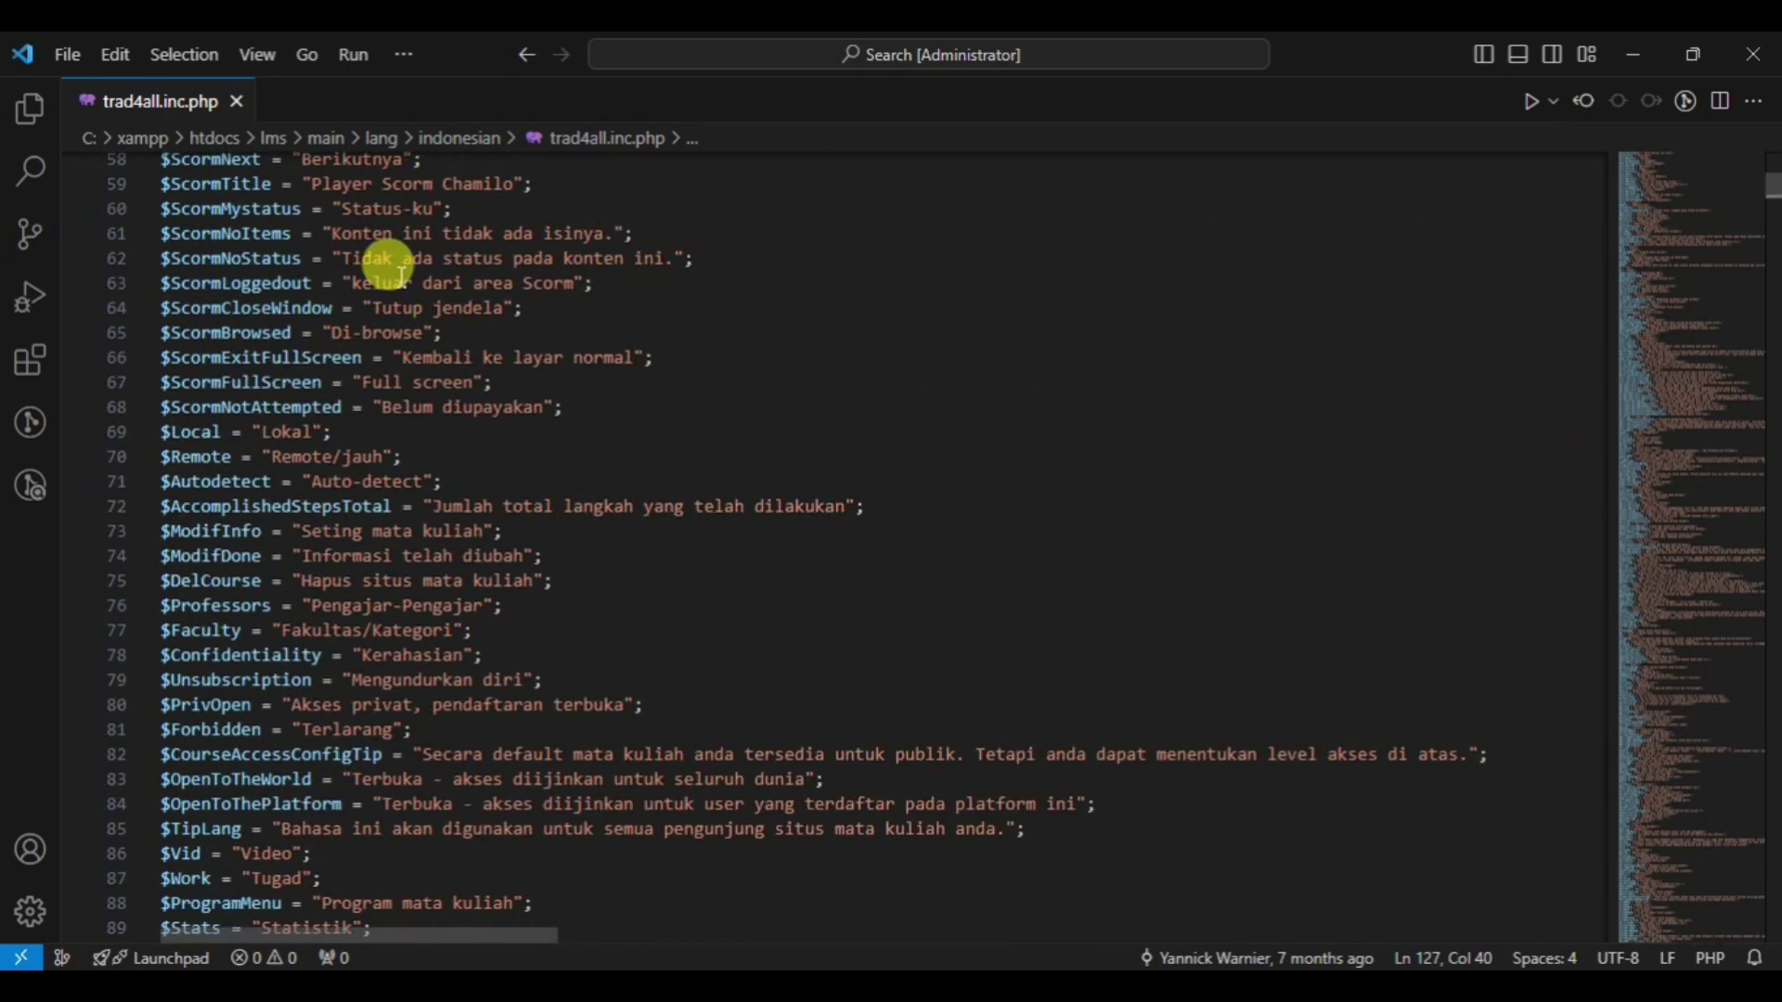
pyautogui.moveTo(176, 237); pyautogui.dragTo(617, 545)
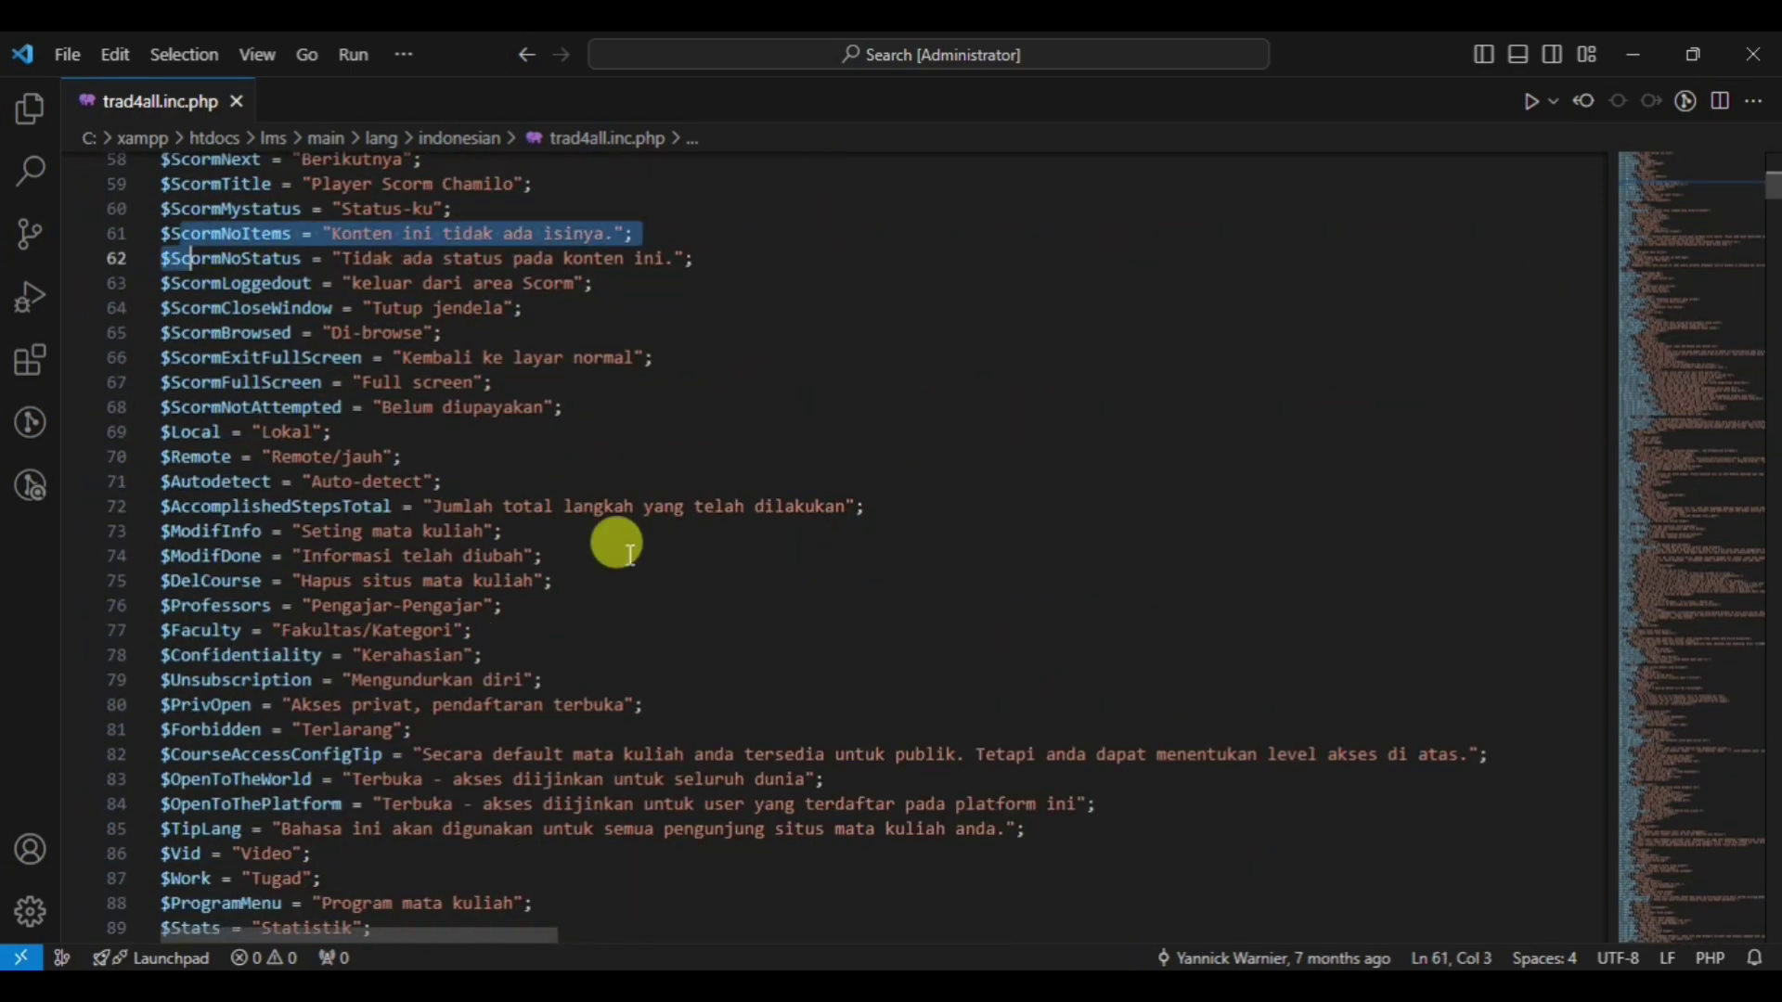
pyautogui.click(398, 306)
pyautogui.scroll(5, 432, 303)
pyautogui.scroll(14, 432, 303)
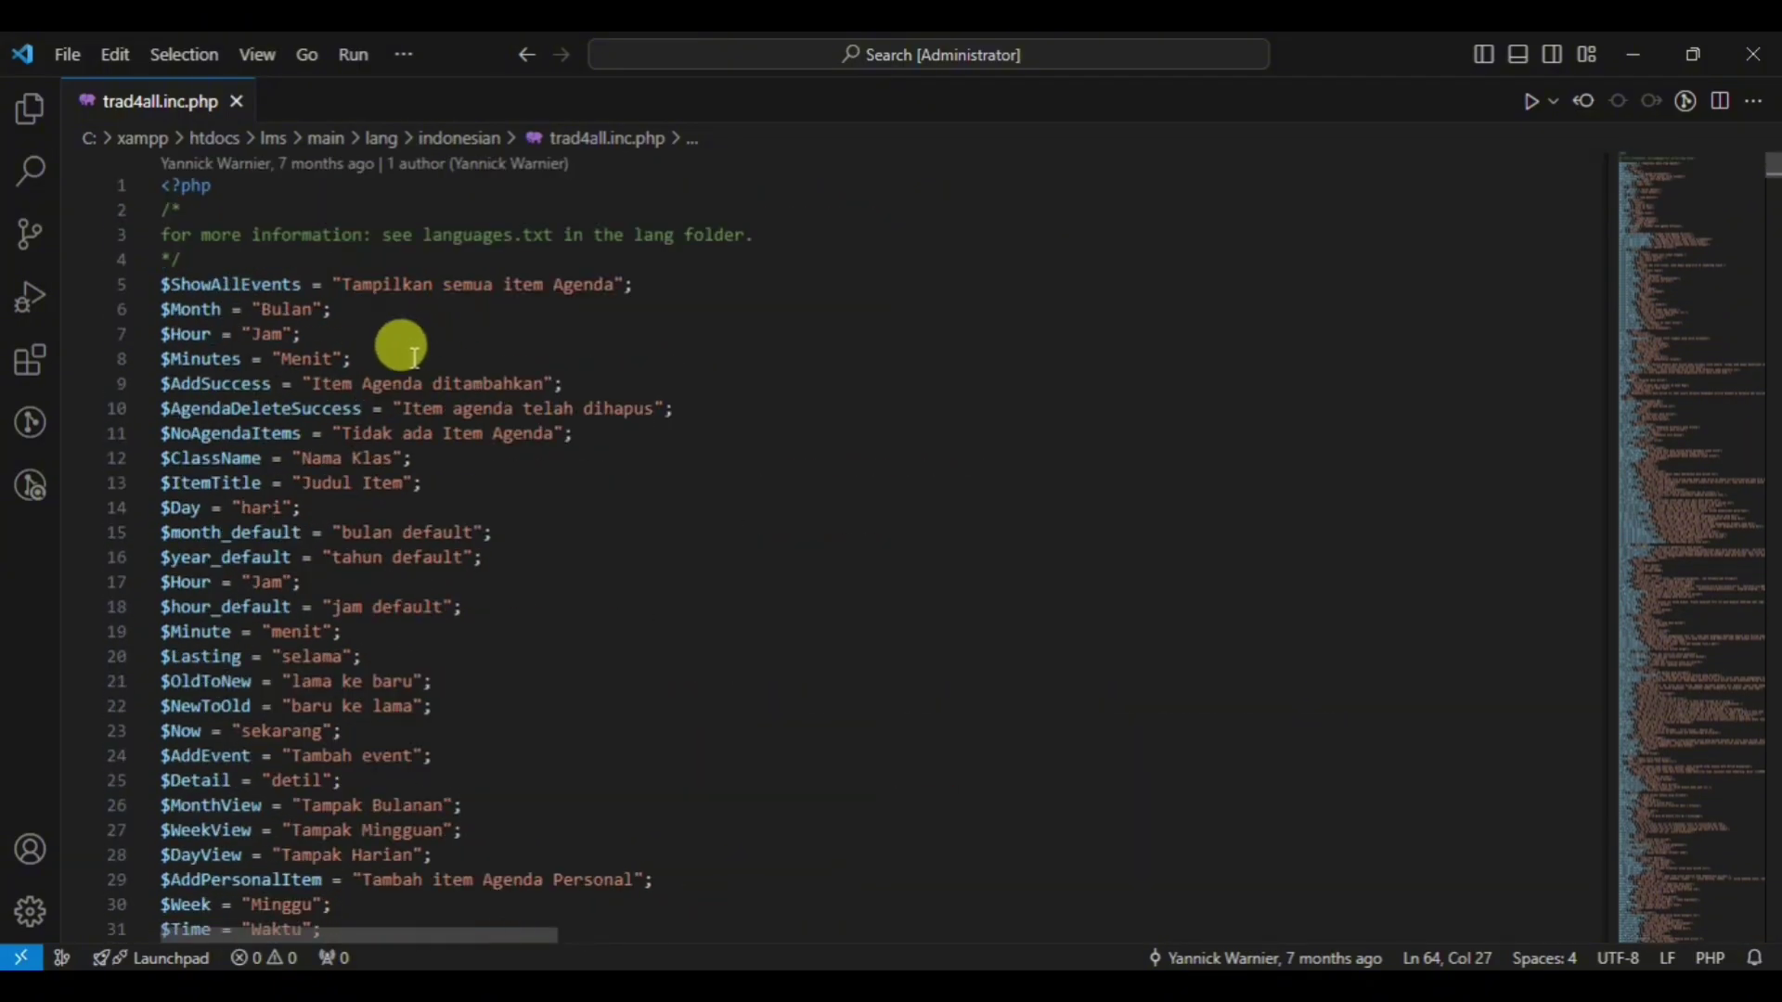
pyautogui.scroll(-5, 408, 353)
pyautogui.scroll(-3, 427, 487)
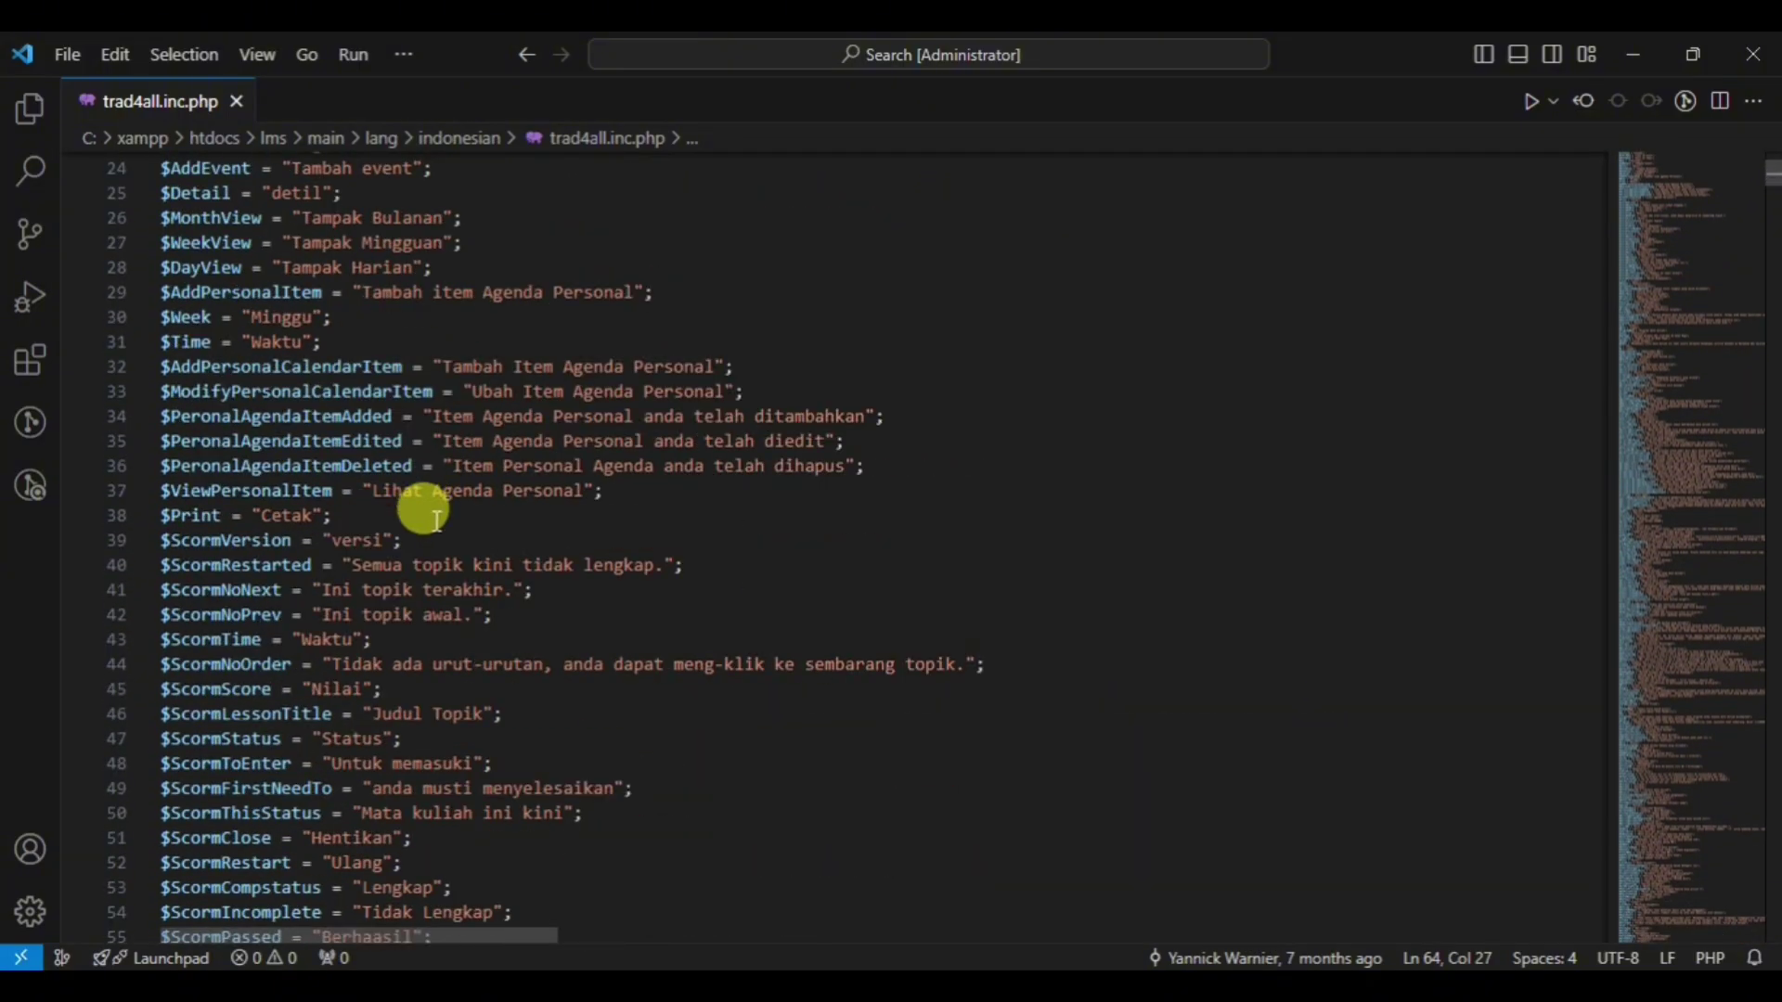
pyautogui.scroll(-2, 464, 473)
pyautogui.click(529, 460)
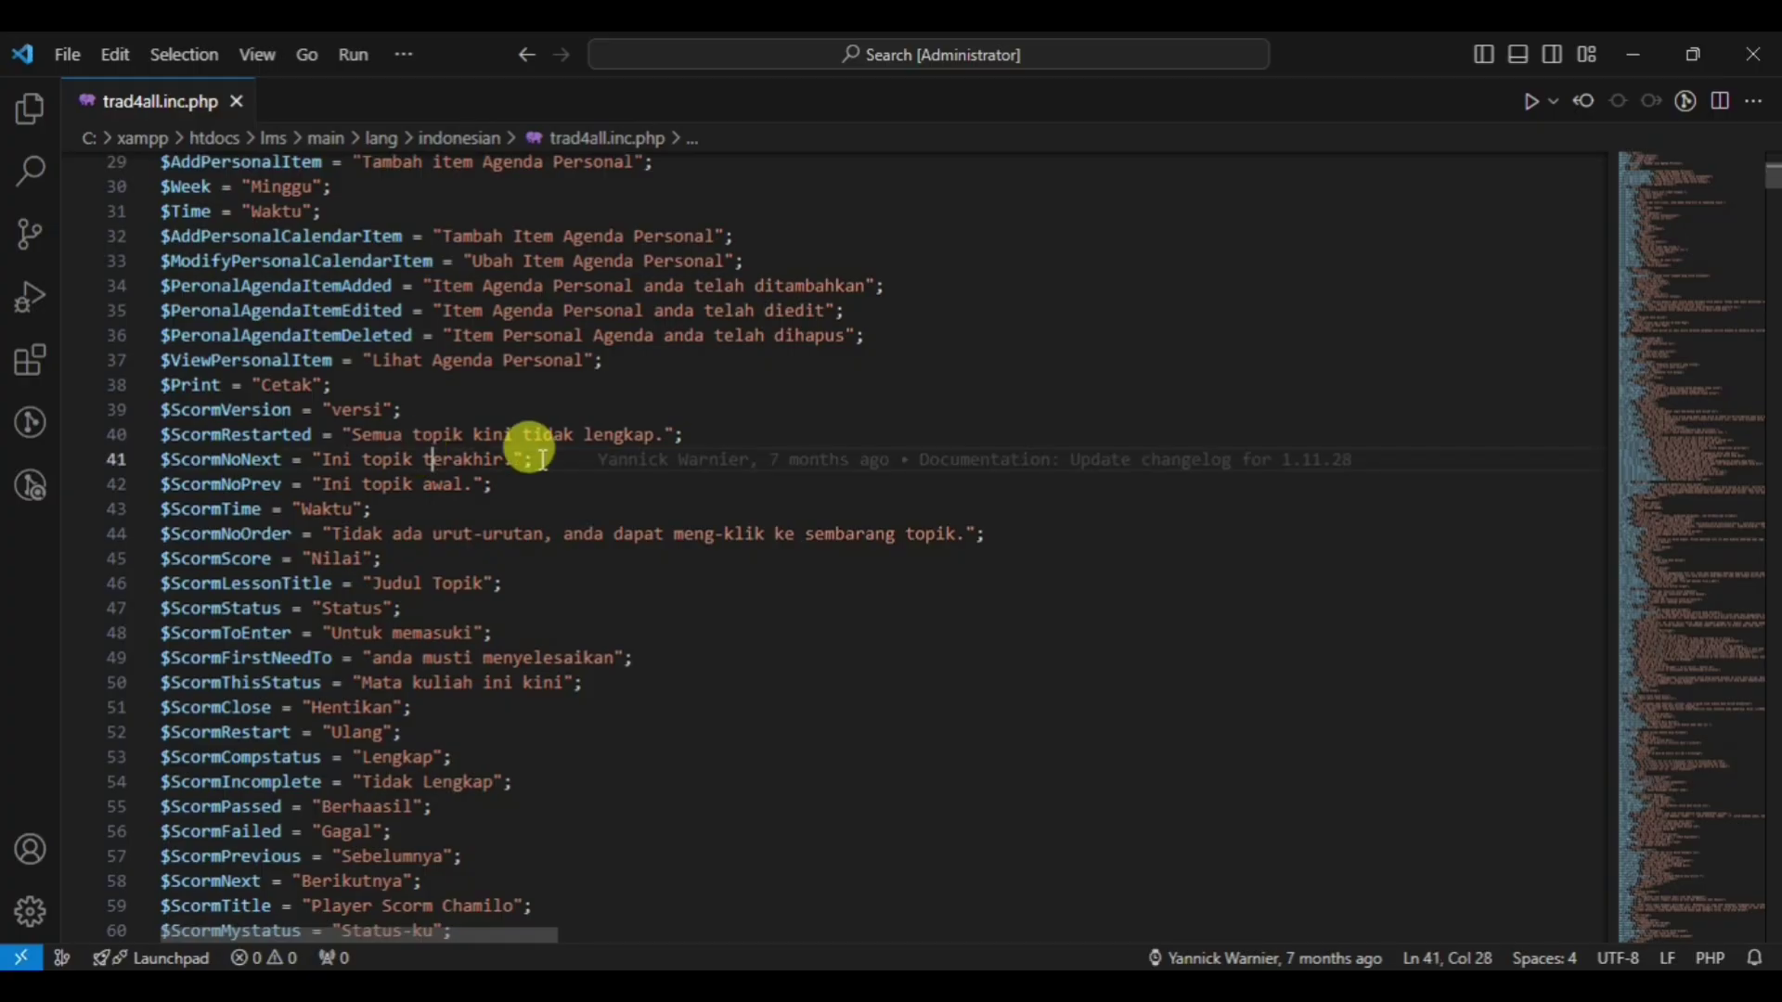
pyautogui.click(975, 307)
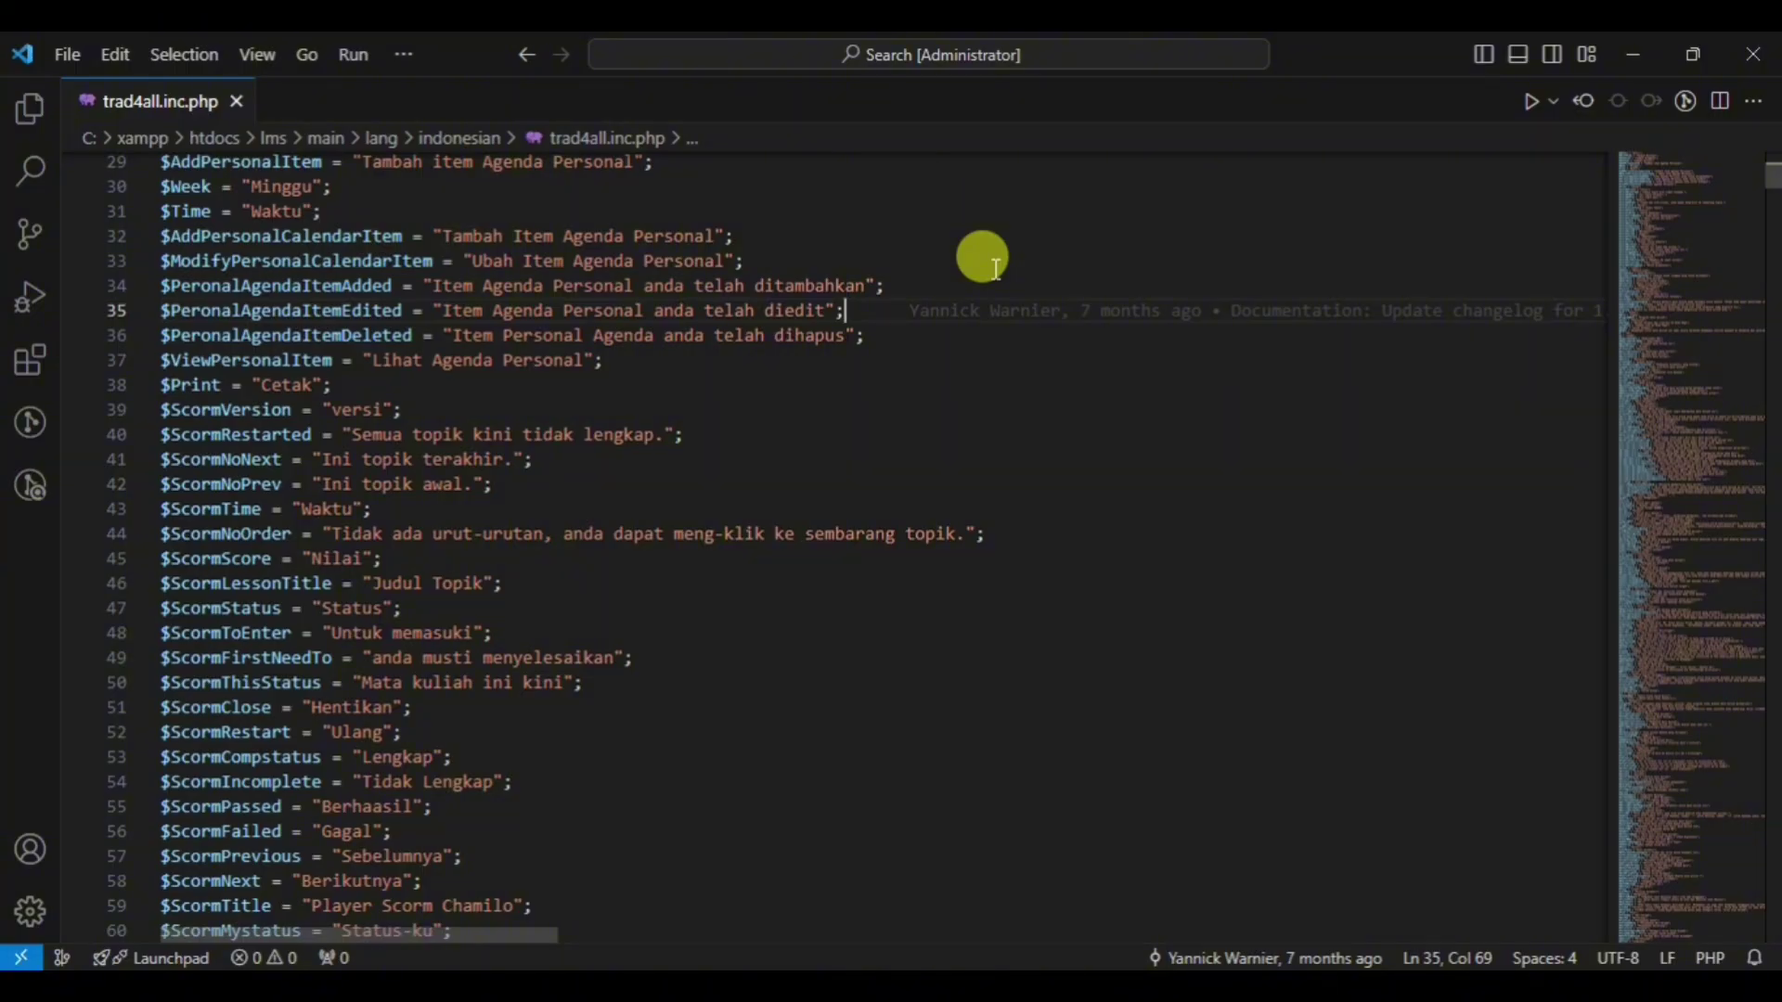
# Examine how the $ShowAllEvents variable at the start of the file is paired with its quoted Indonesian text
pyautogui.scroll(10, 982, 257)
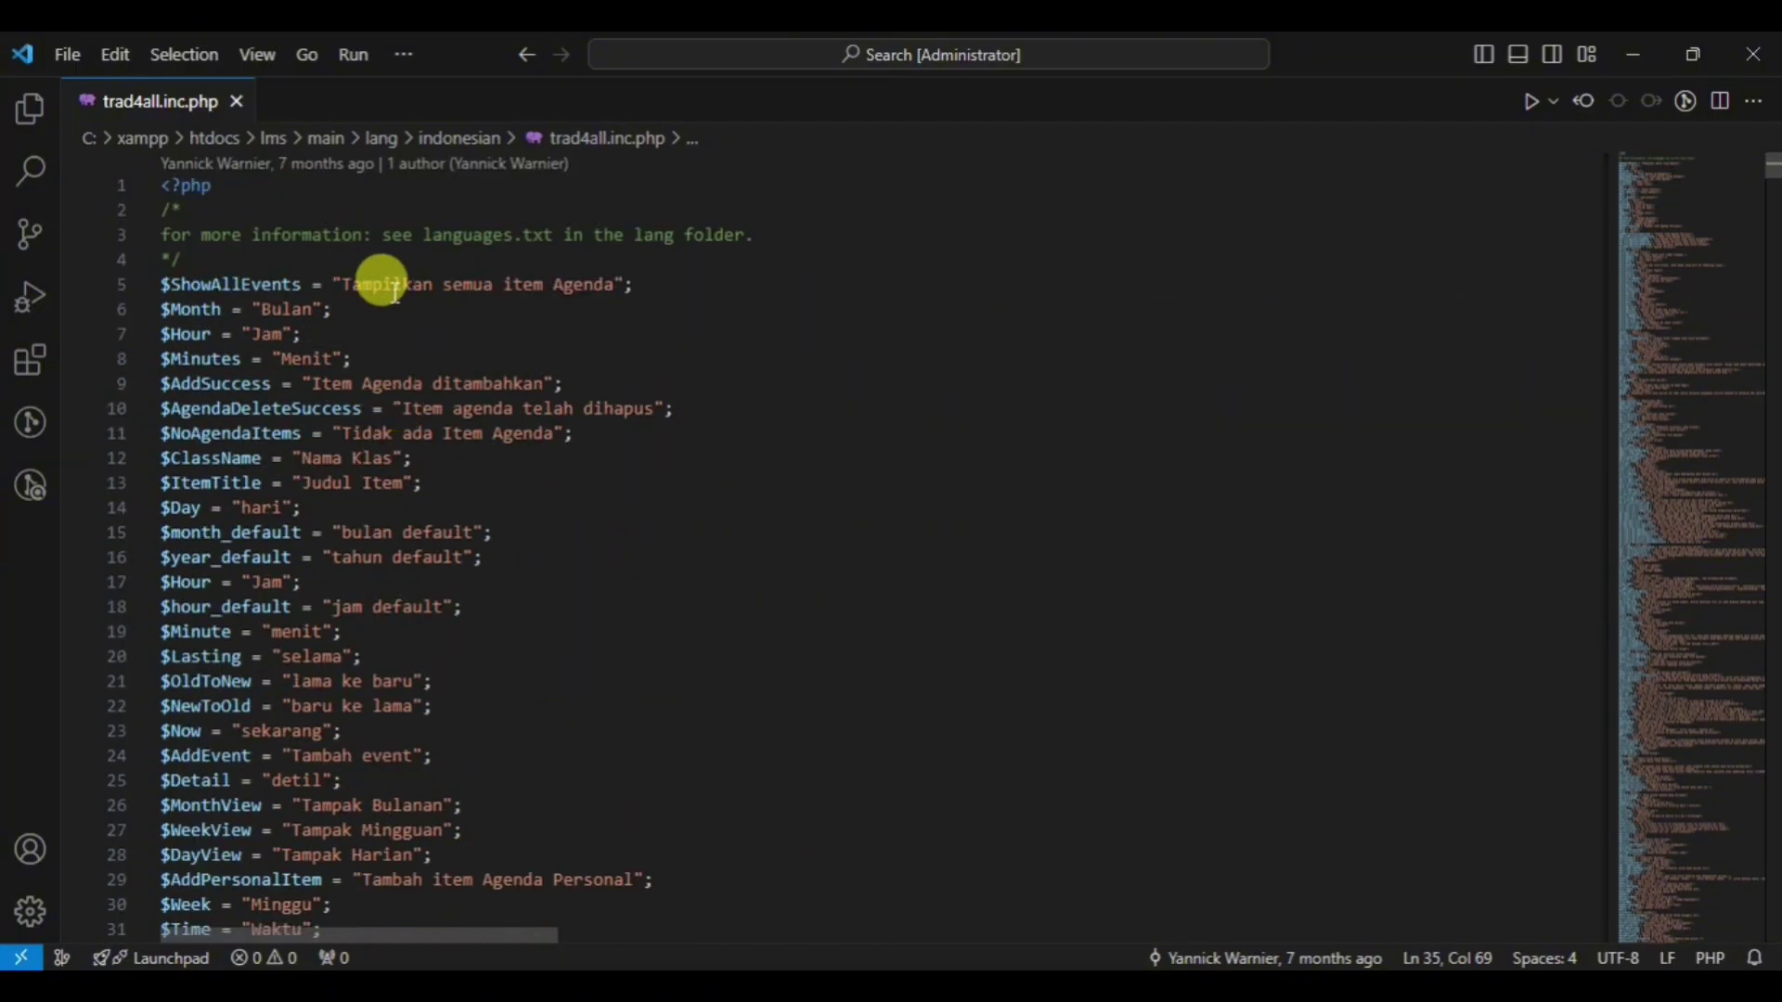
pyautogui.moveTo(158, 284); pyautogui.dragTo(618, 282)
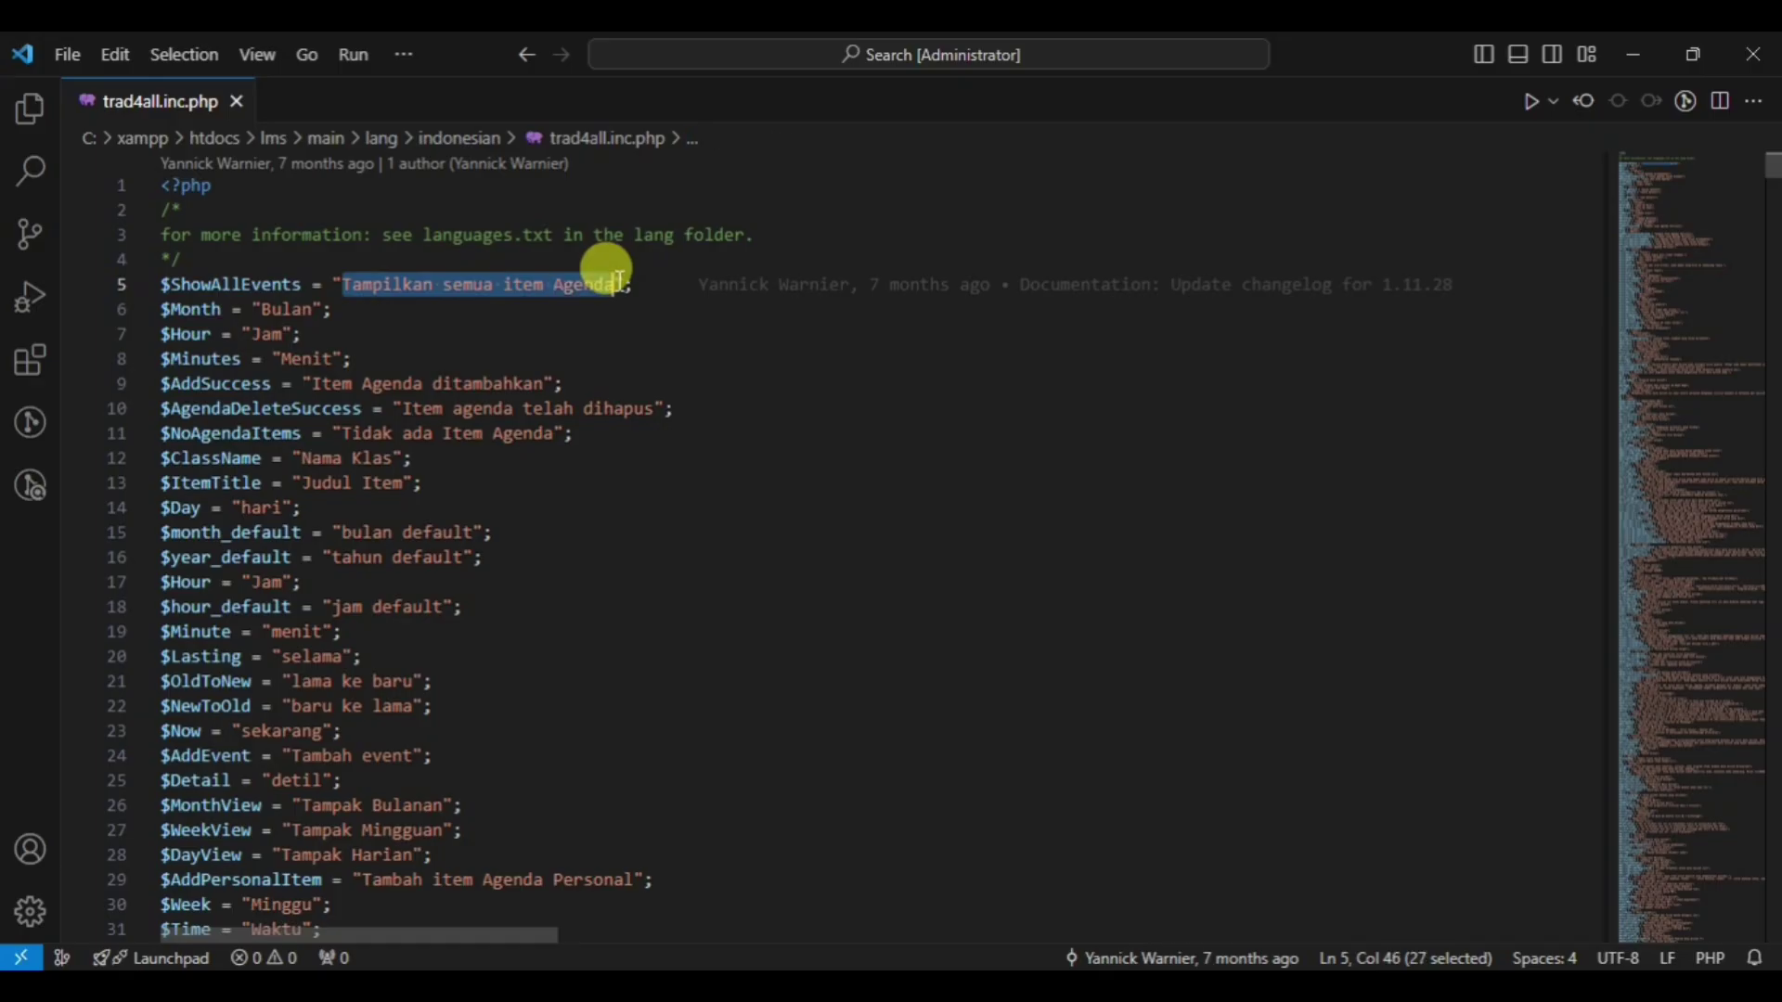
pyautogui.press('Down')
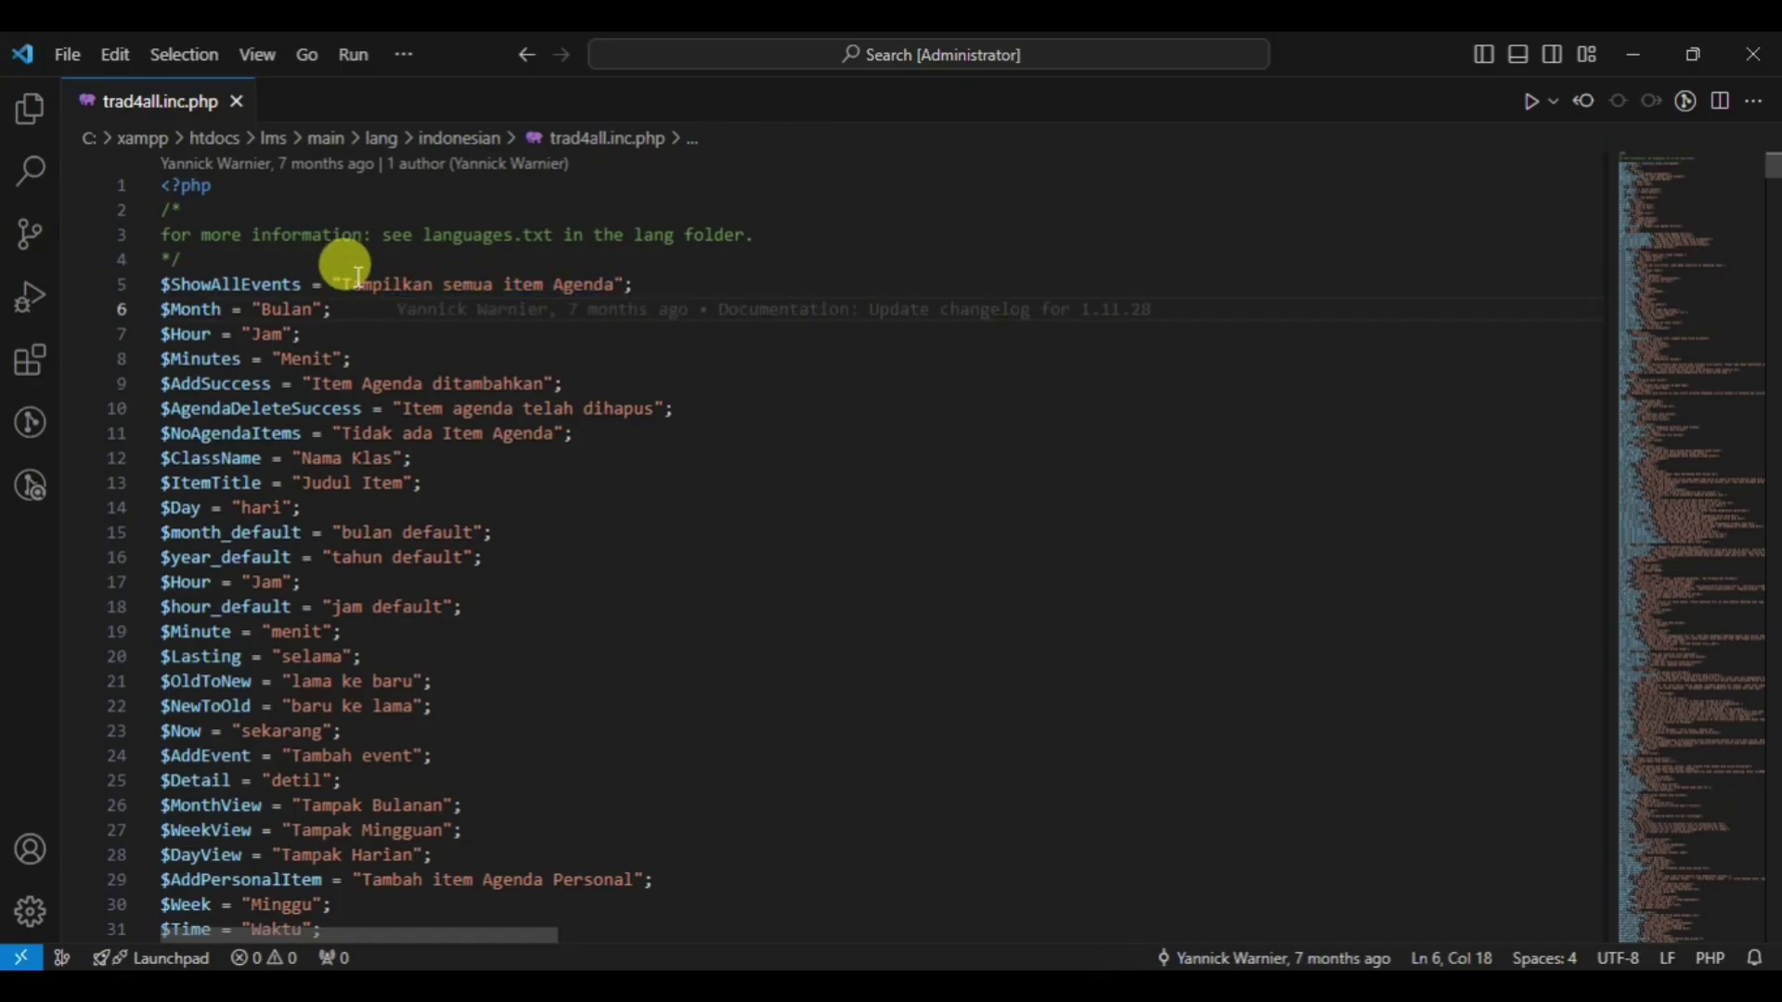
pyautogui.moveTo(345, 284); pyautogui.dragTo(616, 282)
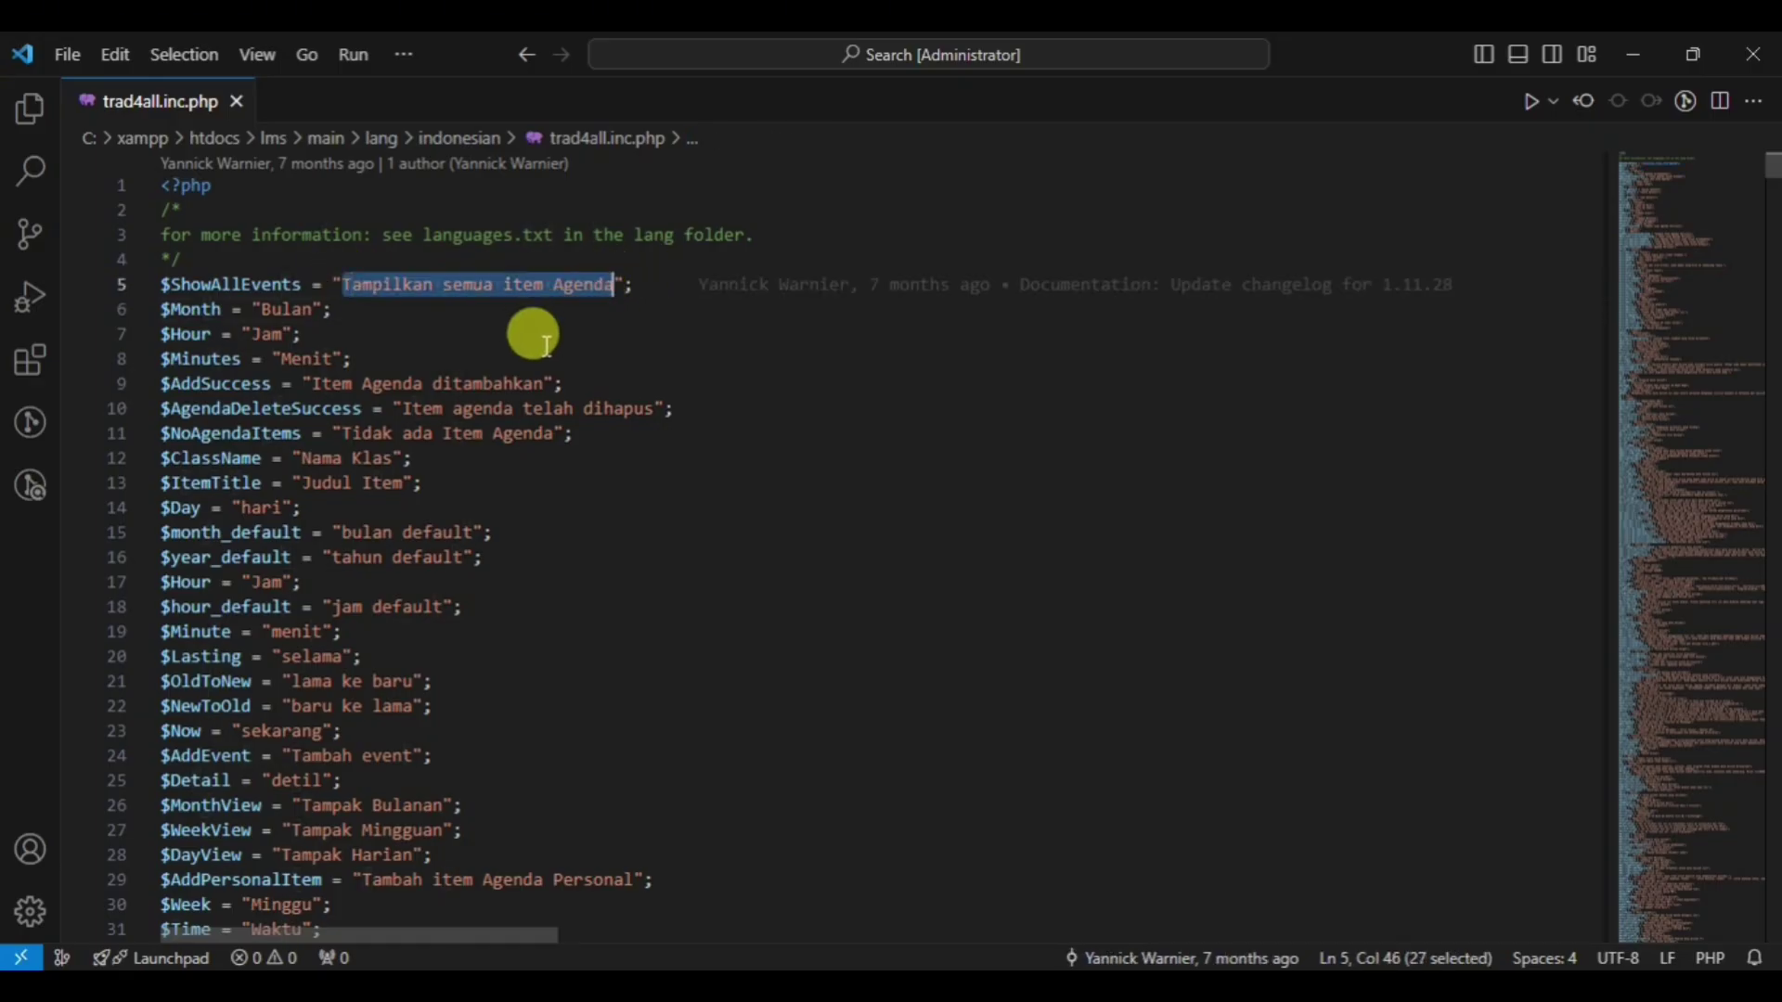
pyautogui.moveTo(899, 284)
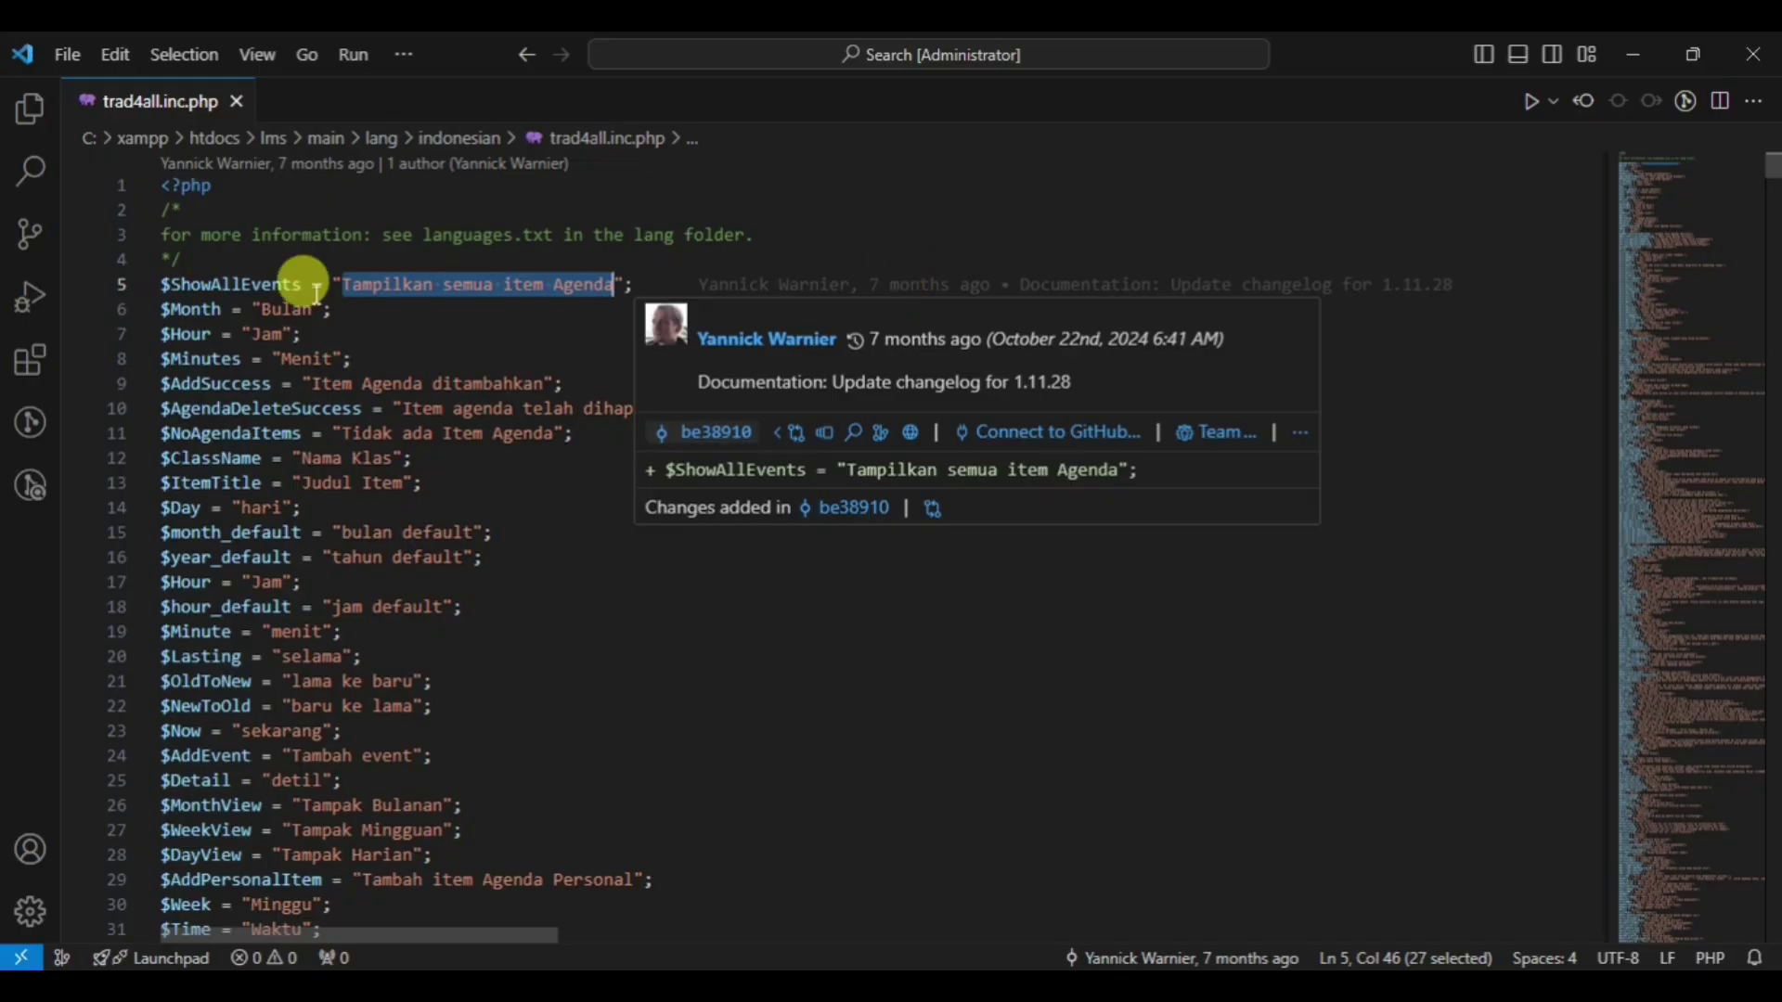
pyautogui.click(294, 334)
# Read through the agenda and Scorm translation entries, then return to the beginning of the file
pyautogui.scroll(-2, 294, 334)
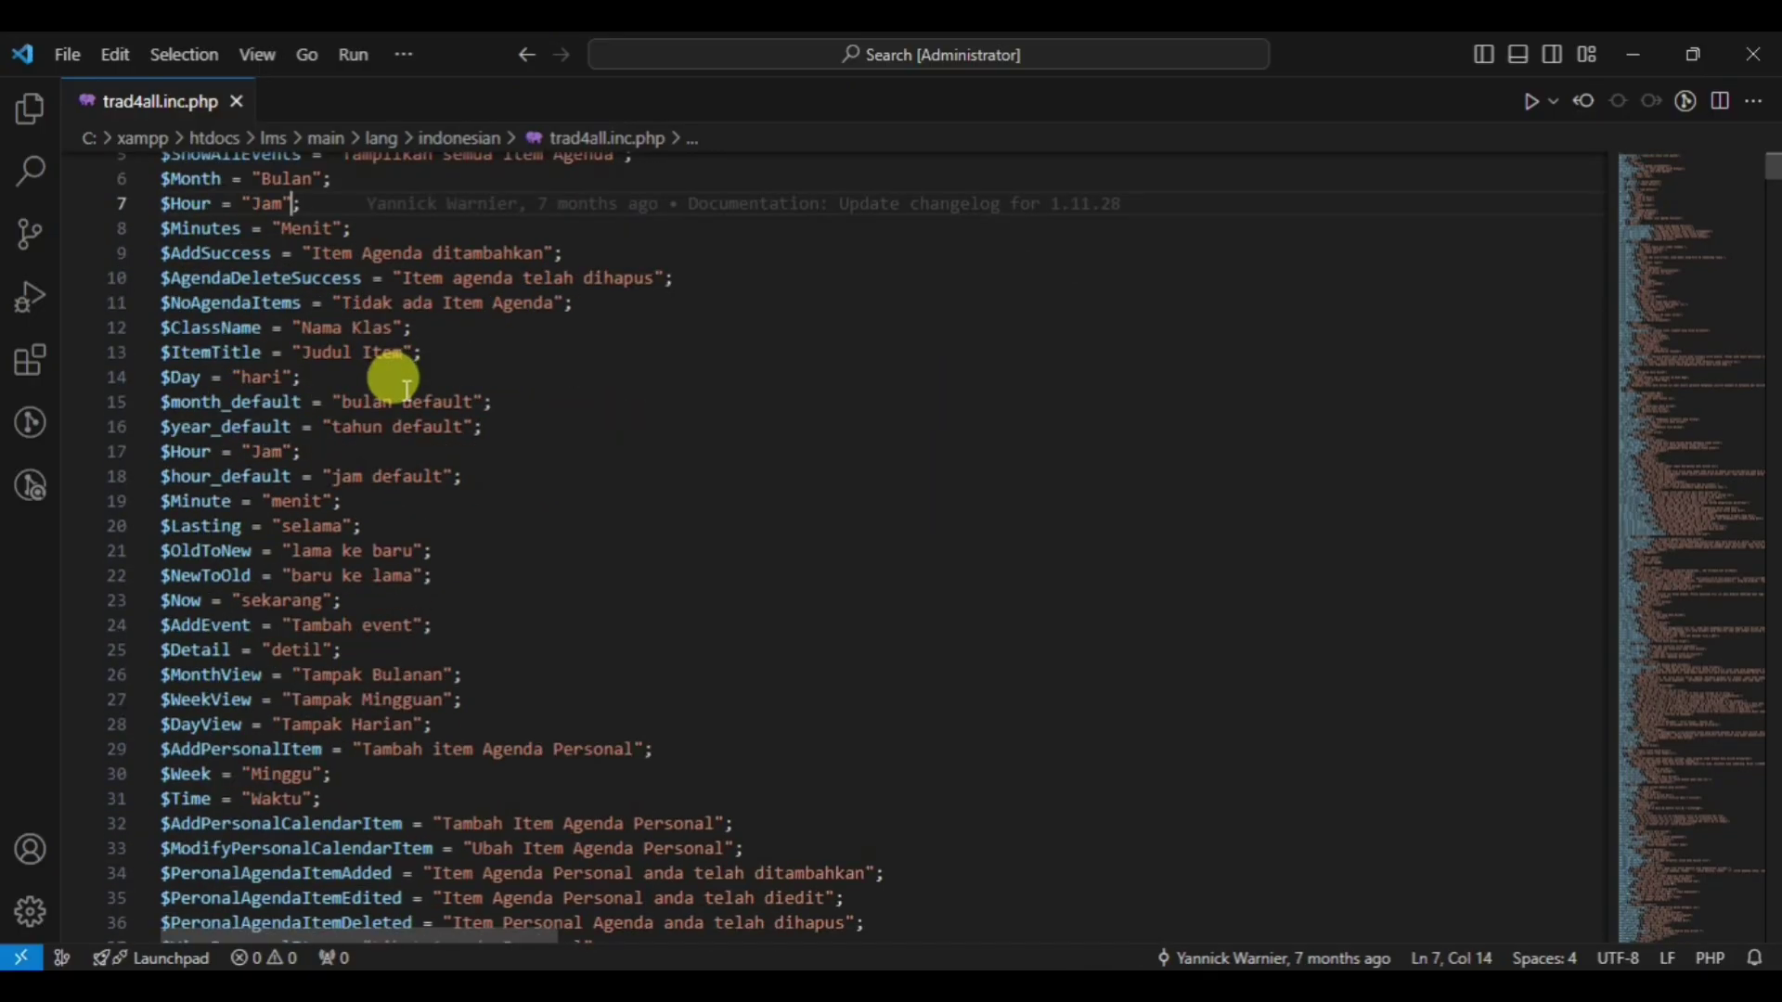
pyautogui.scroll(1, 390, 378)
pyautogui.click(323, 385)
pyautogui.scroll(-5, 325, 390)
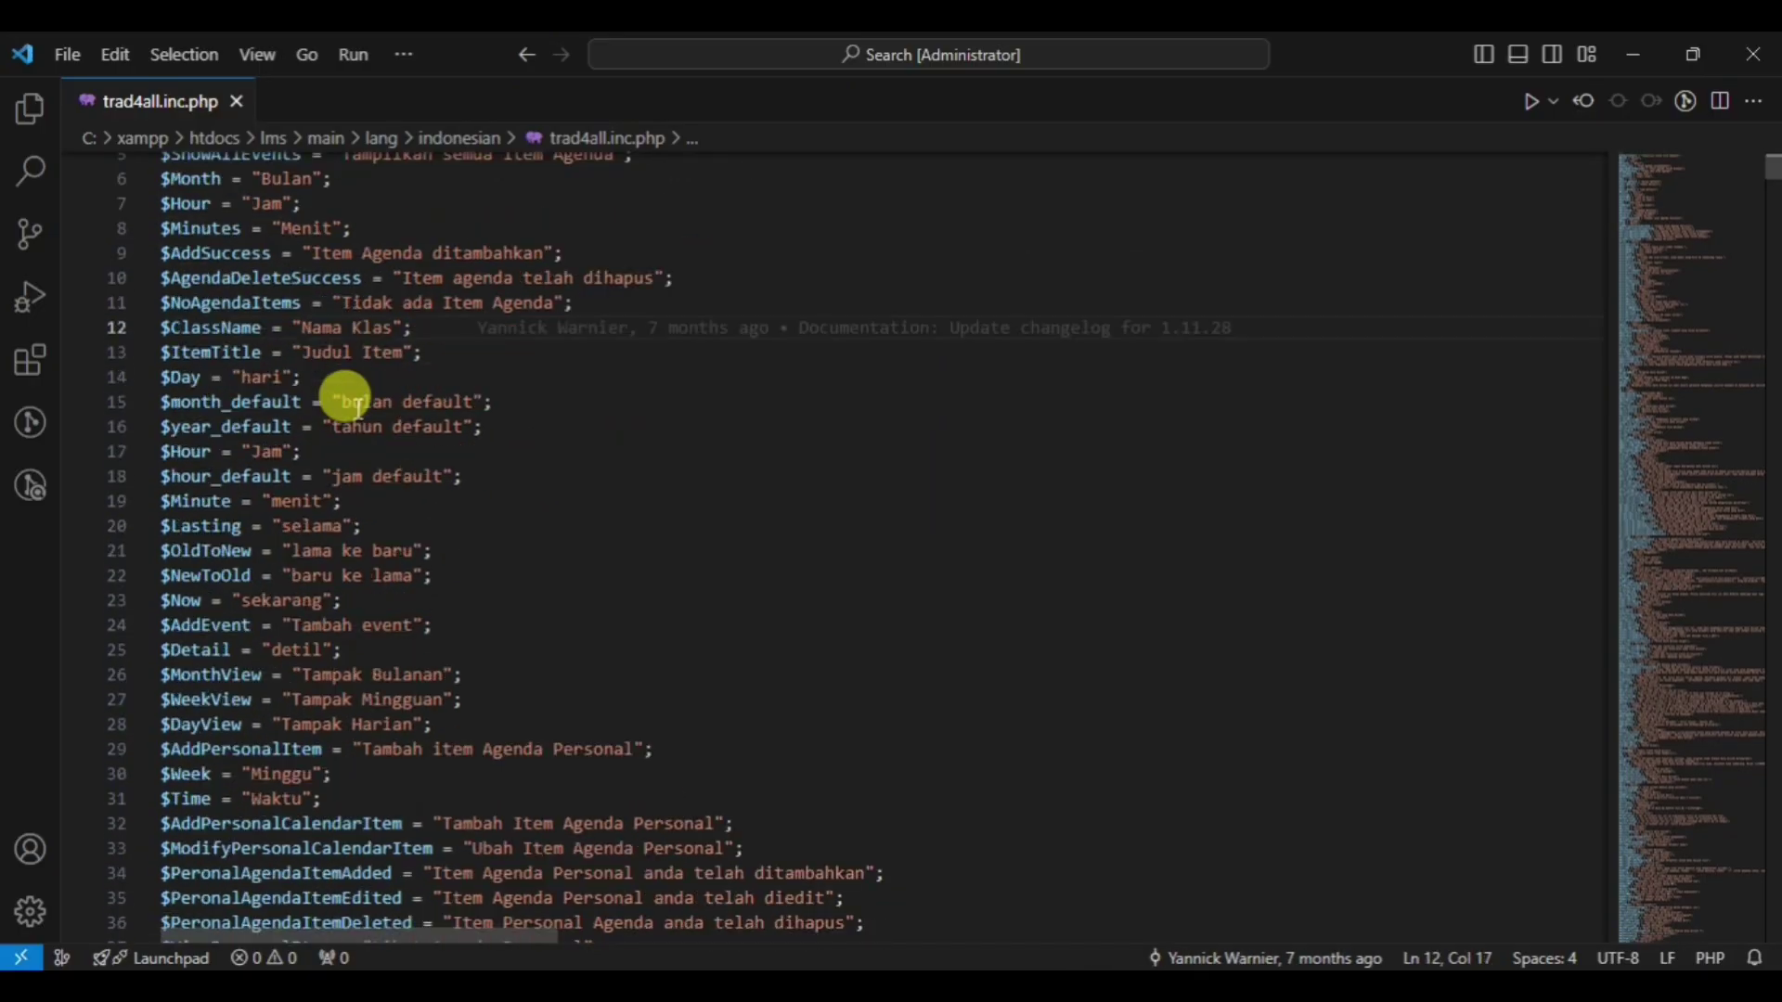
pyautogui.scroll(-1, 357, 399)
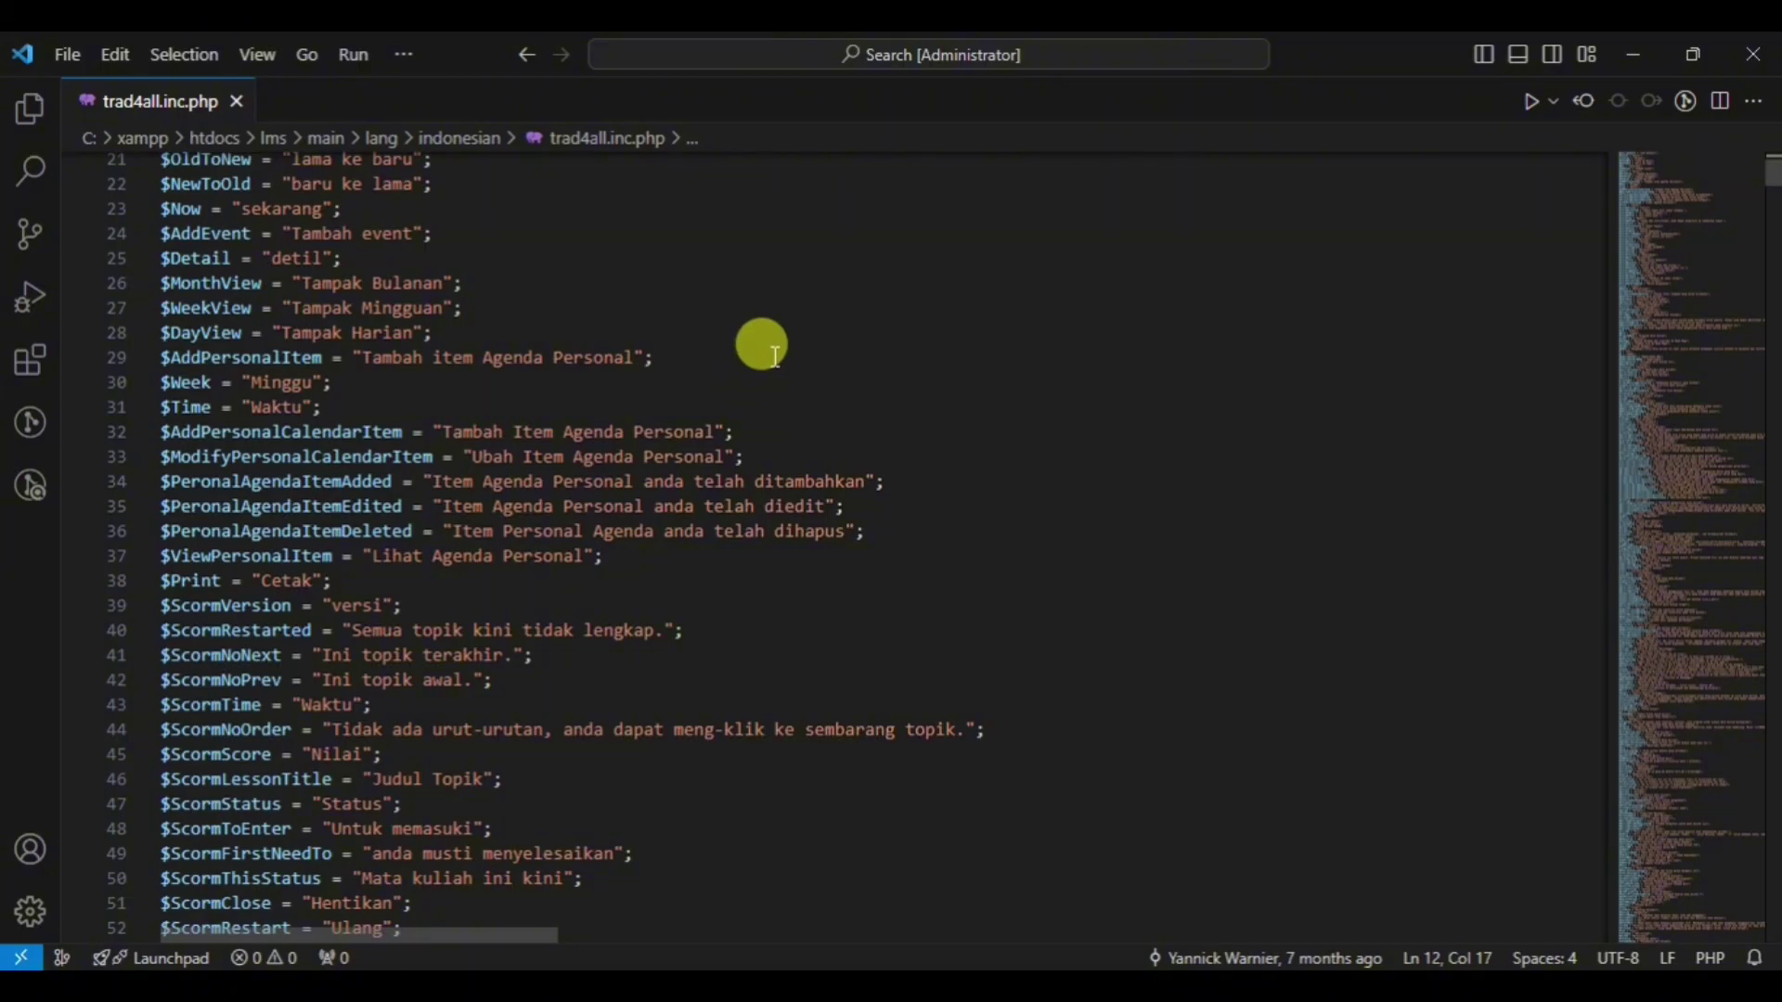
pyautogui.click(785, 358)
pyautogui.moveTo(854, 357)
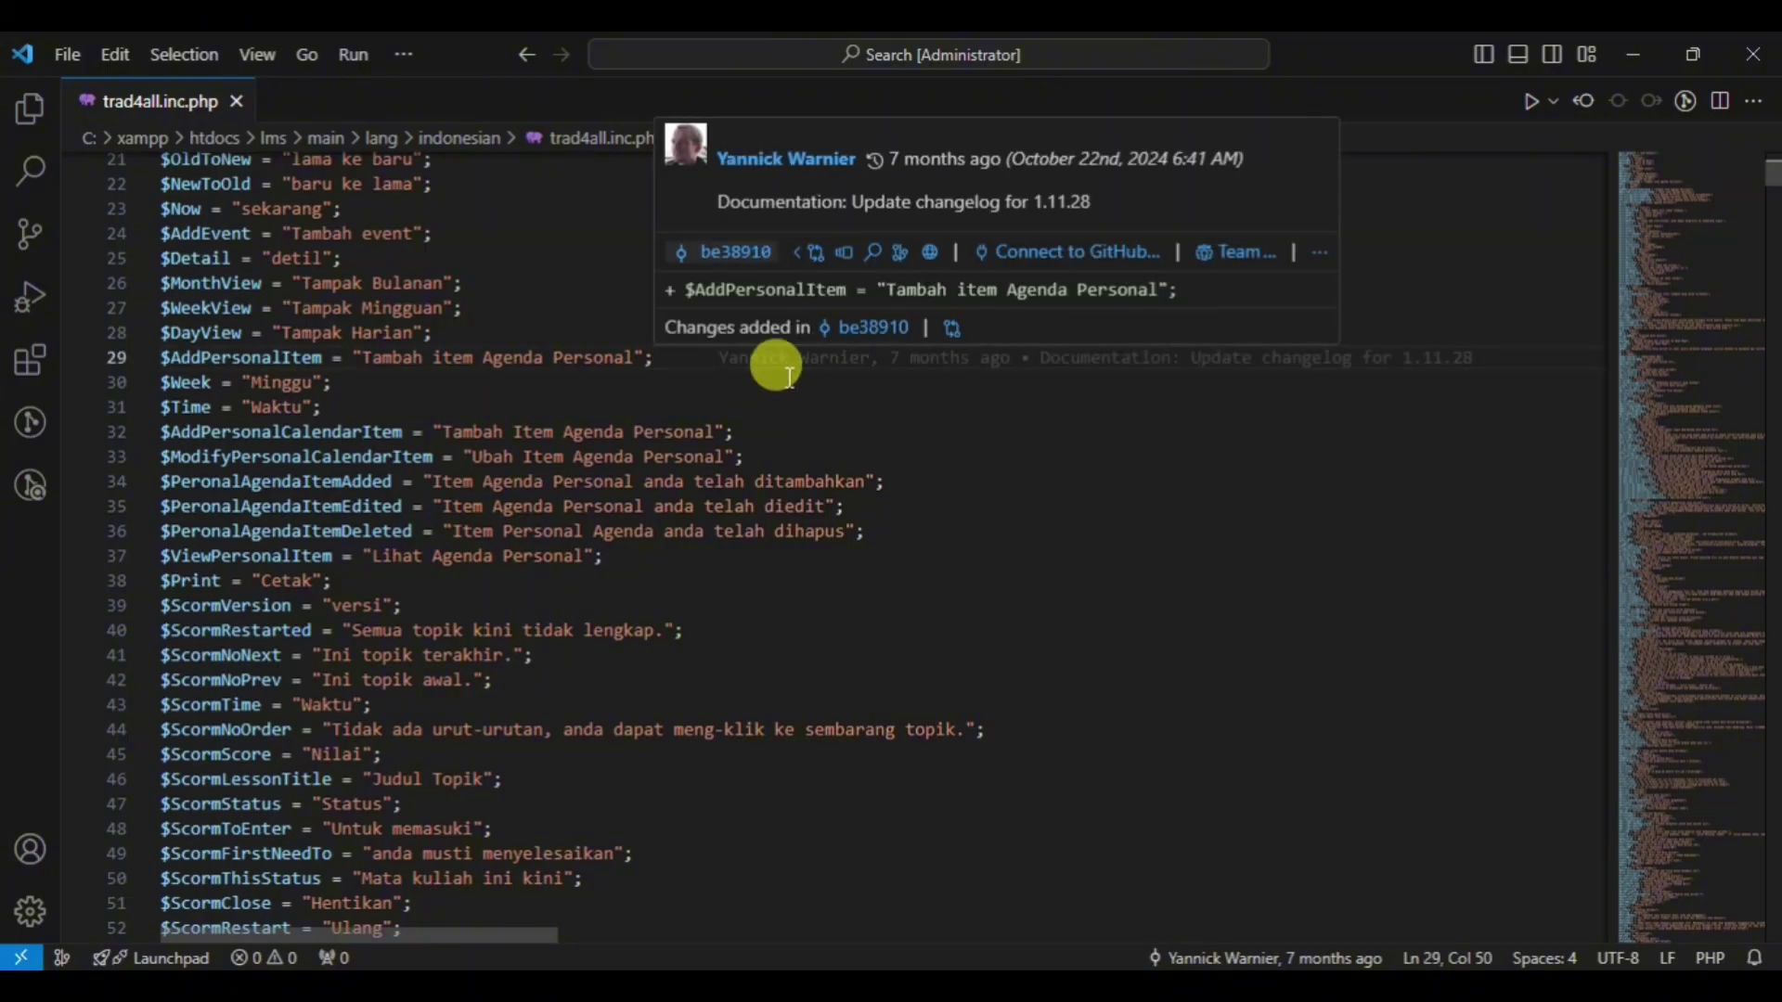
pyautogui.scroll(-6, 464, 444)
pyautogui.scroll(1, 471, 450)
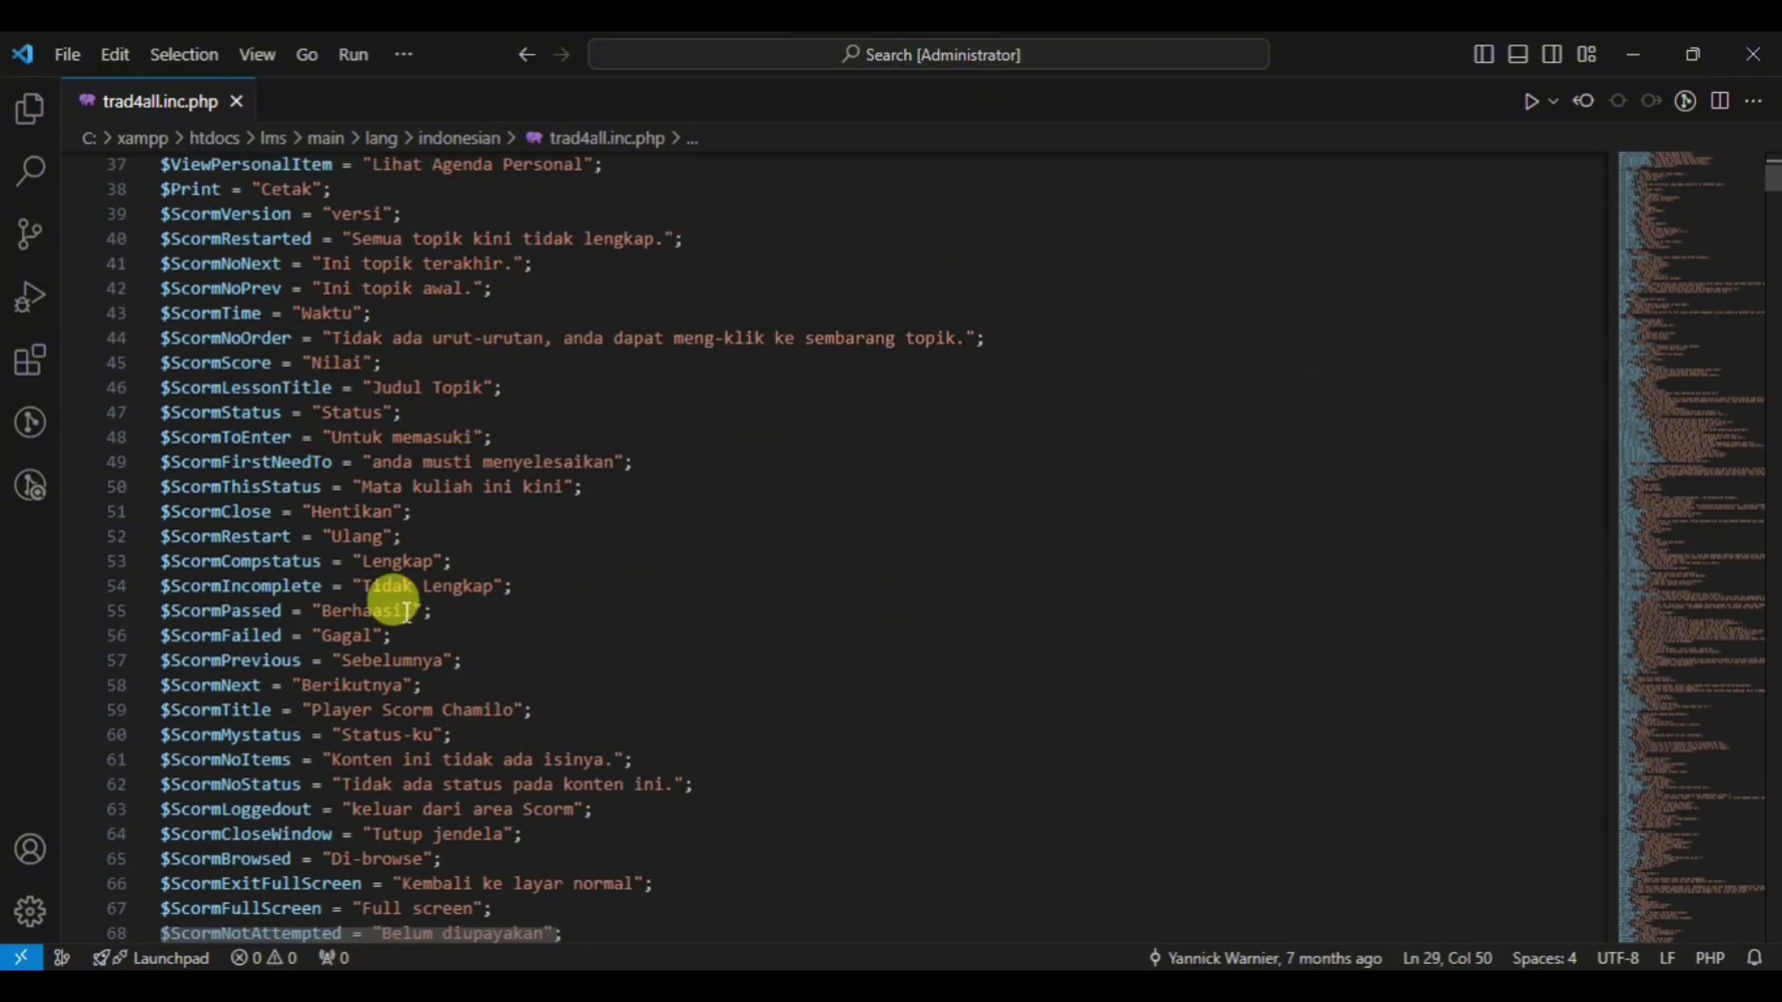
pyautogui.scroll(-11, 417, 589)
pyautogui.scroll(1, 338, 597)
pyautogui.scroll(20, 367, 617)
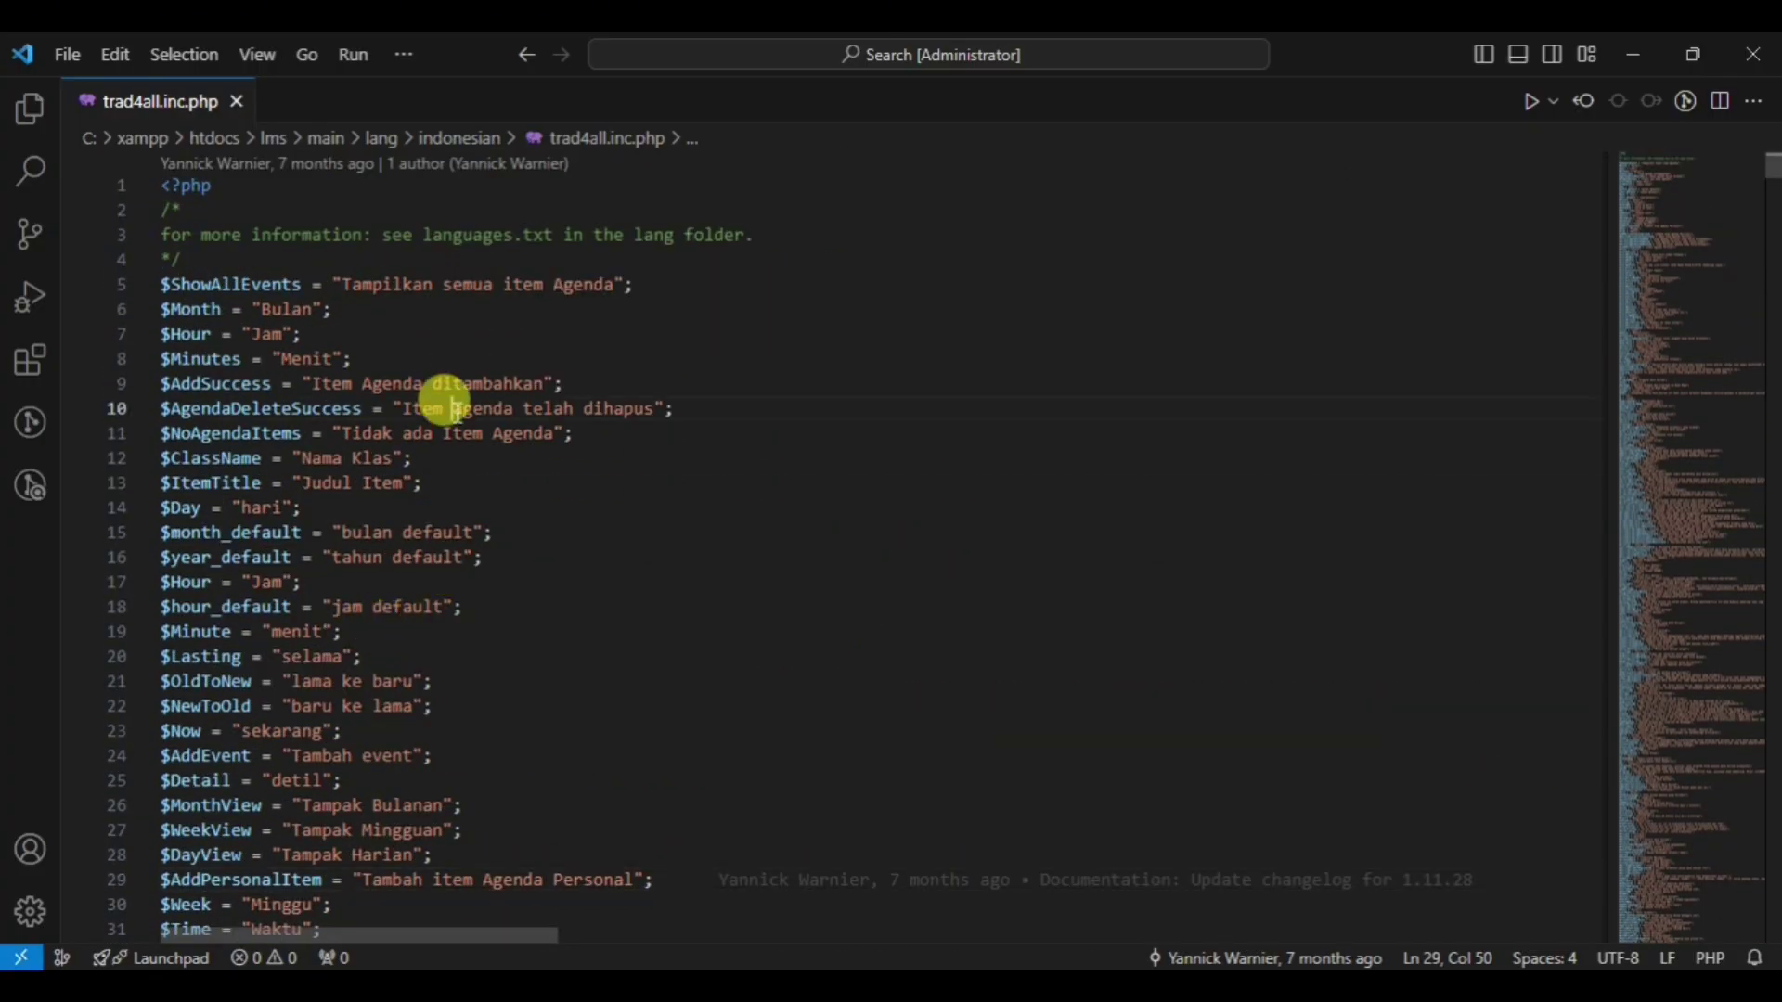
pyautogui.click(457, 409)
pyautogui.scroll(-3, 351, 470)
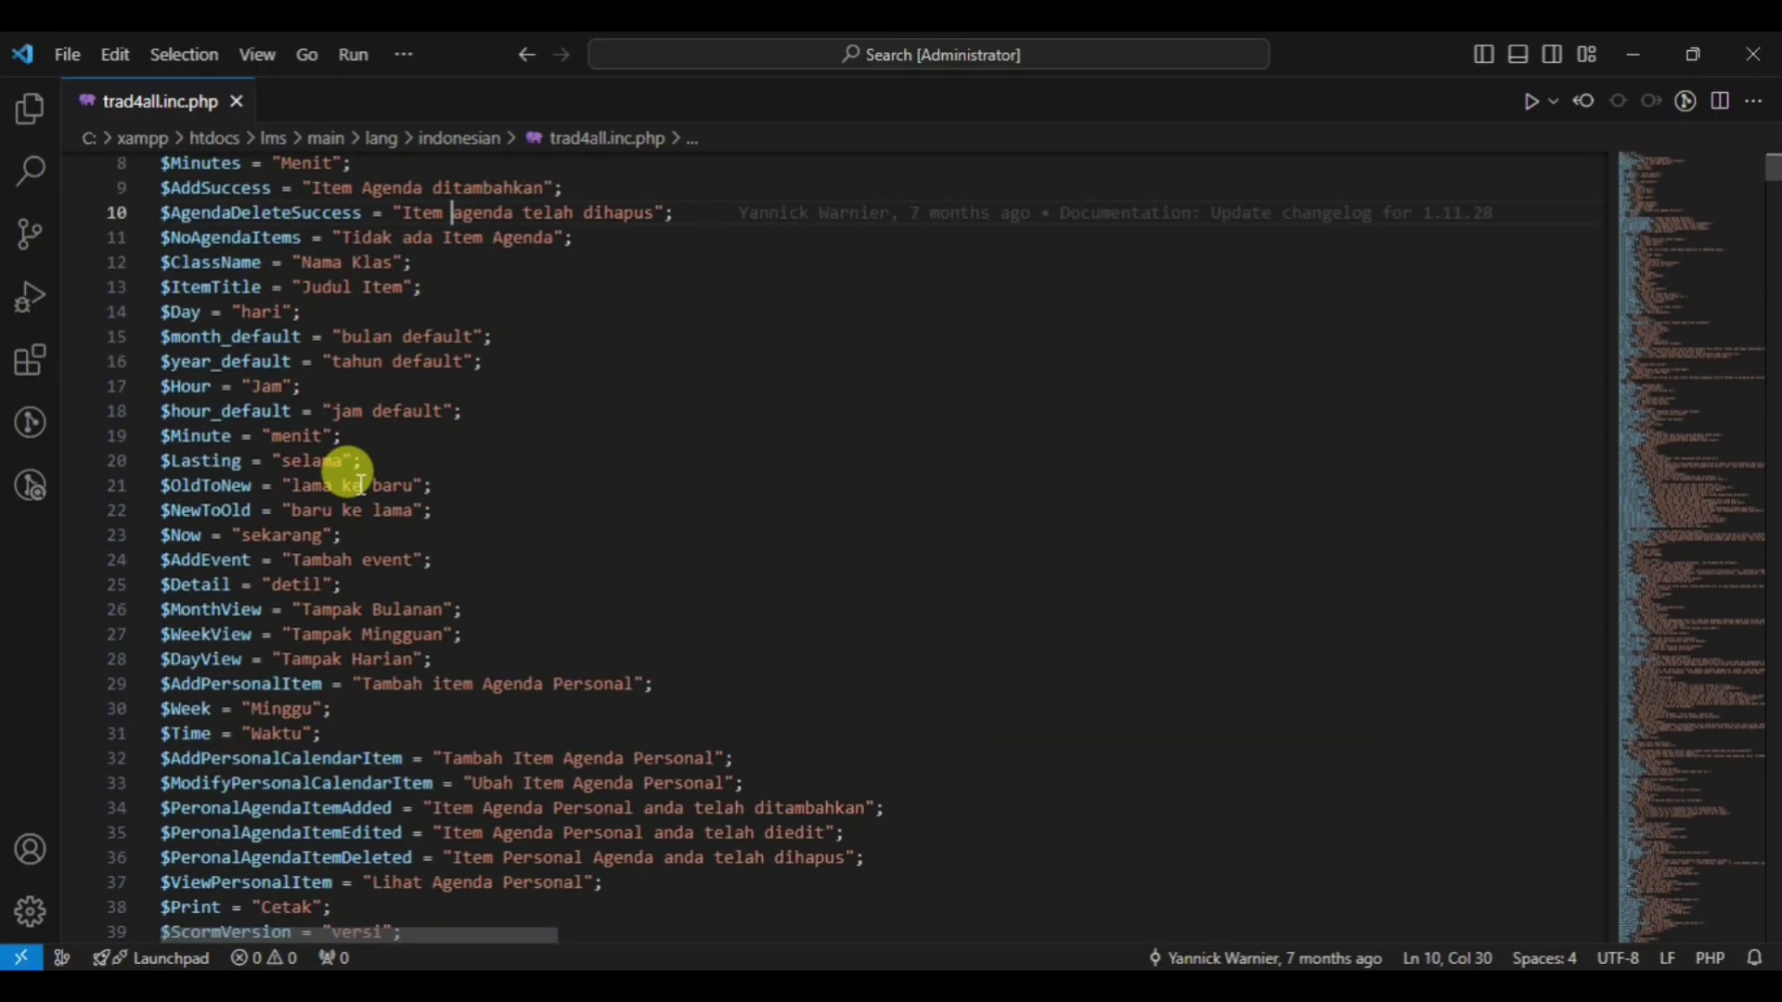
pyautogui.scroll(2, 351, 470)
pyautogui.scroll(1, 411, 469)
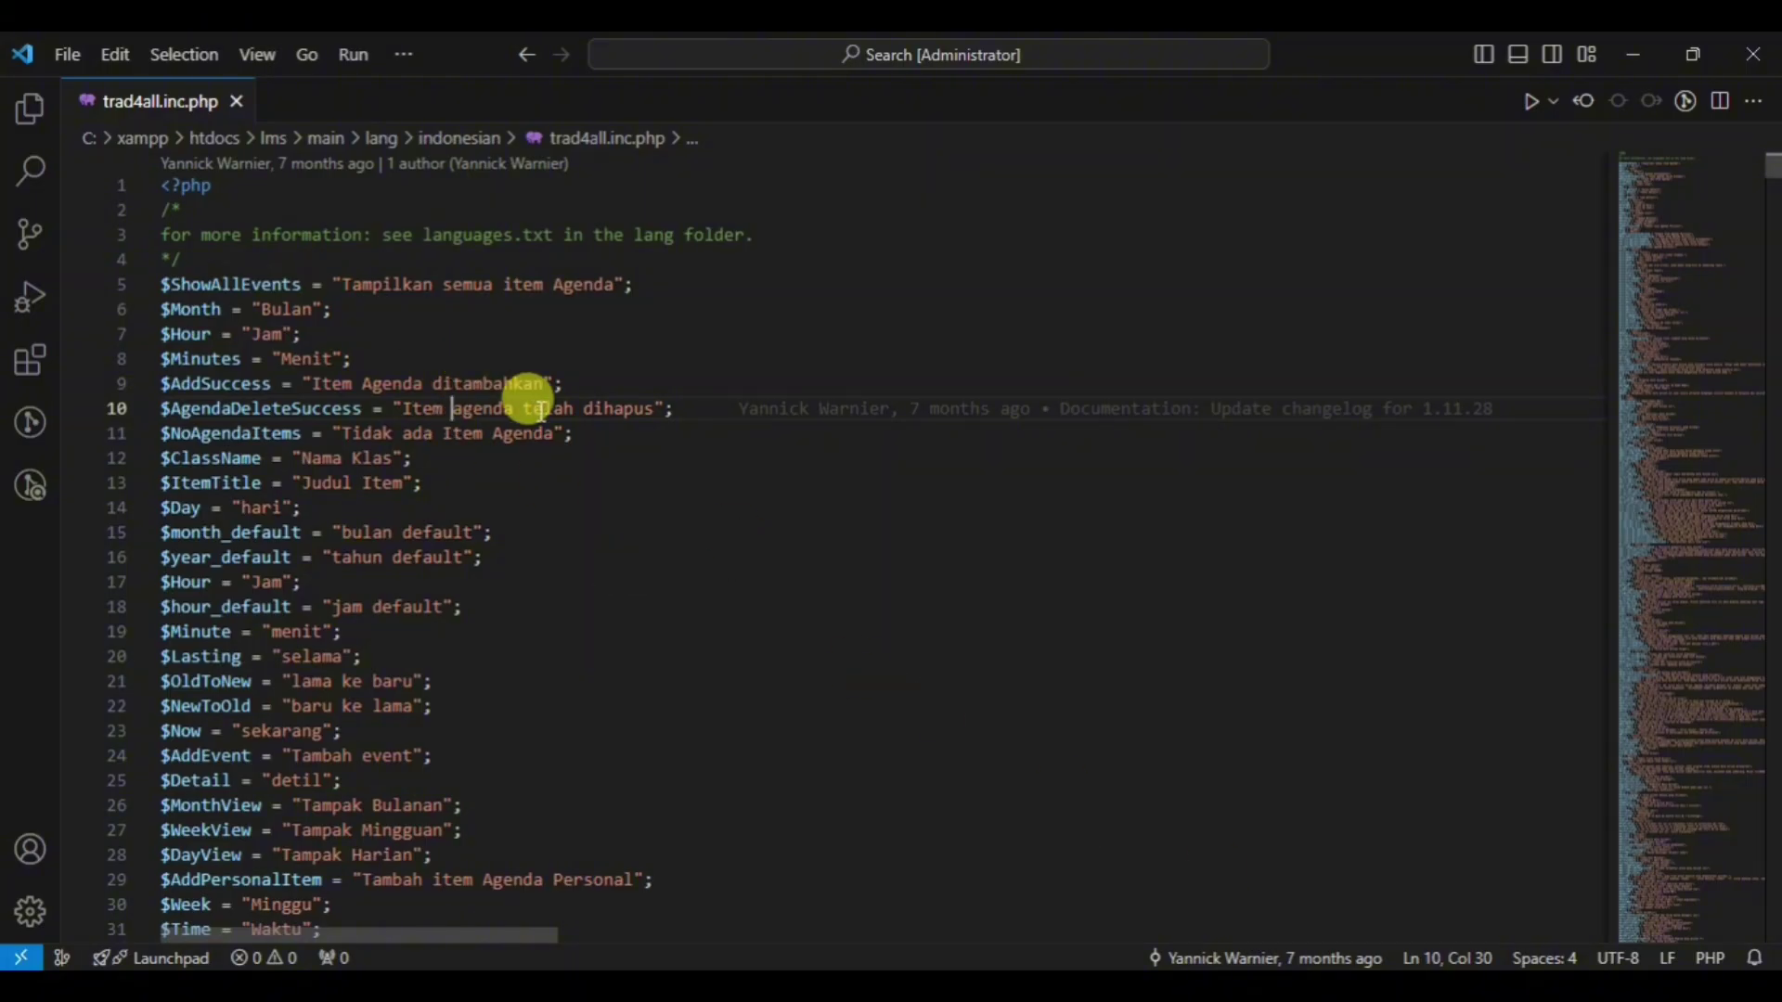
pyautogui.scroll(-6, 497, 397)
pyautogui.scroll(6, 616, 497)
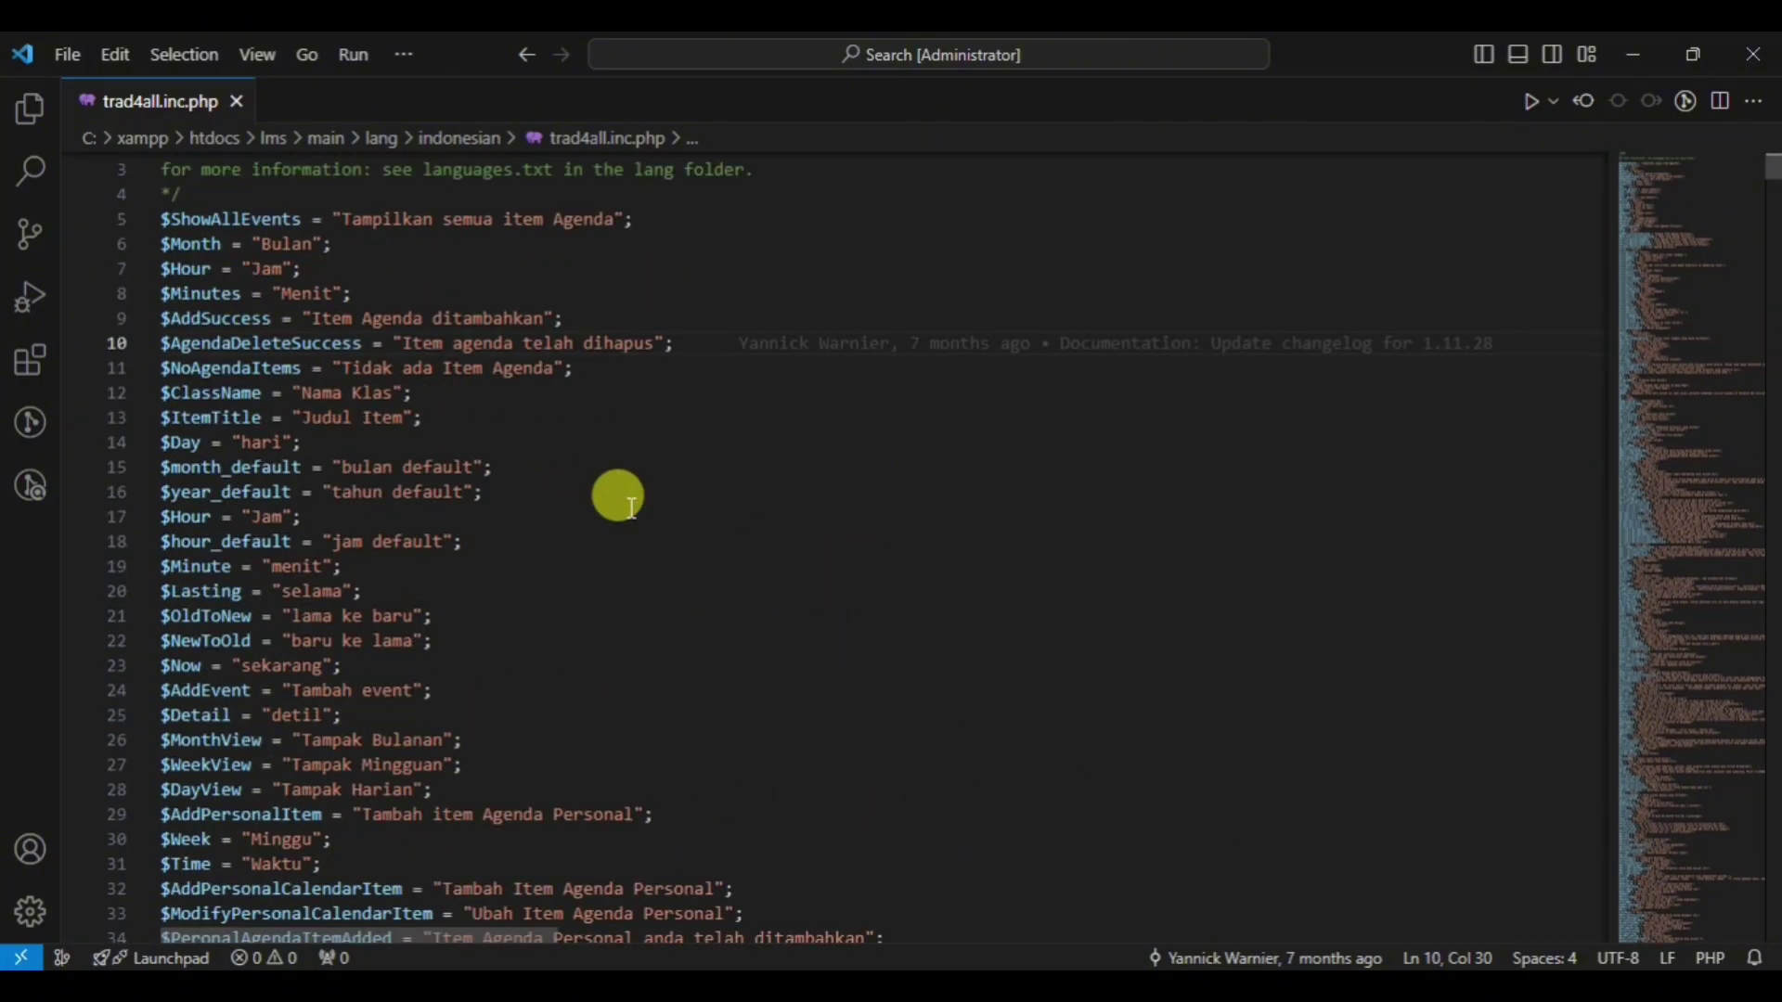
# Clear the existing find and replace terms and search the file for "mata kuliah"
pyautogui.click(742, 313)
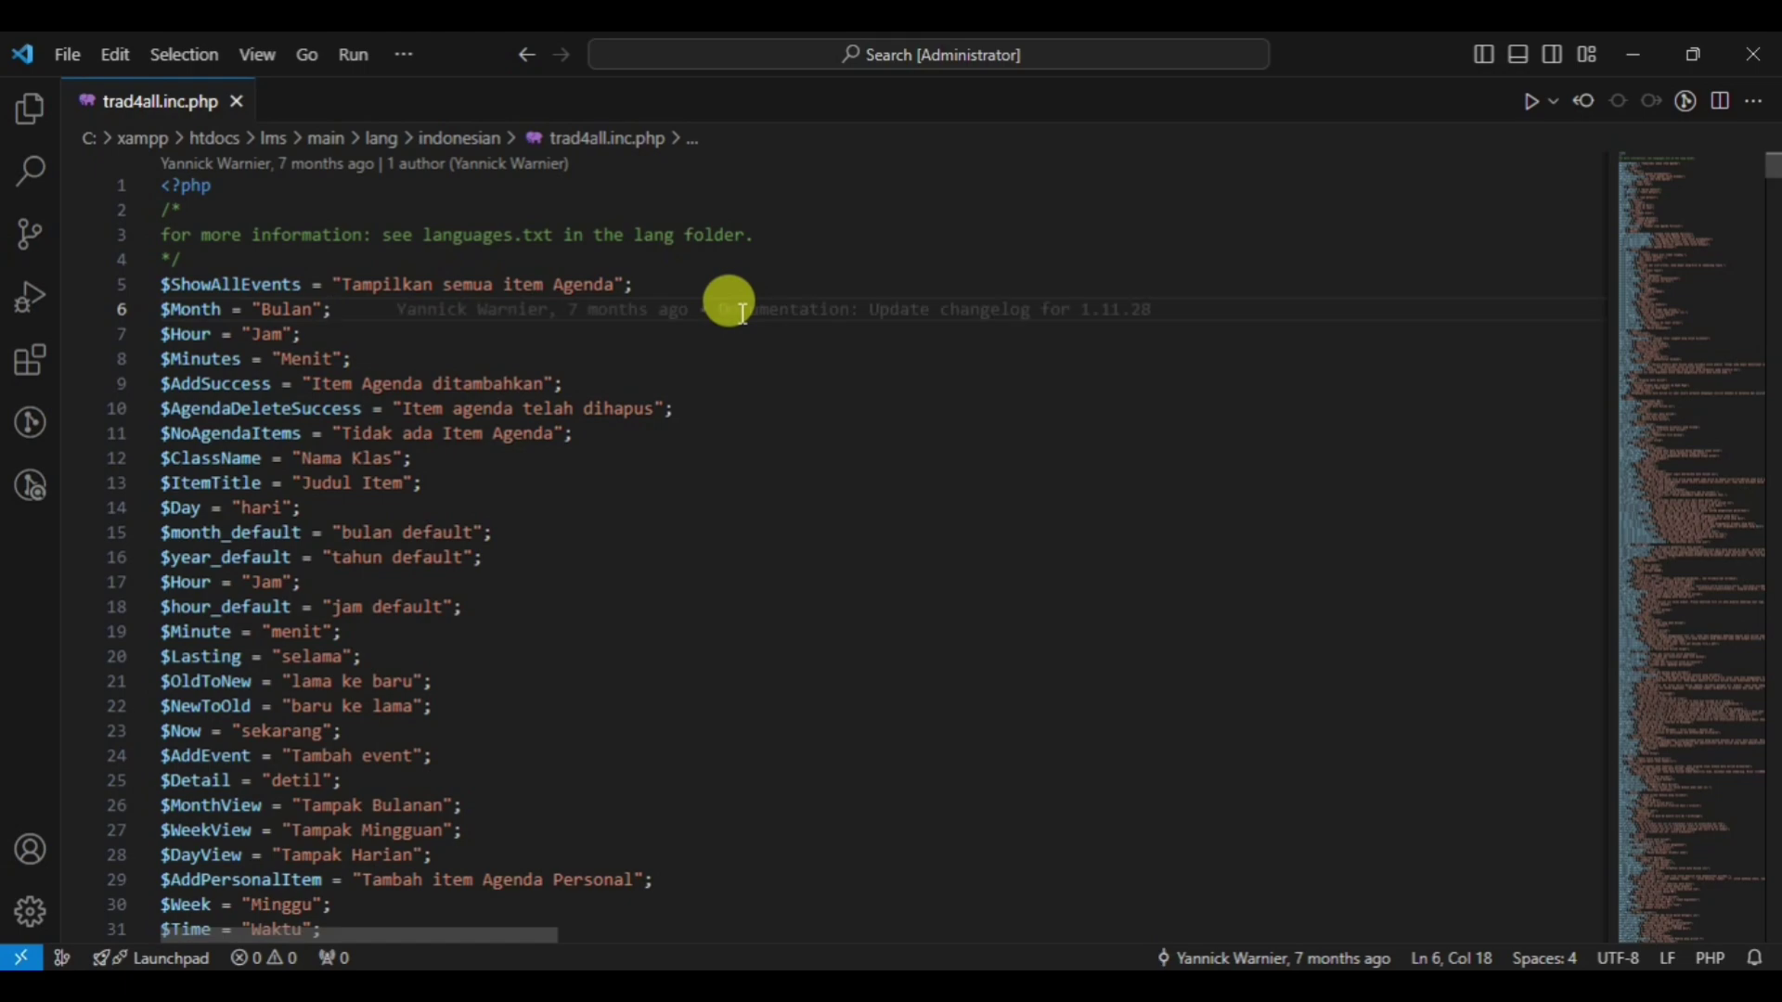
pyautogui.hotkey('ctrl', 'h')
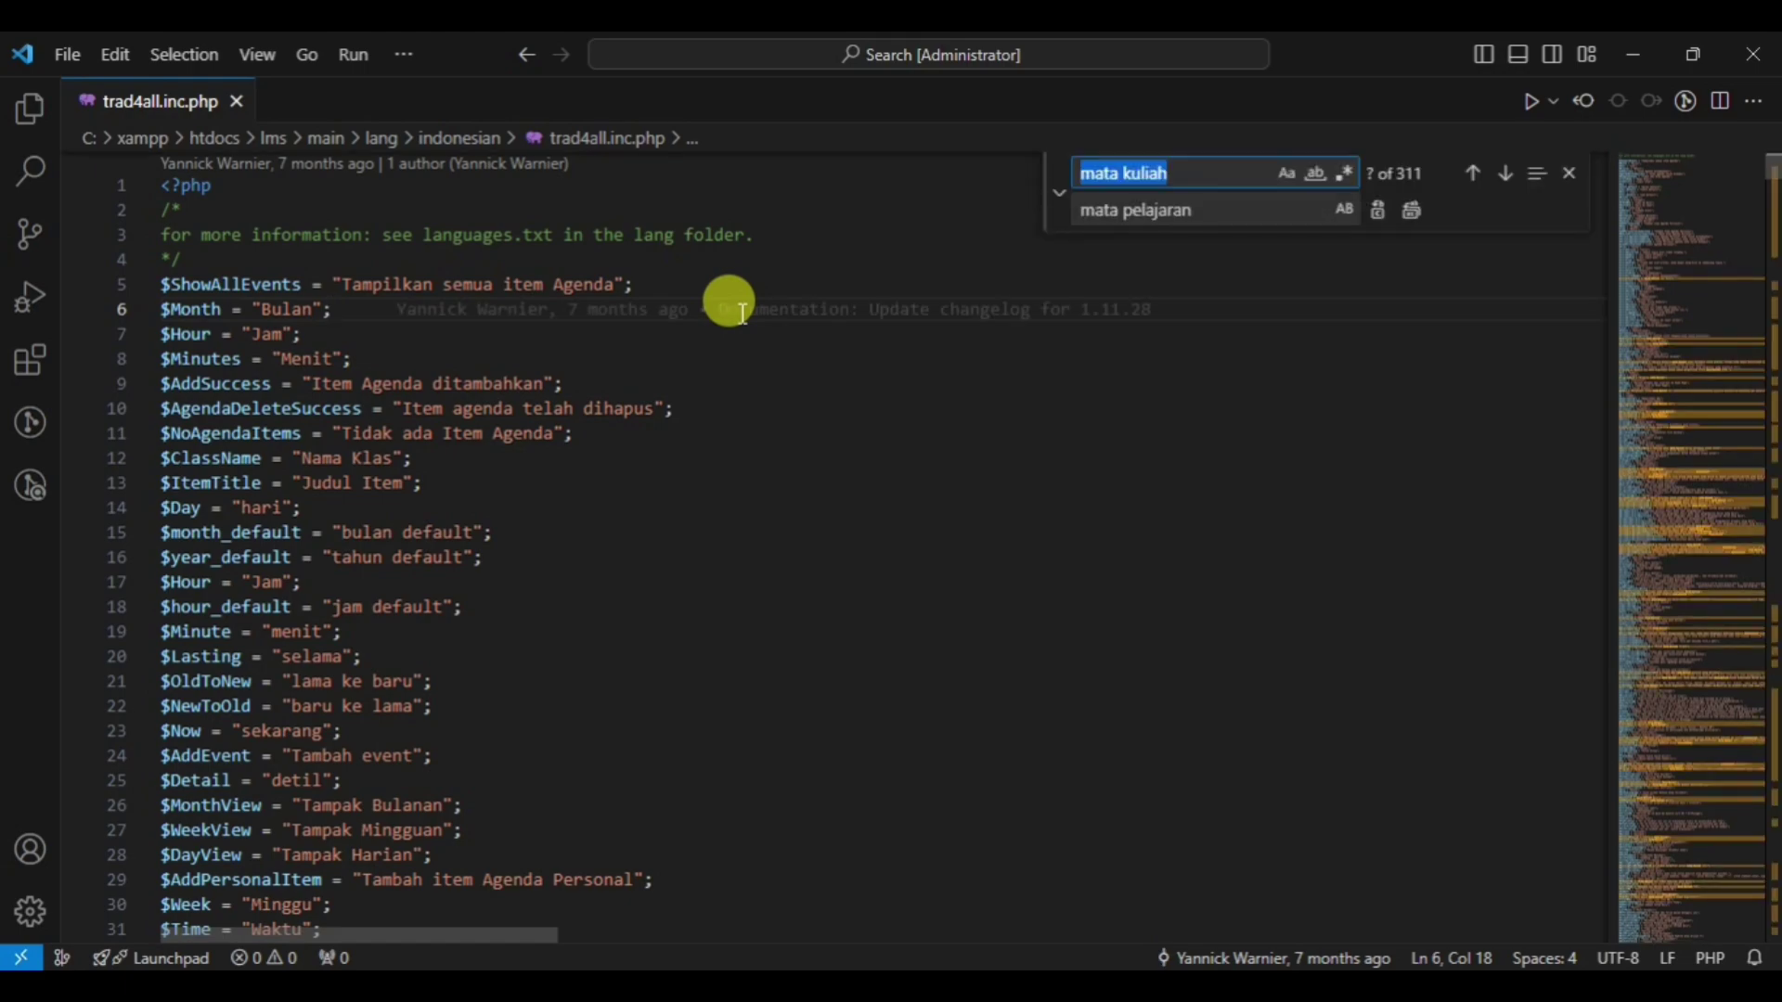
pyautogui.click(1169, 173)
pyautogui.tripleClick(1190, 172)
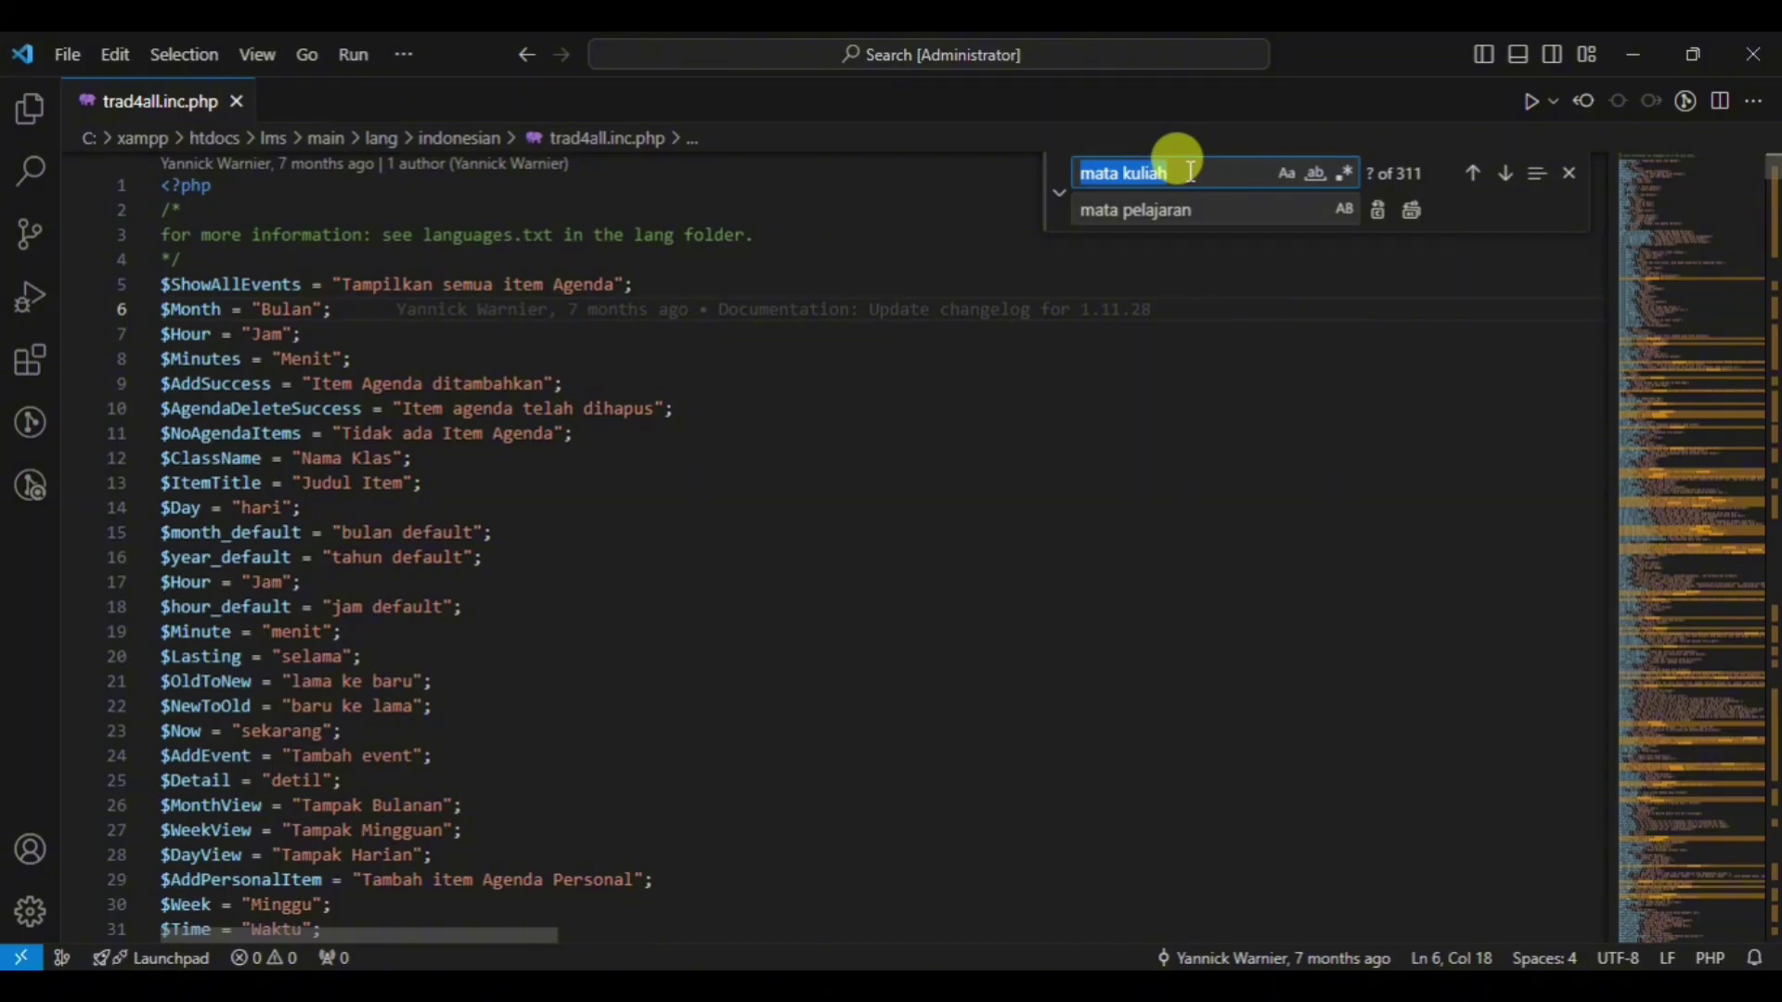
pyautogui.click(1188, 174)
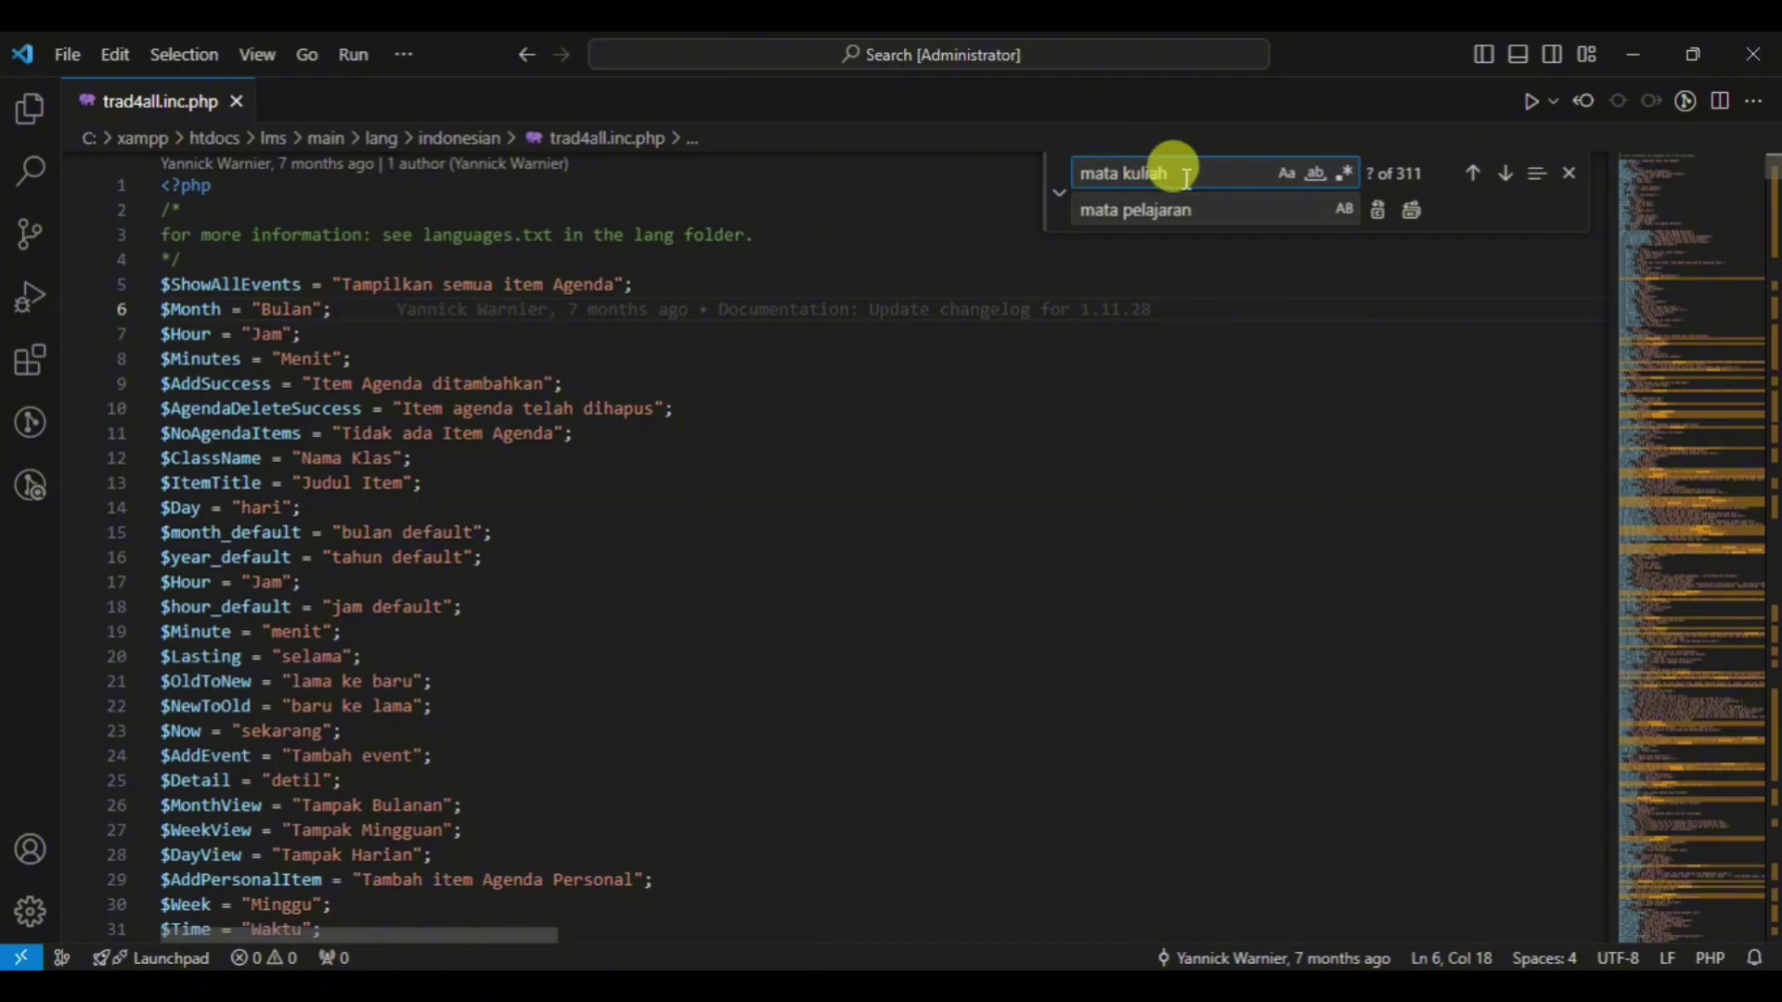
pyautogui.hotkey('ctrl', 'a')
pyautogui.press('BackSpace')
pyautogui.press('Tab')
pyautogui.write('ma')
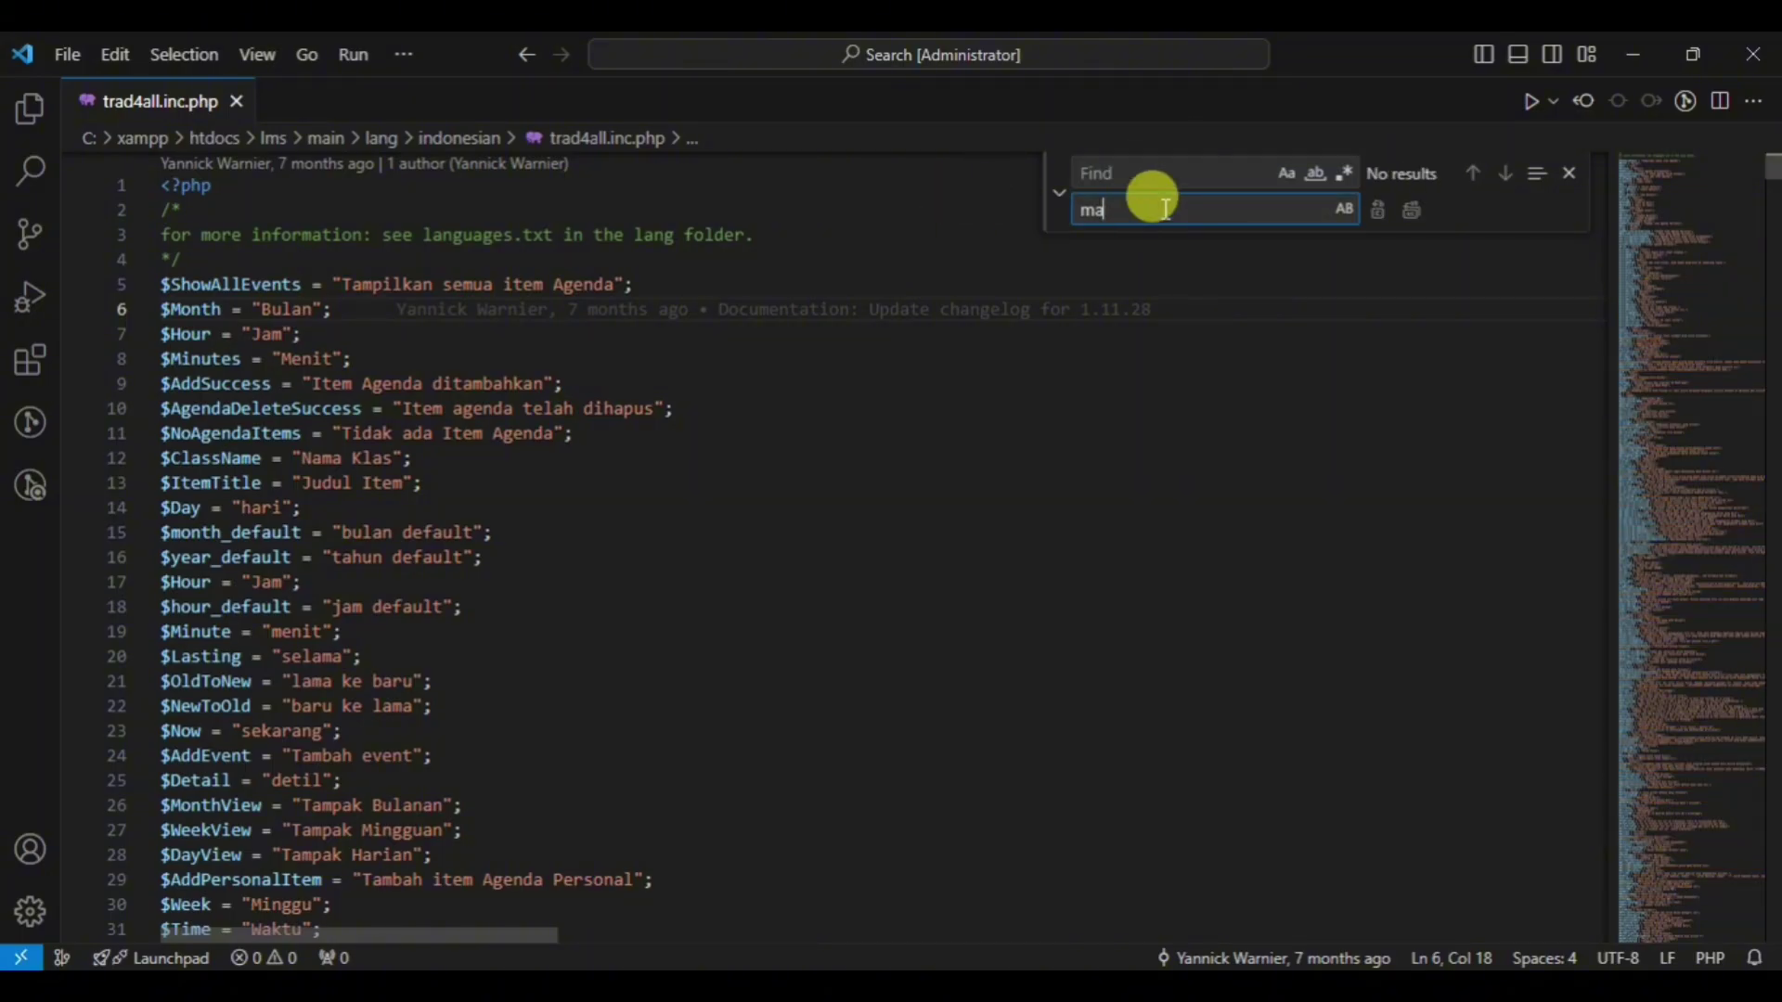
pyautogui.press('BackSpace')
pyautogui.press('BackSpace')
pyautogui.click(1159, 176)
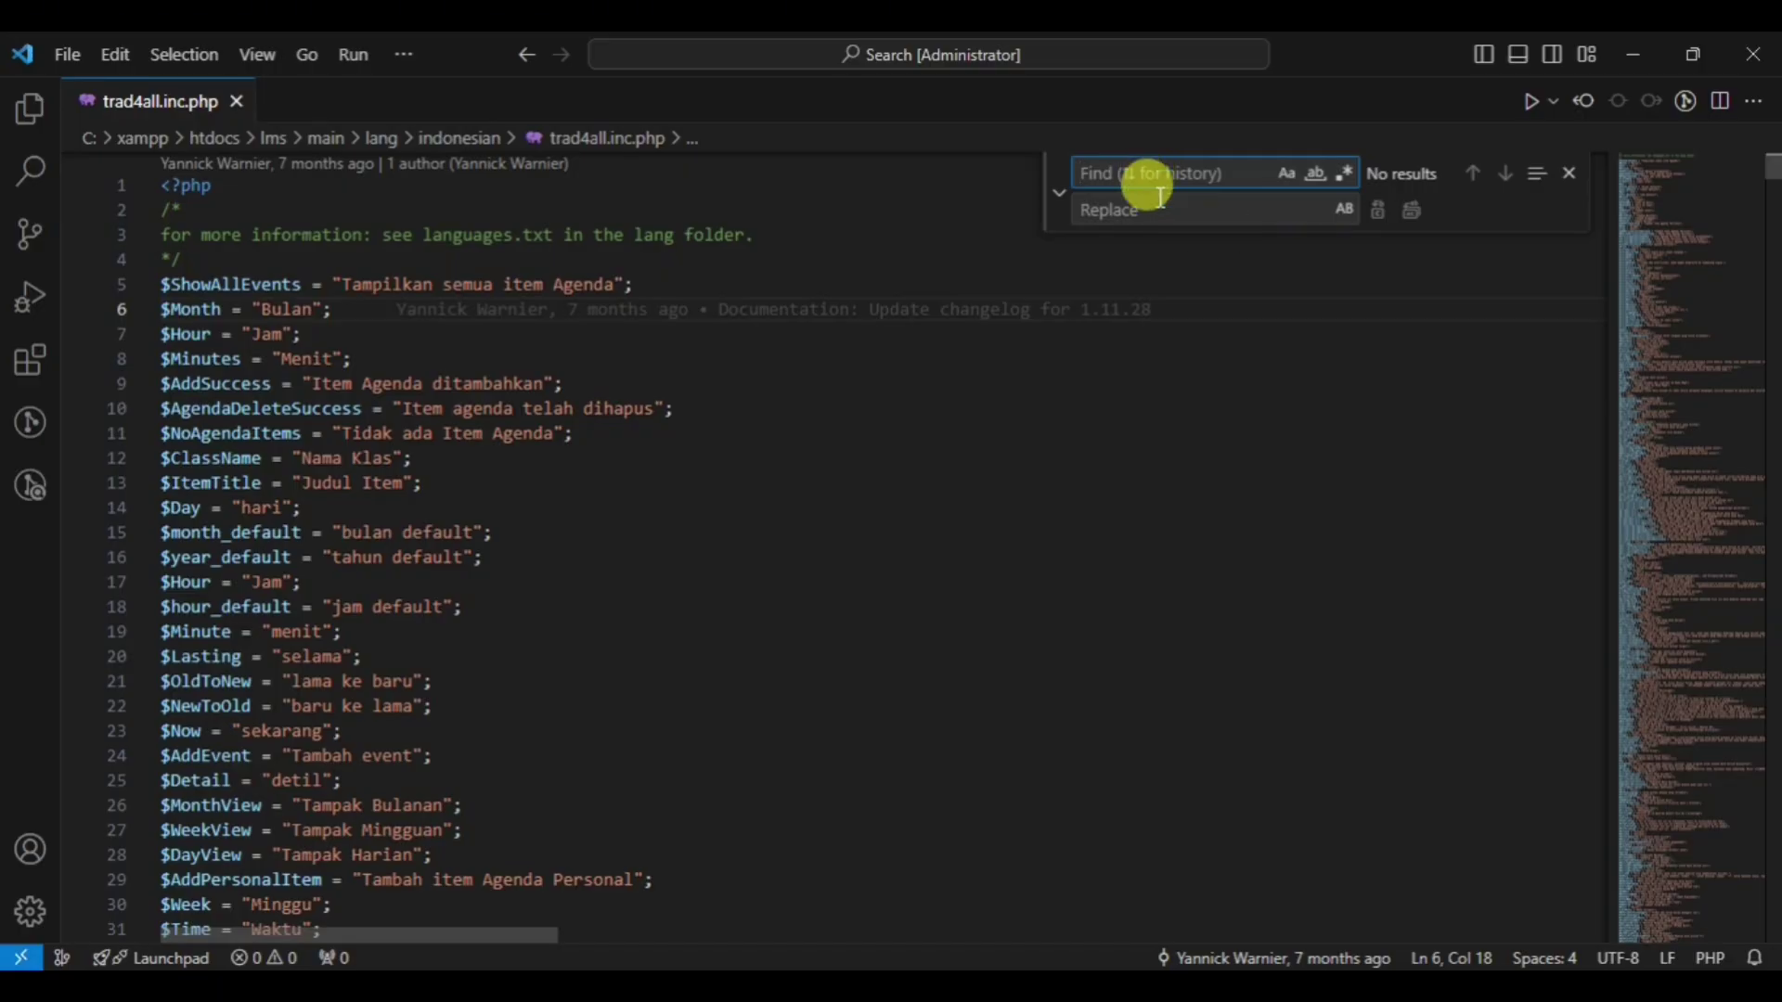
pyautogui.write('mata kuloa')
pyautogui.press('BackSpace')
pyautogui.press('BackSpace')
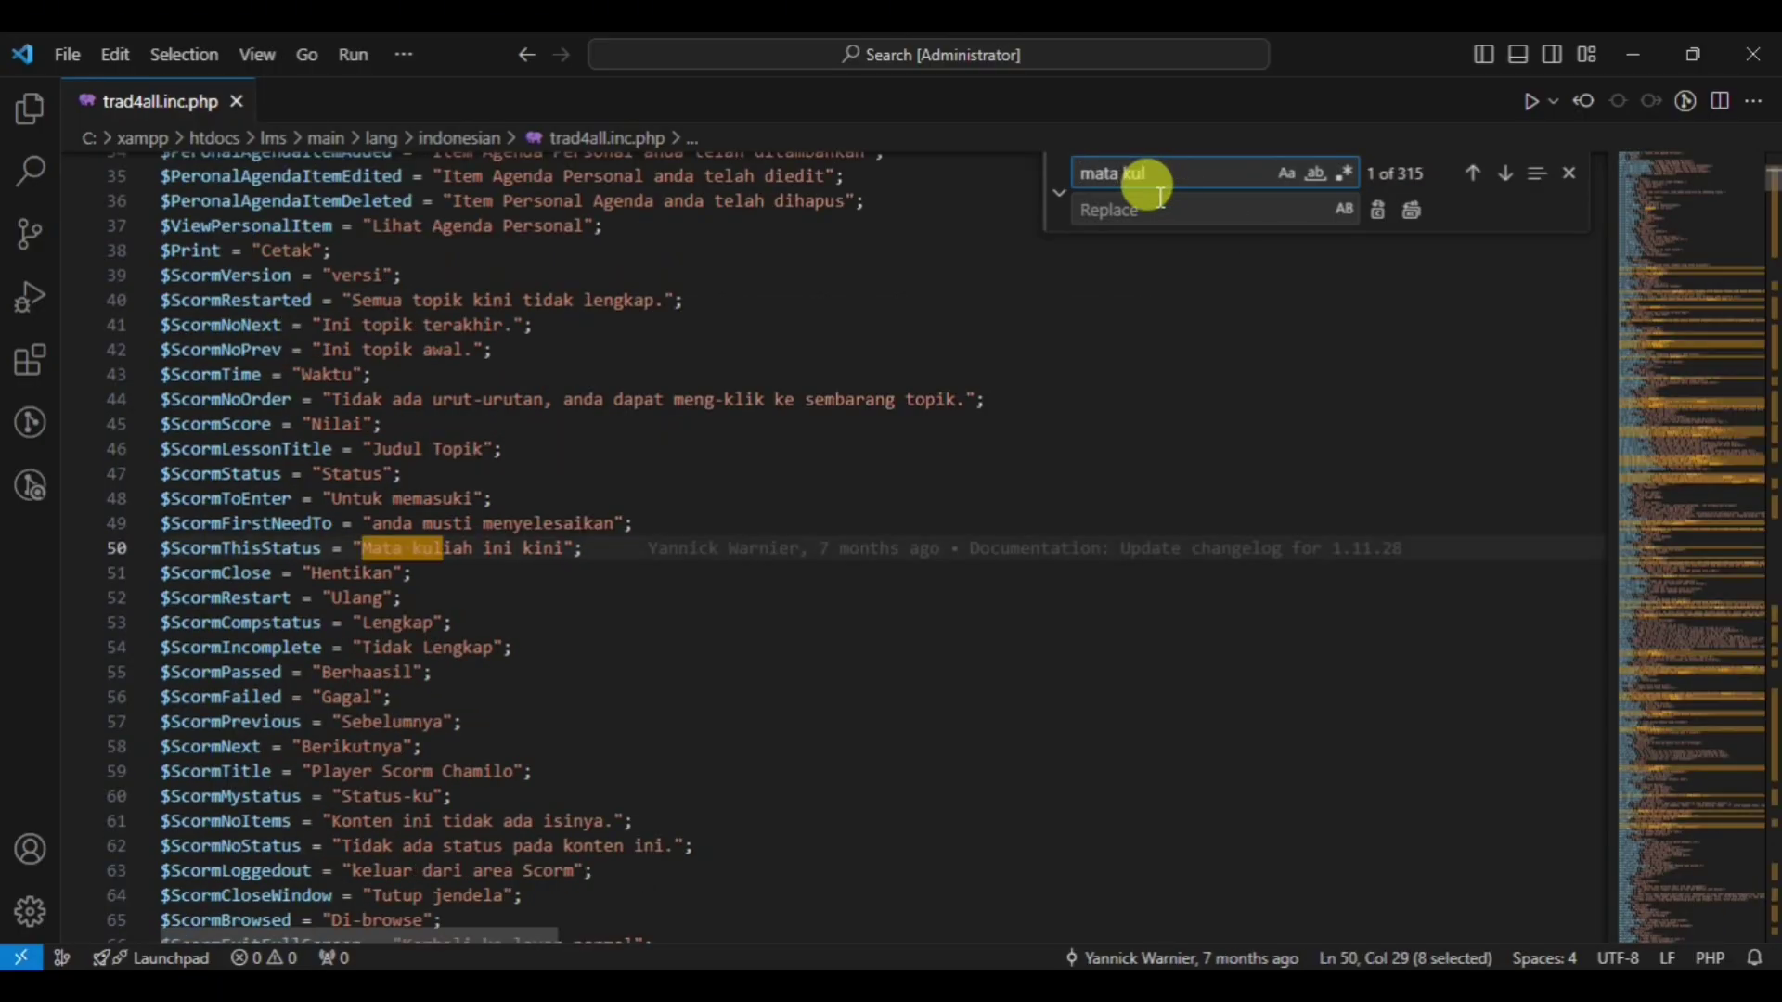
pyautogui.write('iah')
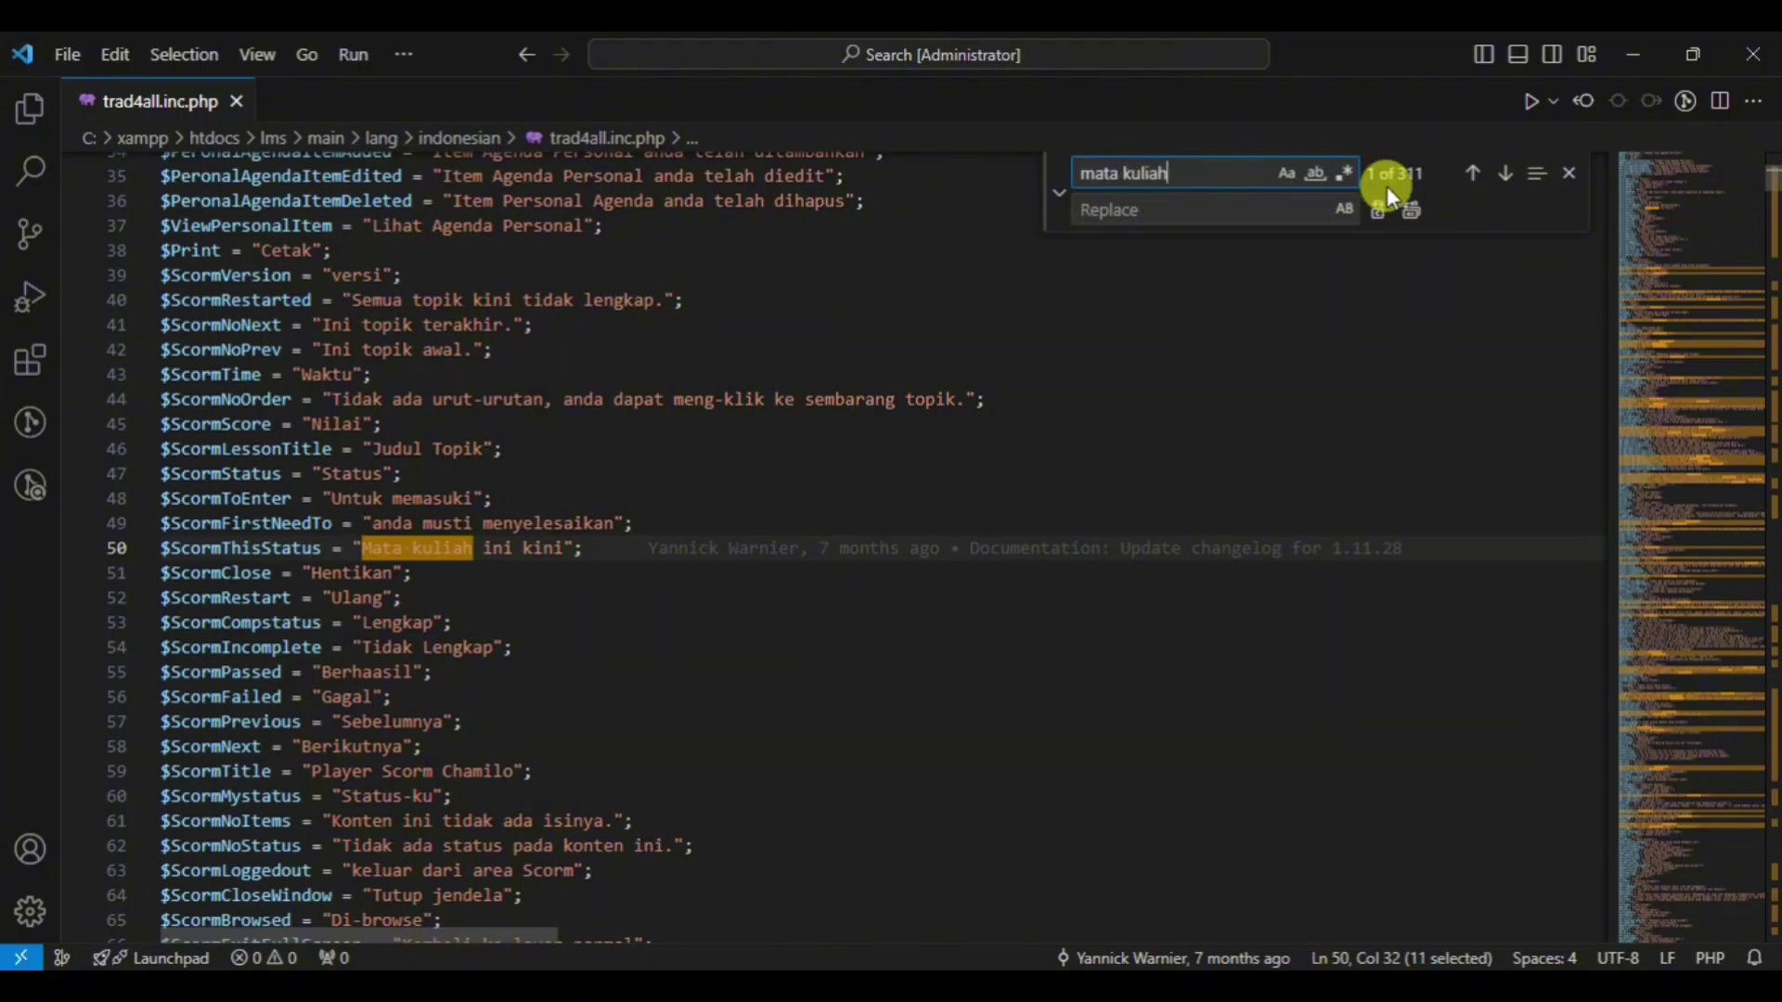
# Step forward through the "mata kuliah" matches, then back to the one in the $ProgramMenu entry
pyautogui.click(1507, 176)
pyautogui.click(1508, 174)
pyautogui.click(1508, 174)
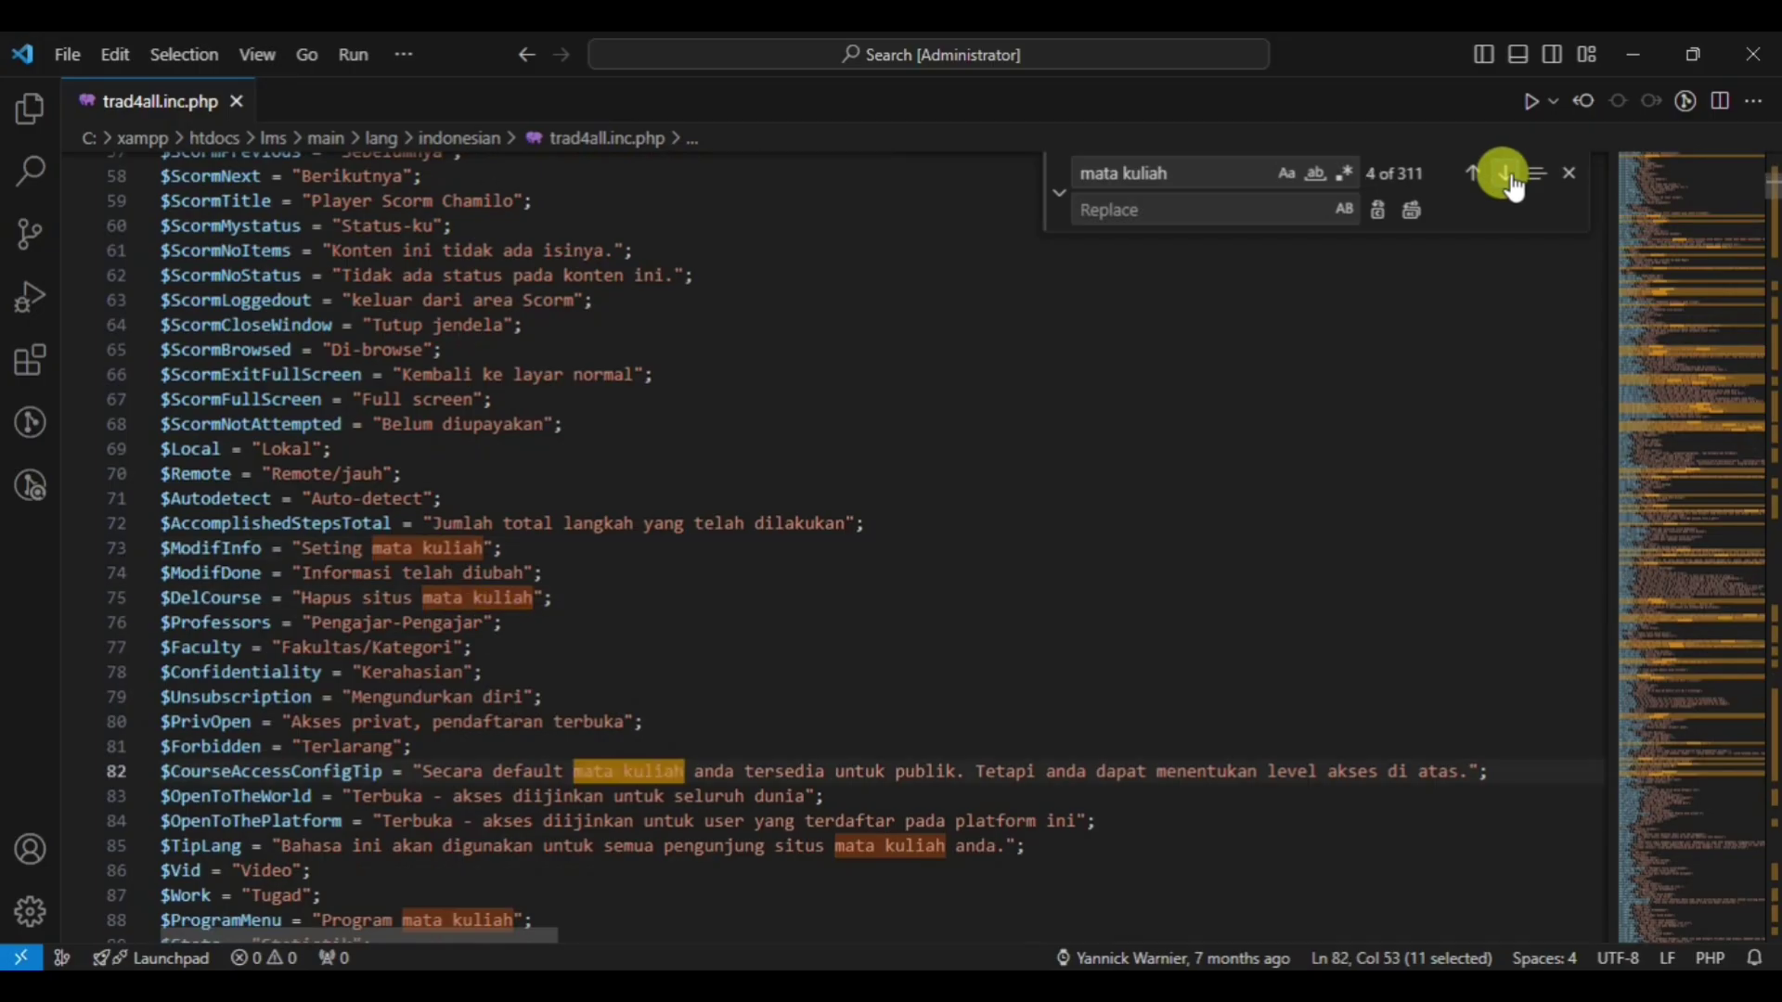
pyautogui.click(1508, 175)
pyautogui.click(1507, 174)
pyautogui.click(1508, 174)
pyautogui.click(1507, 175)
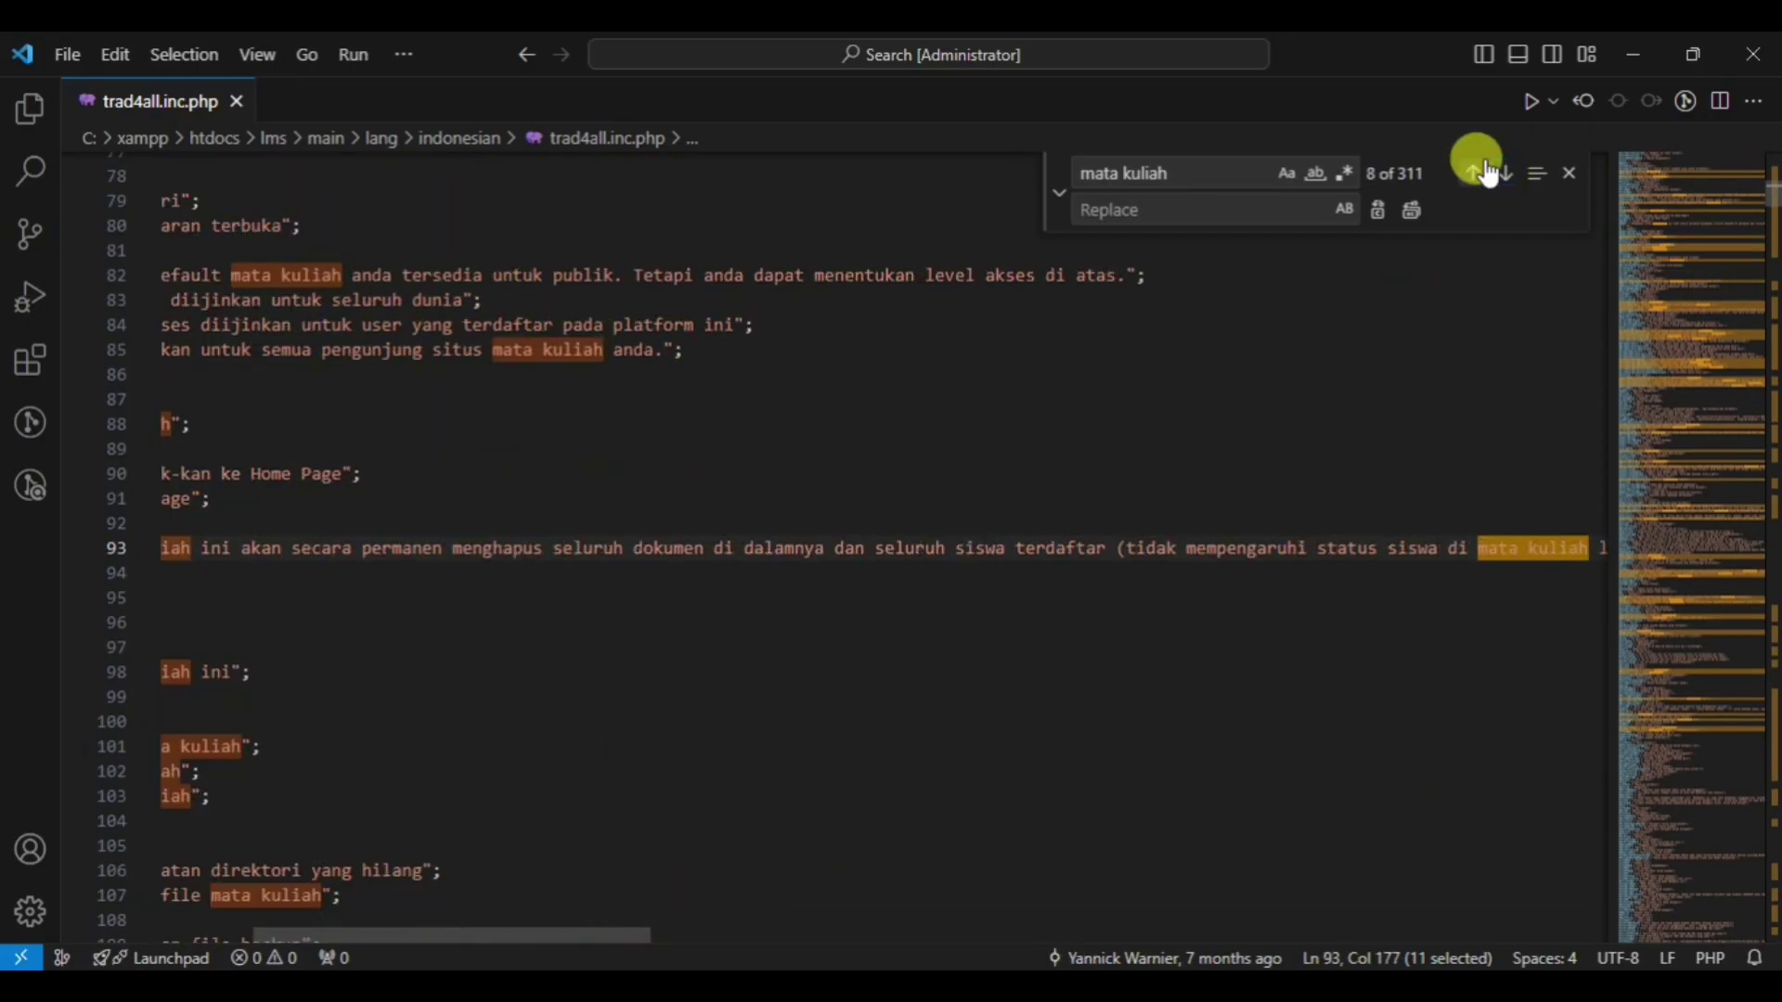
pyautogui.click(1476, 173)
pyautogui.click(1476, 172)
# Replace "mata kuliah" with "mata pelajaran" in the $ProgramMenu entry and in every remaining match, then close the find and replace widget
pyautogui.click(1253, 201)
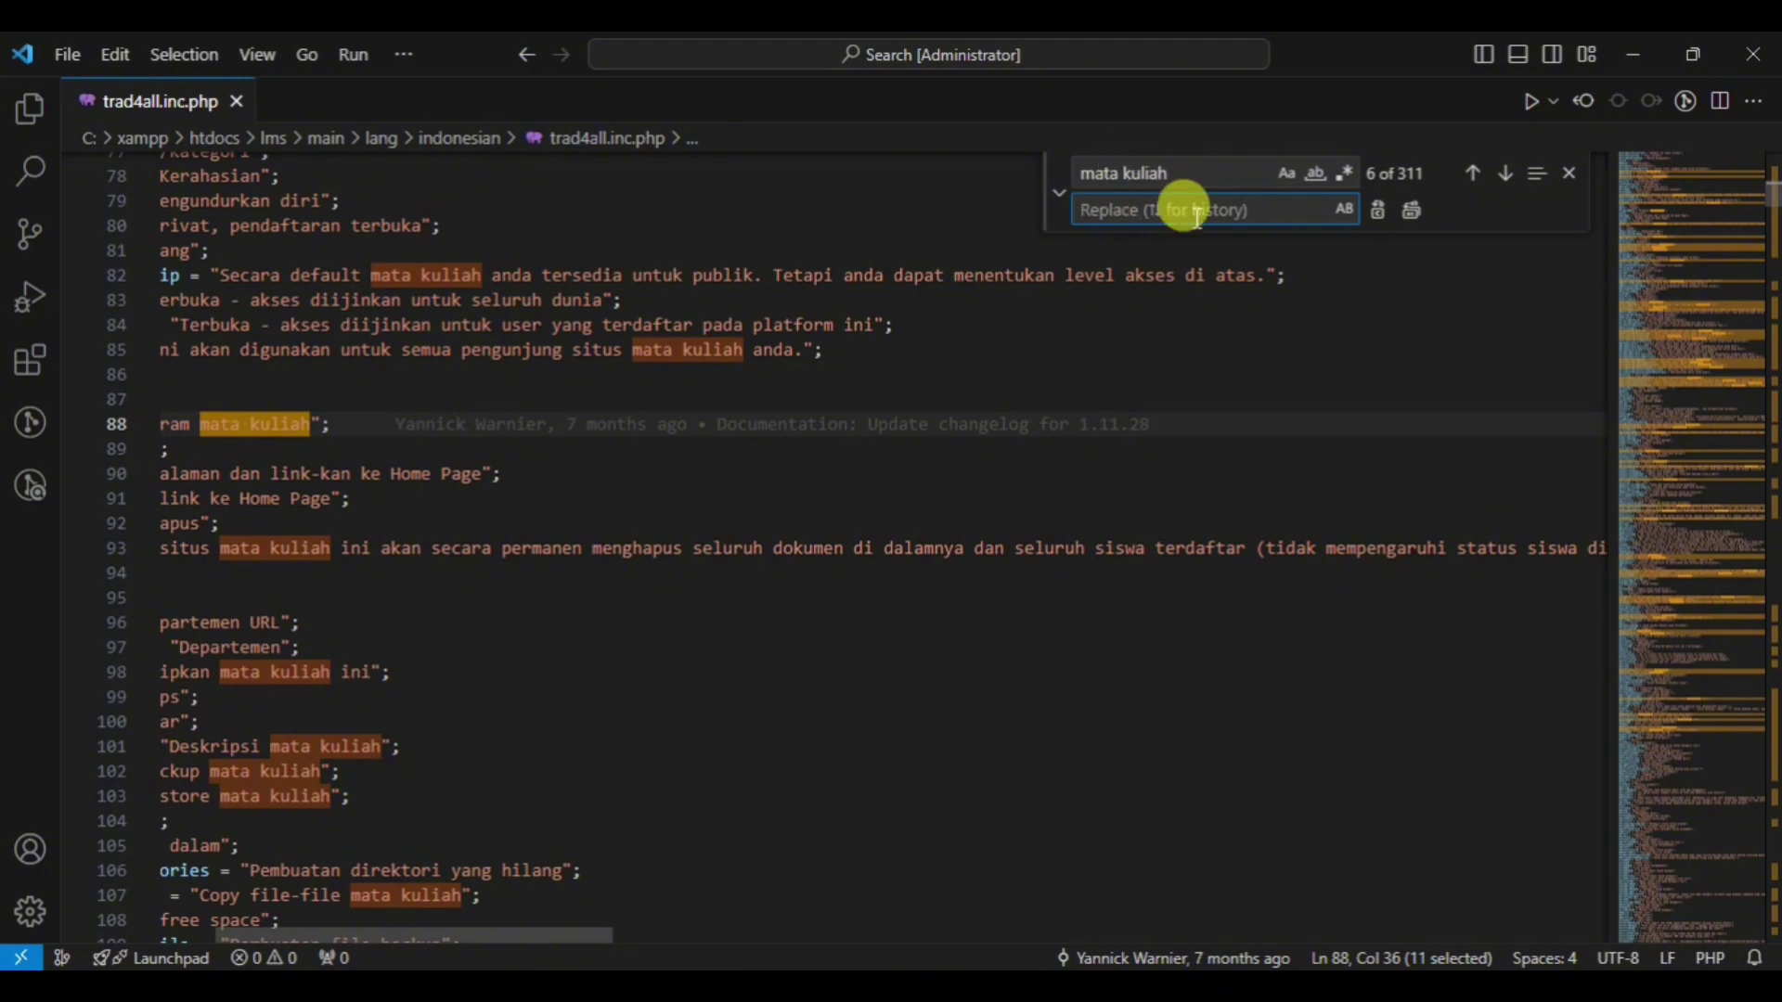
pyautogui.write('m')
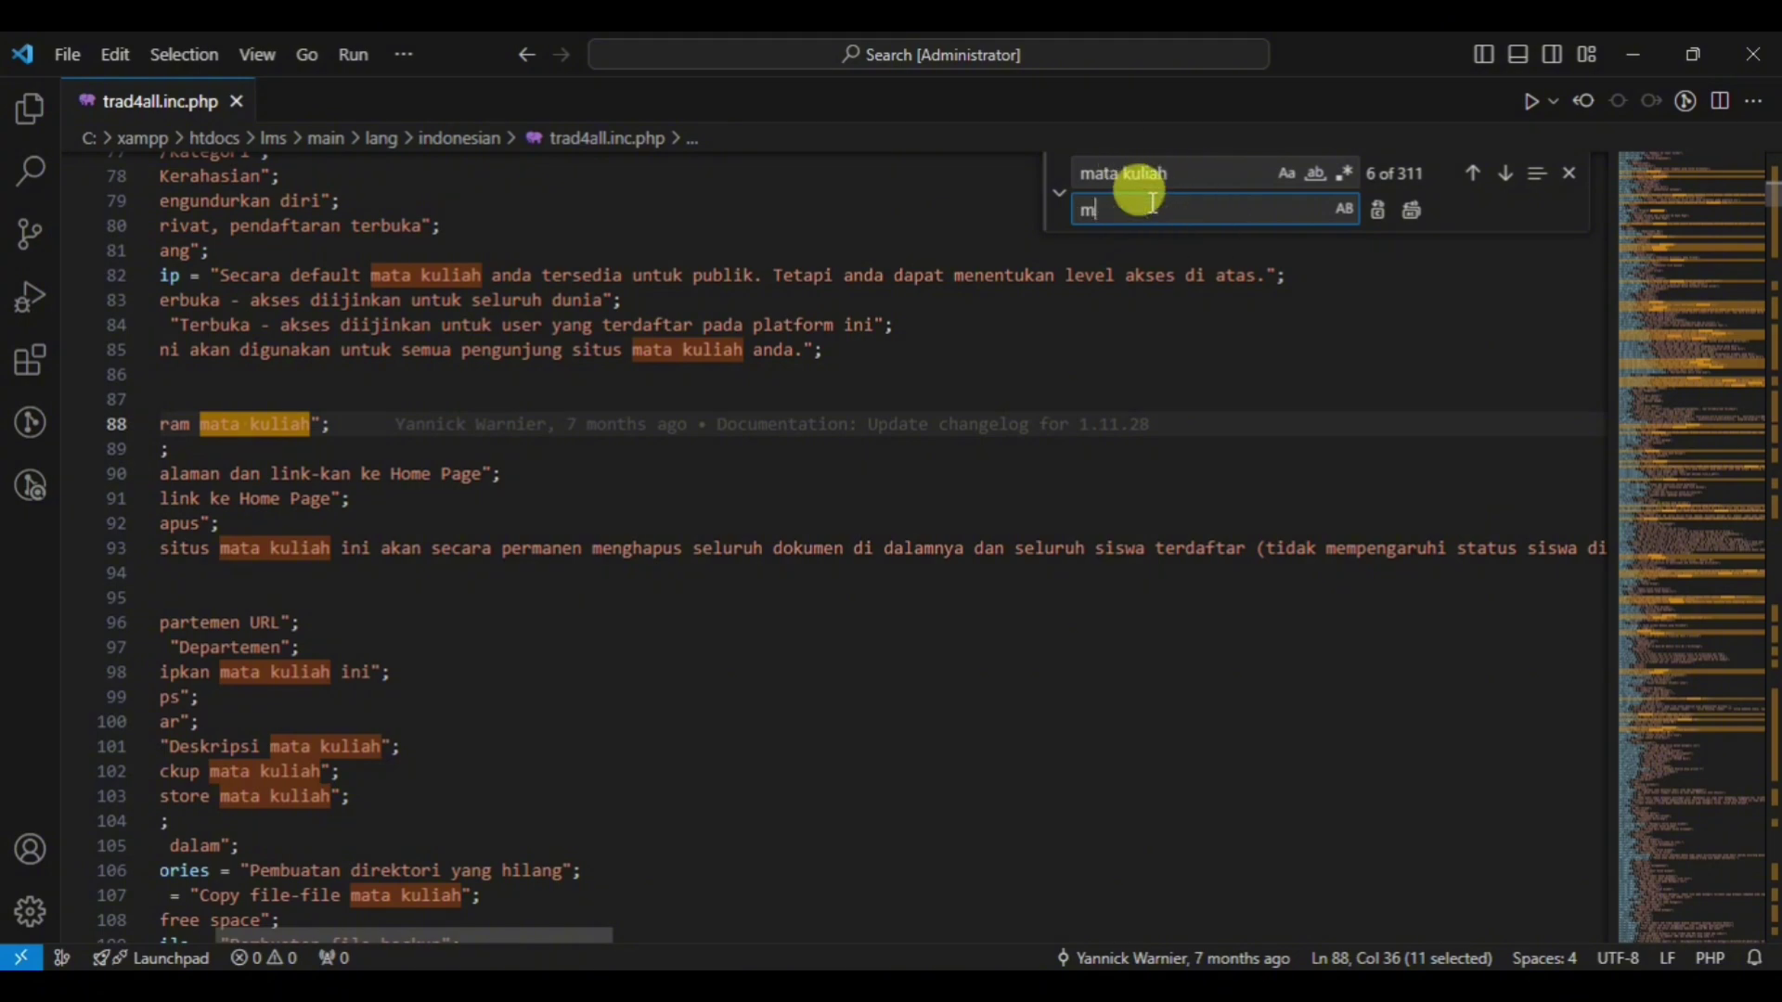
pyautogui.write('ata pelajaran')
pyautogui.click(1377, 212)
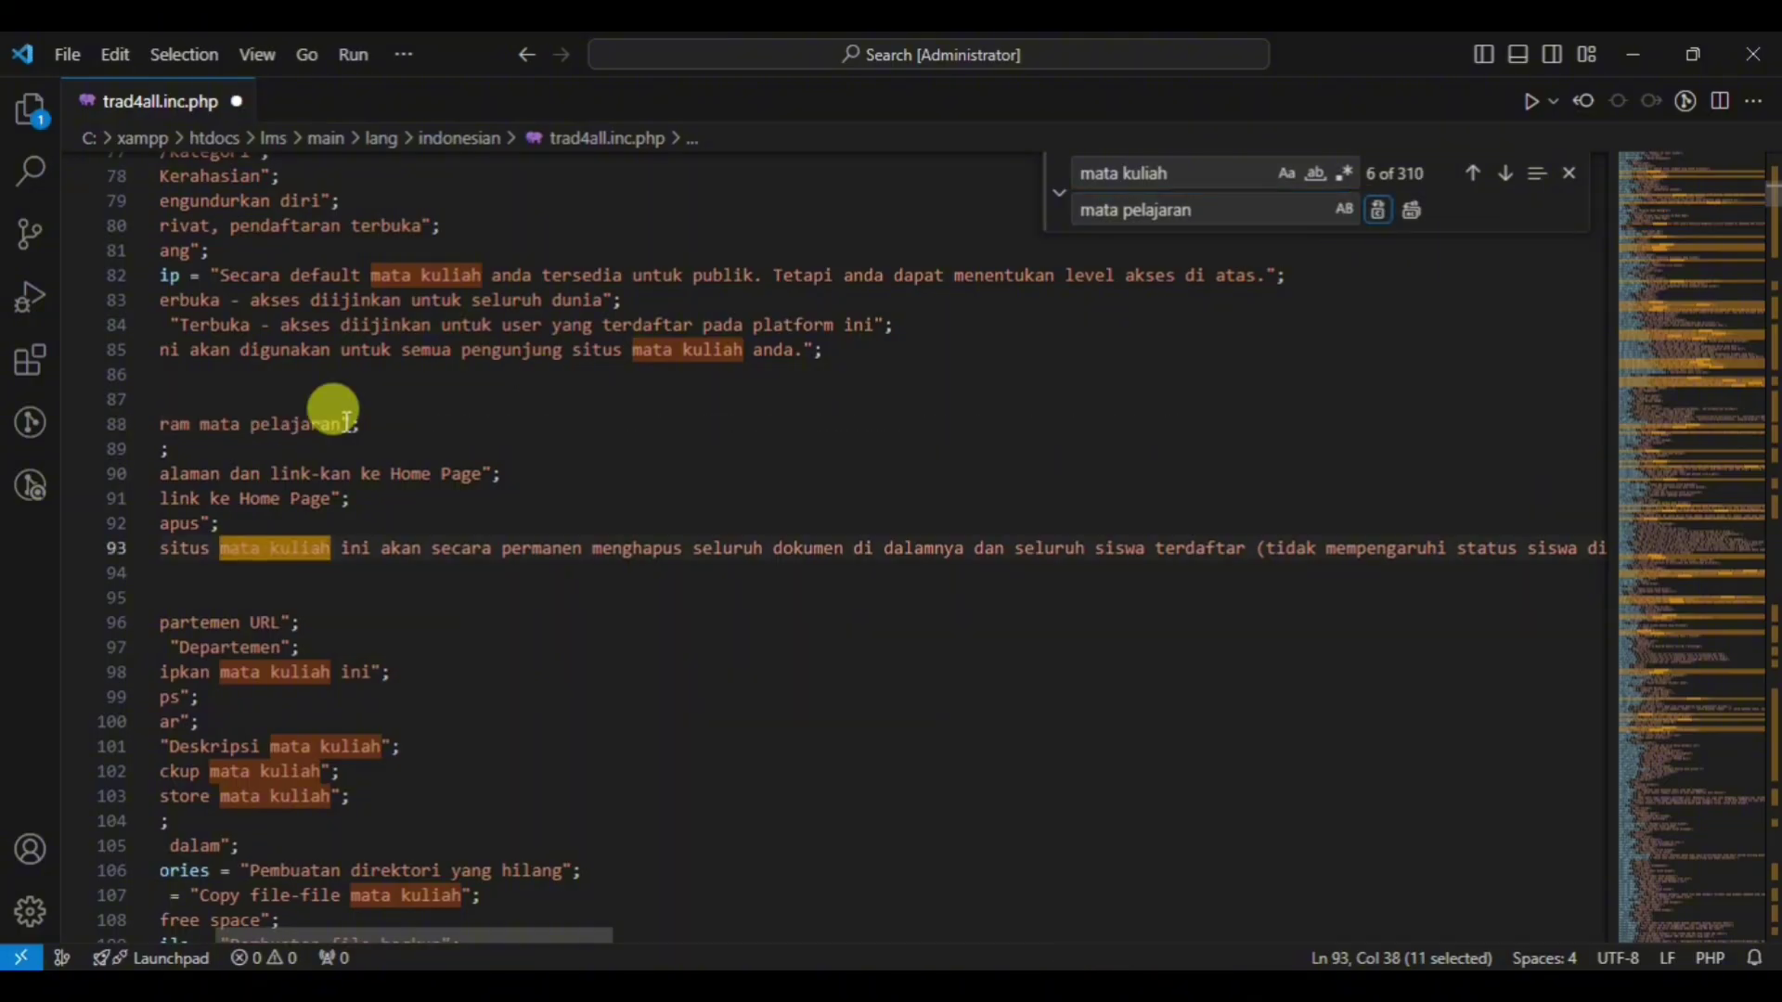
pyautogui.click(1412, 220)
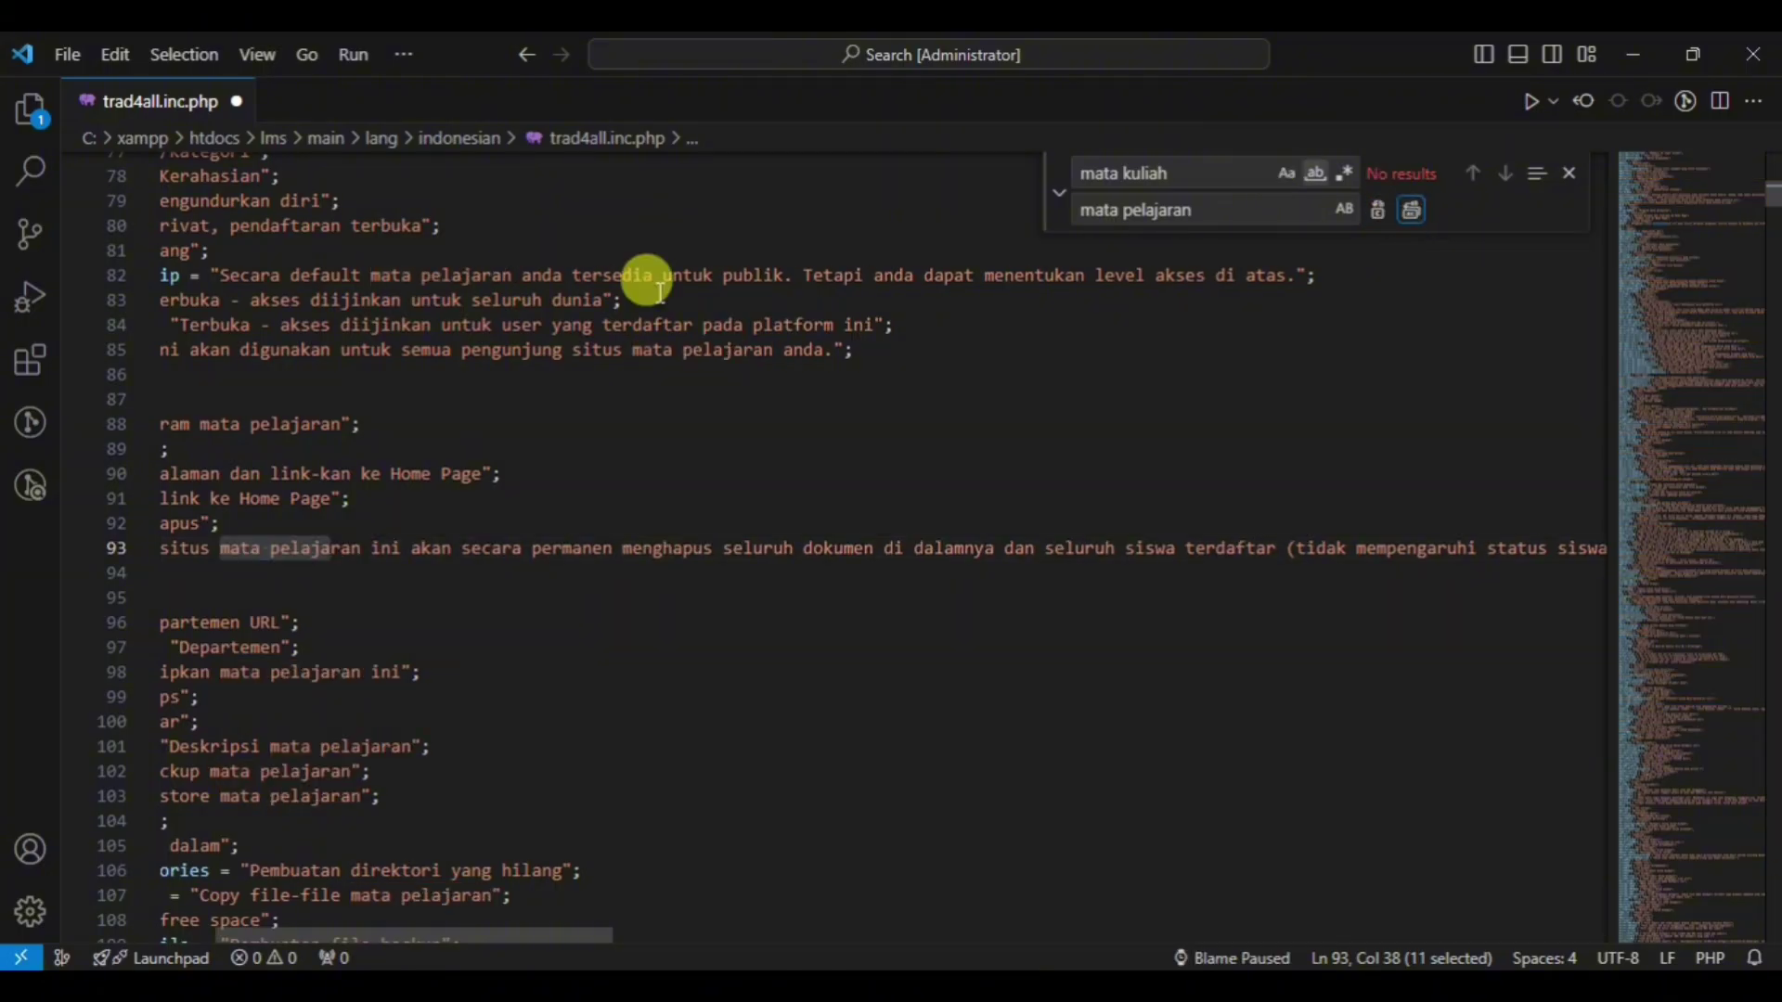
pyautogui.click(640, 351)
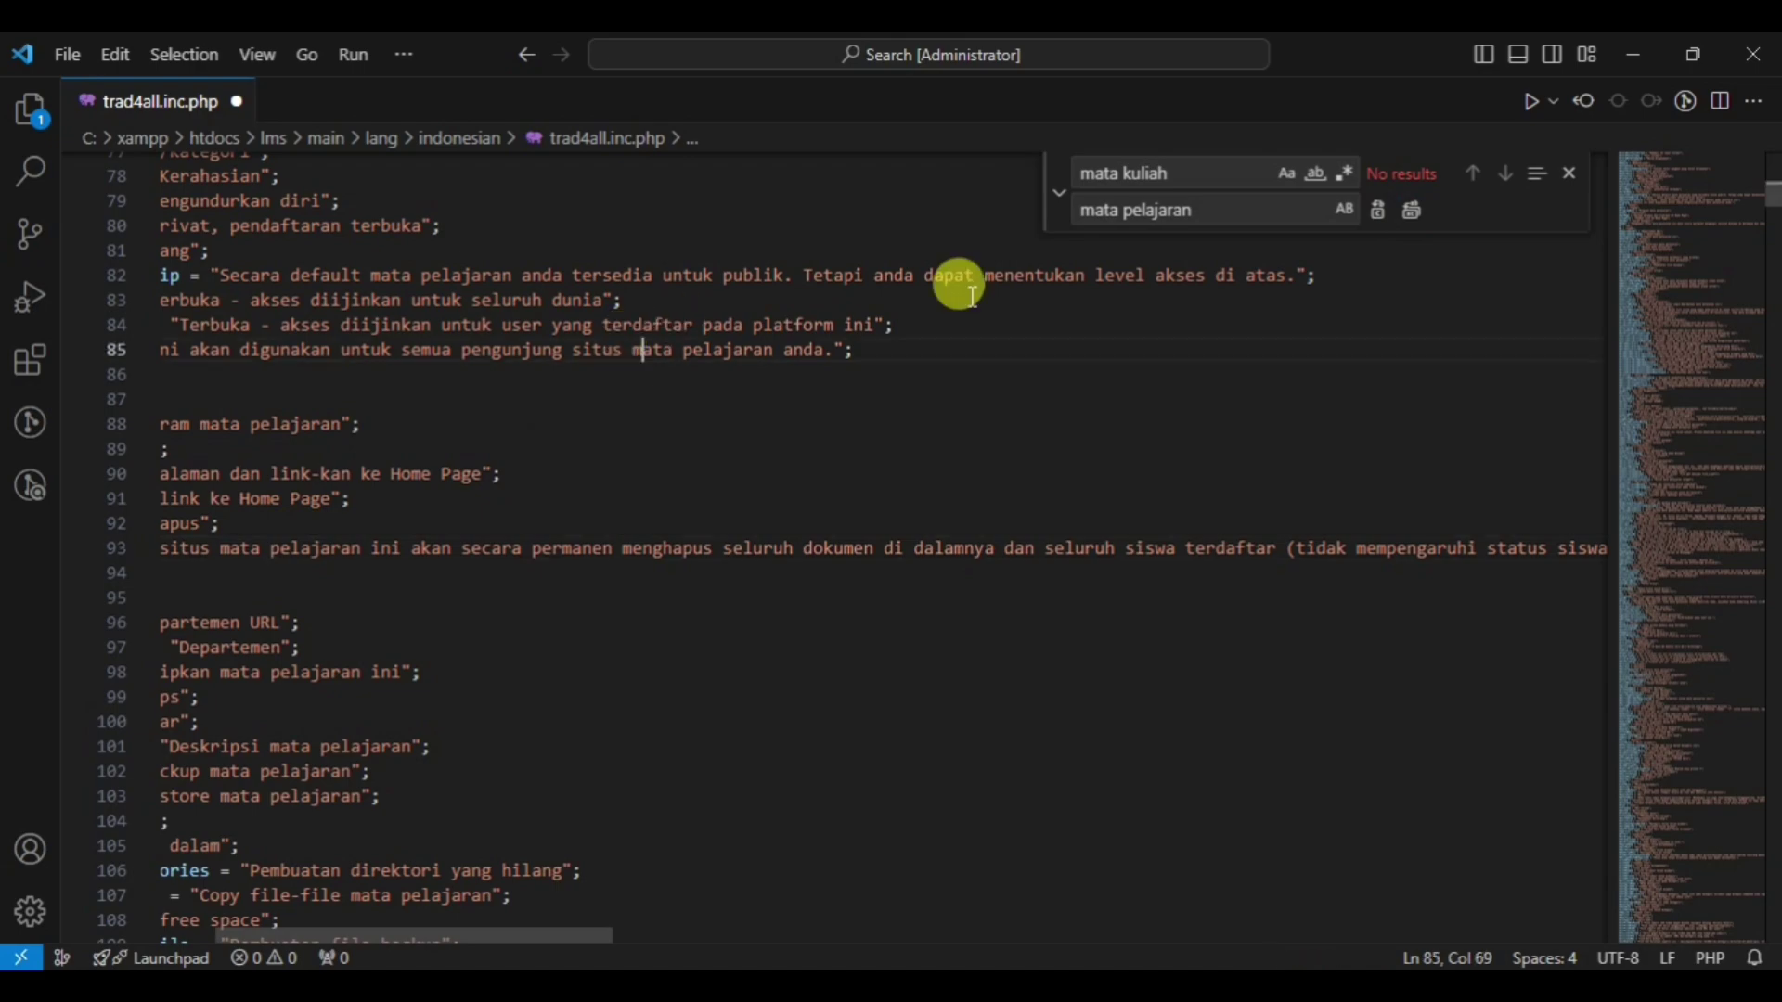
pyautogui.click(249, 797)
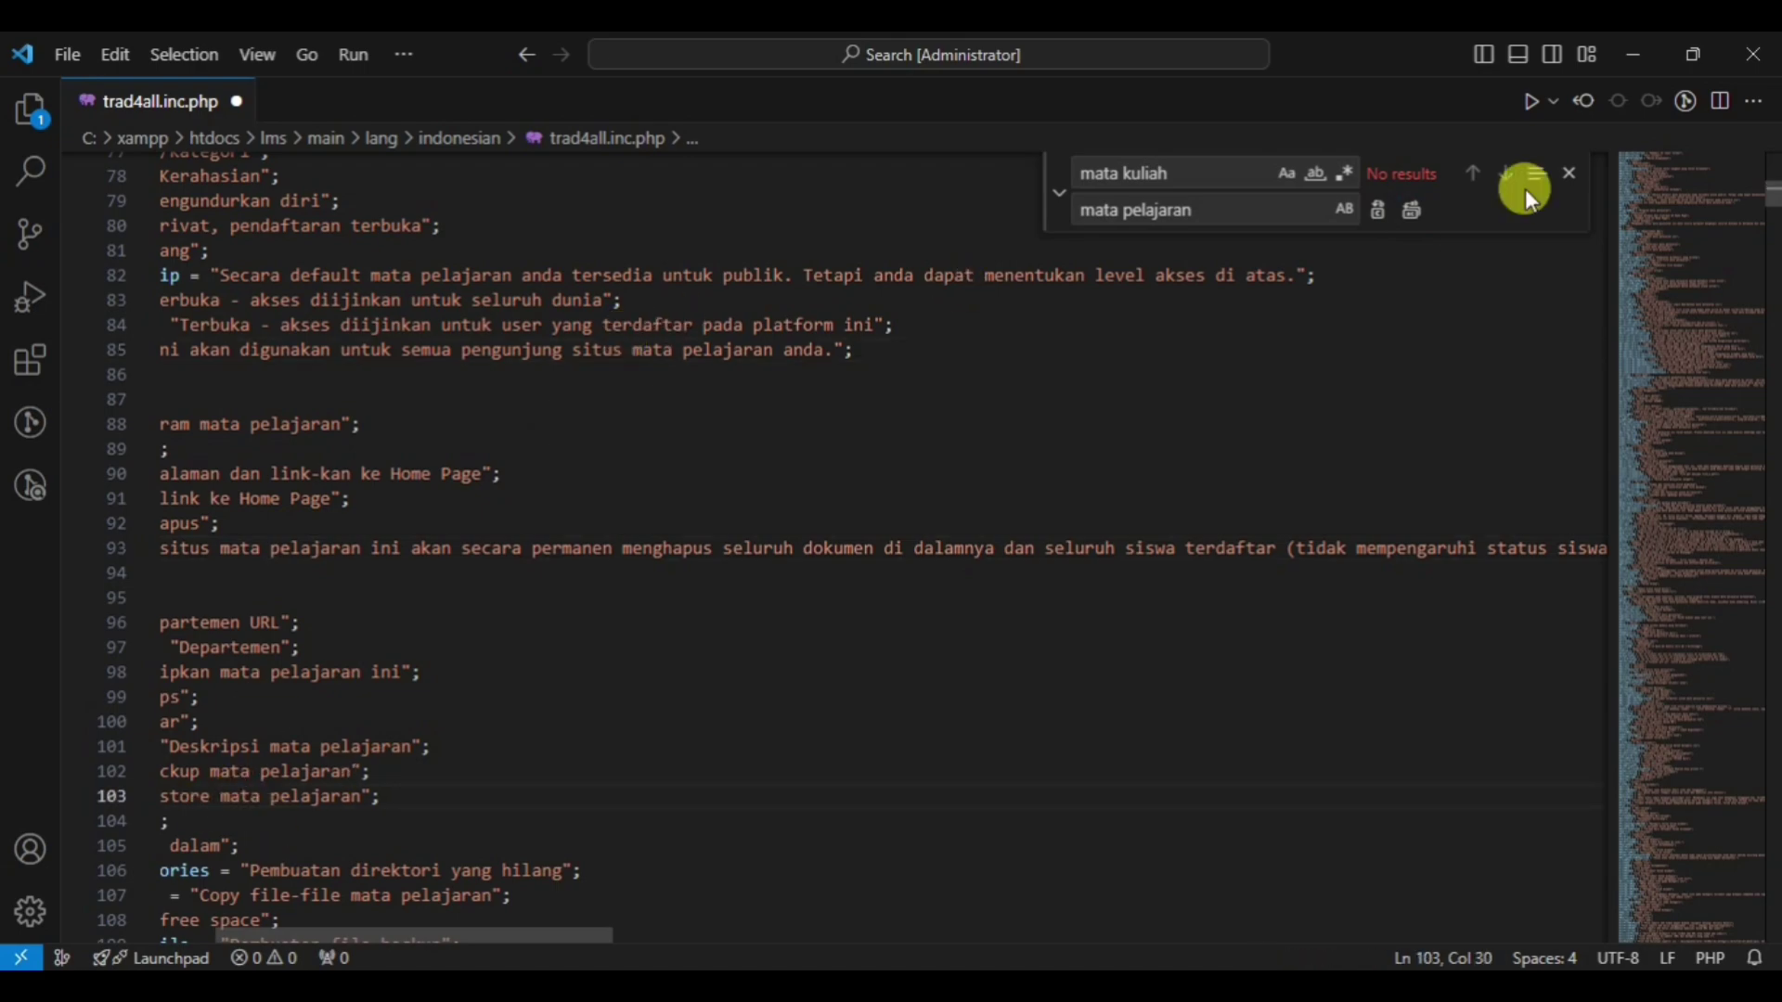
pyautogui.click(1569, 173)
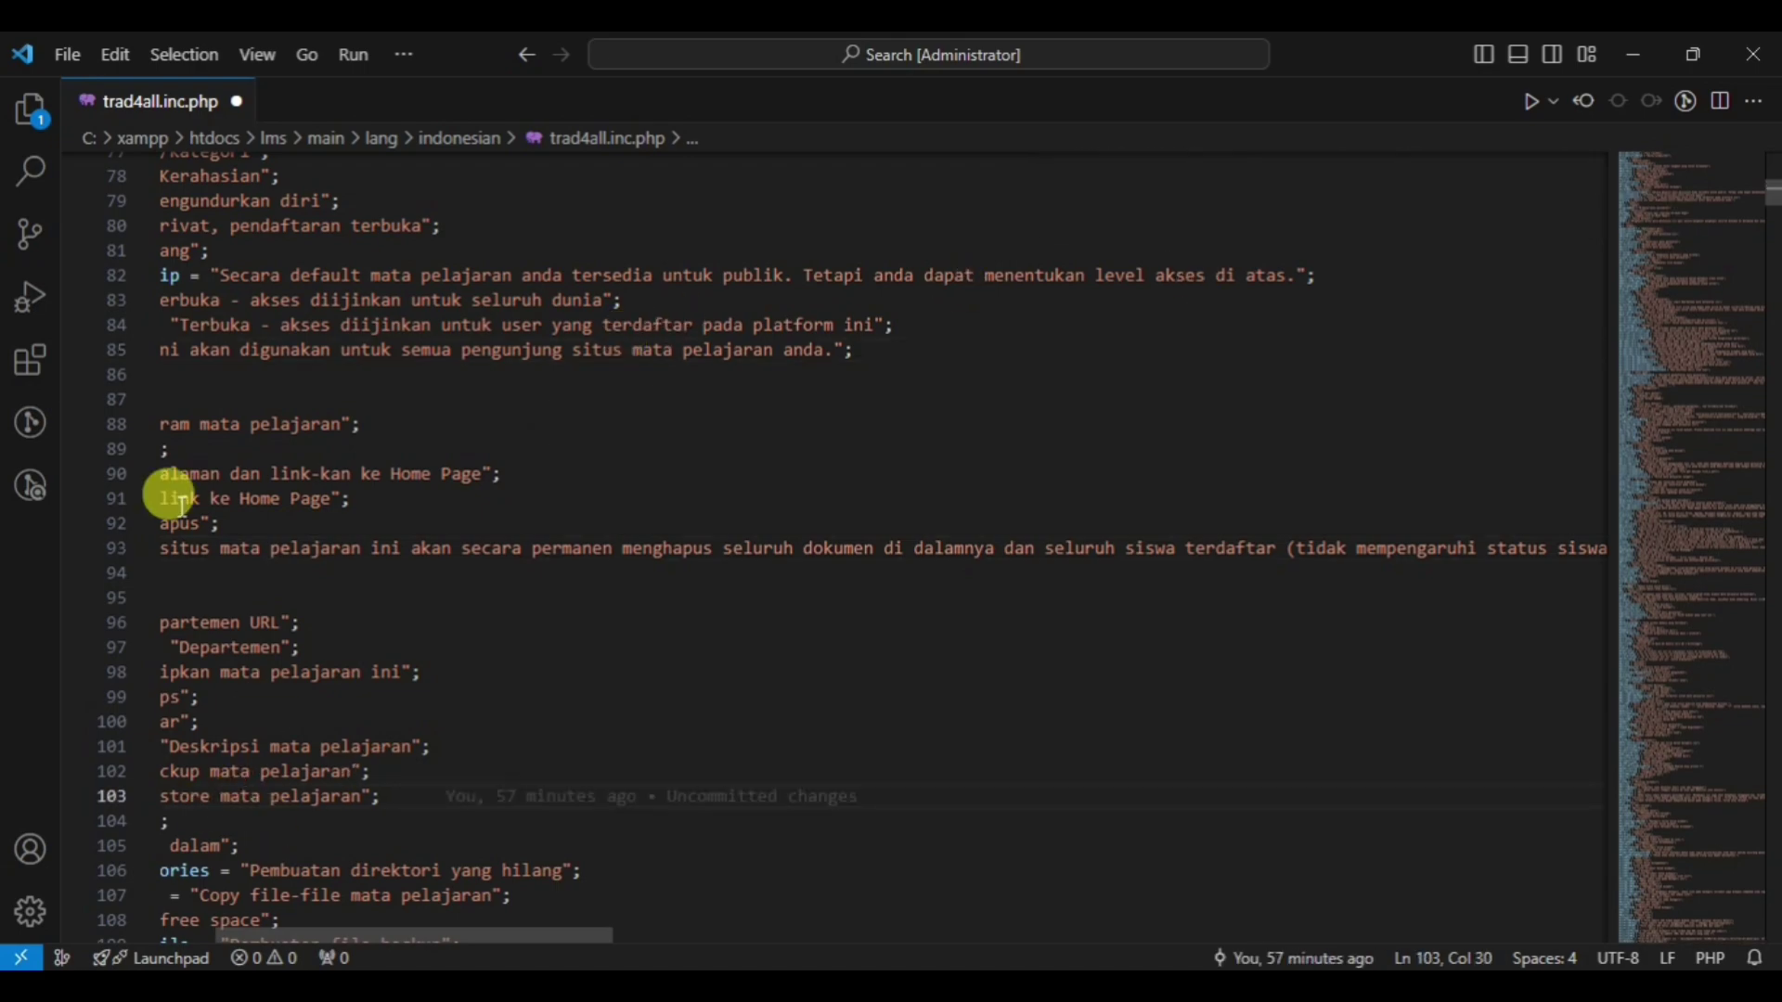
# Examine the replaced wording in the Scorm entries and look over the agenda entries near the start of the file
pyautogui.scroll(8, 171, 506)
pyautogui.click(401, 534)
pyautogui.scroll(3, 931, 760)
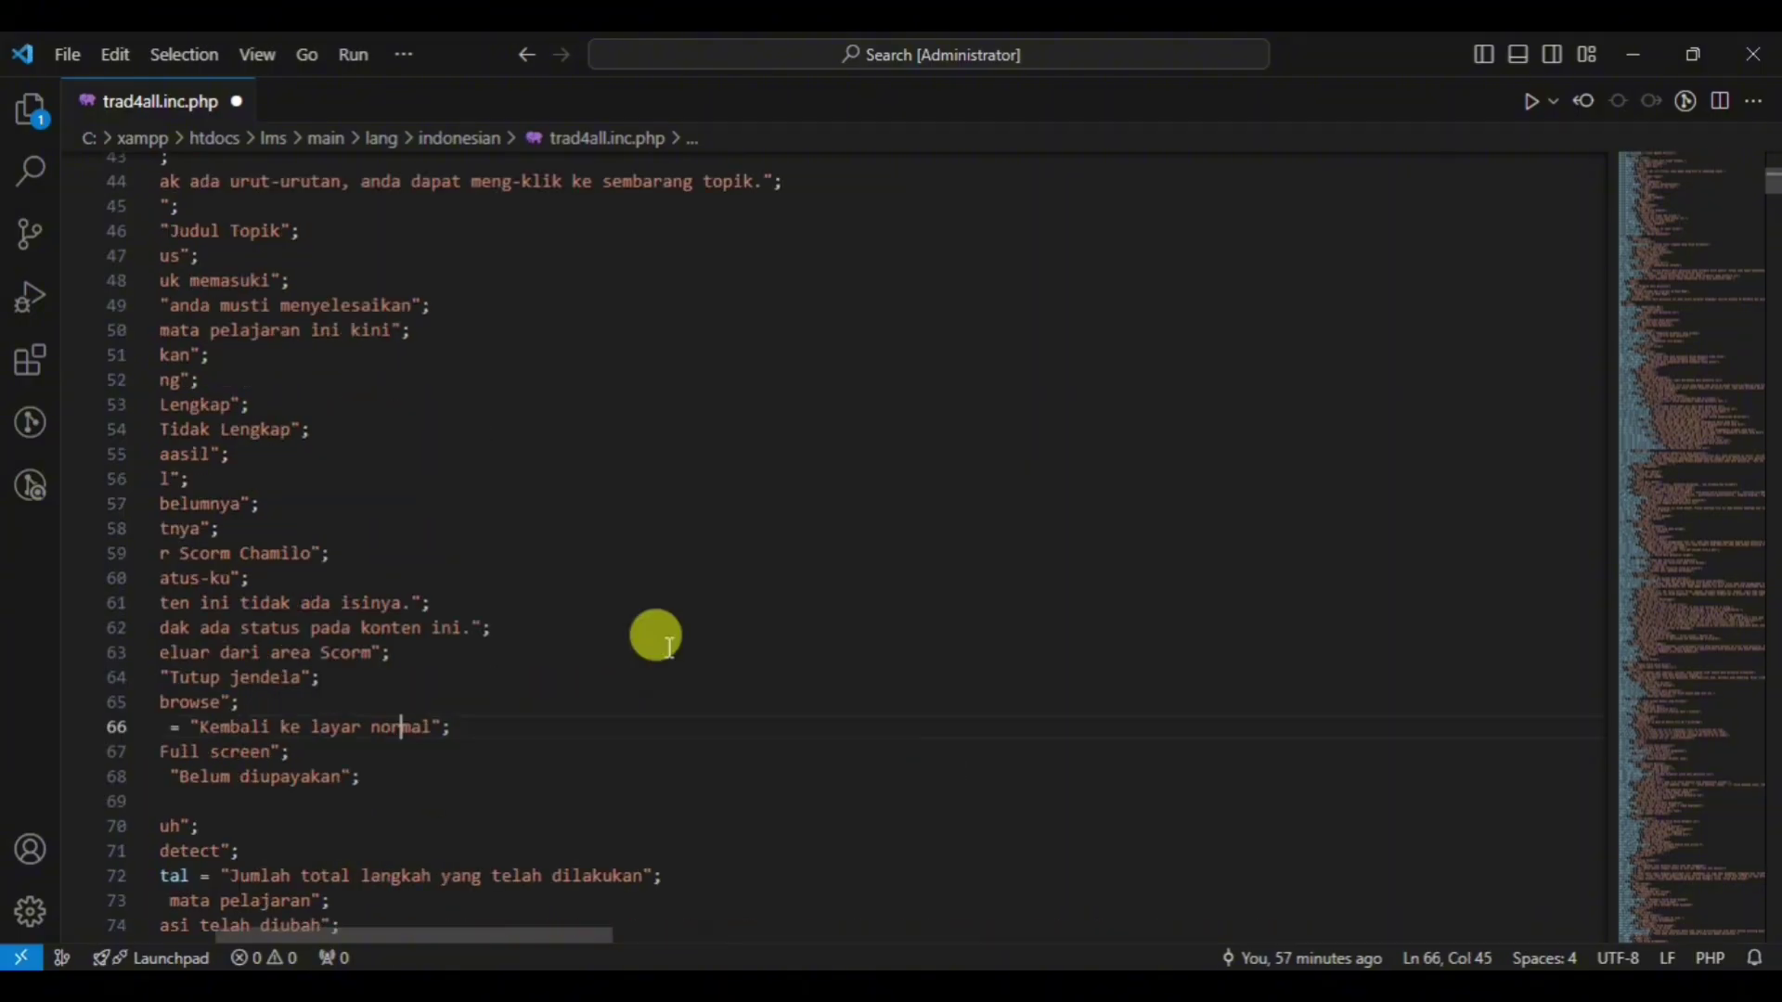
pyautogui.press('Up')
pyautogui.press('Up')
pyautogui.press('Up')
pyautogui.moveTo(577, 944); pyautogui.dragTo(520, 939)
pyautogui.scroll(3, 458, 734)
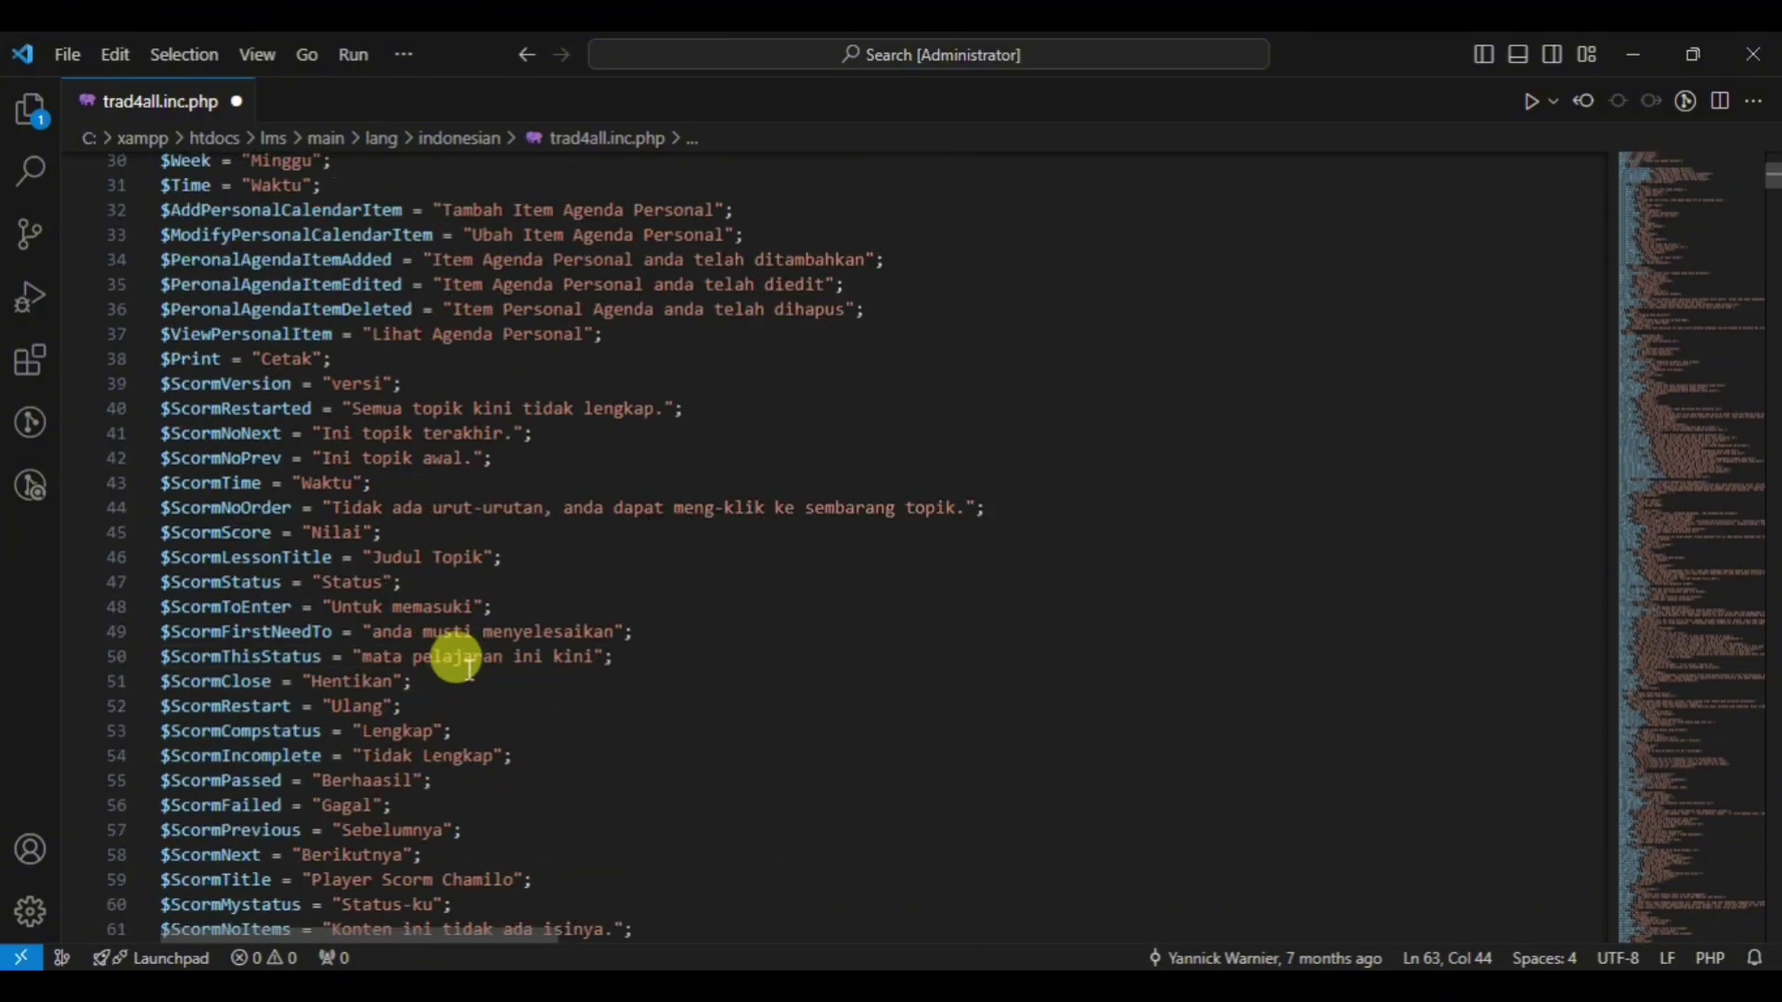
pyautogui.scroll(3, 423, 609)
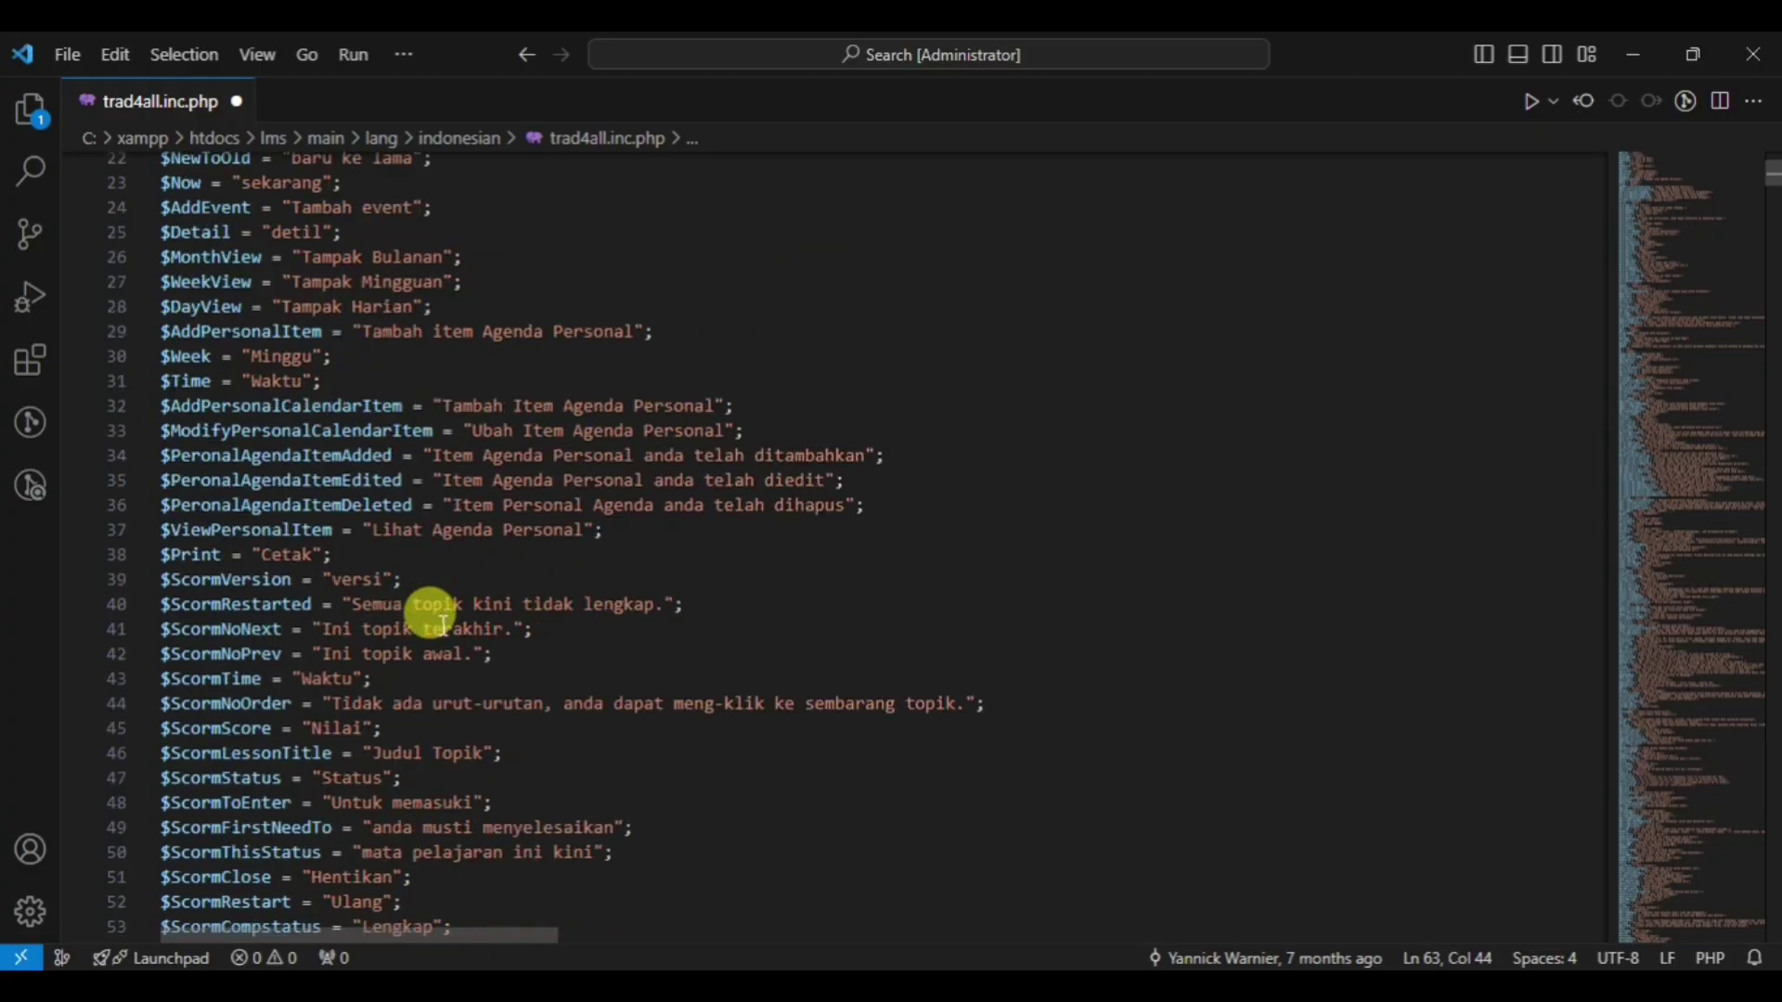
pyautogui.scroll(3, 390, 399)
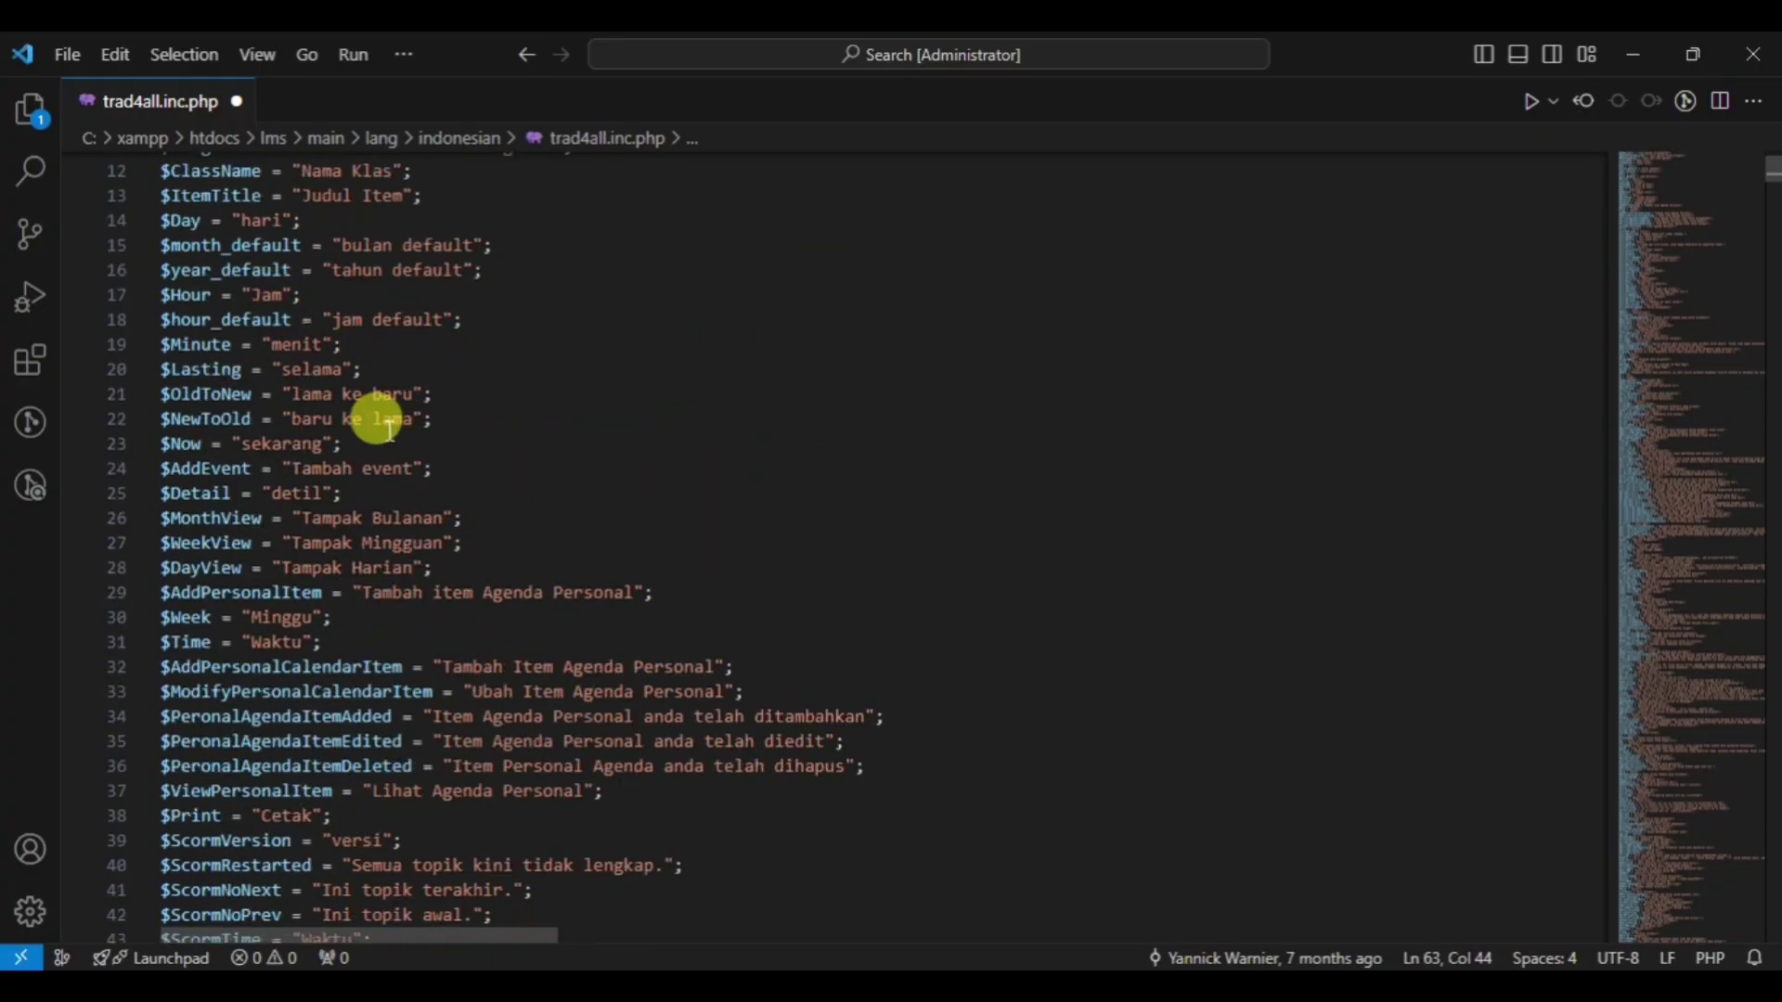
pyautogui.scroll(-7, 358, 452)
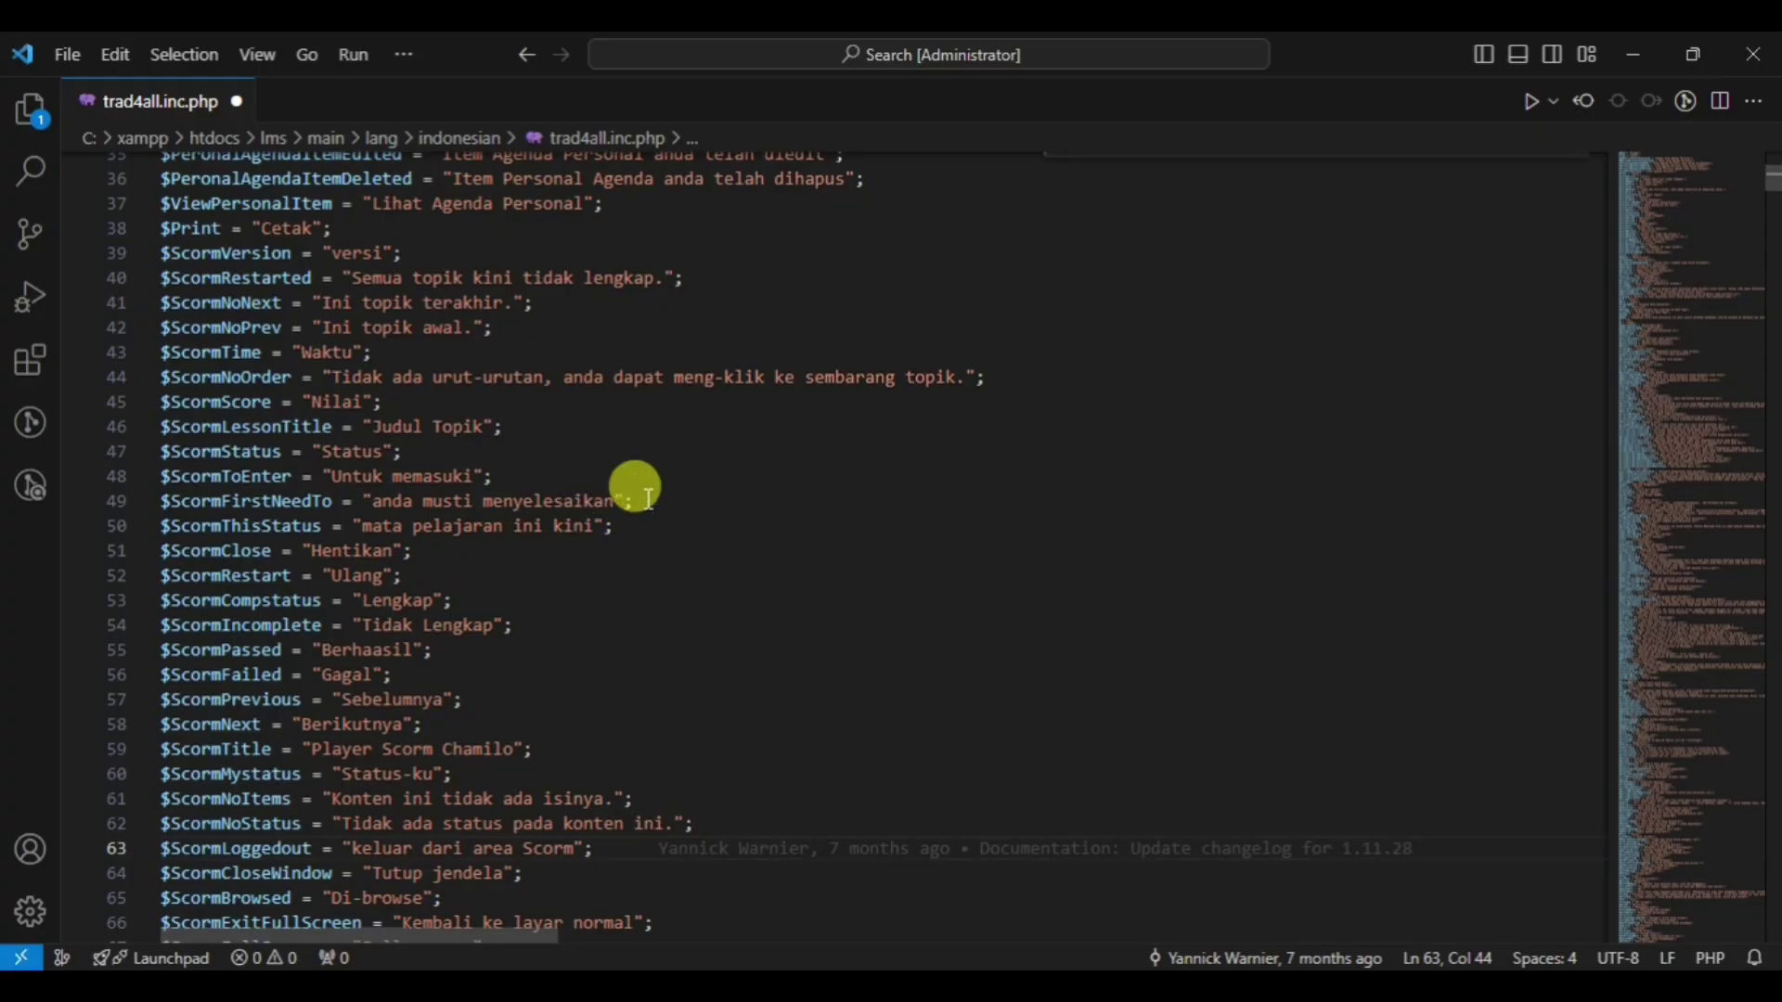
# Search the file for "mata pelajaran ku" and compare the $MyCourses match with the site's navigation label in the browser
pyautogui.hotkey('ctrl', 'f')
pyautogui.press('BackSpace')
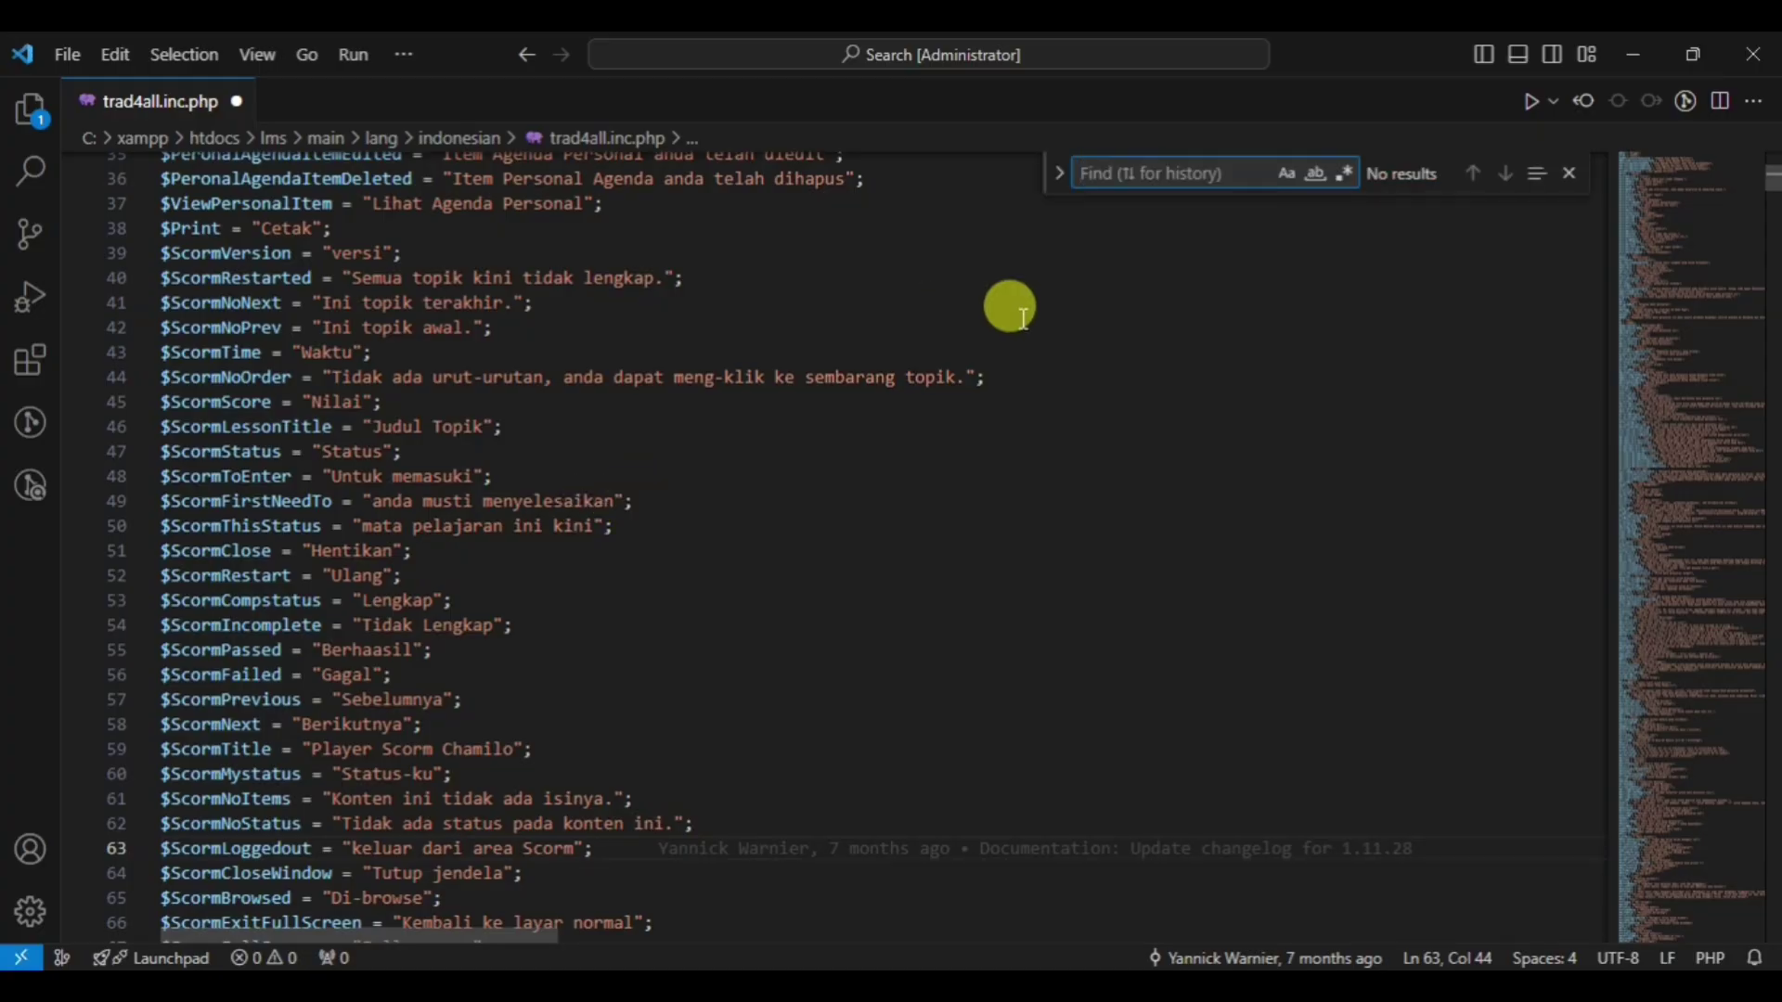
pyautogui.write('mata pe')
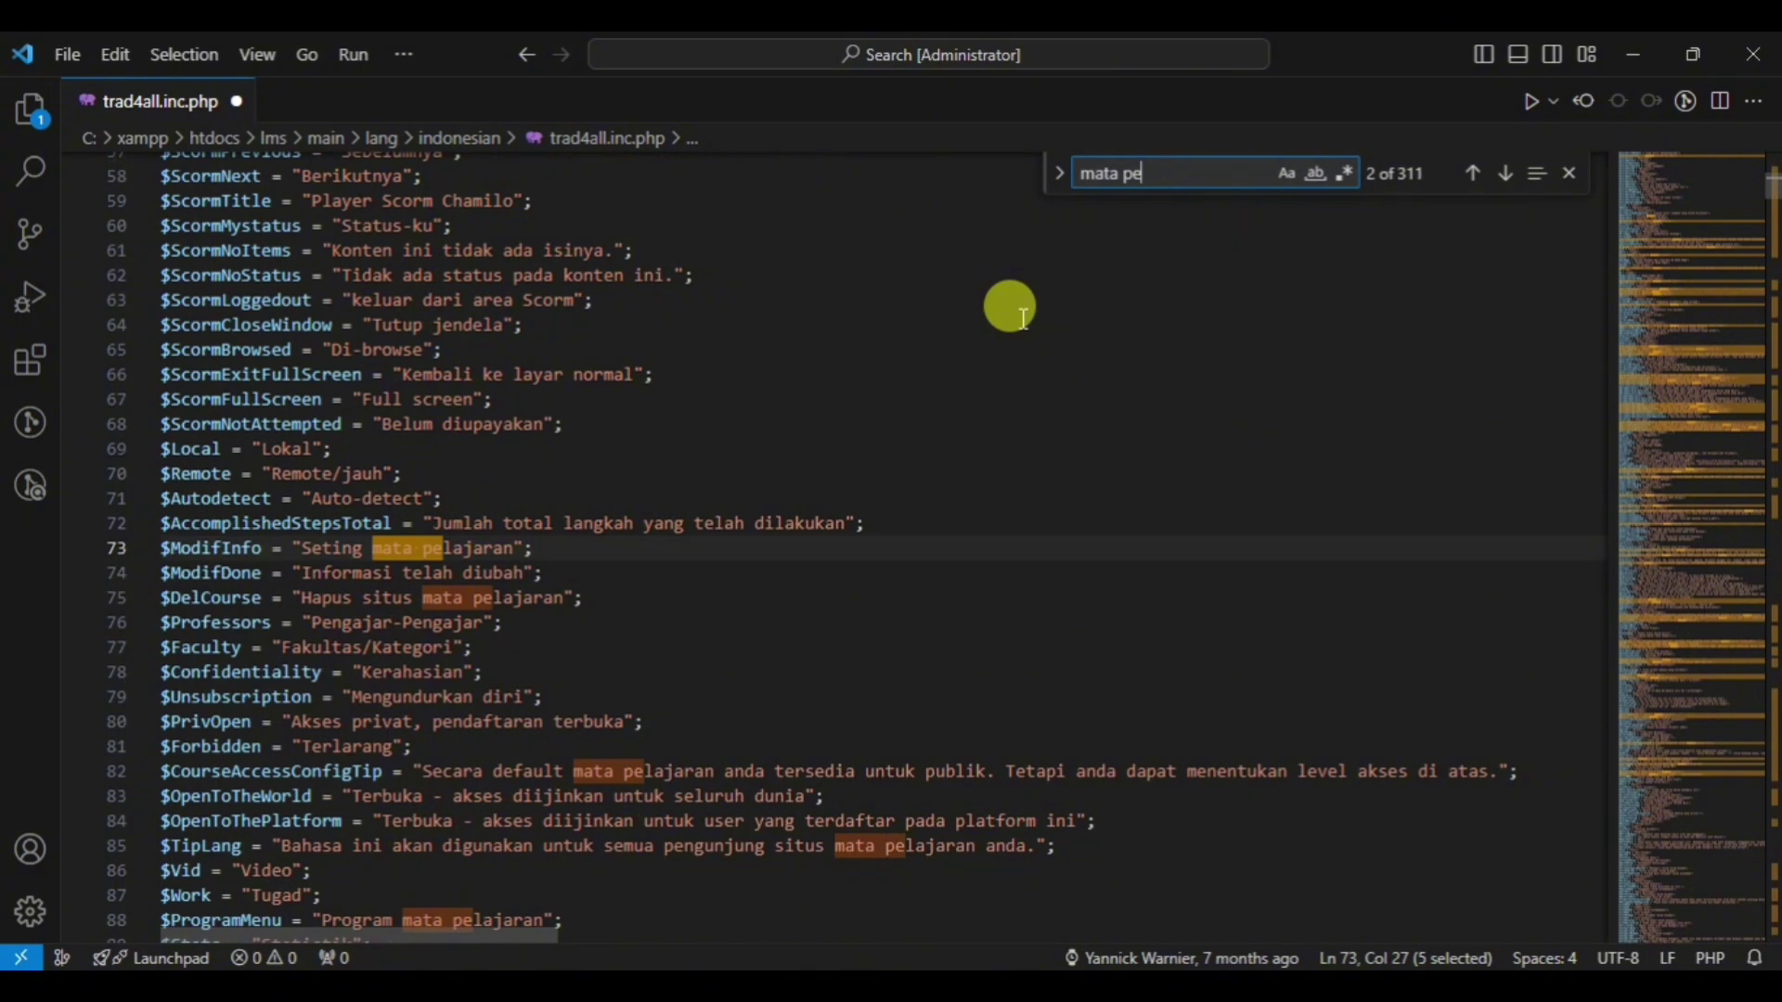
pyautogui.write('lajaran ')
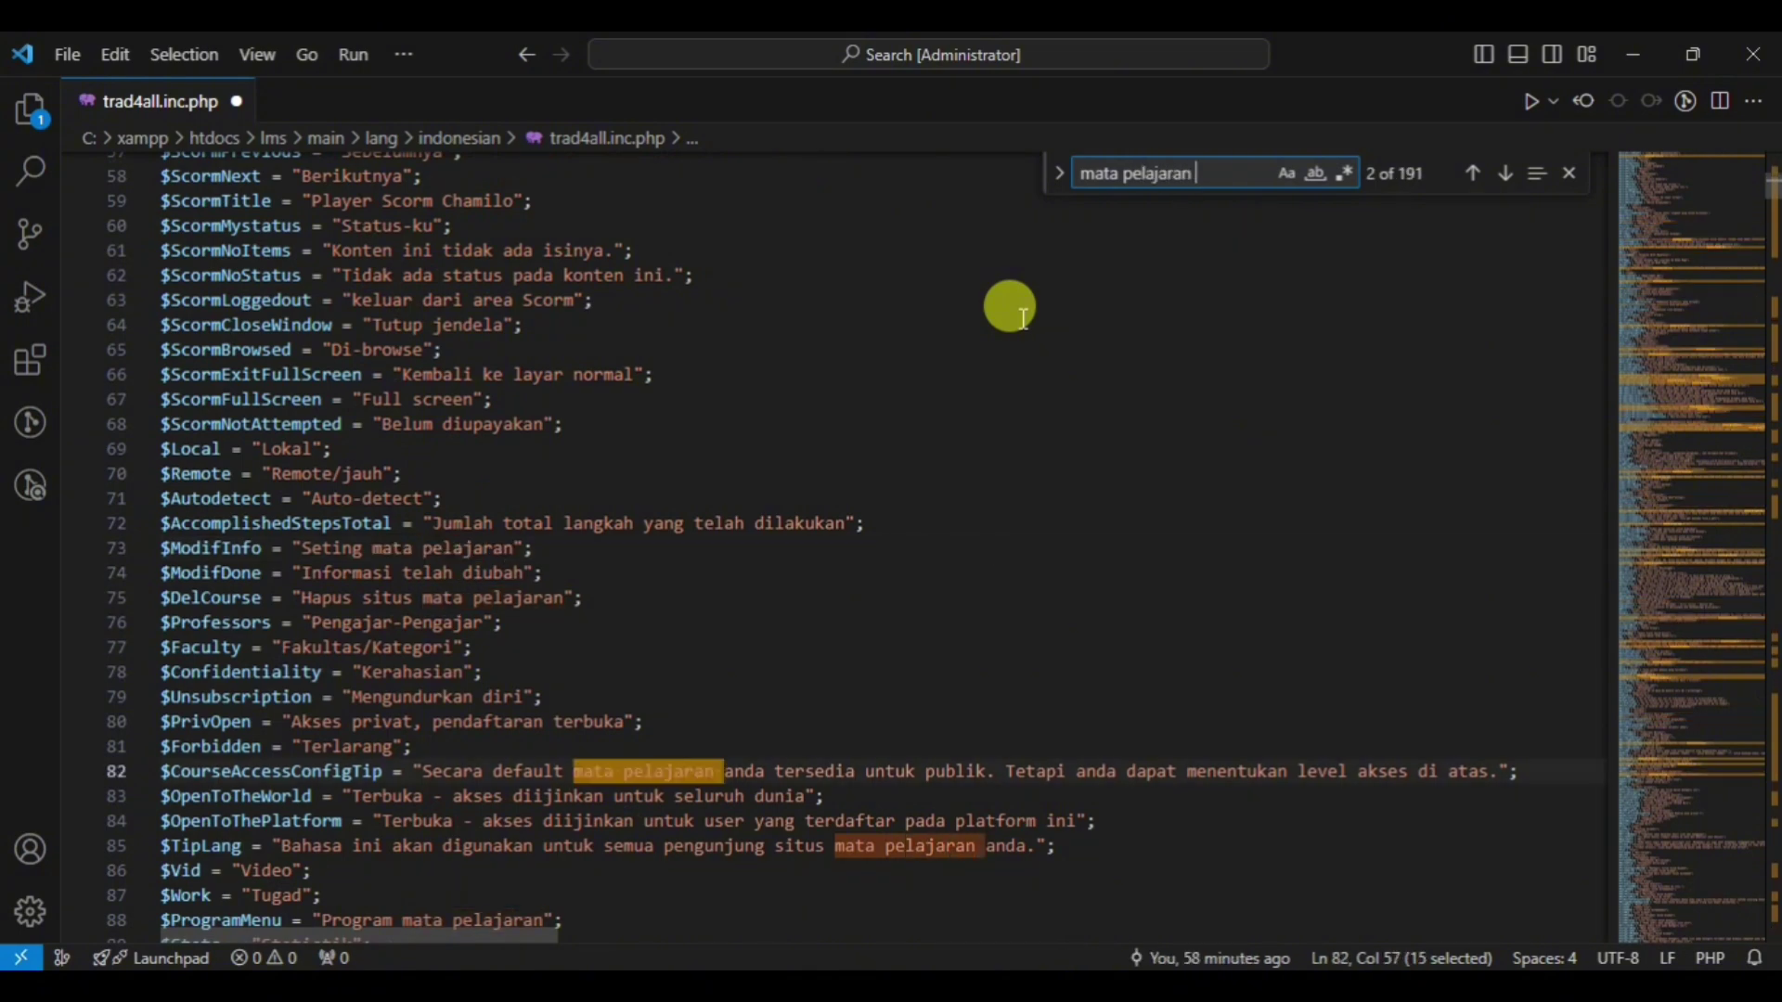
pyautogui.write('ku')
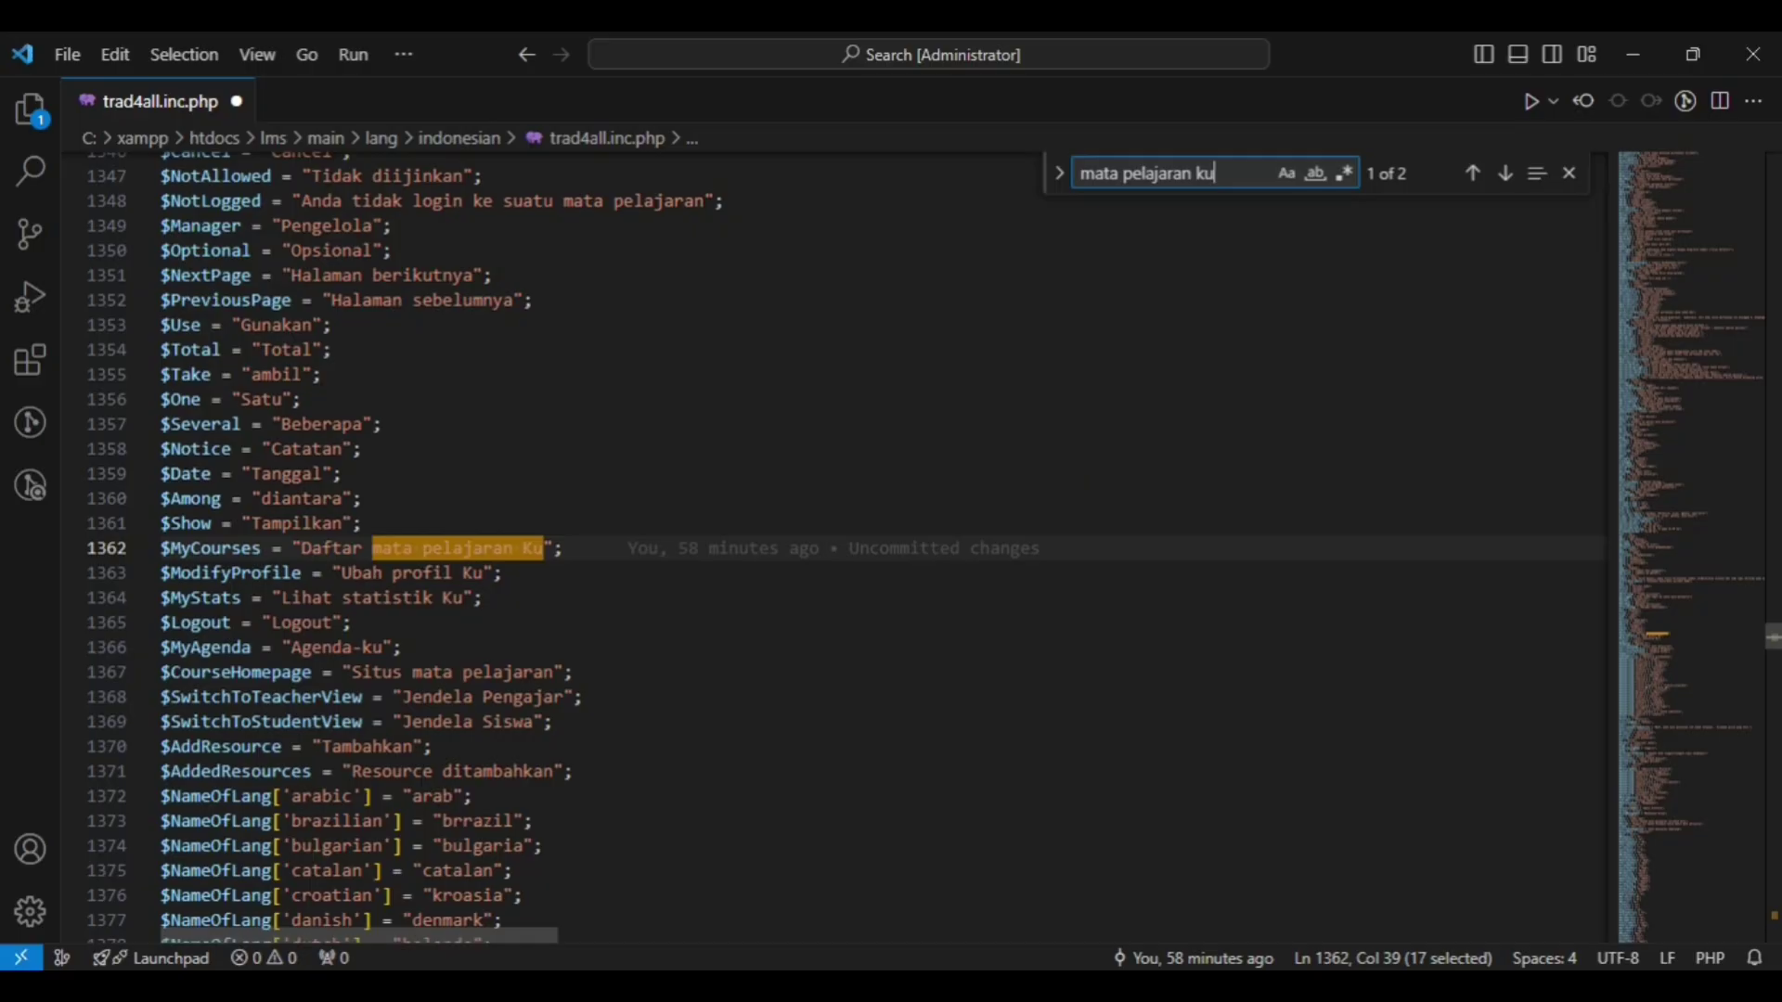
pyautogui.hotkey('alt', 'Tab')
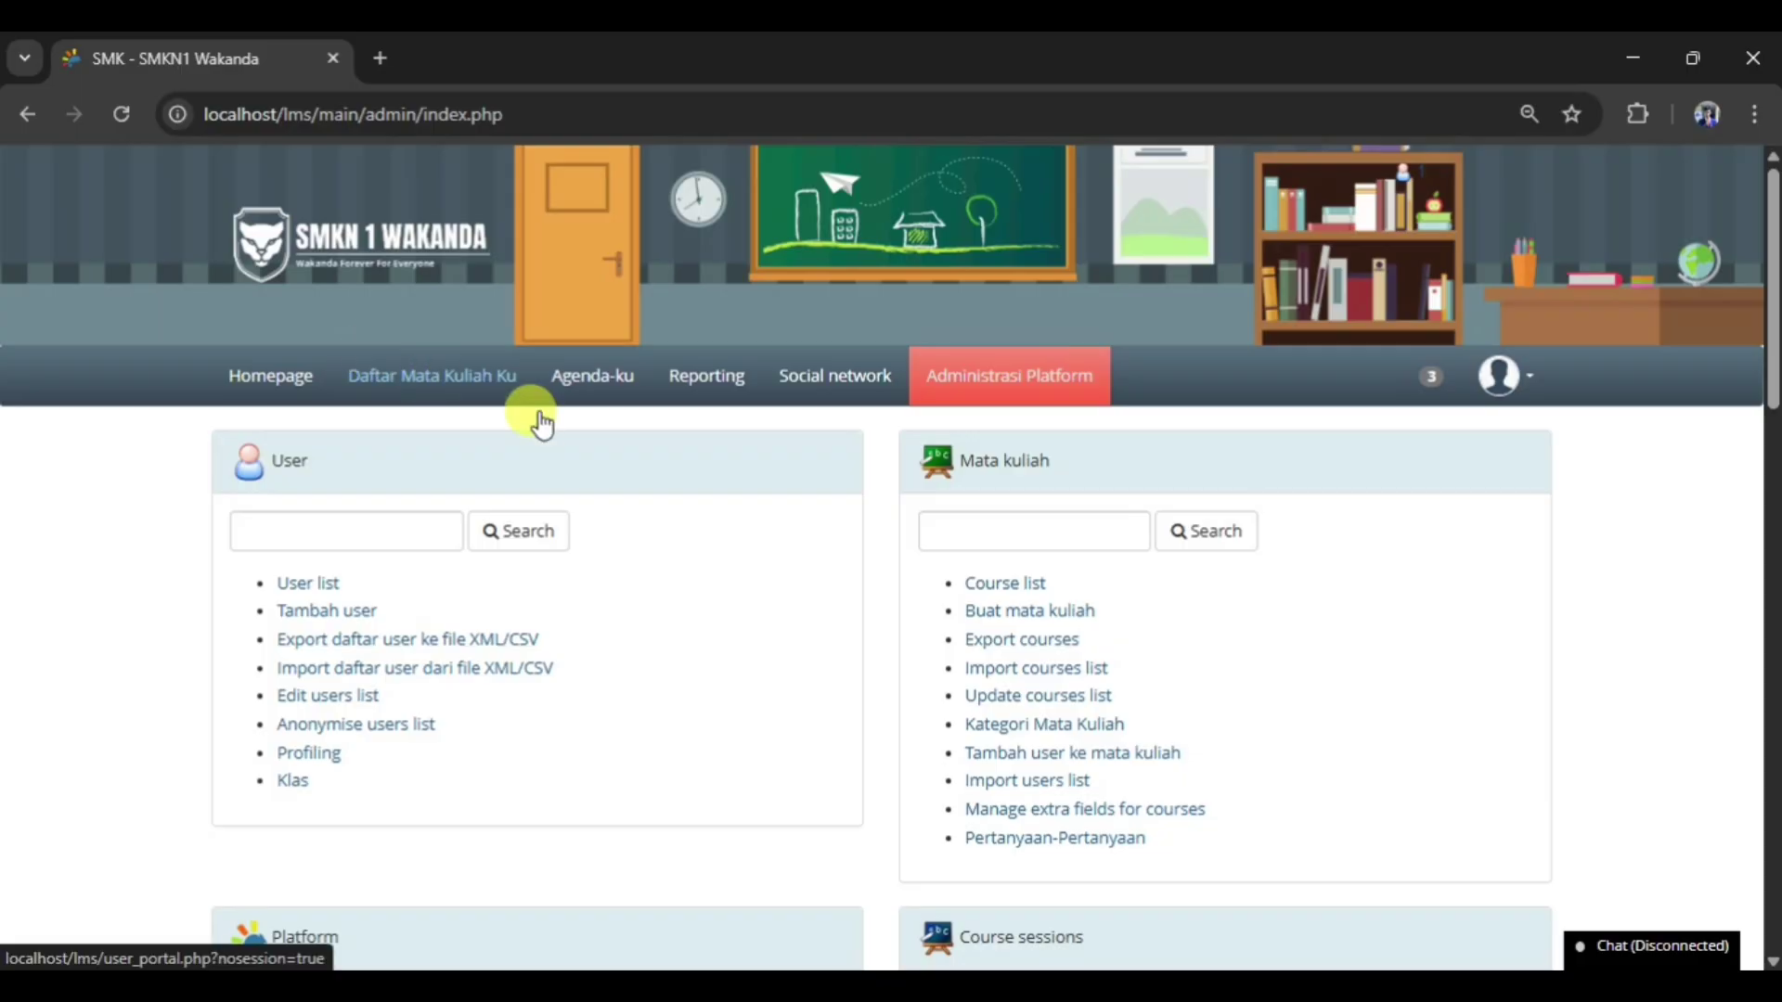
pyautogui.hotkey('alt', 'Tab')
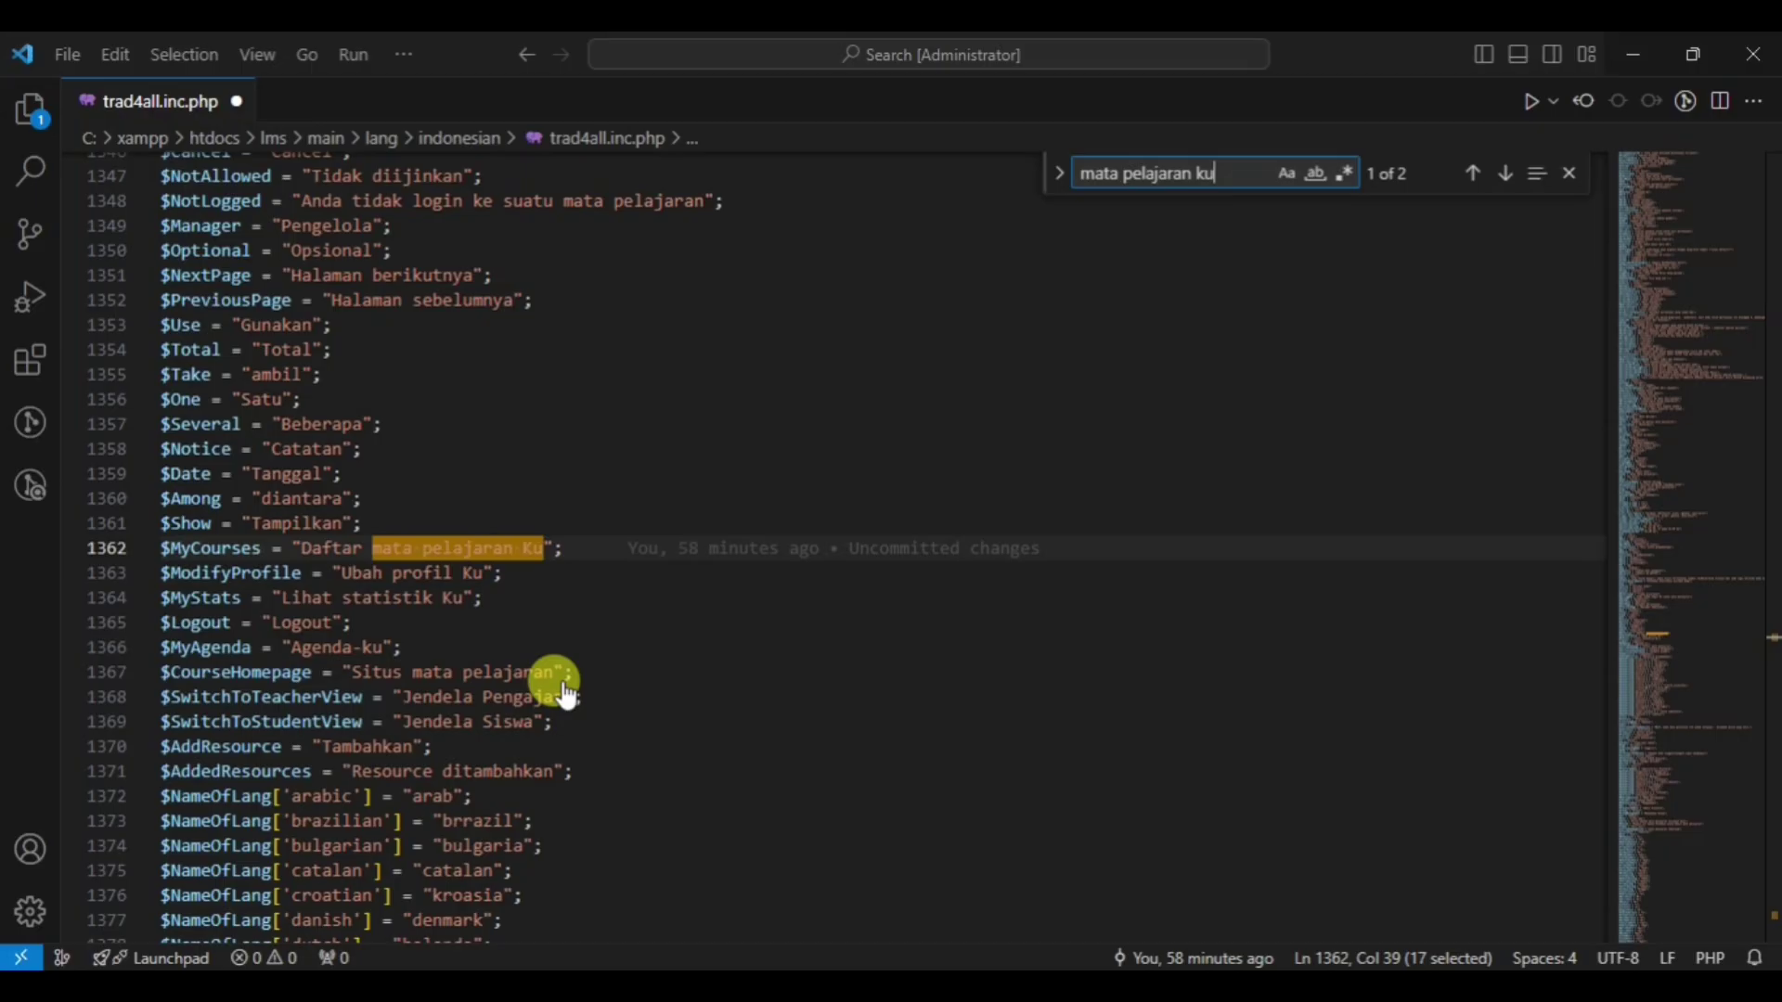
# Remove " Ku" from the $MyCourses text on line 1362 to leave "Daftar mata pelajaran", and save the file
pyautogui.press('Right')
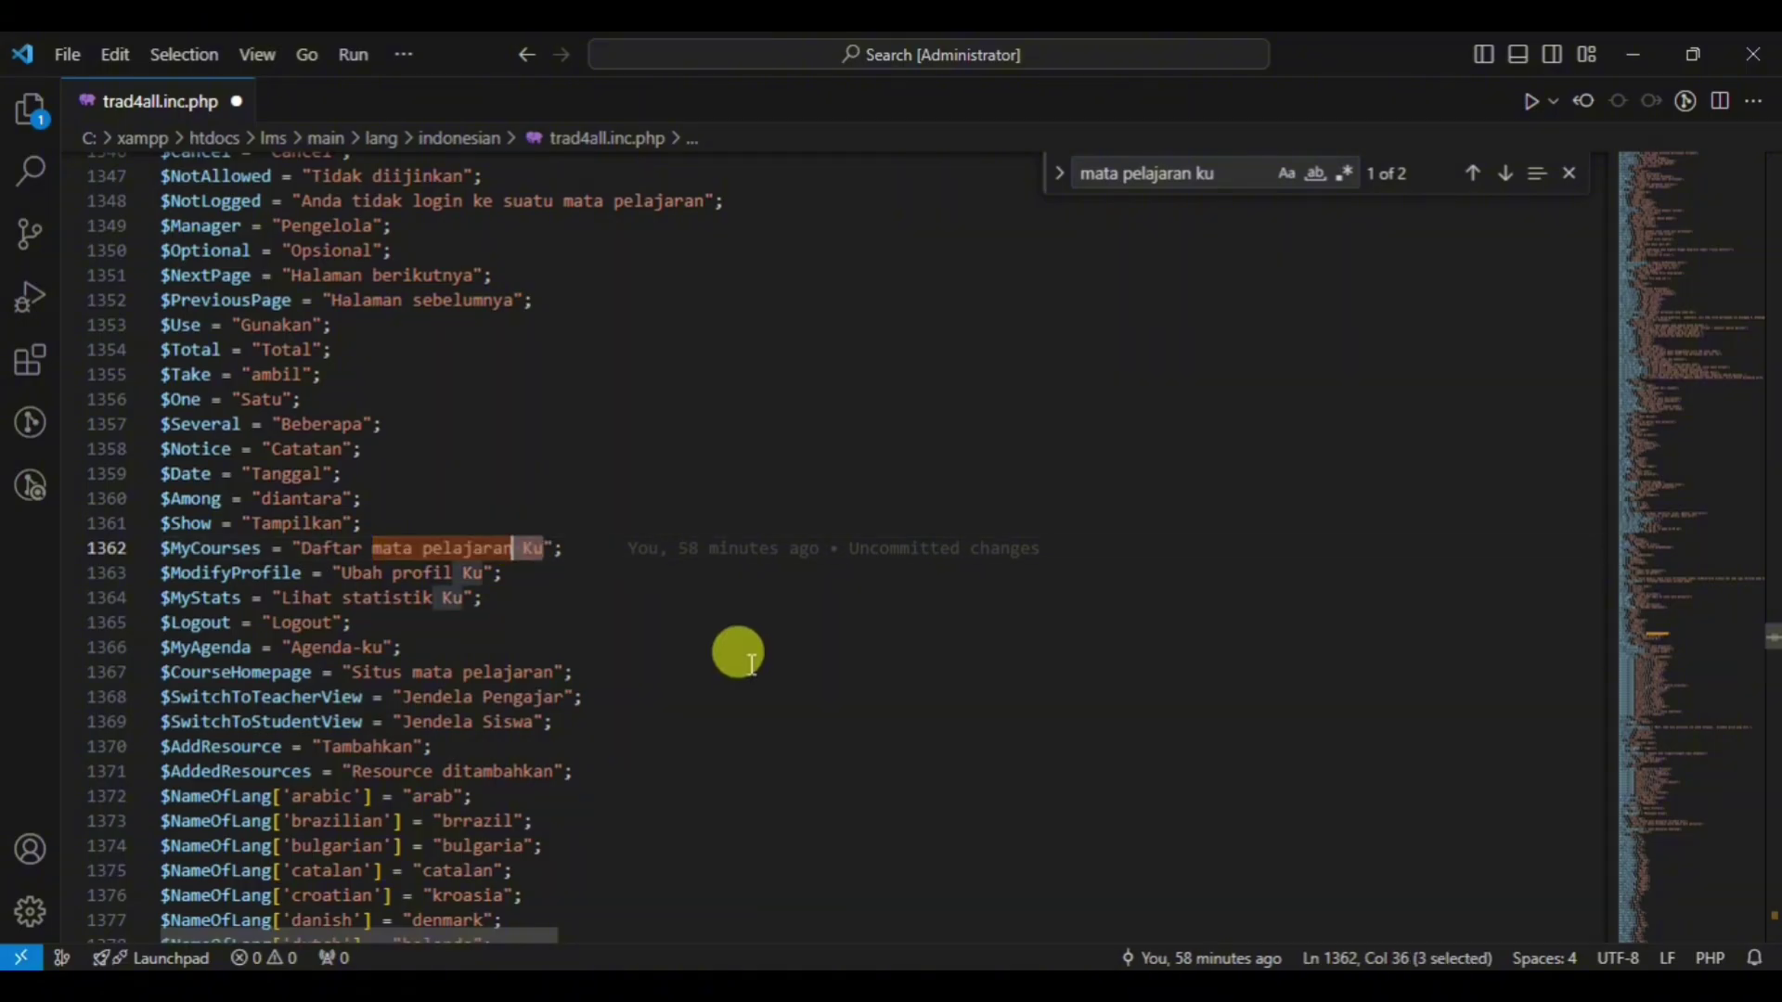
pyautogui.press('BackSpace')
pyautogui.press('BackSpace')
pyautogui.press('BackSpace')
pyautogui.click(371, 547)
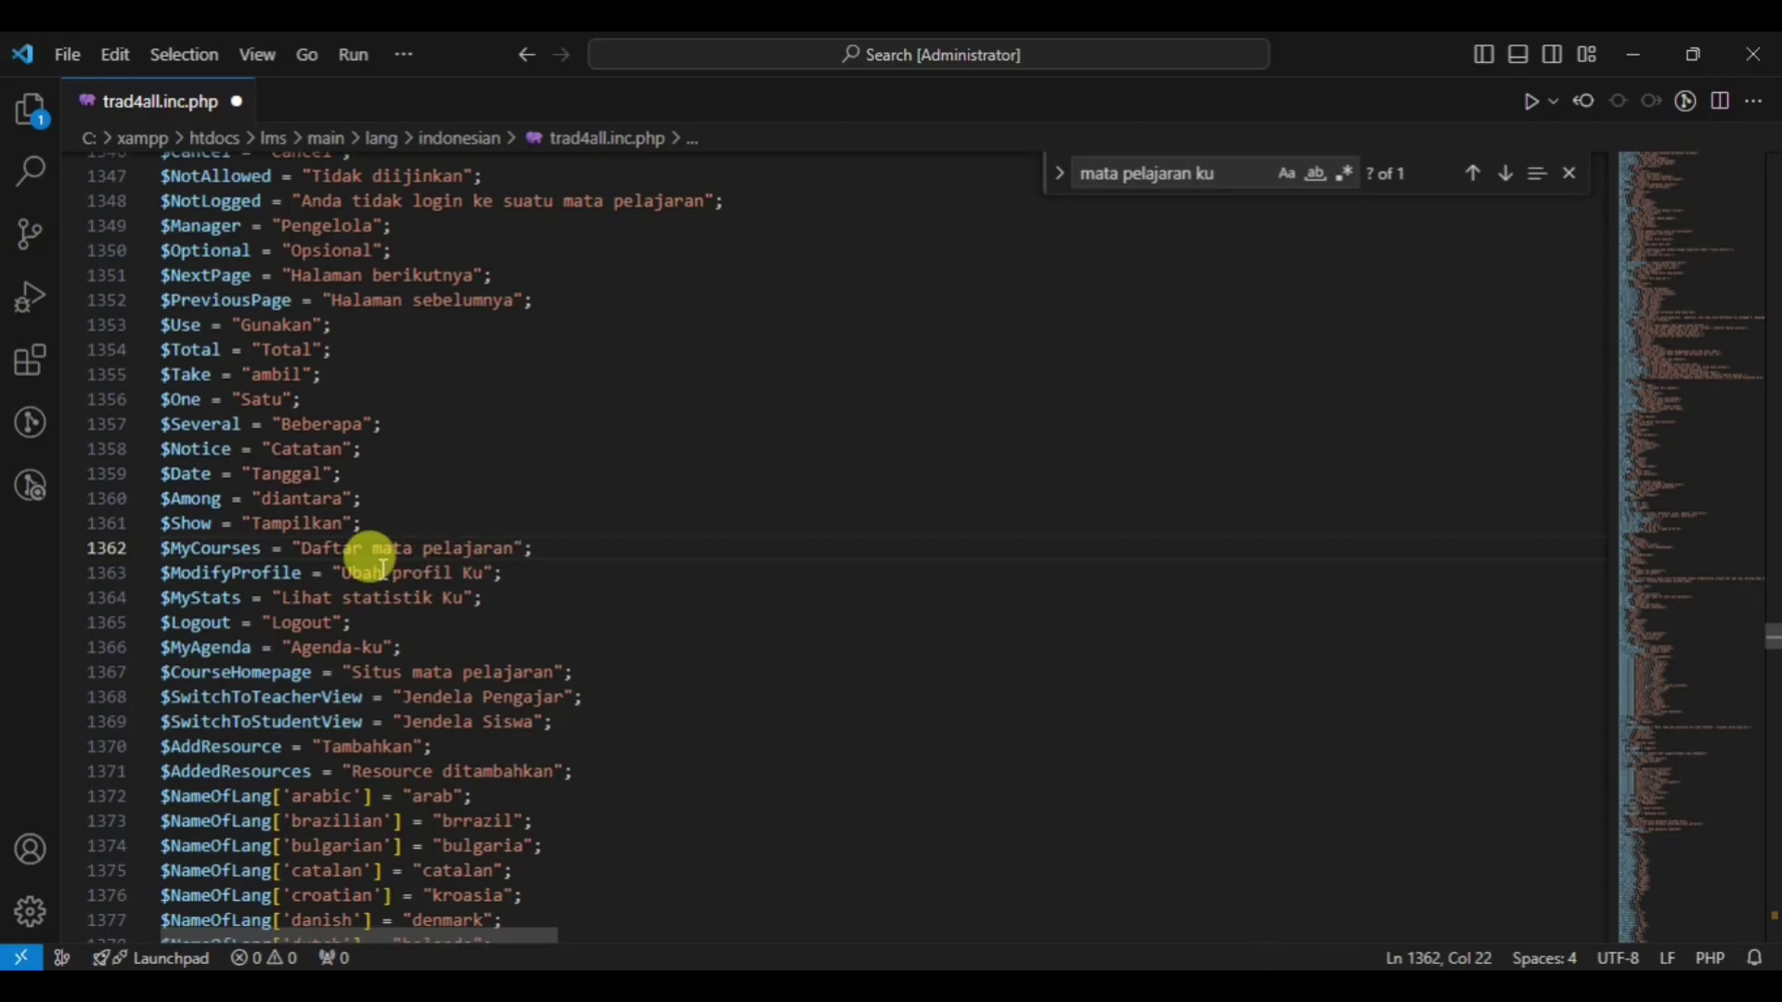
pyautogui.hotkey('ctrl', 's')
pyautogui.moveTo(367, 547); pyautogui.dragTo(300, 548)
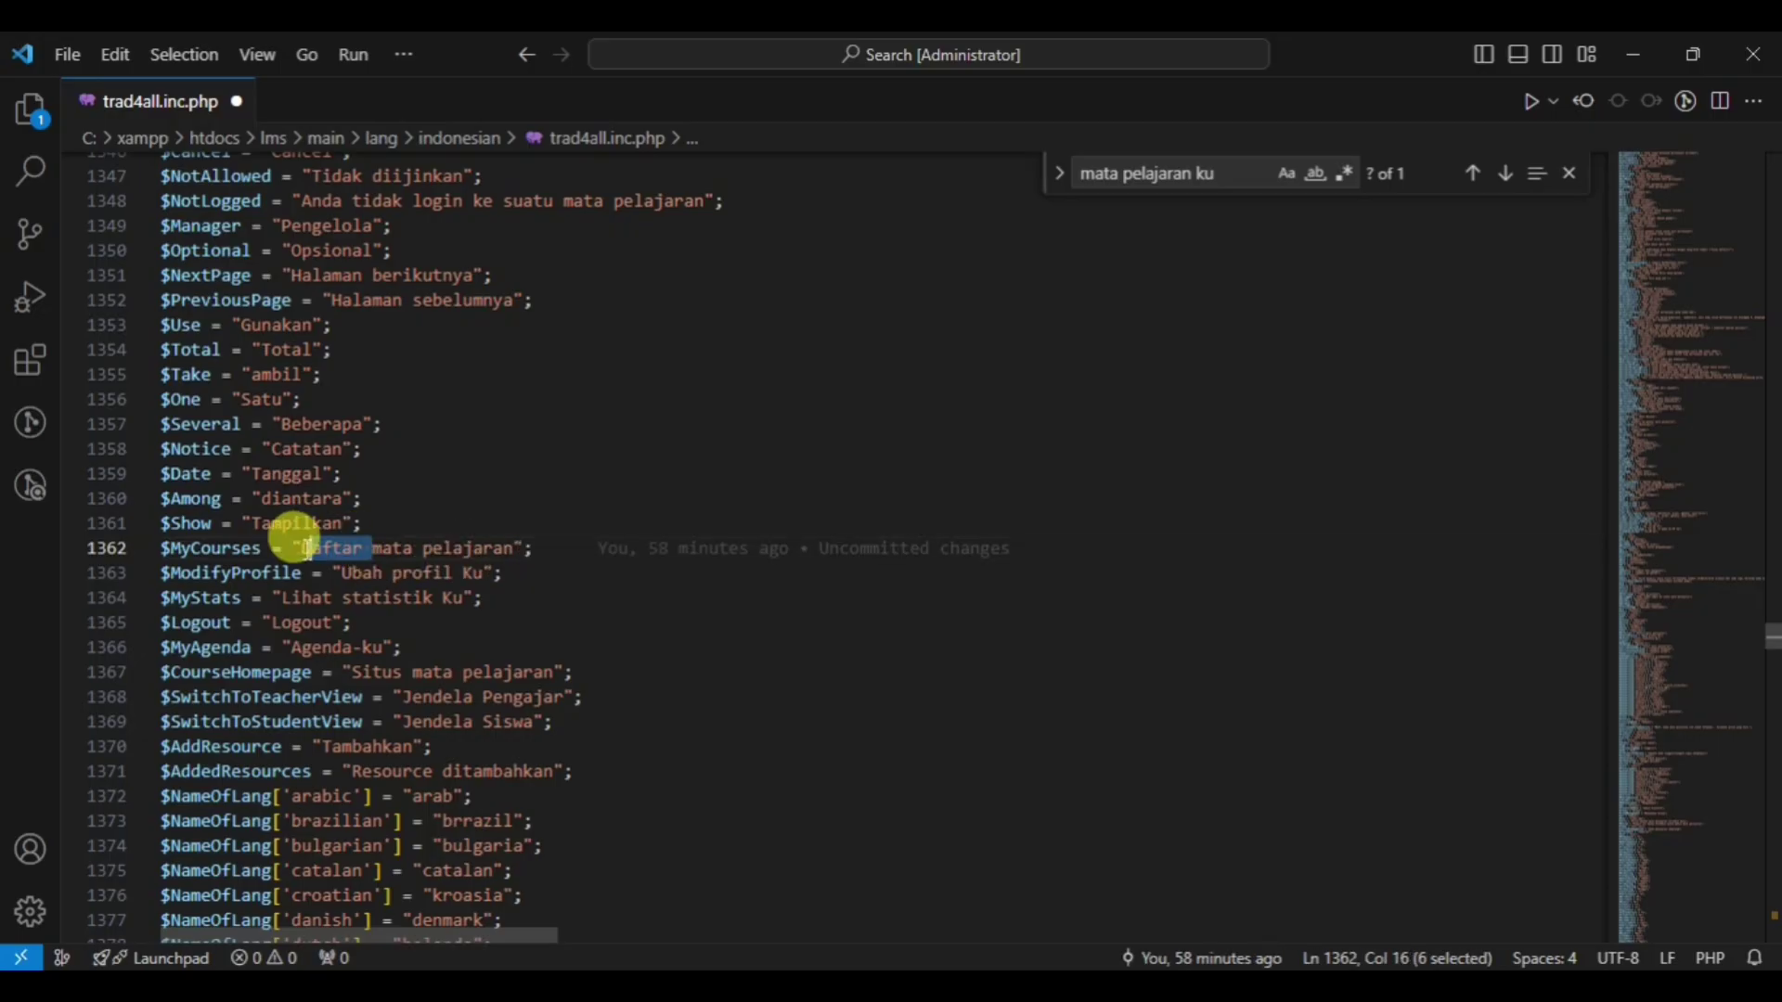
pyautogui.click(497, 548)
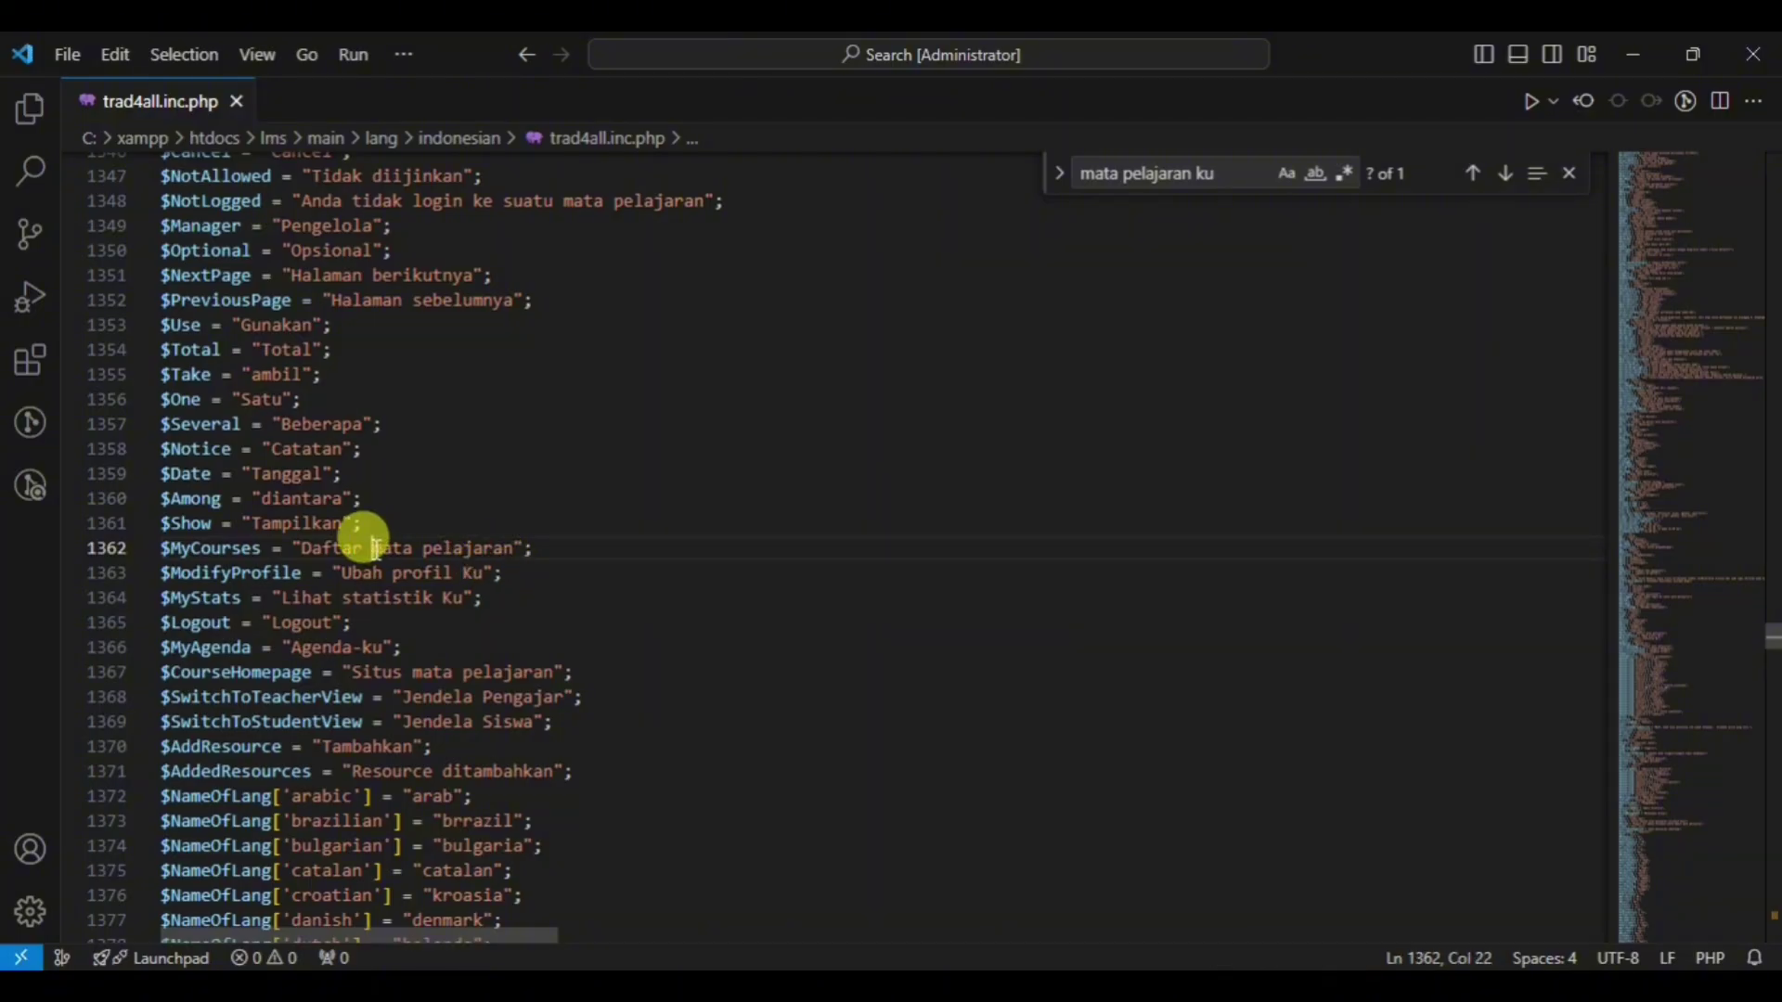
# Append "ku" to the $MyCourses text on line 1362 so it reads "Daftar mata pelajaranku", and save the file
pyautogui.moveTo(375, 548); pyautogui.dragTo(305, 549)
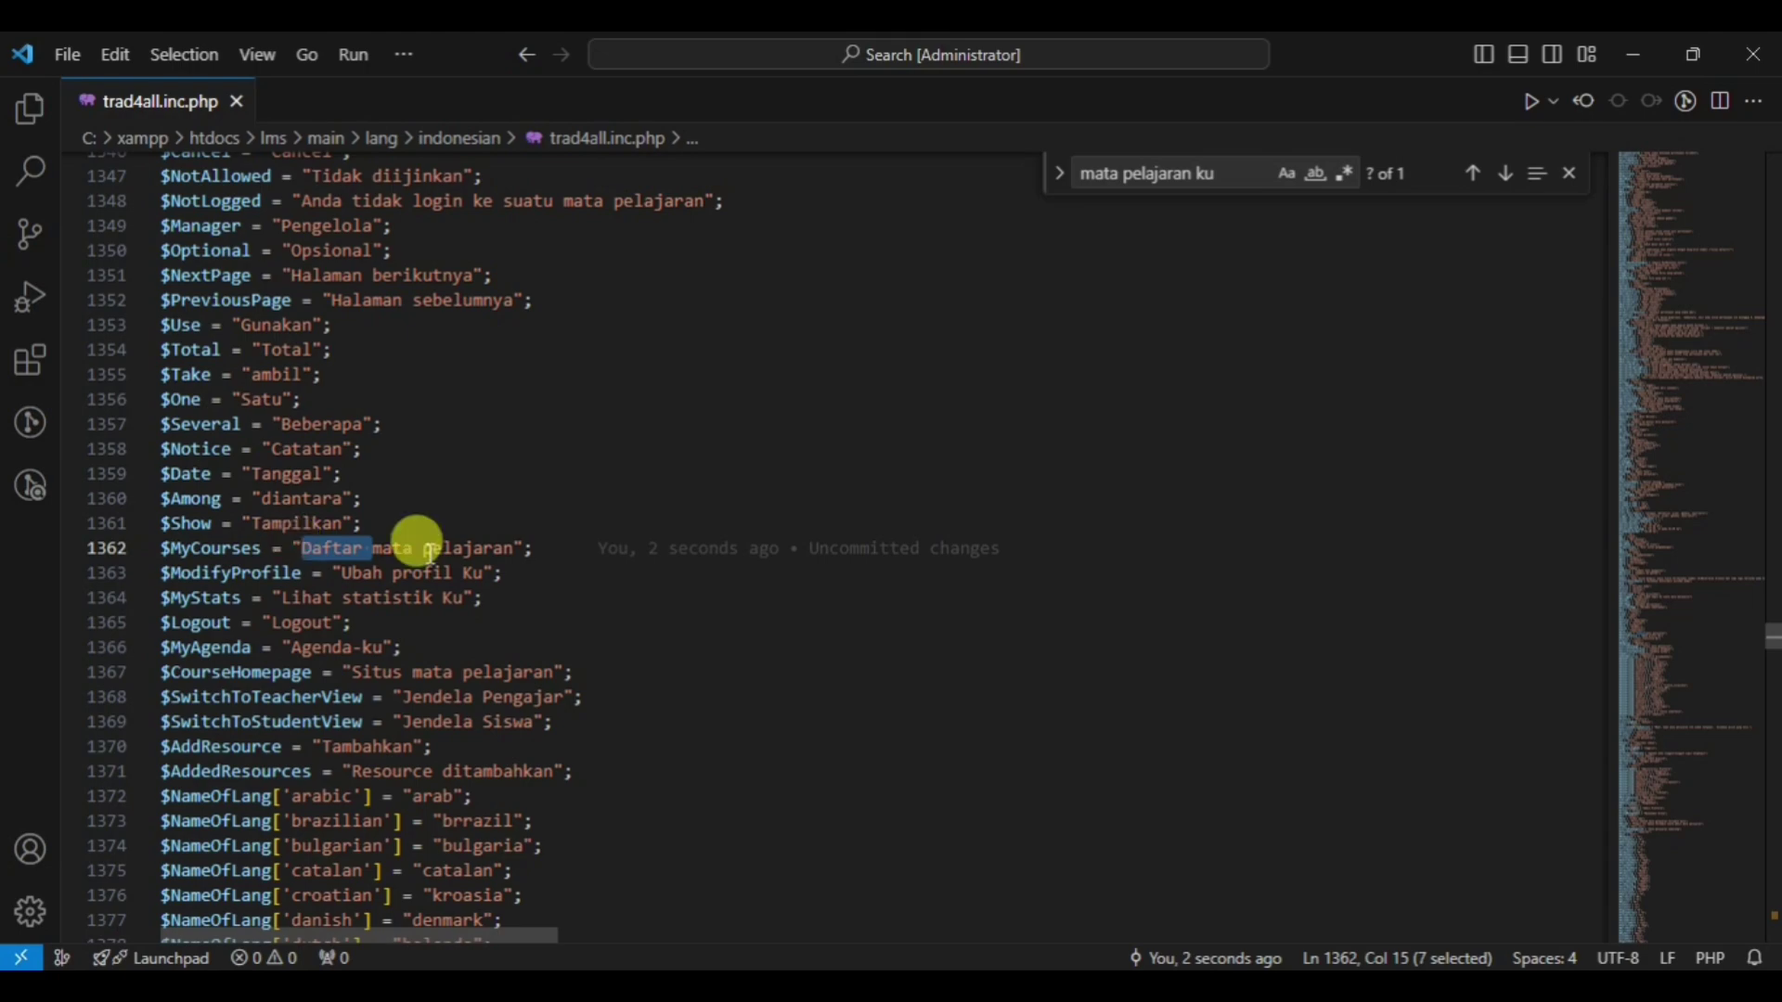
pyautogui.click(516, 550)
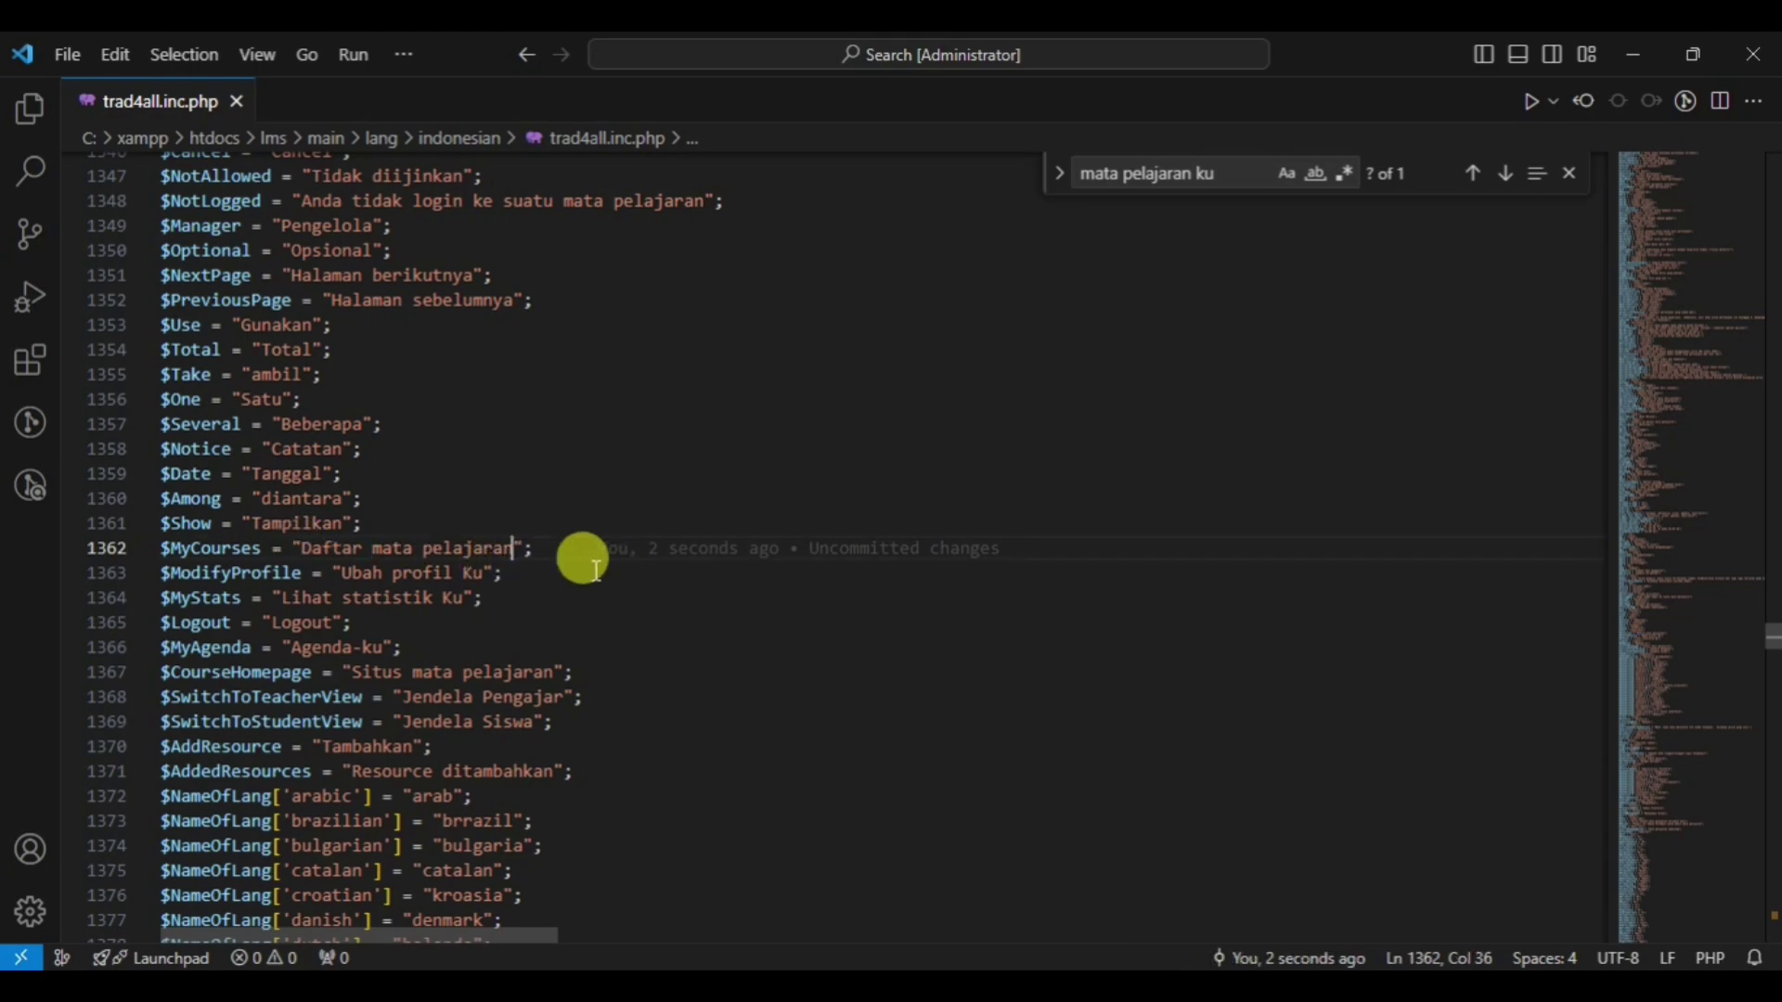
pyautogui.write('ku')
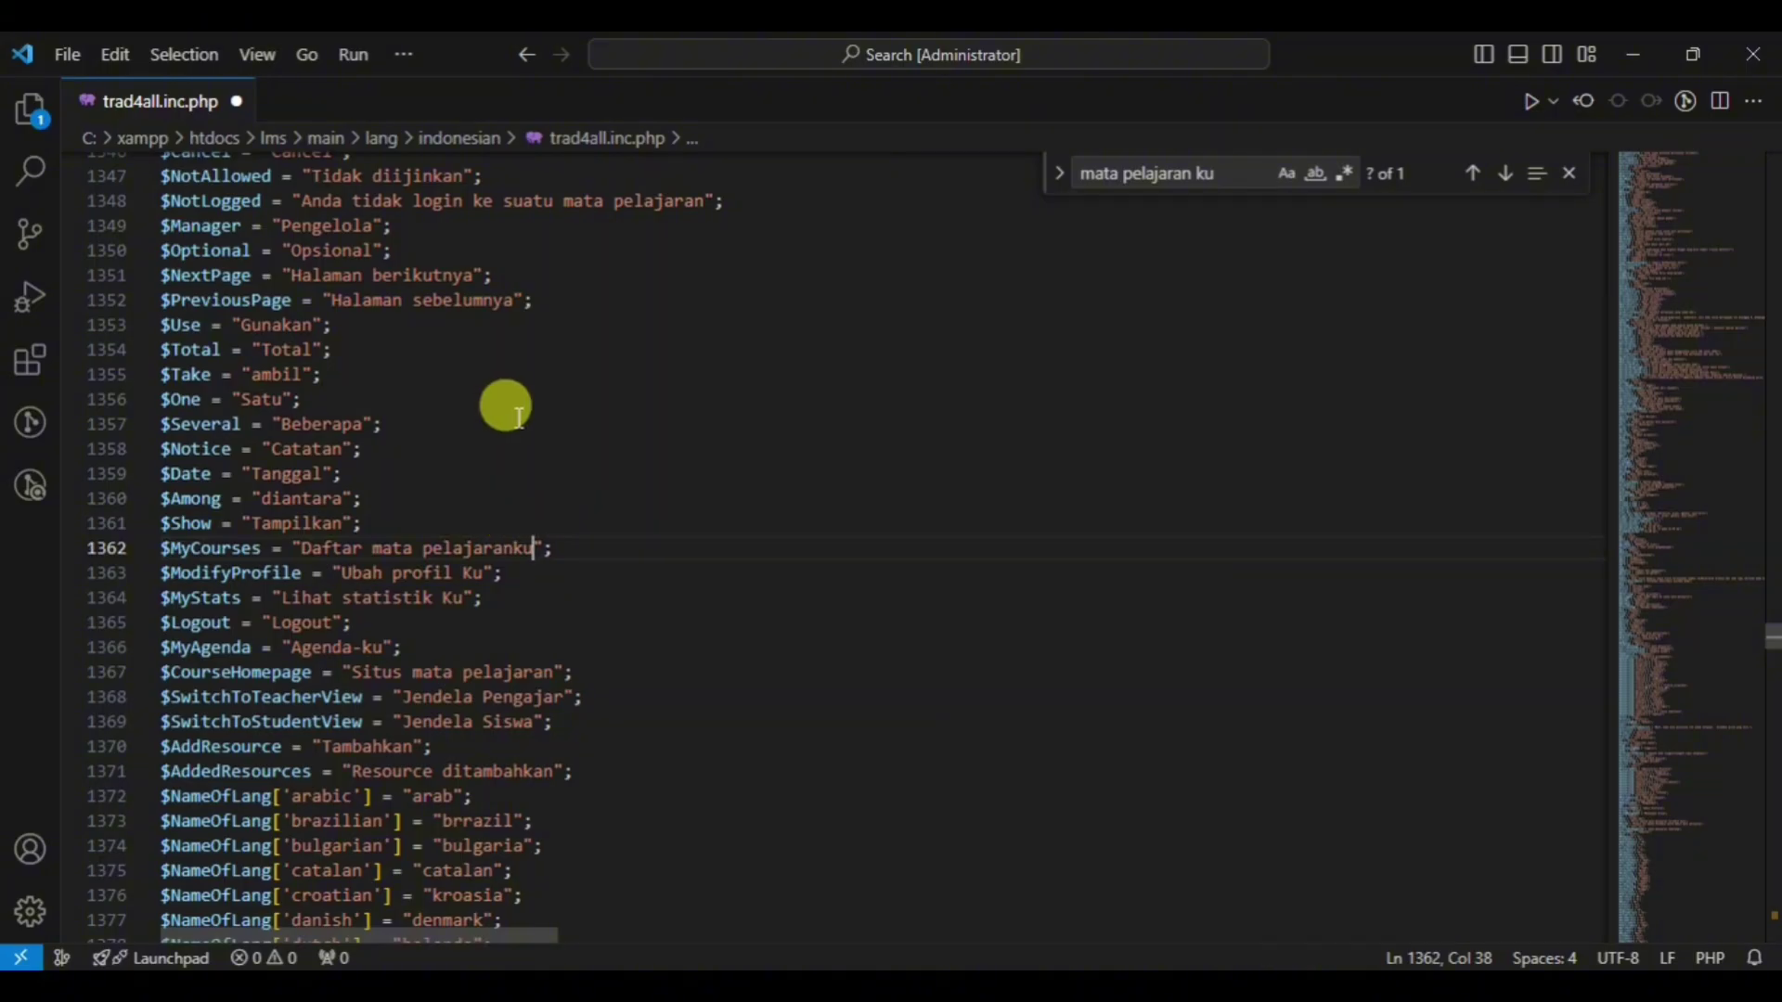
pyautogui.click(56, 53)
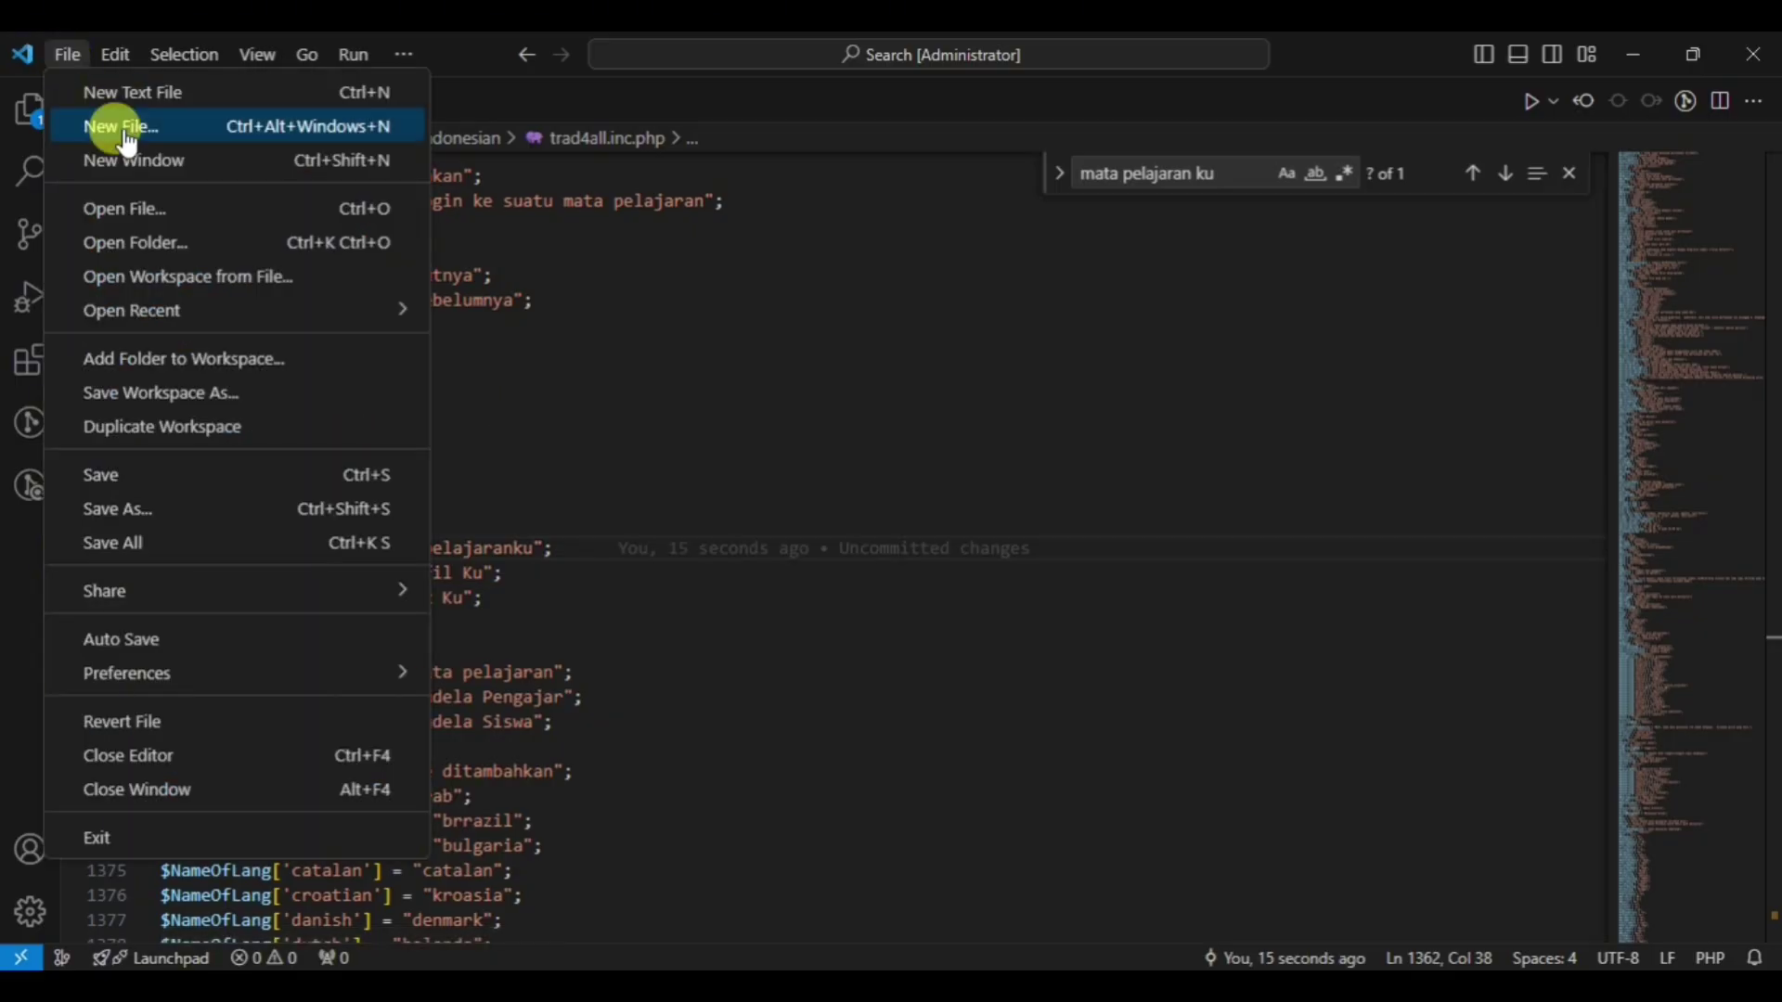
pyautogui.click(149, 477)
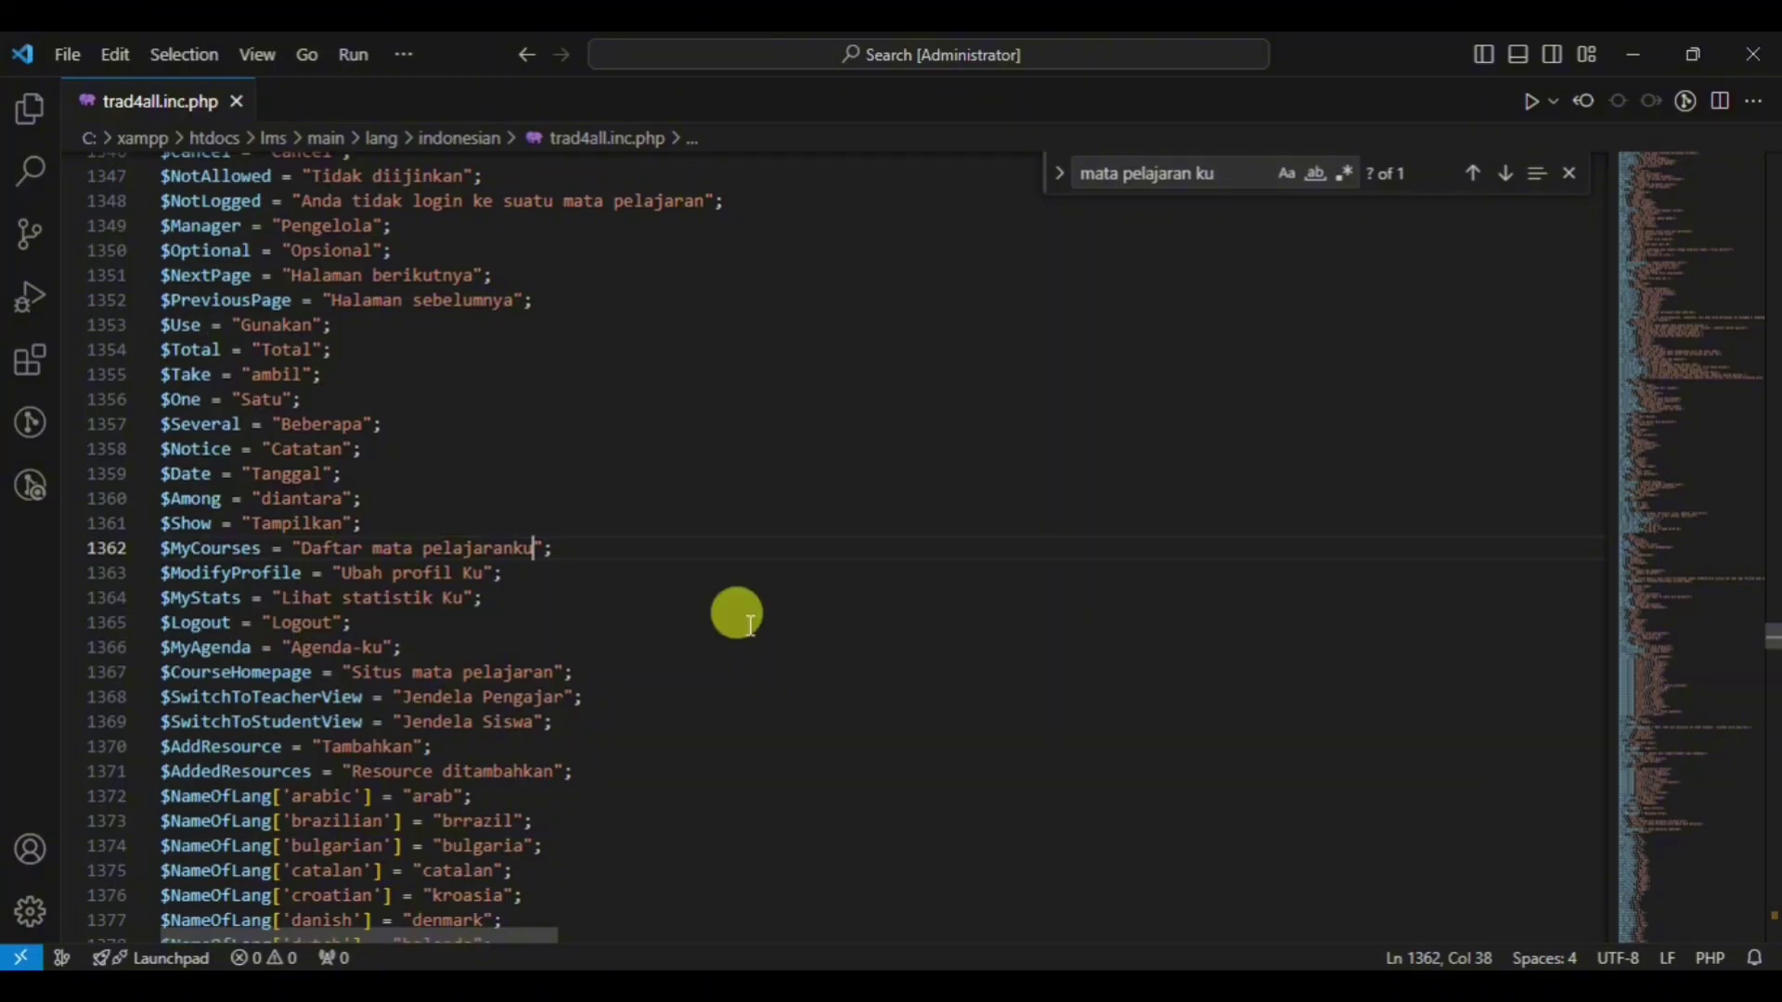
pyautogui.click(526, 548)
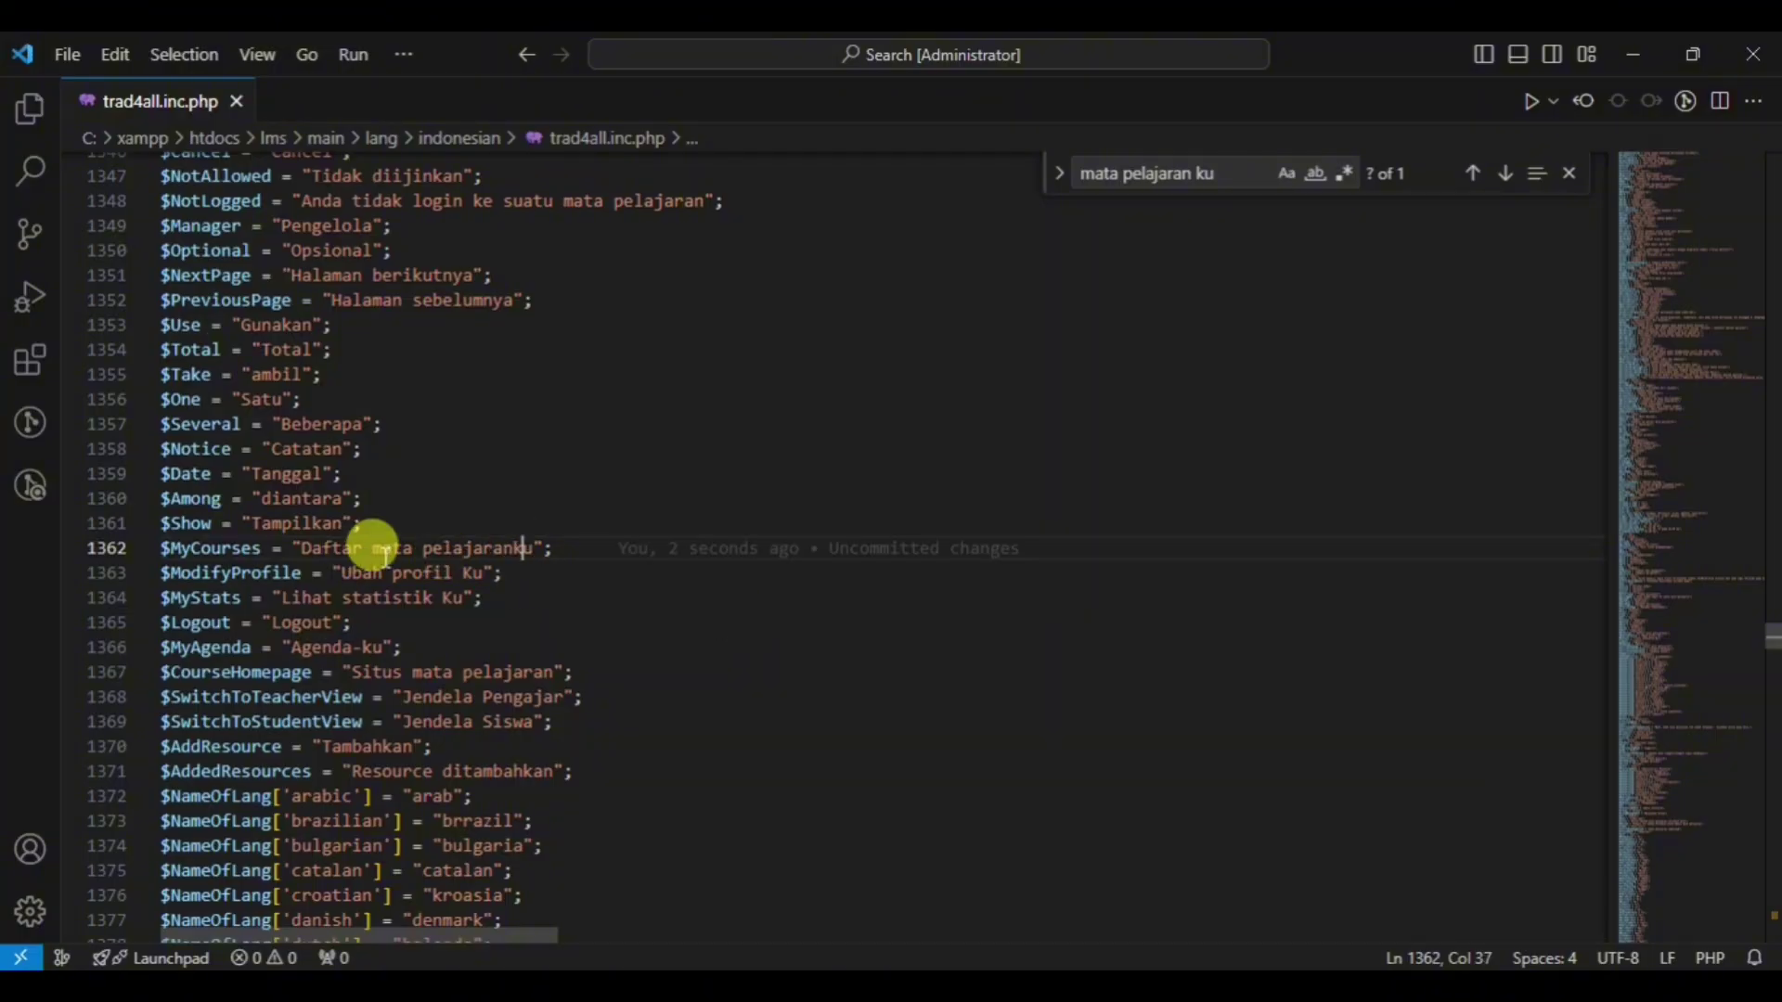
# Look over the language name and course entries around $MyCourses, and close the find widget
pyautogui.scroll(-4, 477, 628)
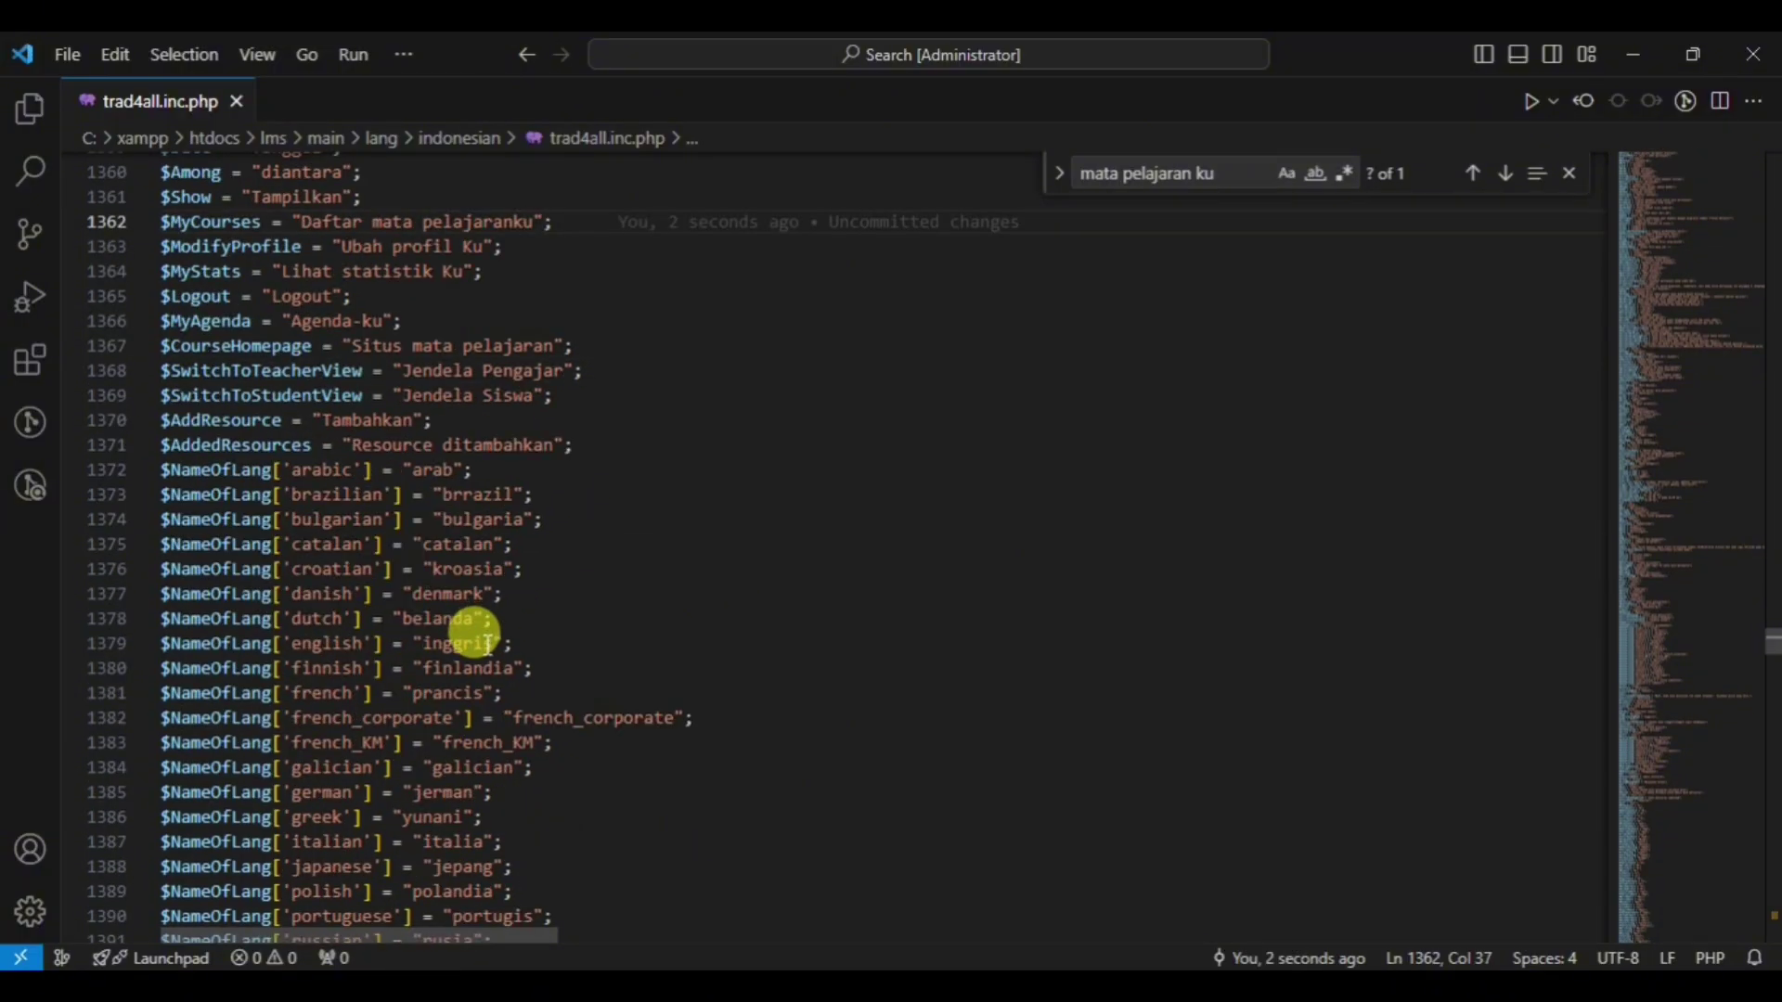
pyautogui.scroll(-3, 452, 626)
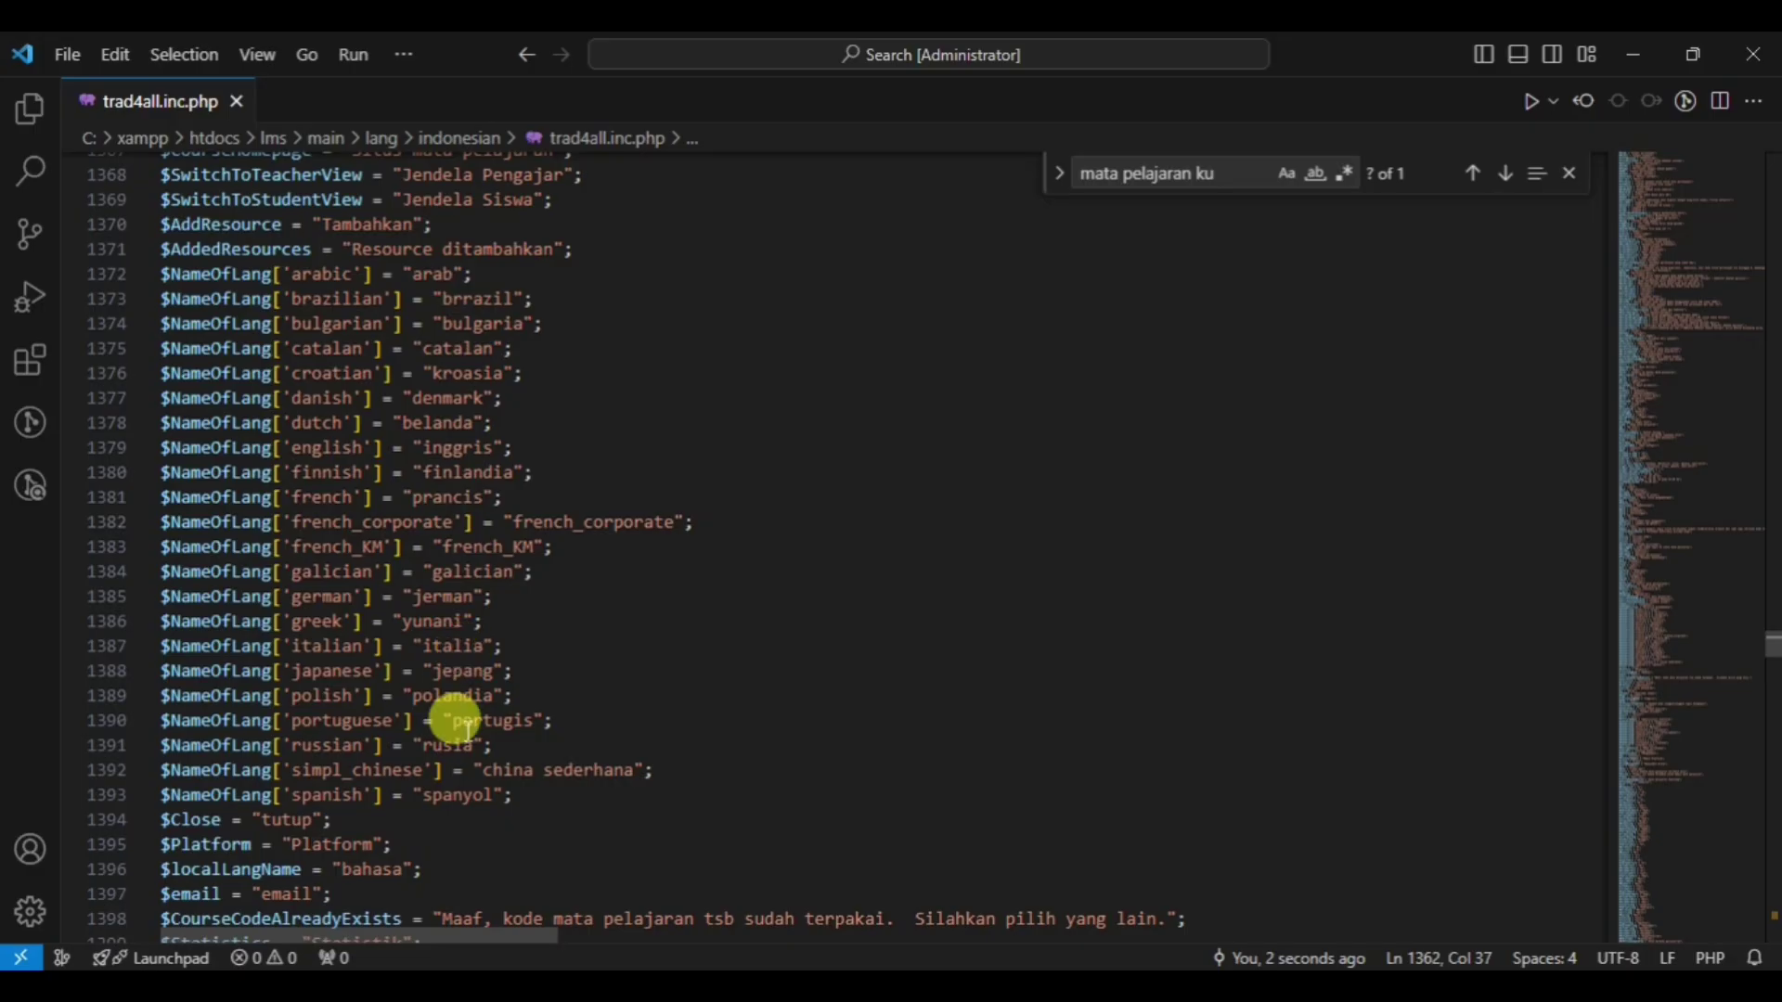
pyautogui.scroll(-3, 456, 729)
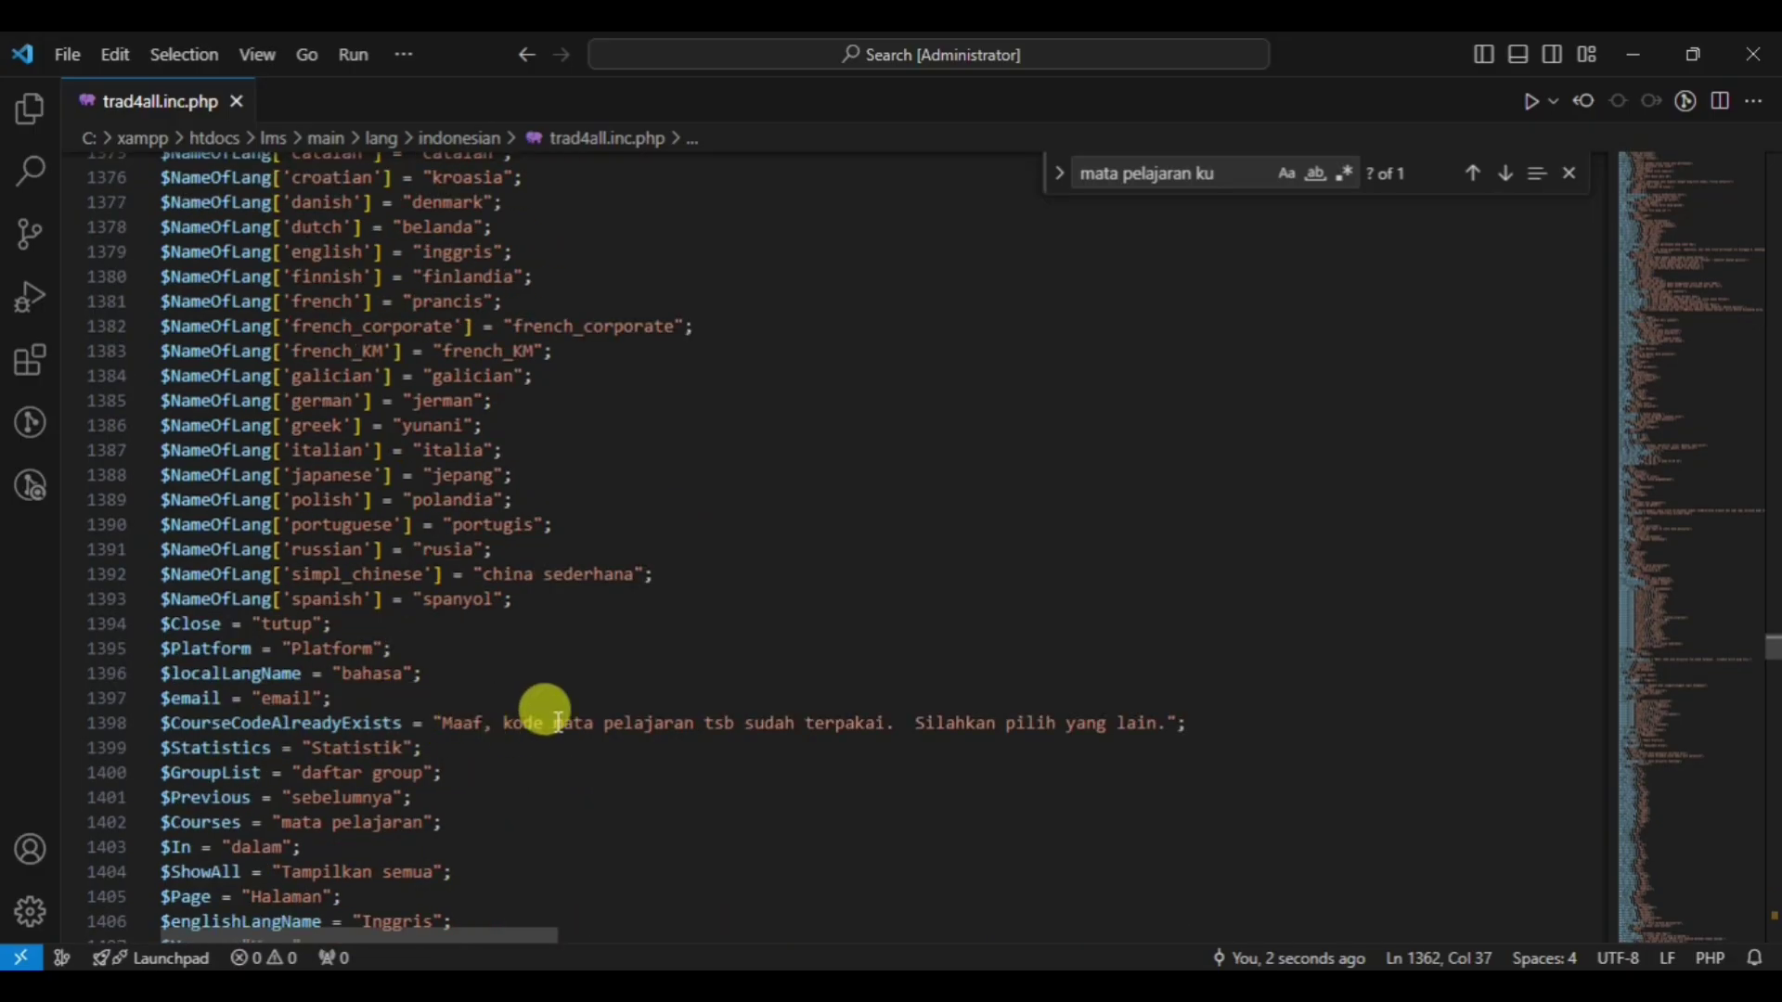
pyautogui.scroll(15, 550, 719)
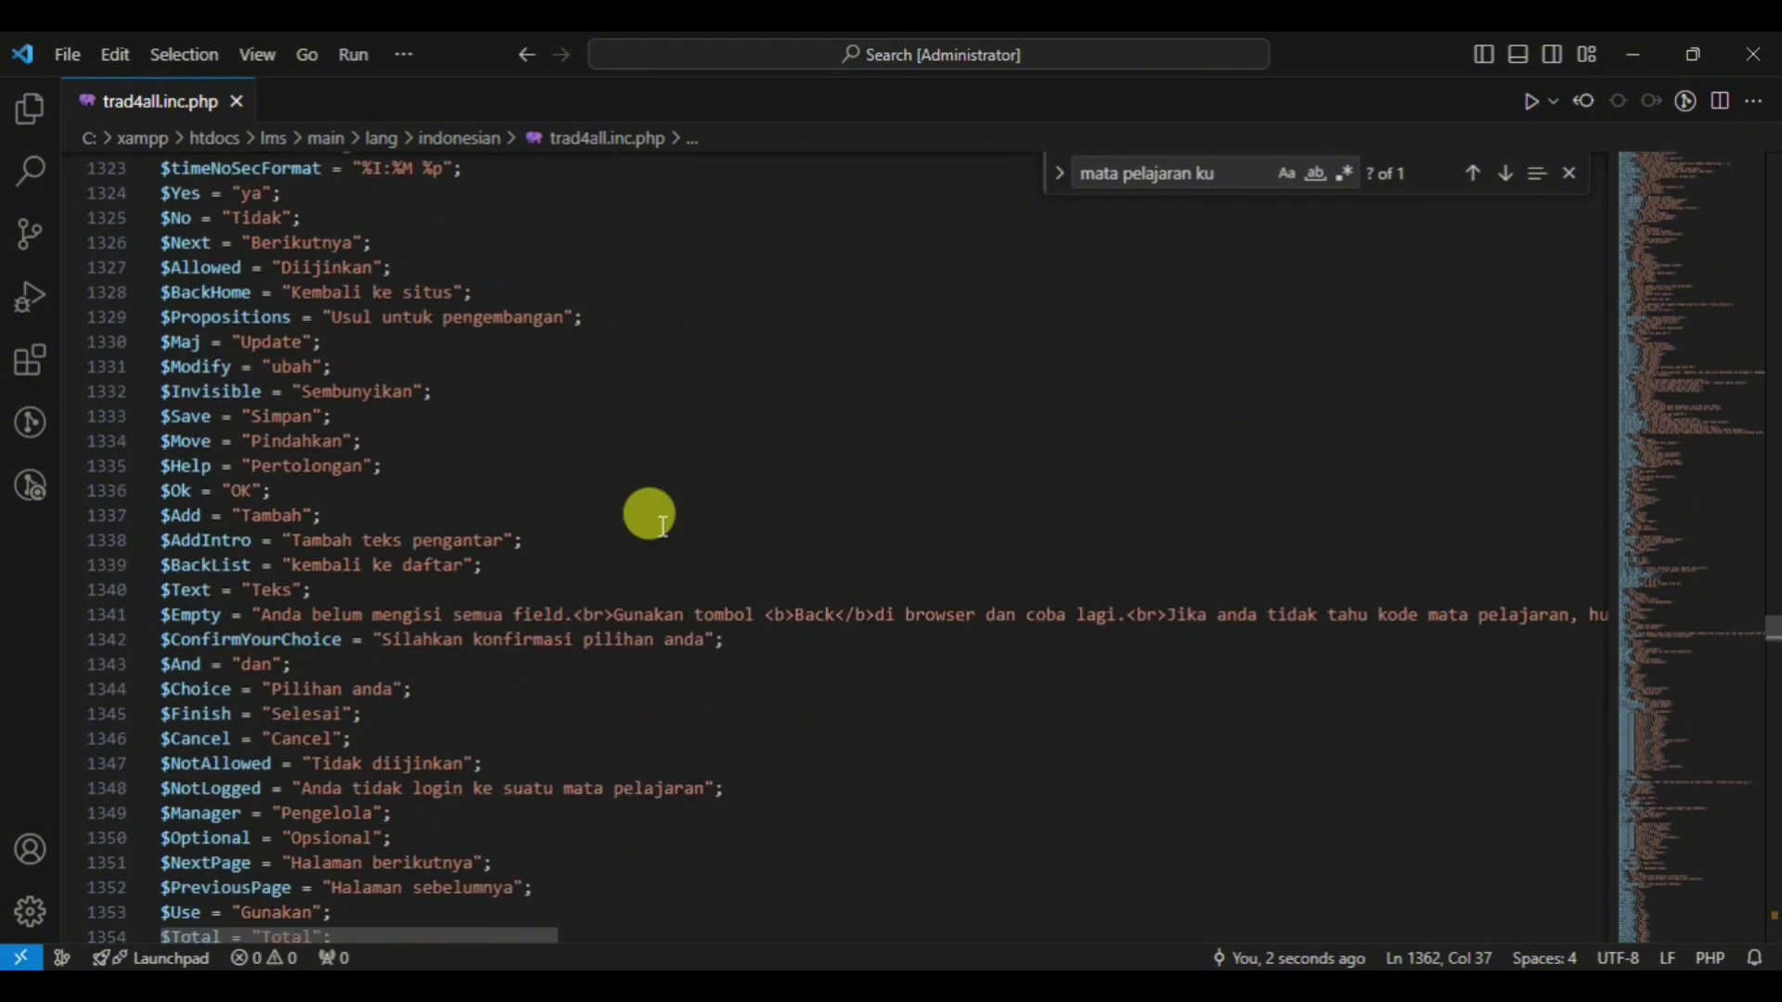
pyautogui.click(1567, 173)
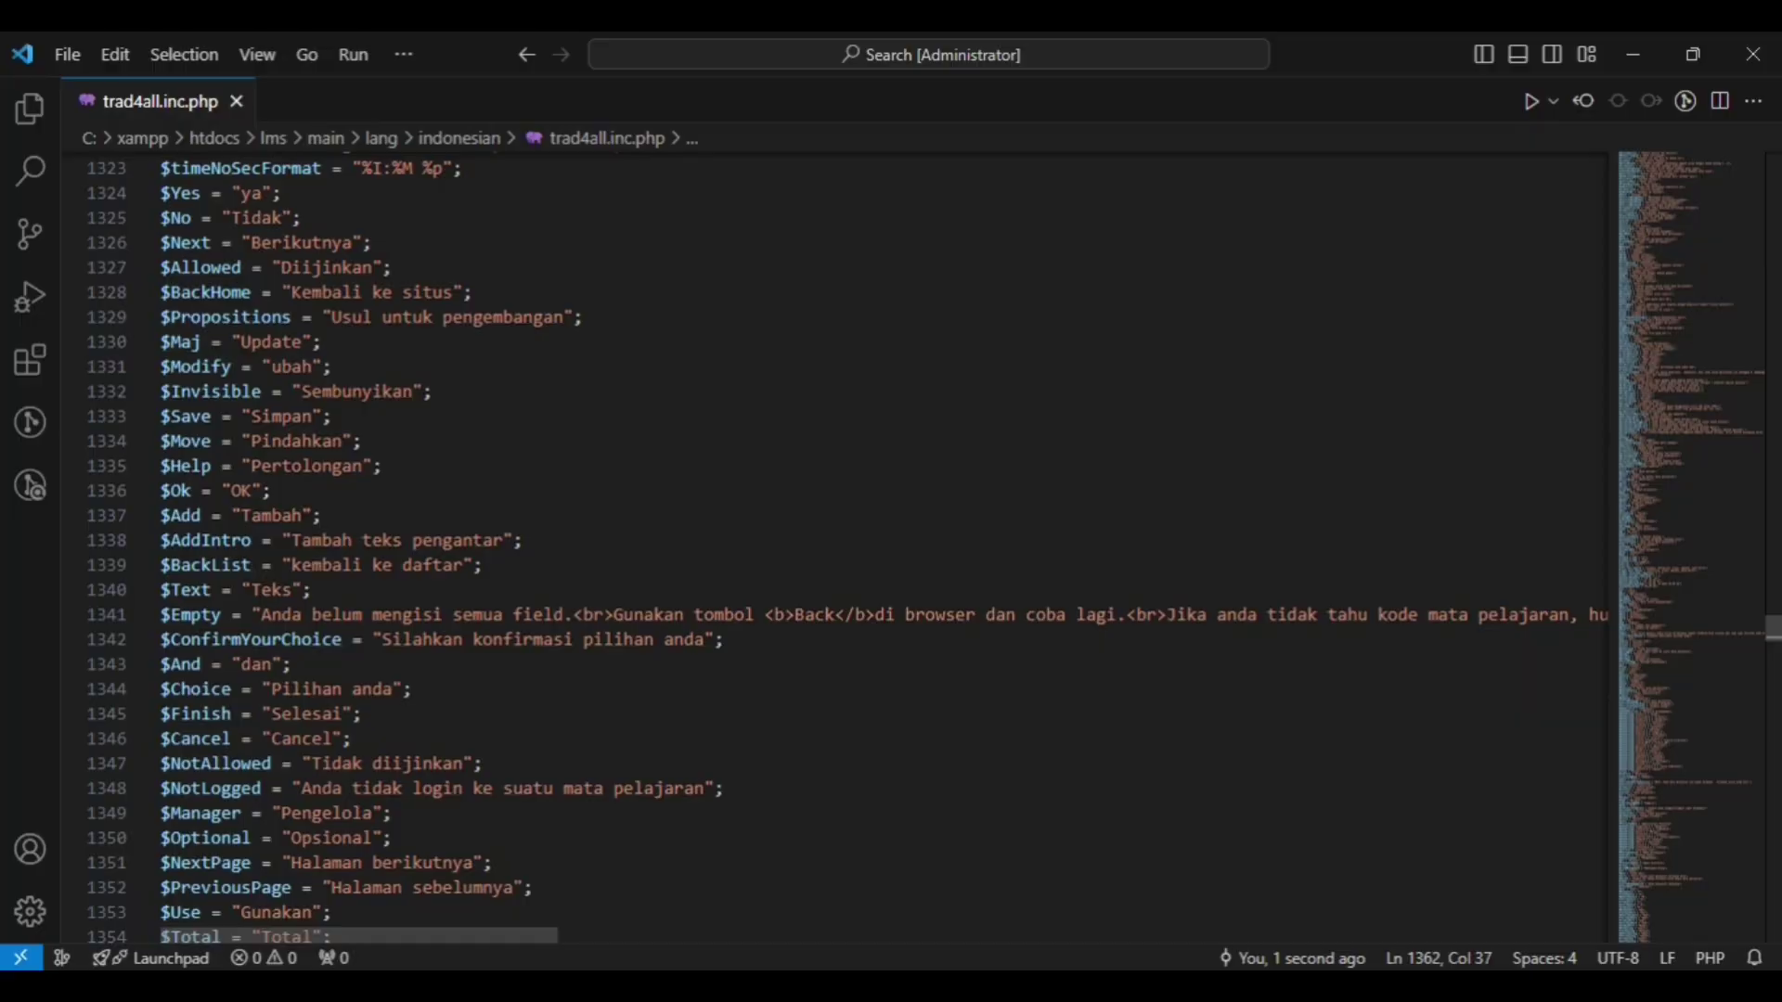
# Switch to the browser, reload the Chamilo administration page to check the course block's wording, and dismiss the support notice
pyautogui.hotkey('alt', 'Tab')
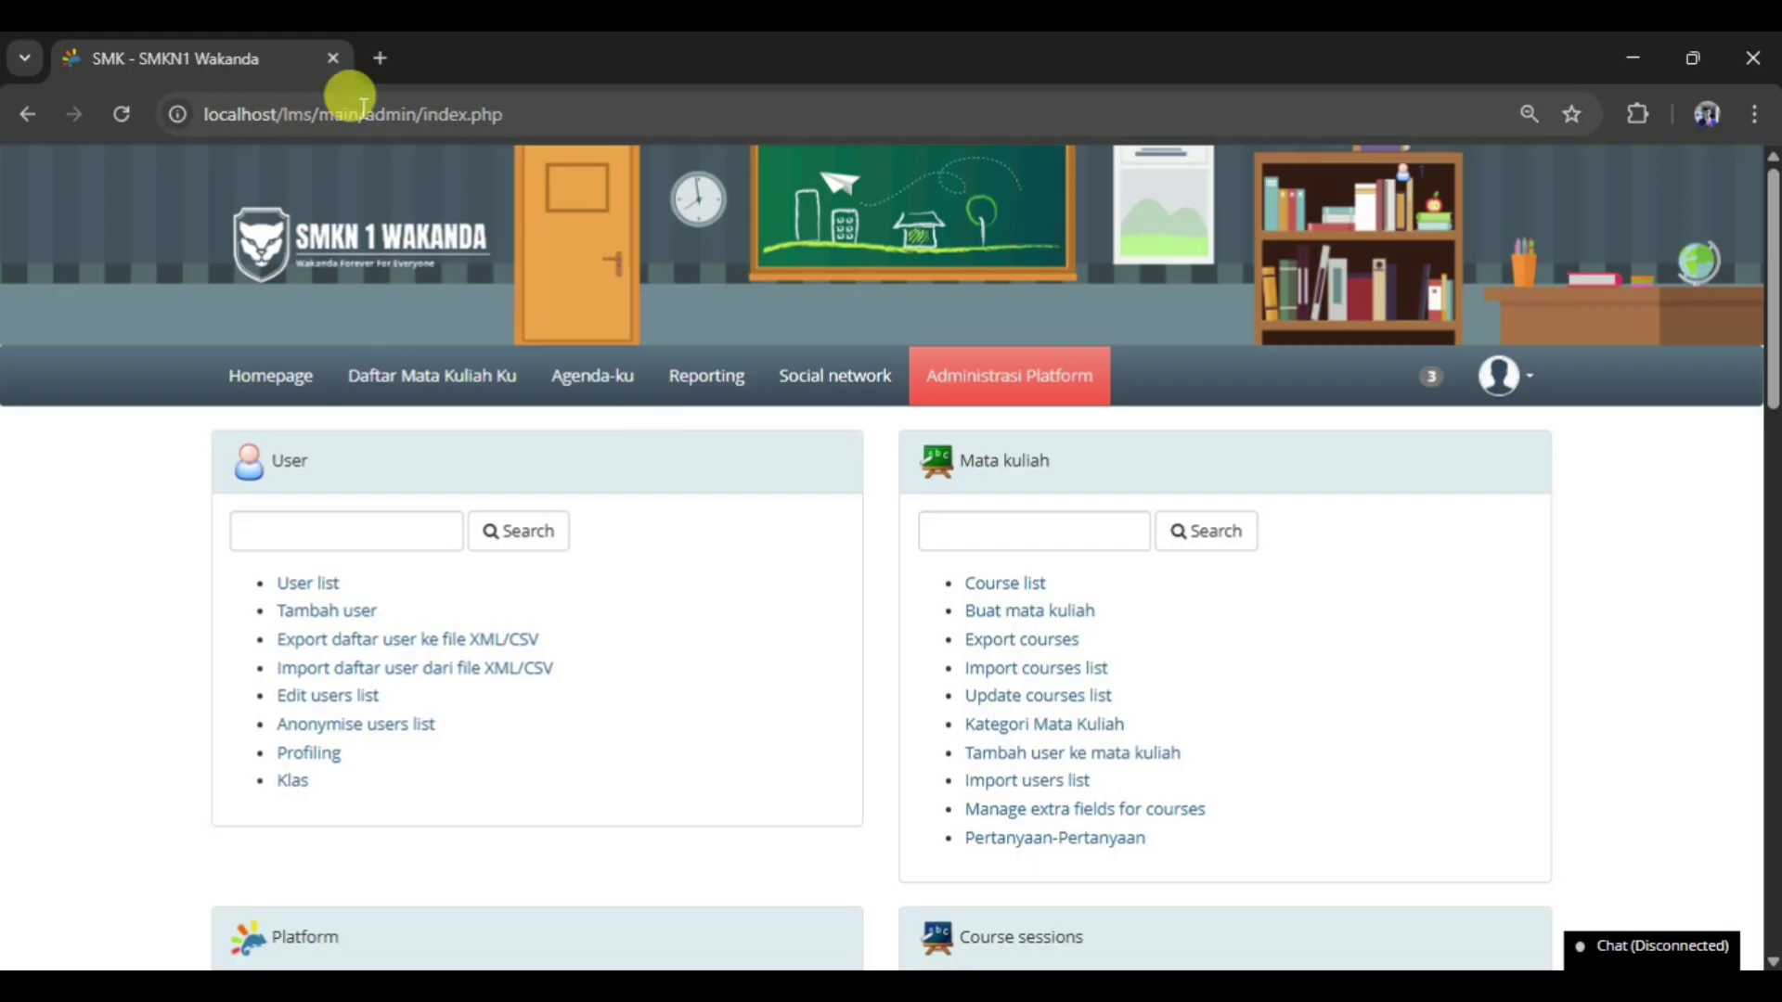
pyautogui.click(130, 125)
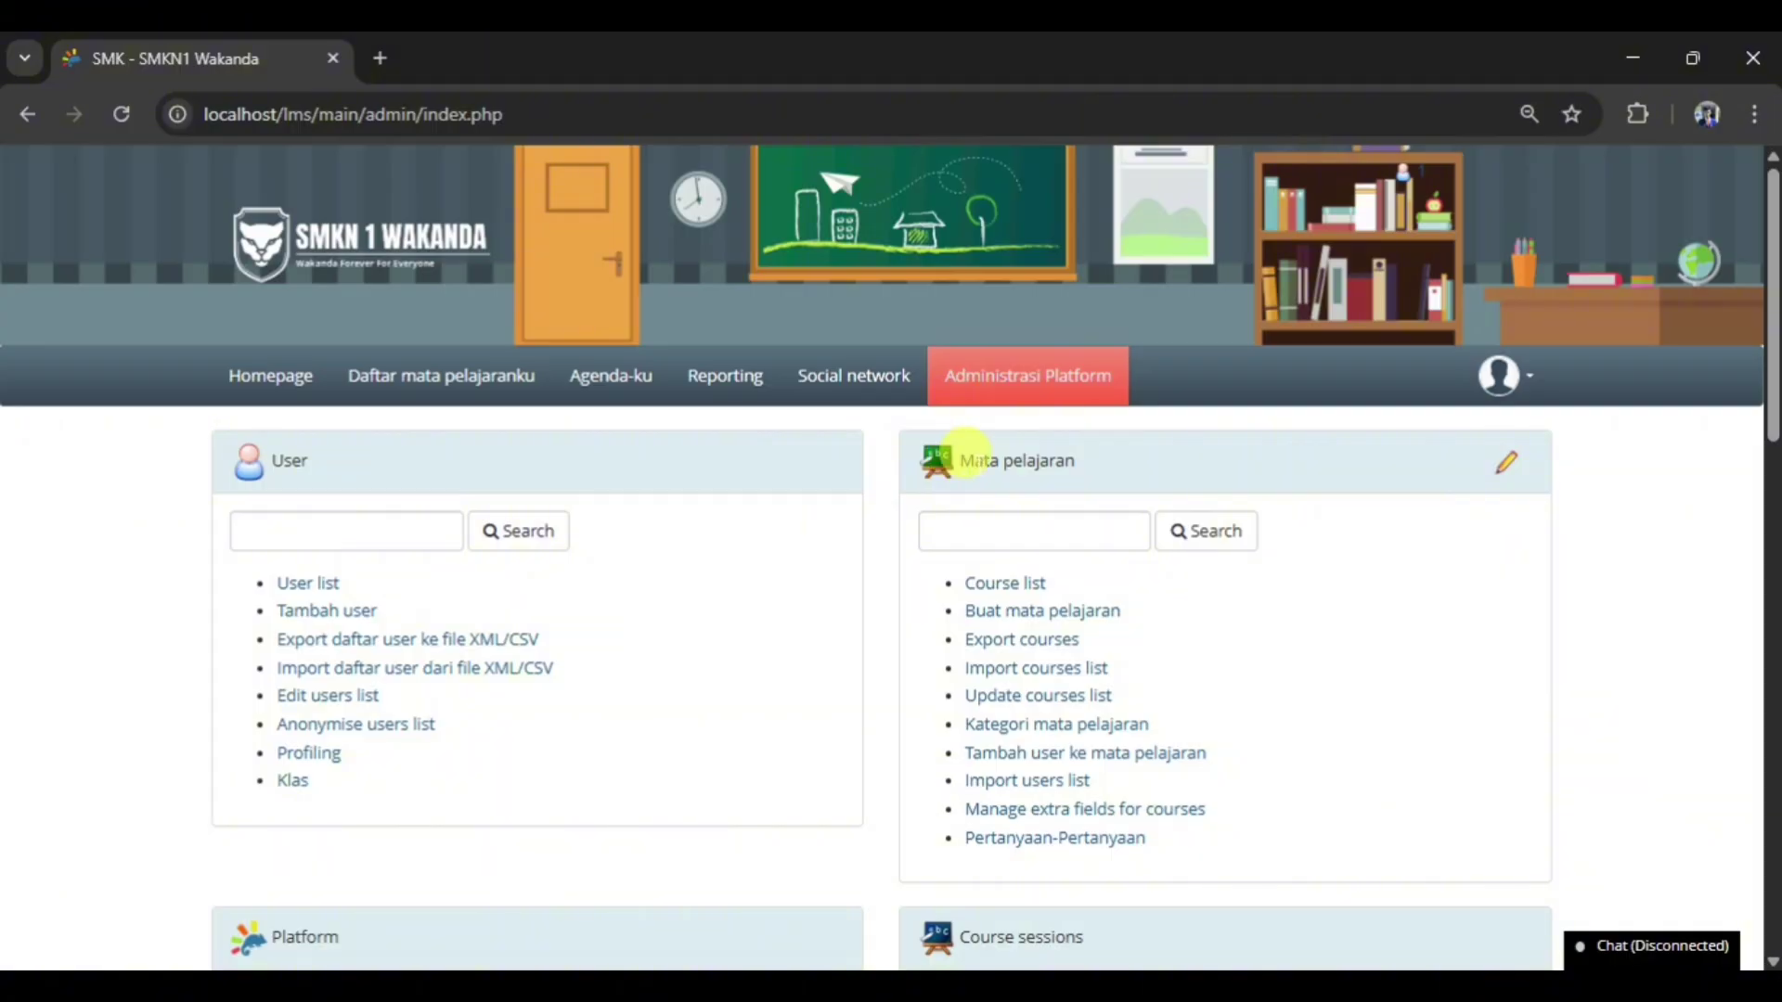
pyautogui.tripleClick(956, 459)
pyautogui.scroll(-5, 984, 469)
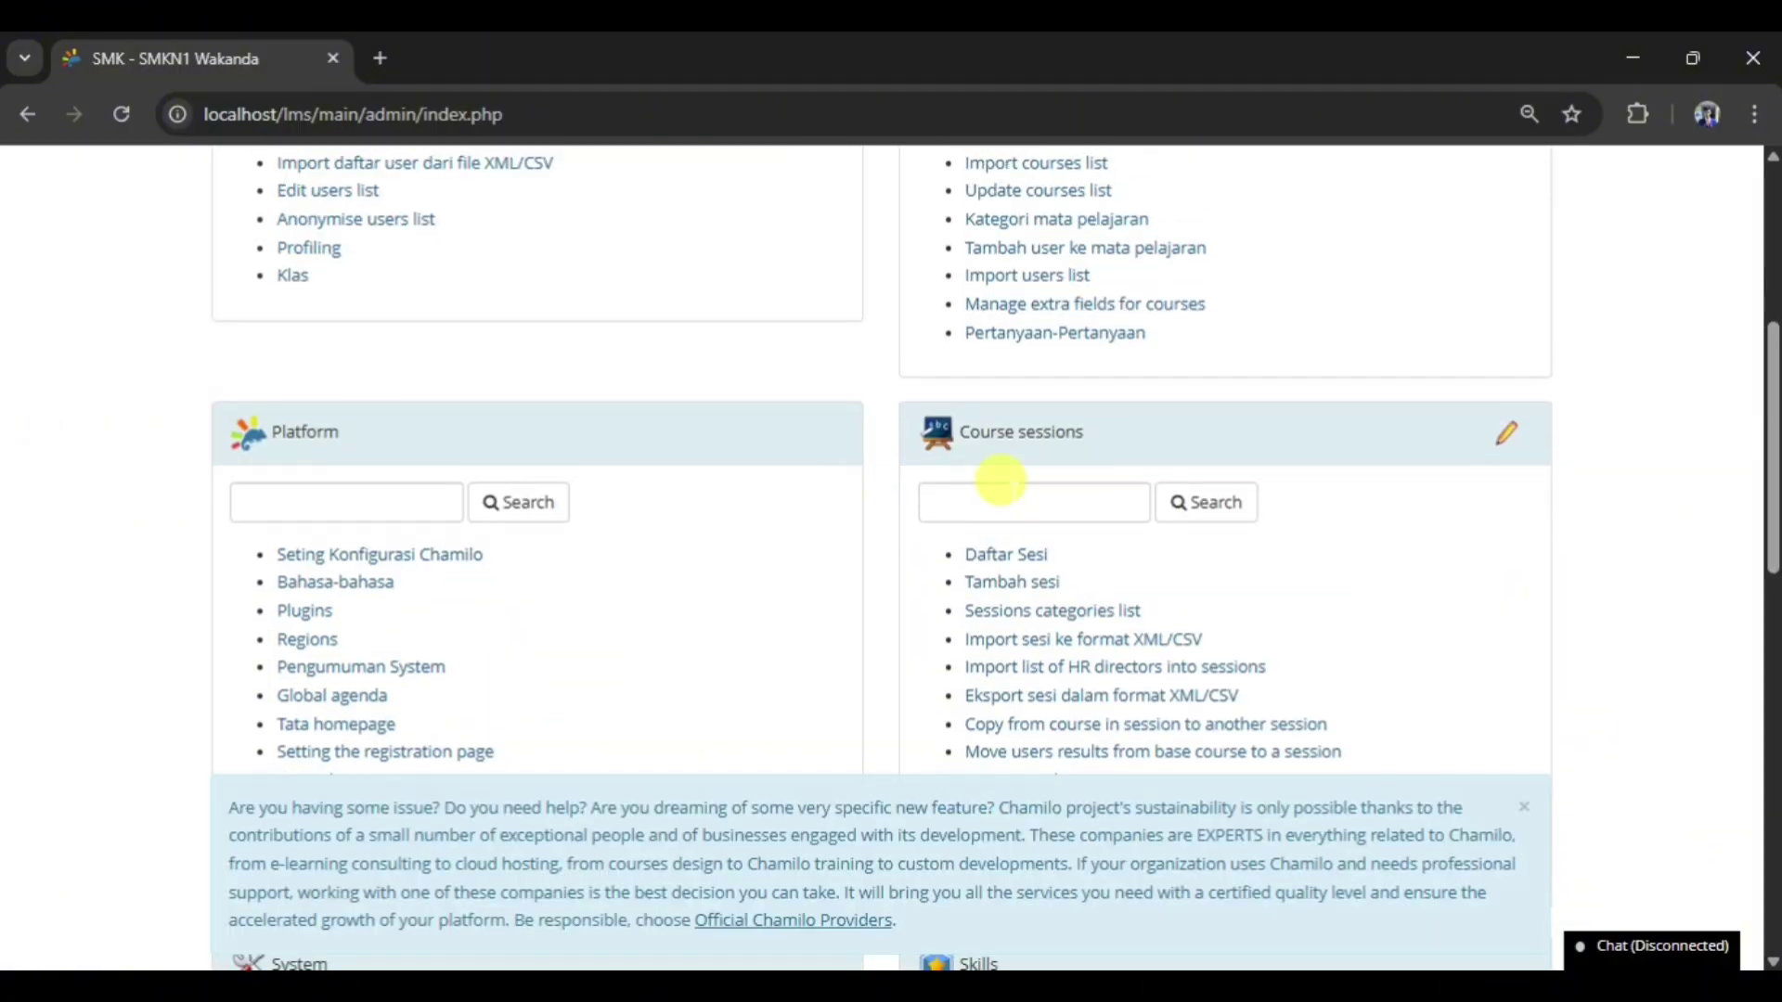
pyautogui.scroll(3, 1001, 480)
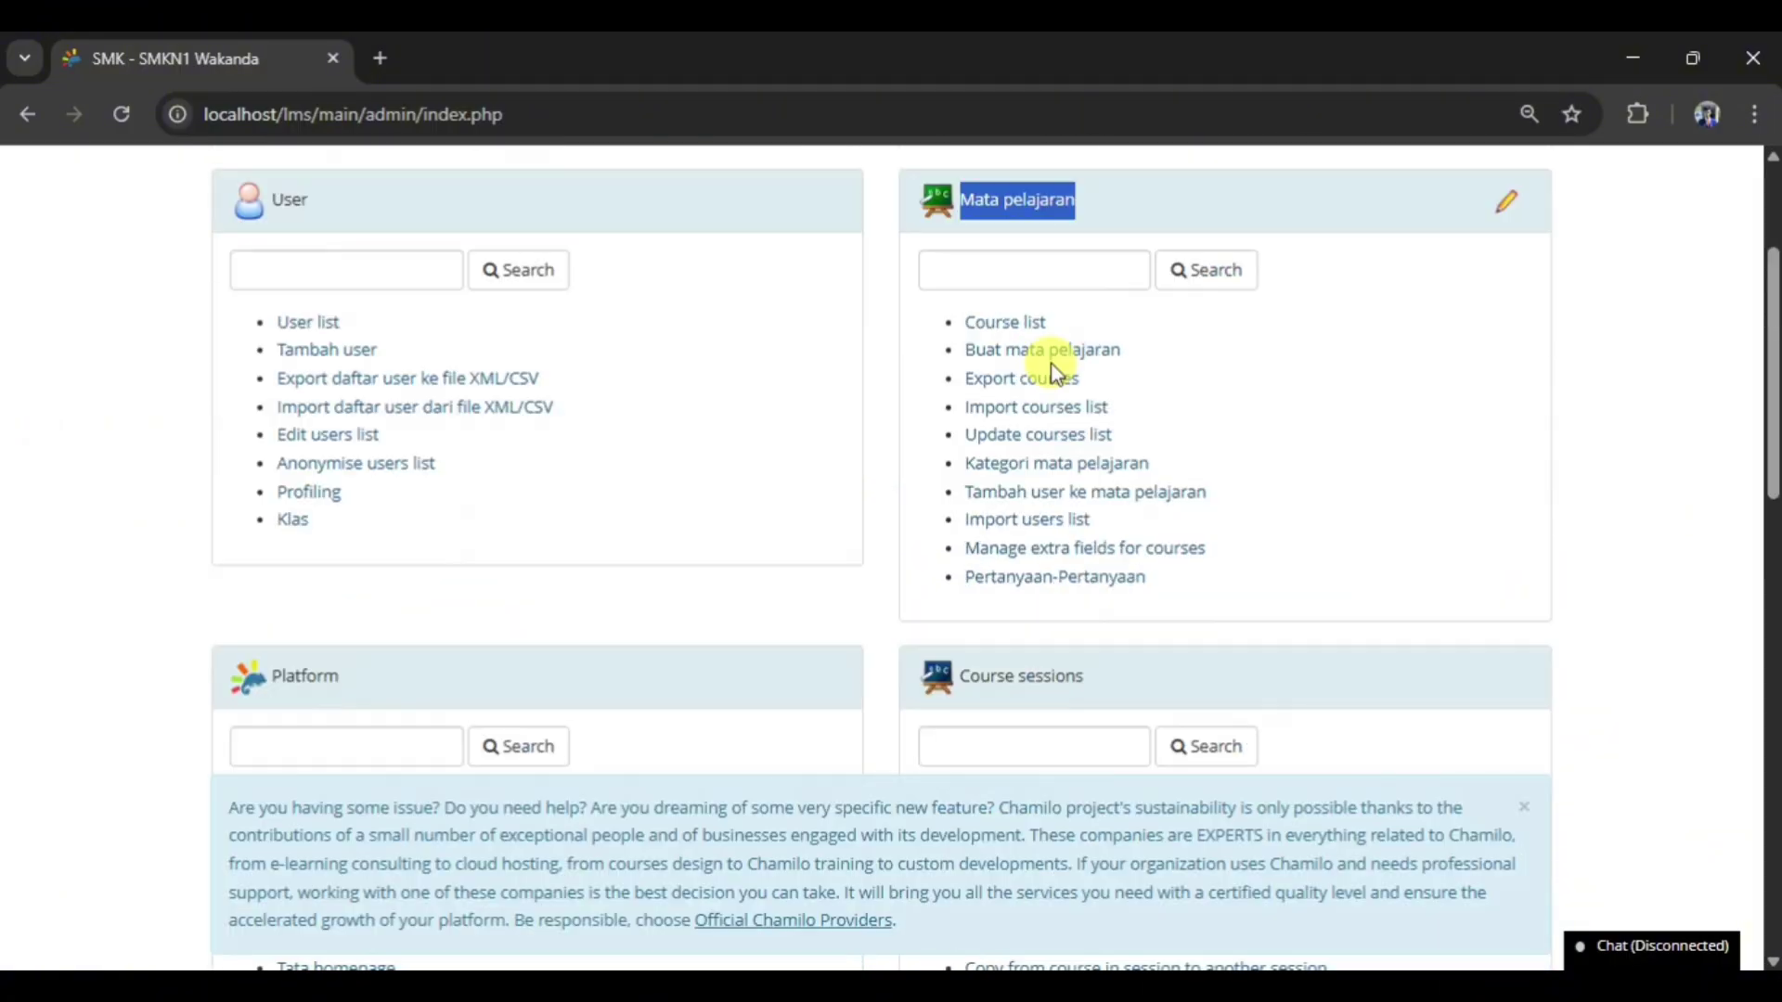
pyautogui.scroll(3, 849, 470)
pyautogui.click(1525, 807)
pyautogui.click(871, 470)
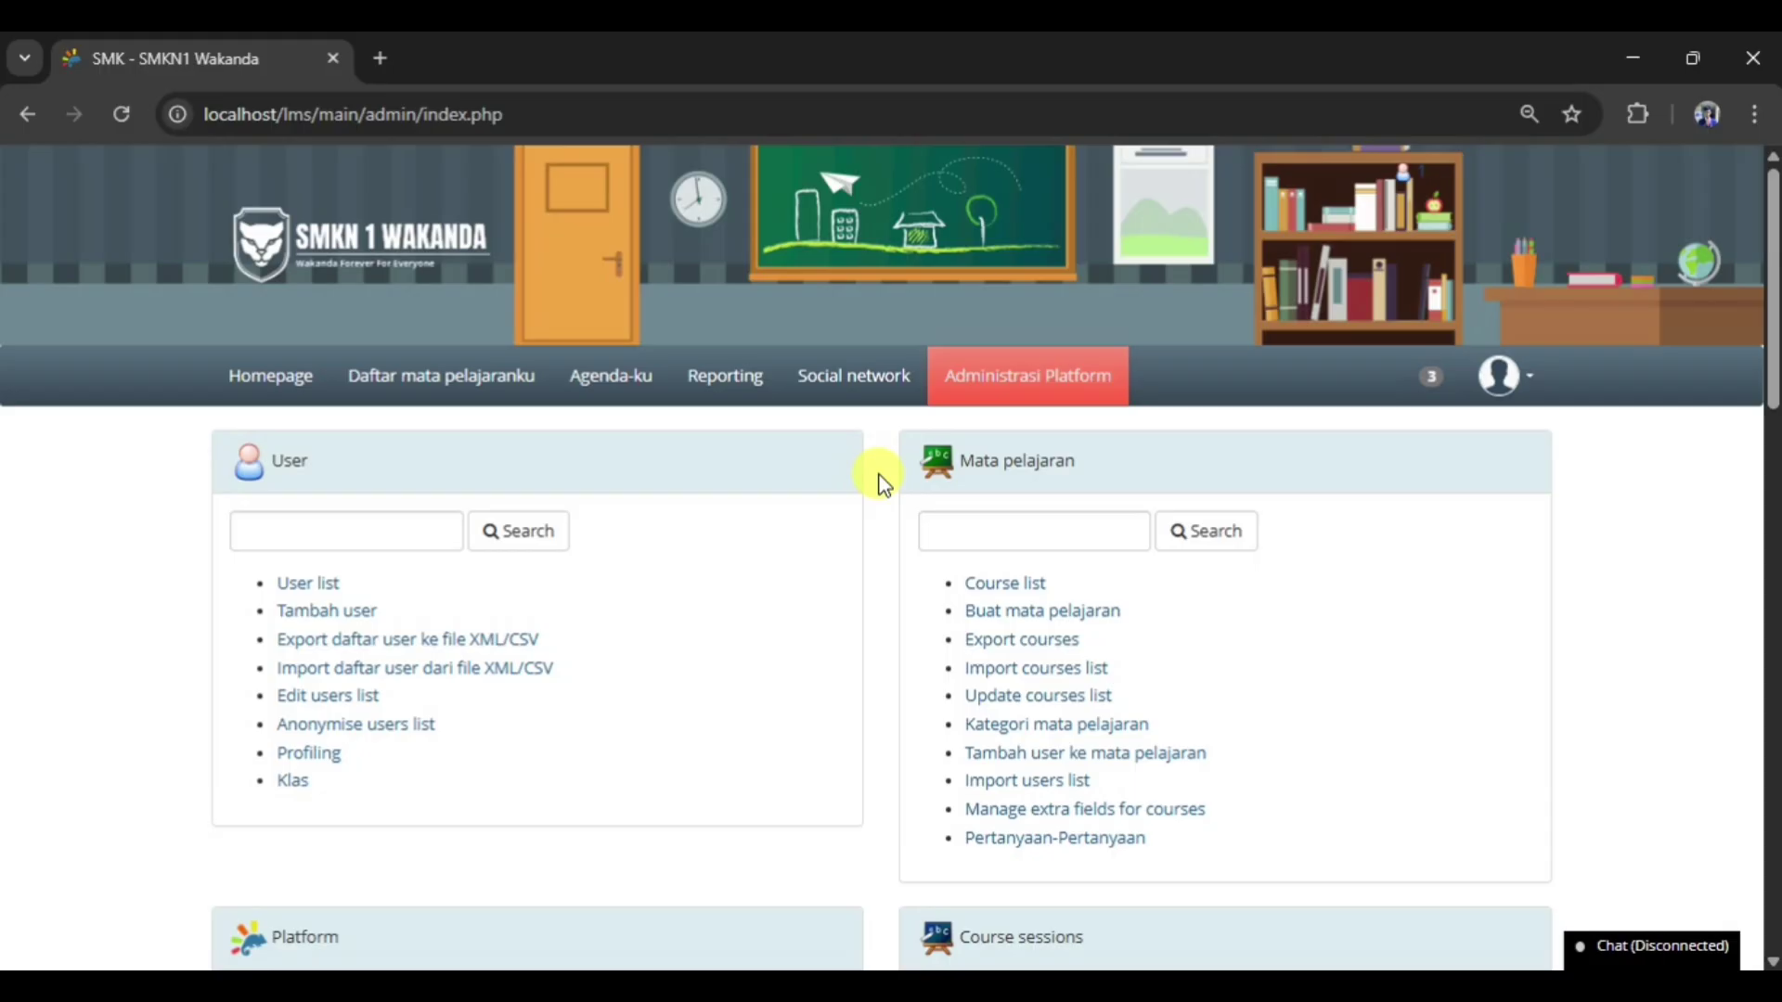
# Examine the navigation labels and the blocks of the administration page for the changed course wording
pyautogui.scroll(-4, 882, 482)
pyautogui.scroll(4, 882, 483)
pyautogui.scroll(-1, 882, 482)
pyautogui.scroll(-4, 882, 482)
pyautogui.scroll(5, 882, 483)
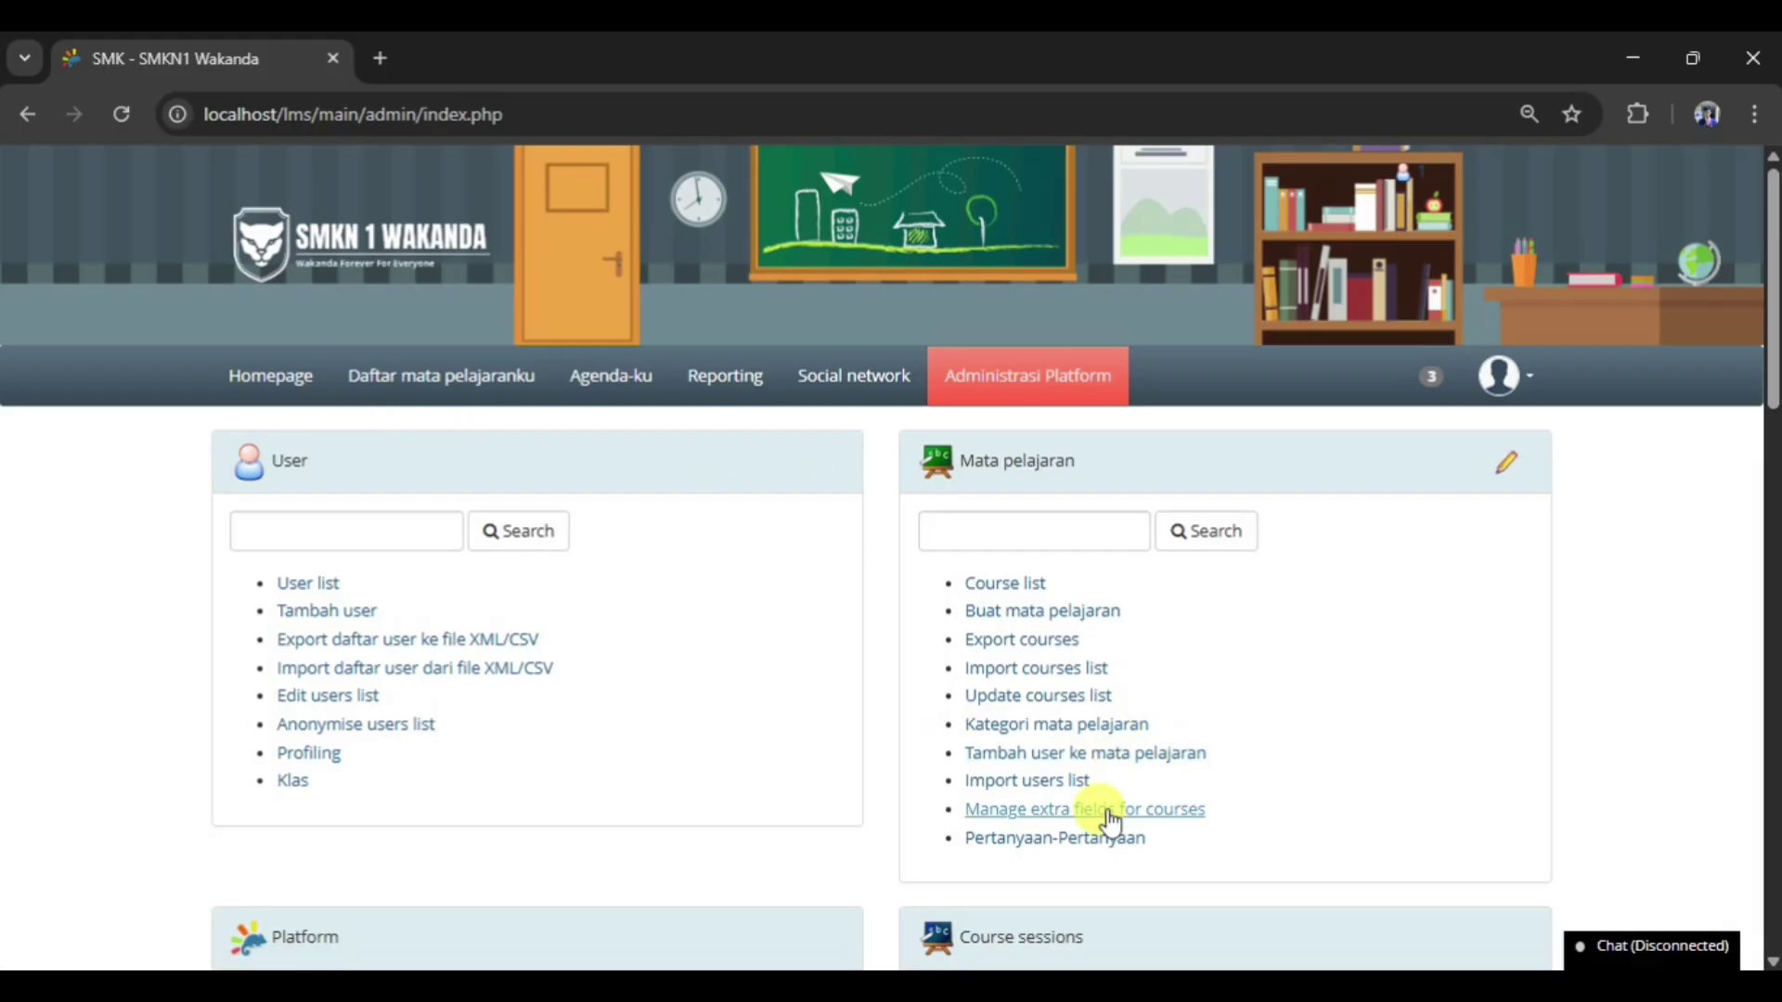
# Switch to File Explorer, go up to the lang folder and look through the available language folders
pyautogui.click(1067, 882)
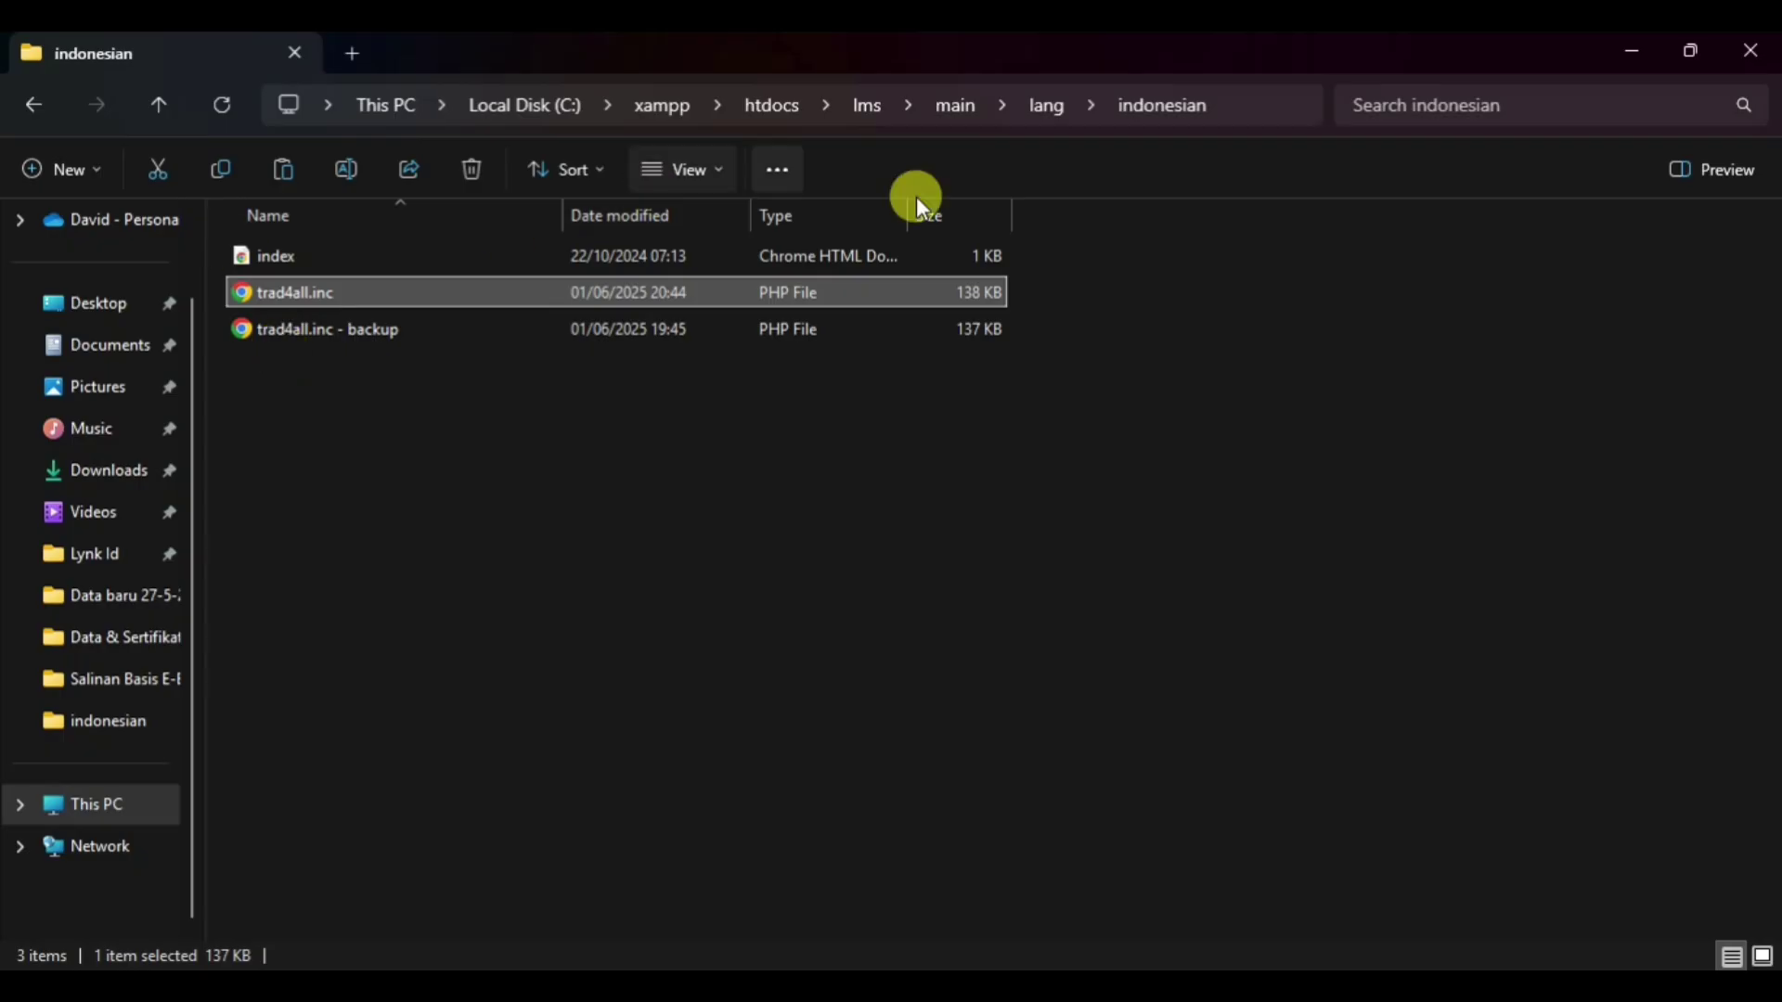
pyautogui.click(1051, 111)
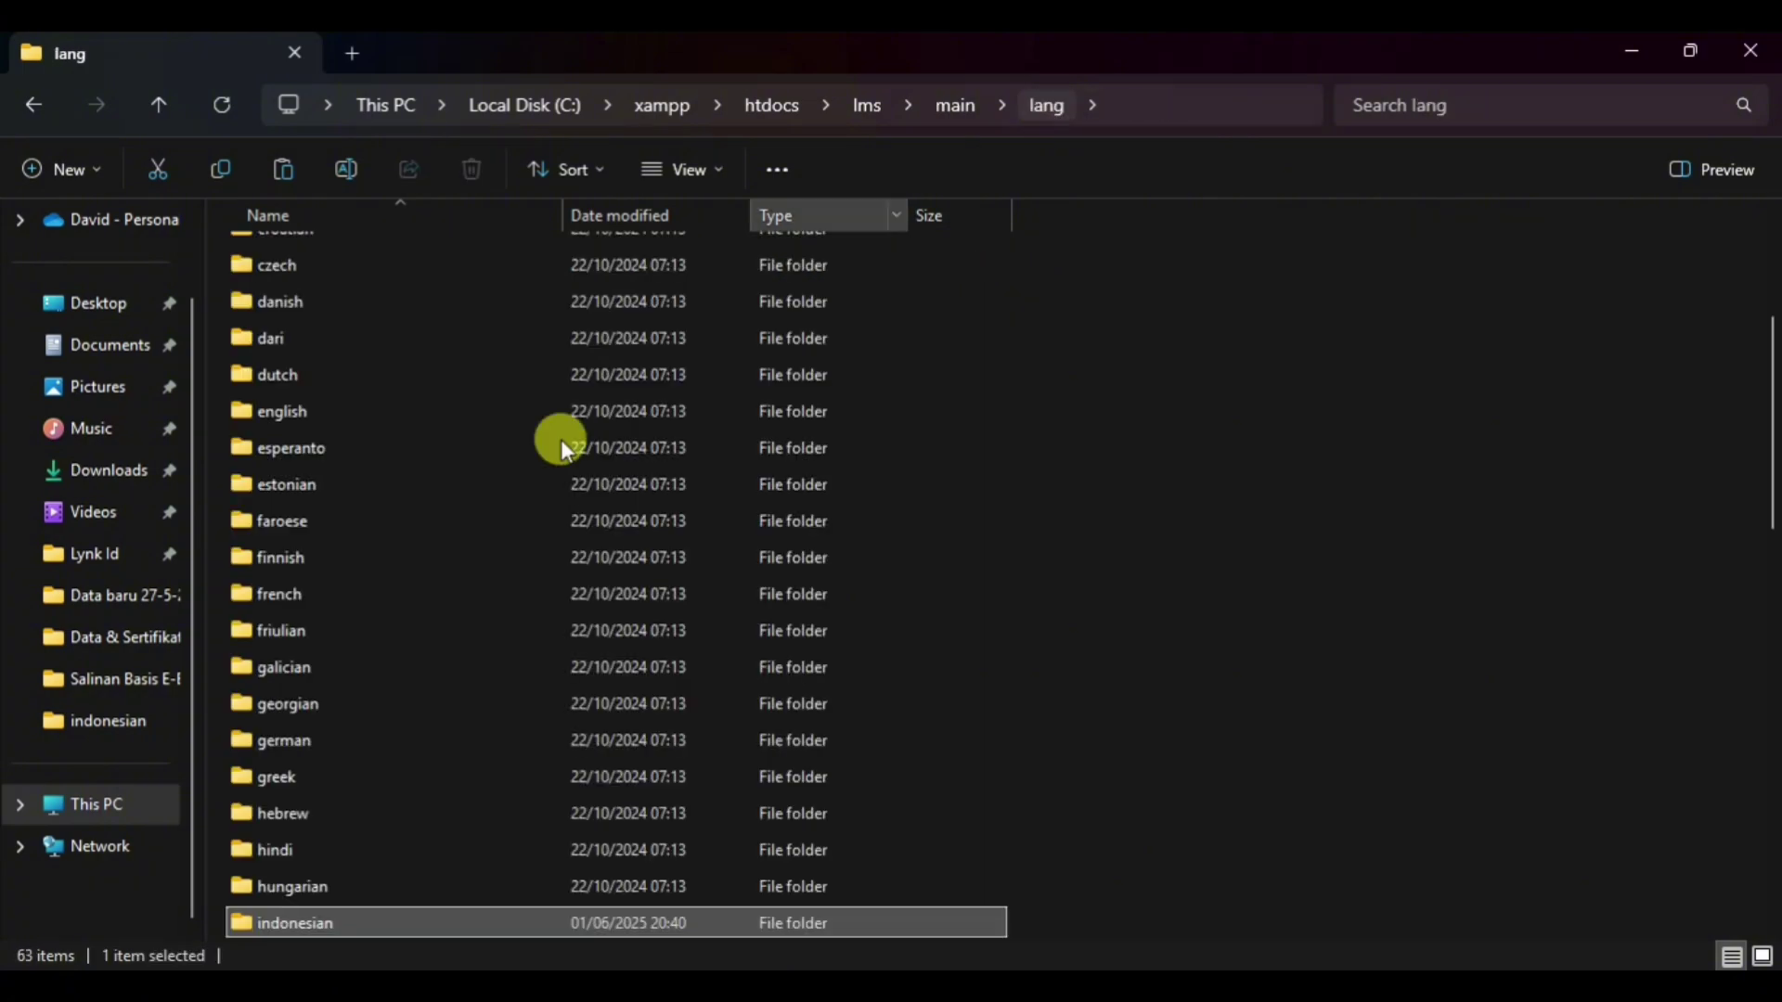
pyautogui.scroll(1, 388, 589)
pyautogui.scroll(-3, 404, 709)
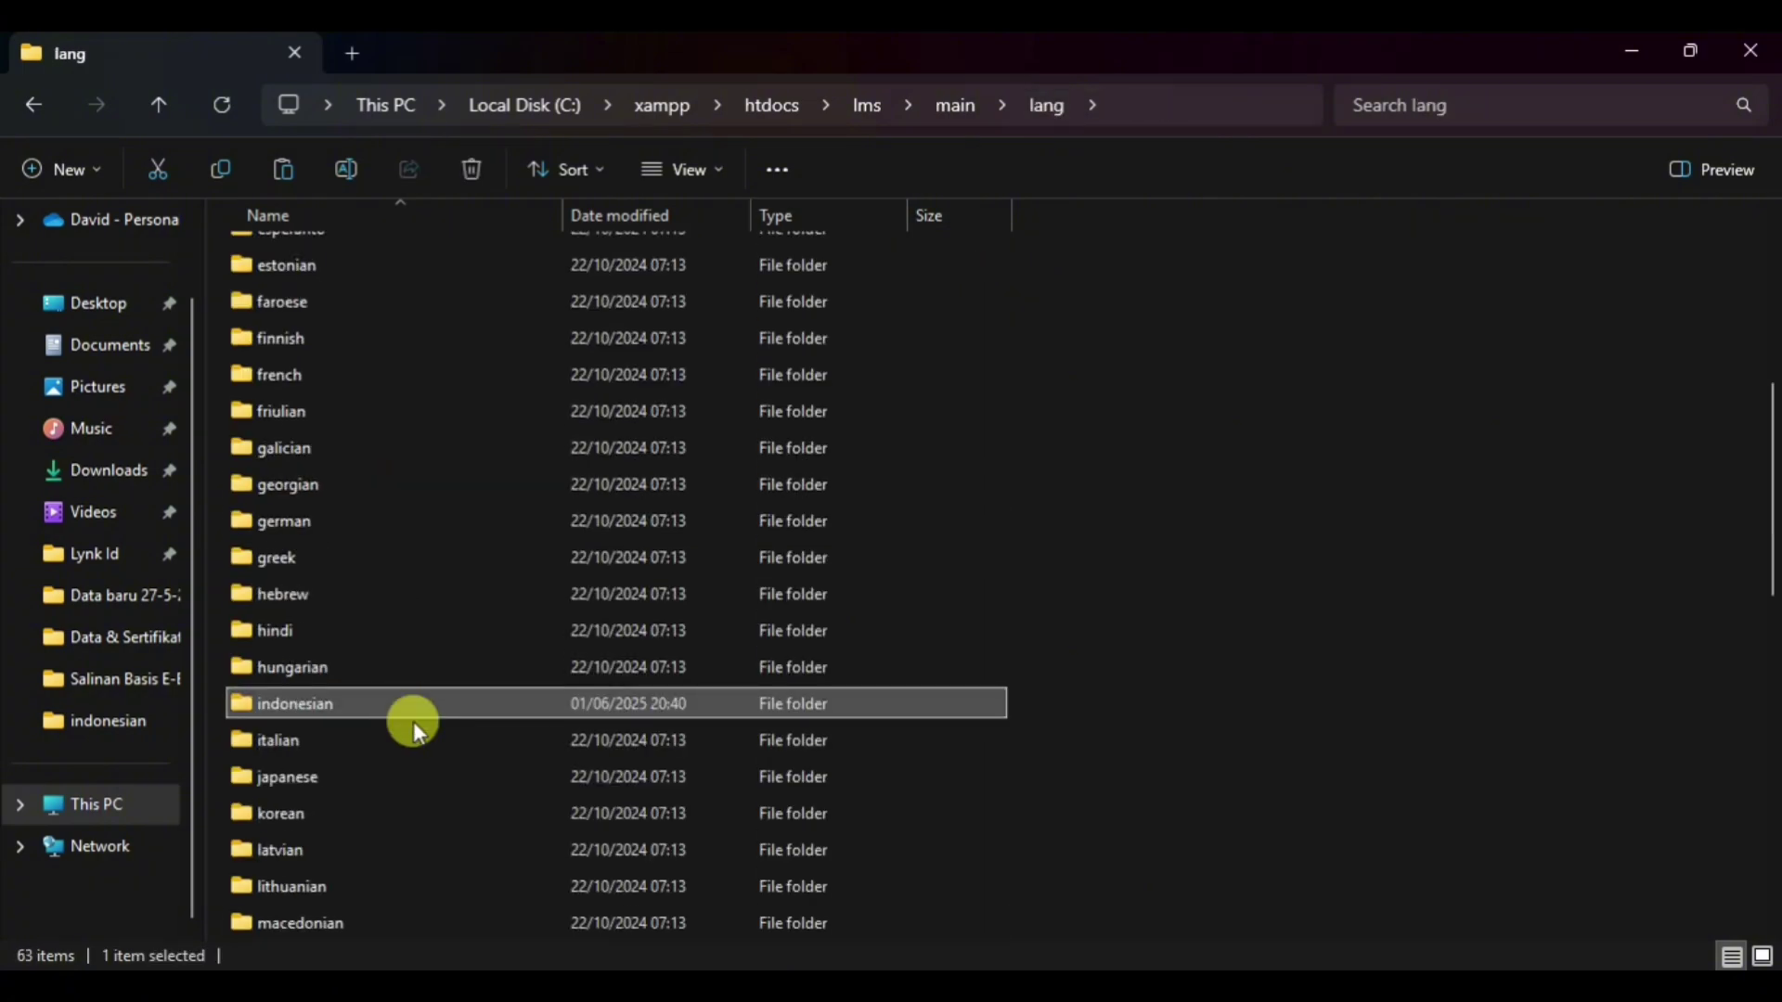
pyautogui.scroll(4, 414, 721)
pyautogui.scroll(1, 414, 721)
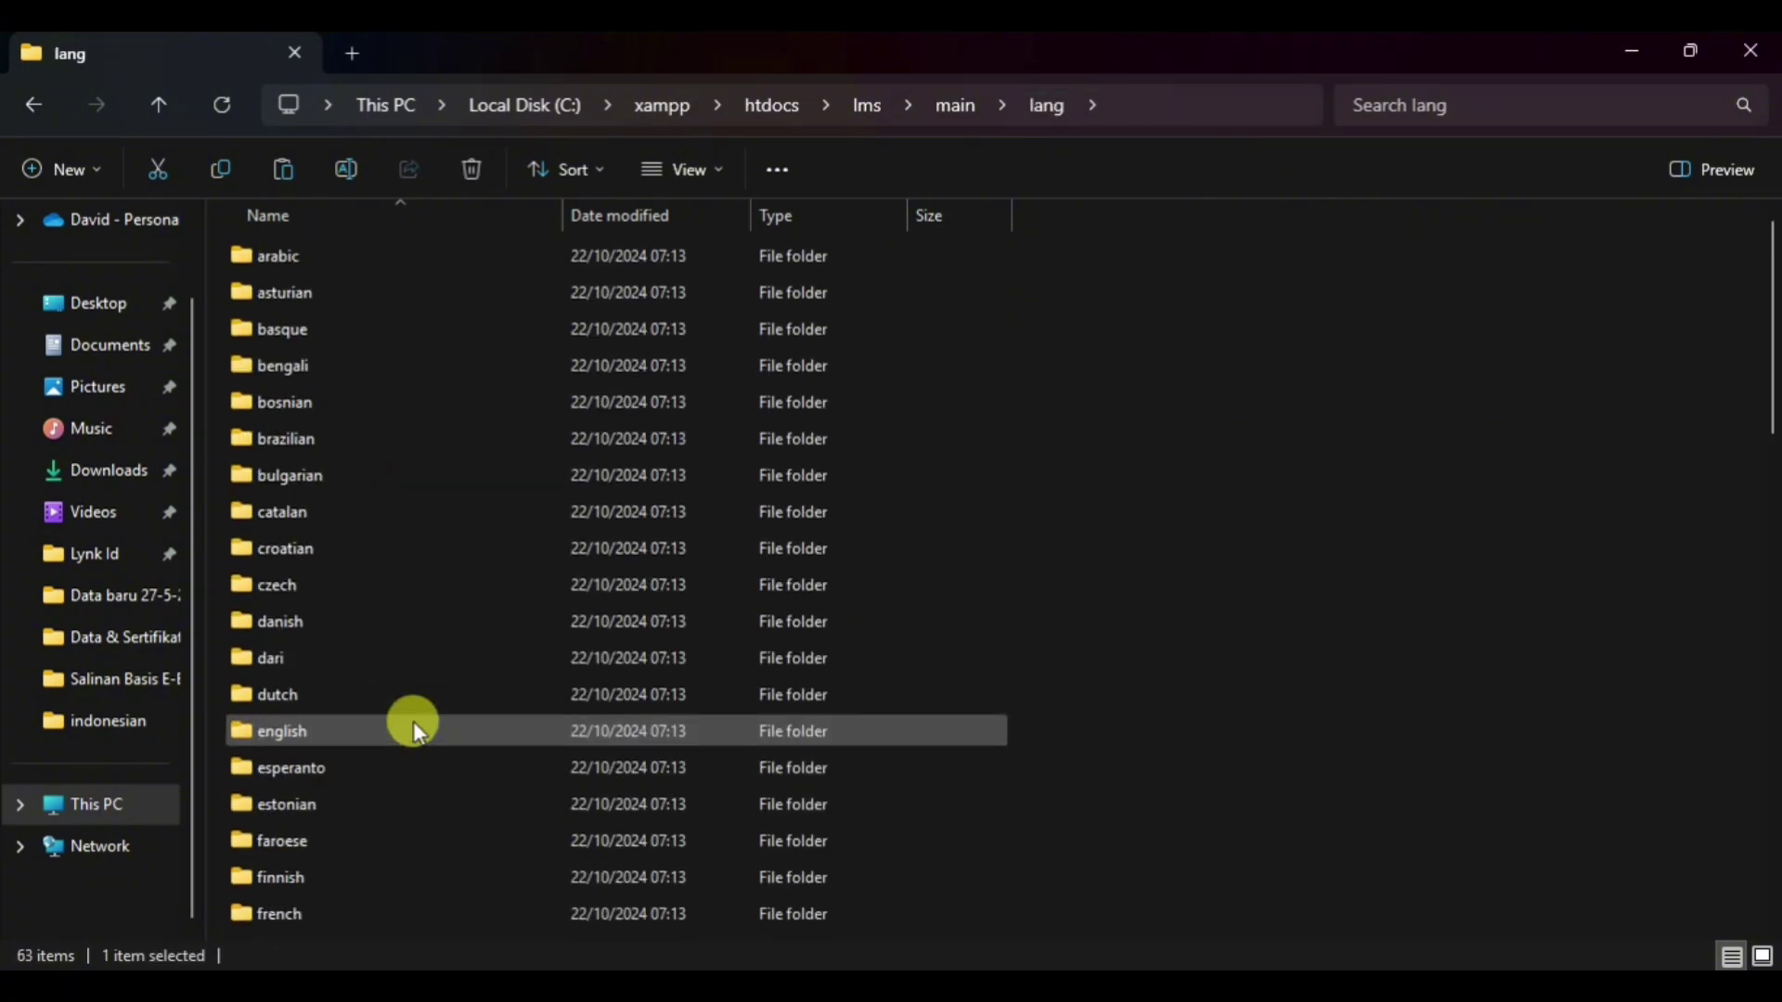
pyautogui.scroll(-3, 420, 474)
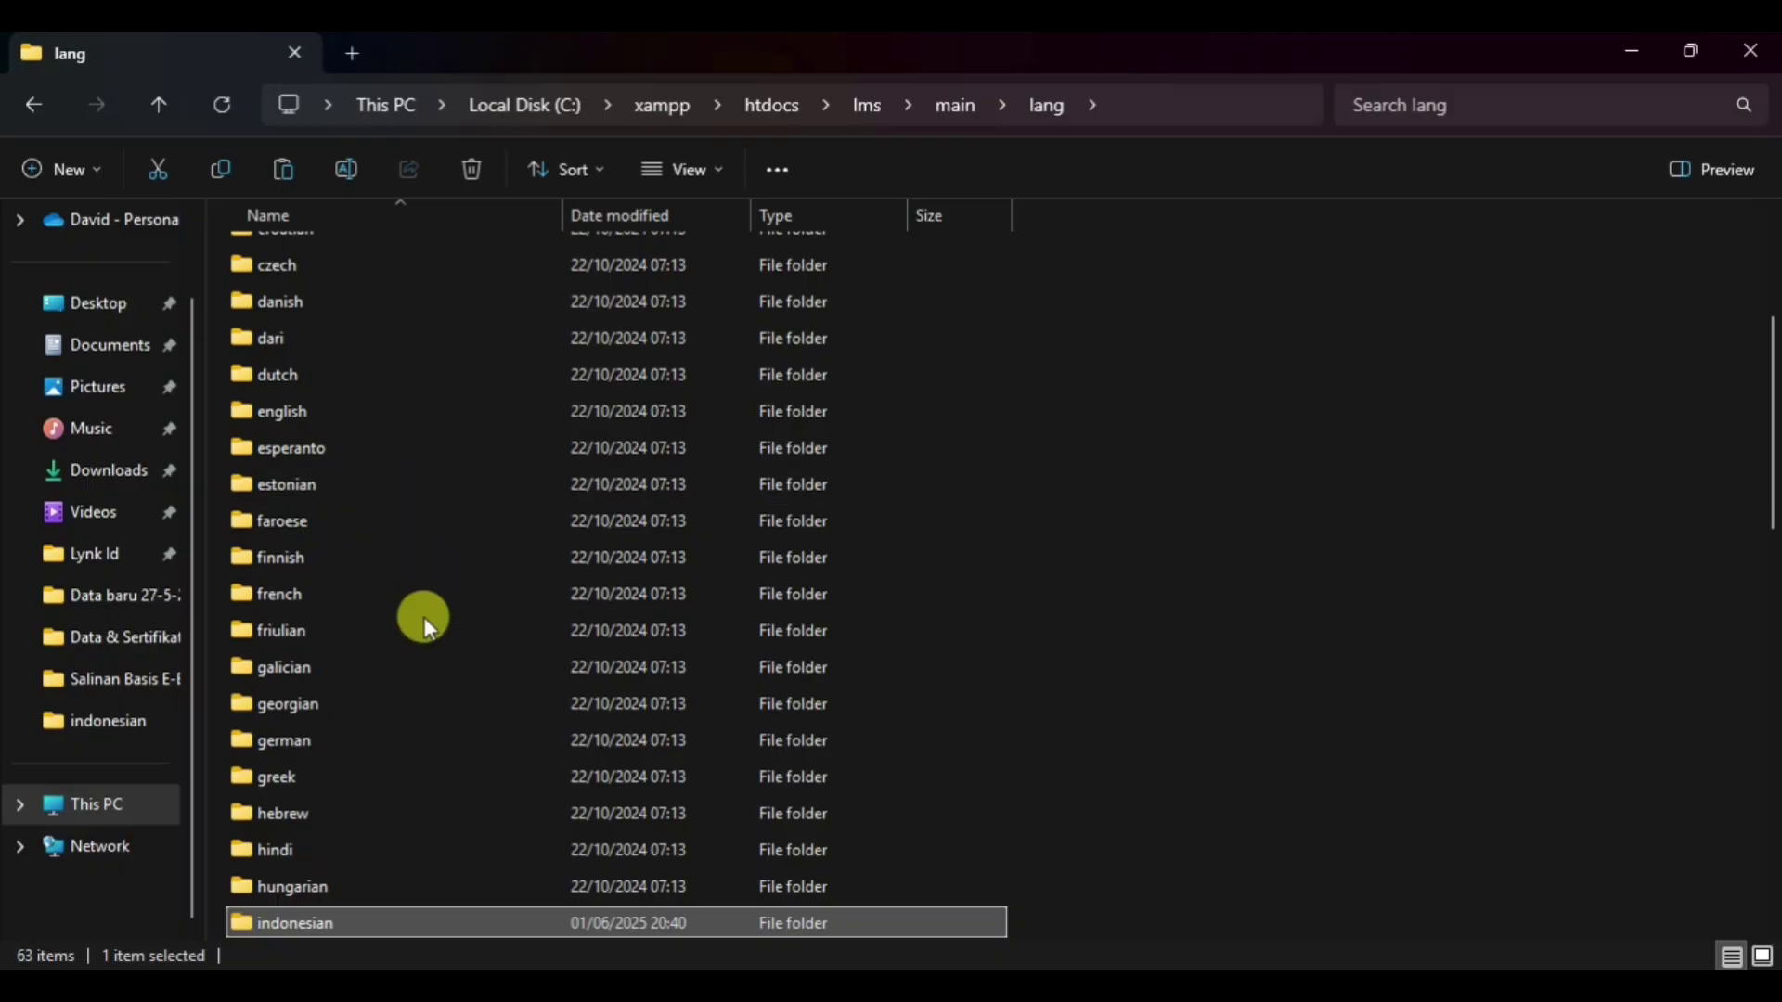
pyautogui.scroll(-2, 423, 650)
pyautogui.scroll(-5, 397, 740)
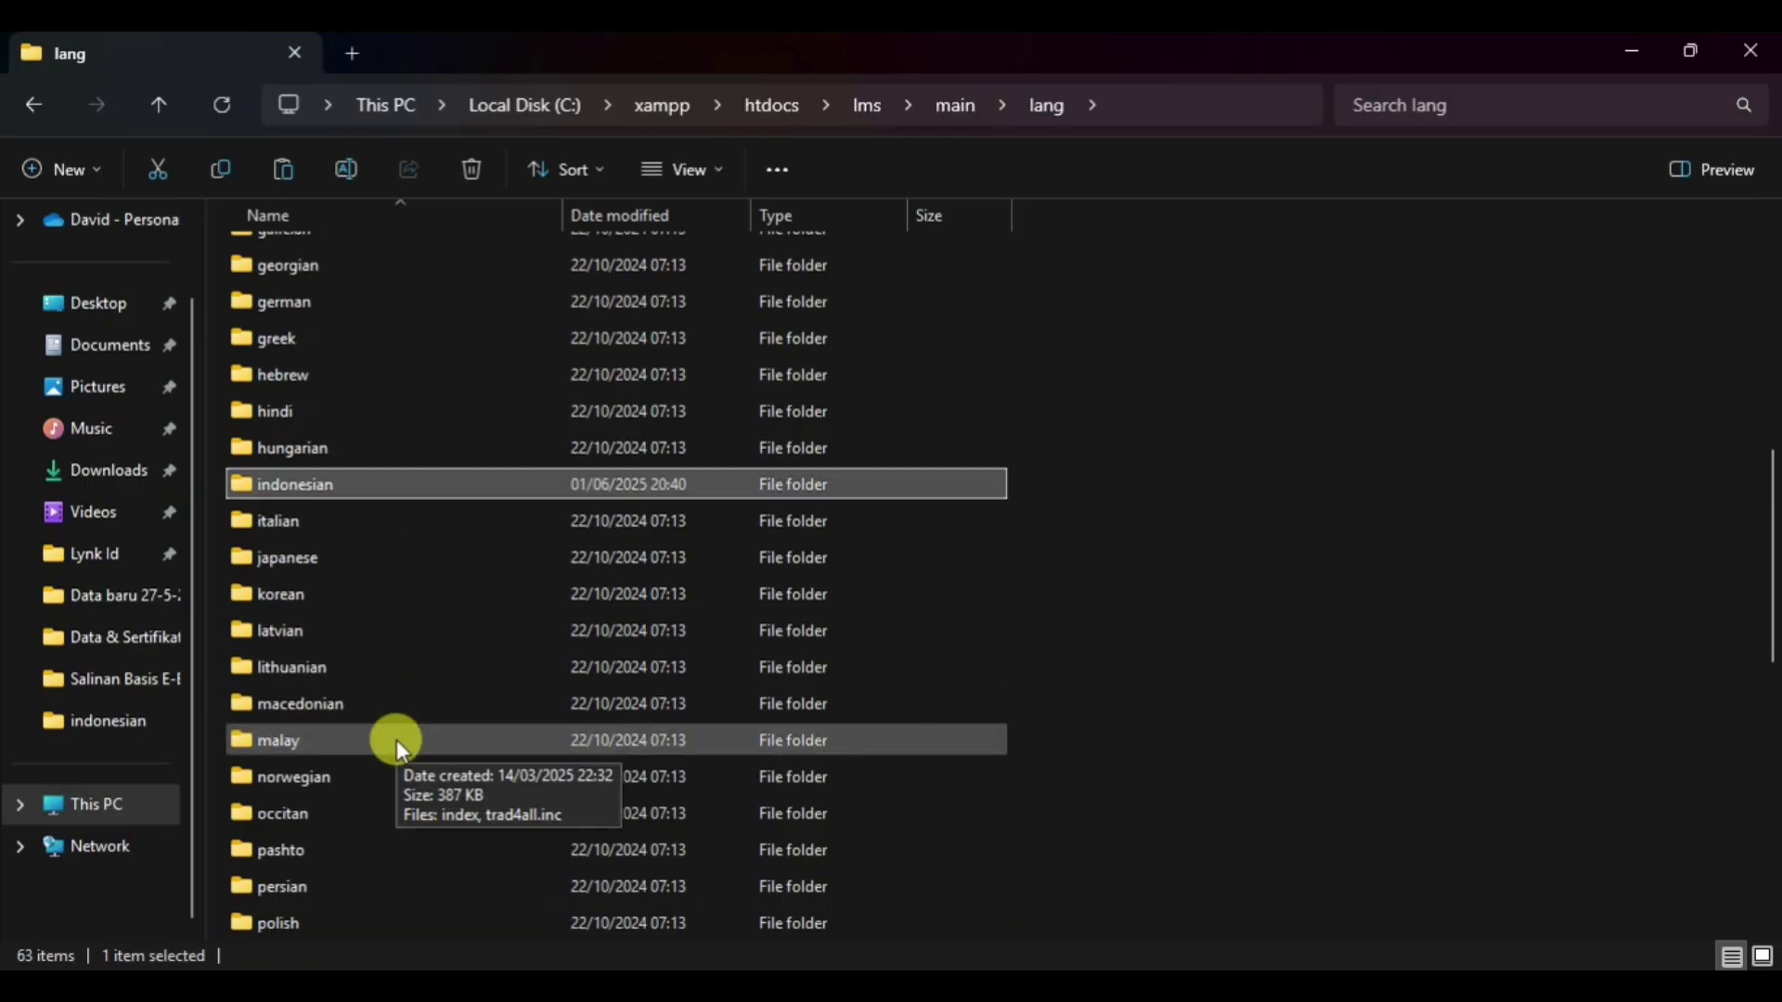
pyautogui.scroll(6, 394, 748)
pyautogui.scroll(1, 394, 748)
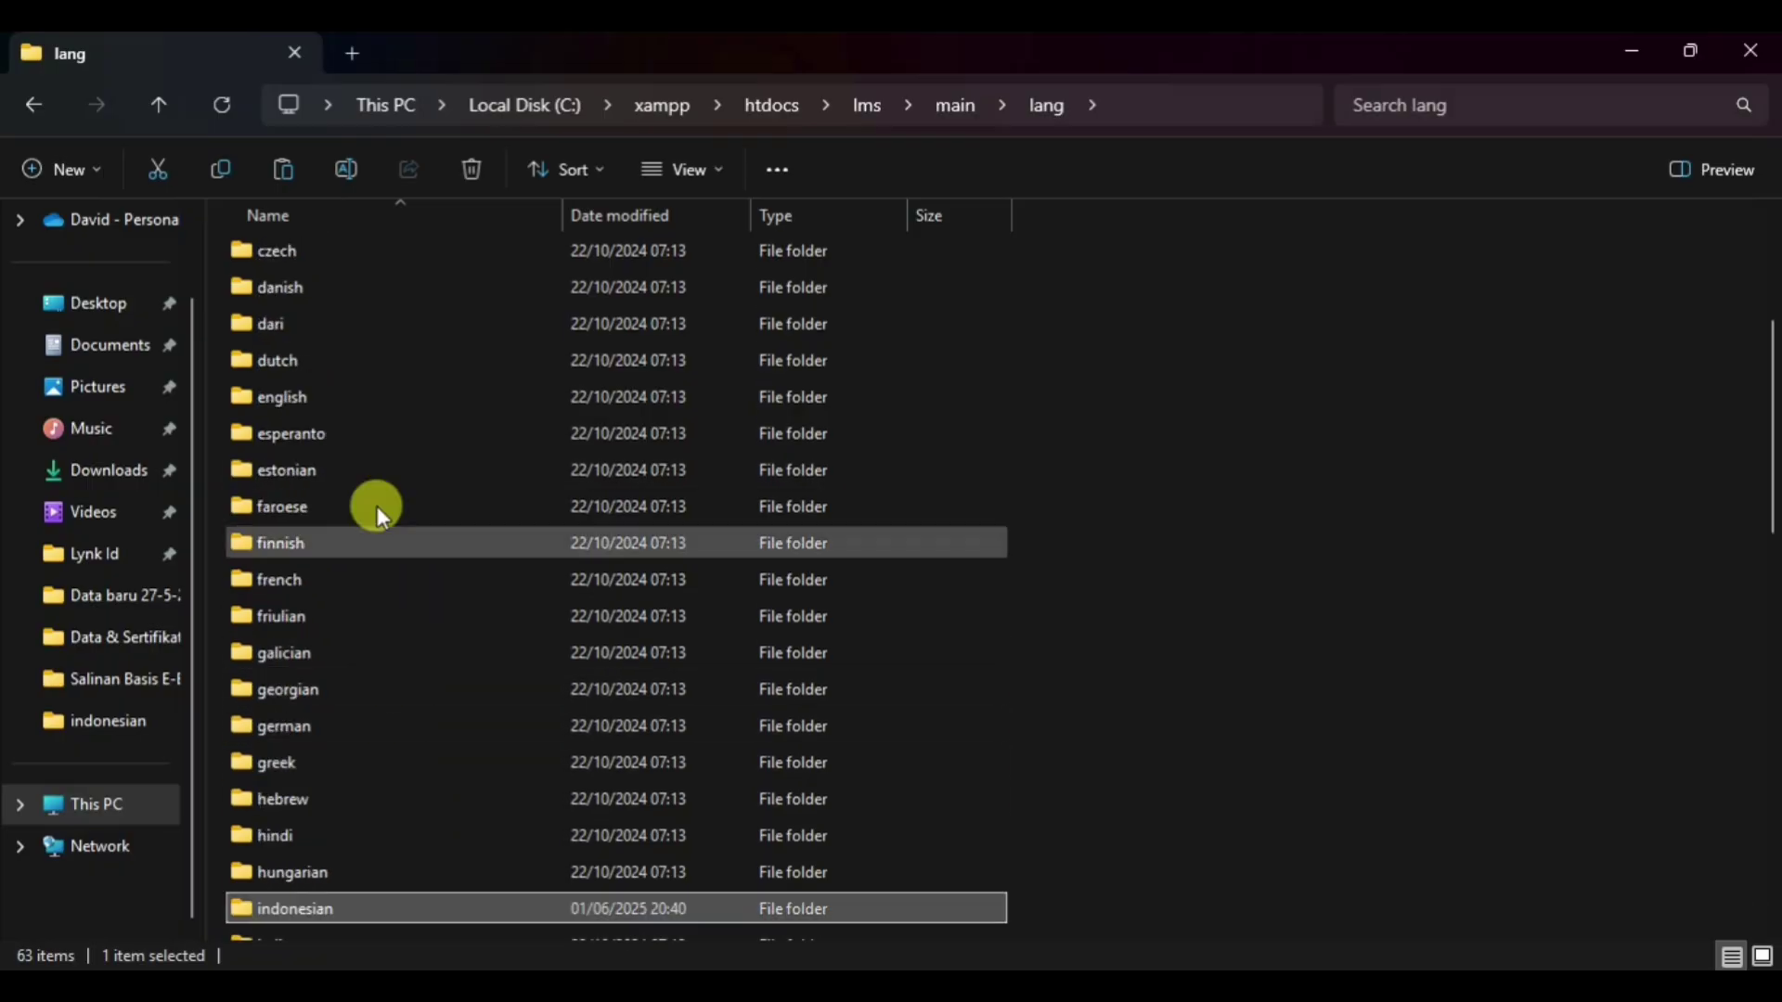
pyautogui.scroll(1, 375, 507)
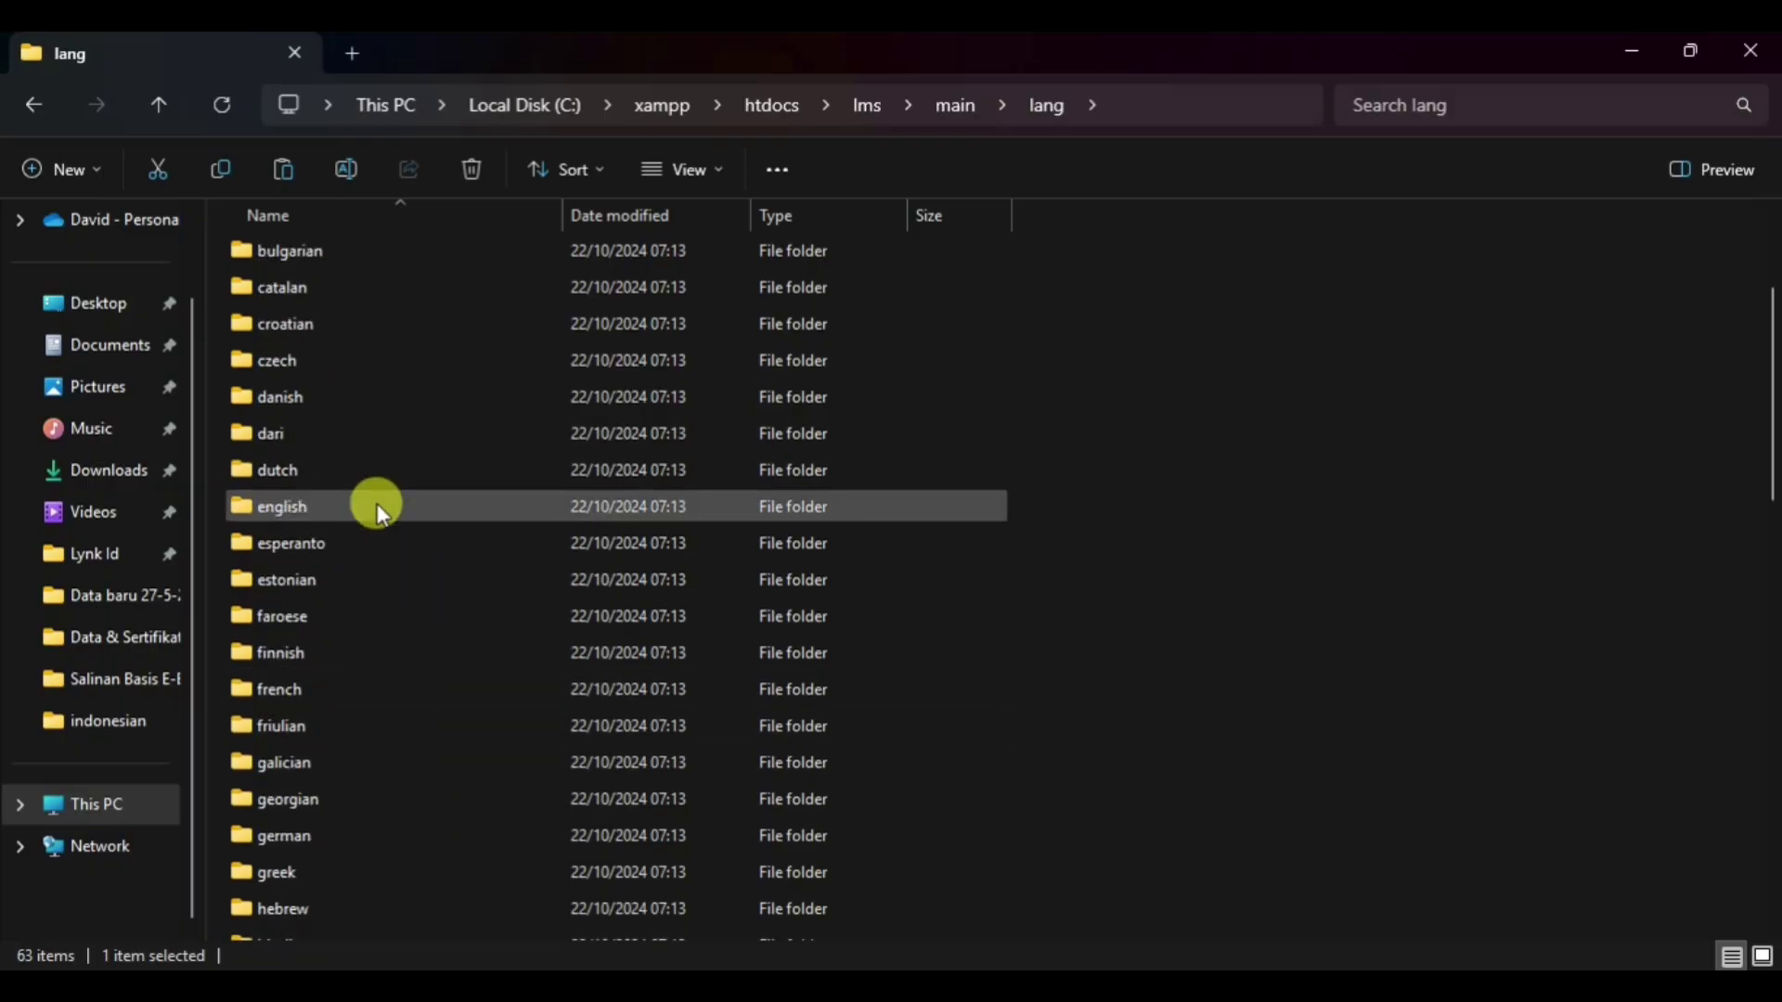
# Open the english folder and open its trad4all.inc file in Visual Studio Code
pyautogui.doubleClick(323, 501)
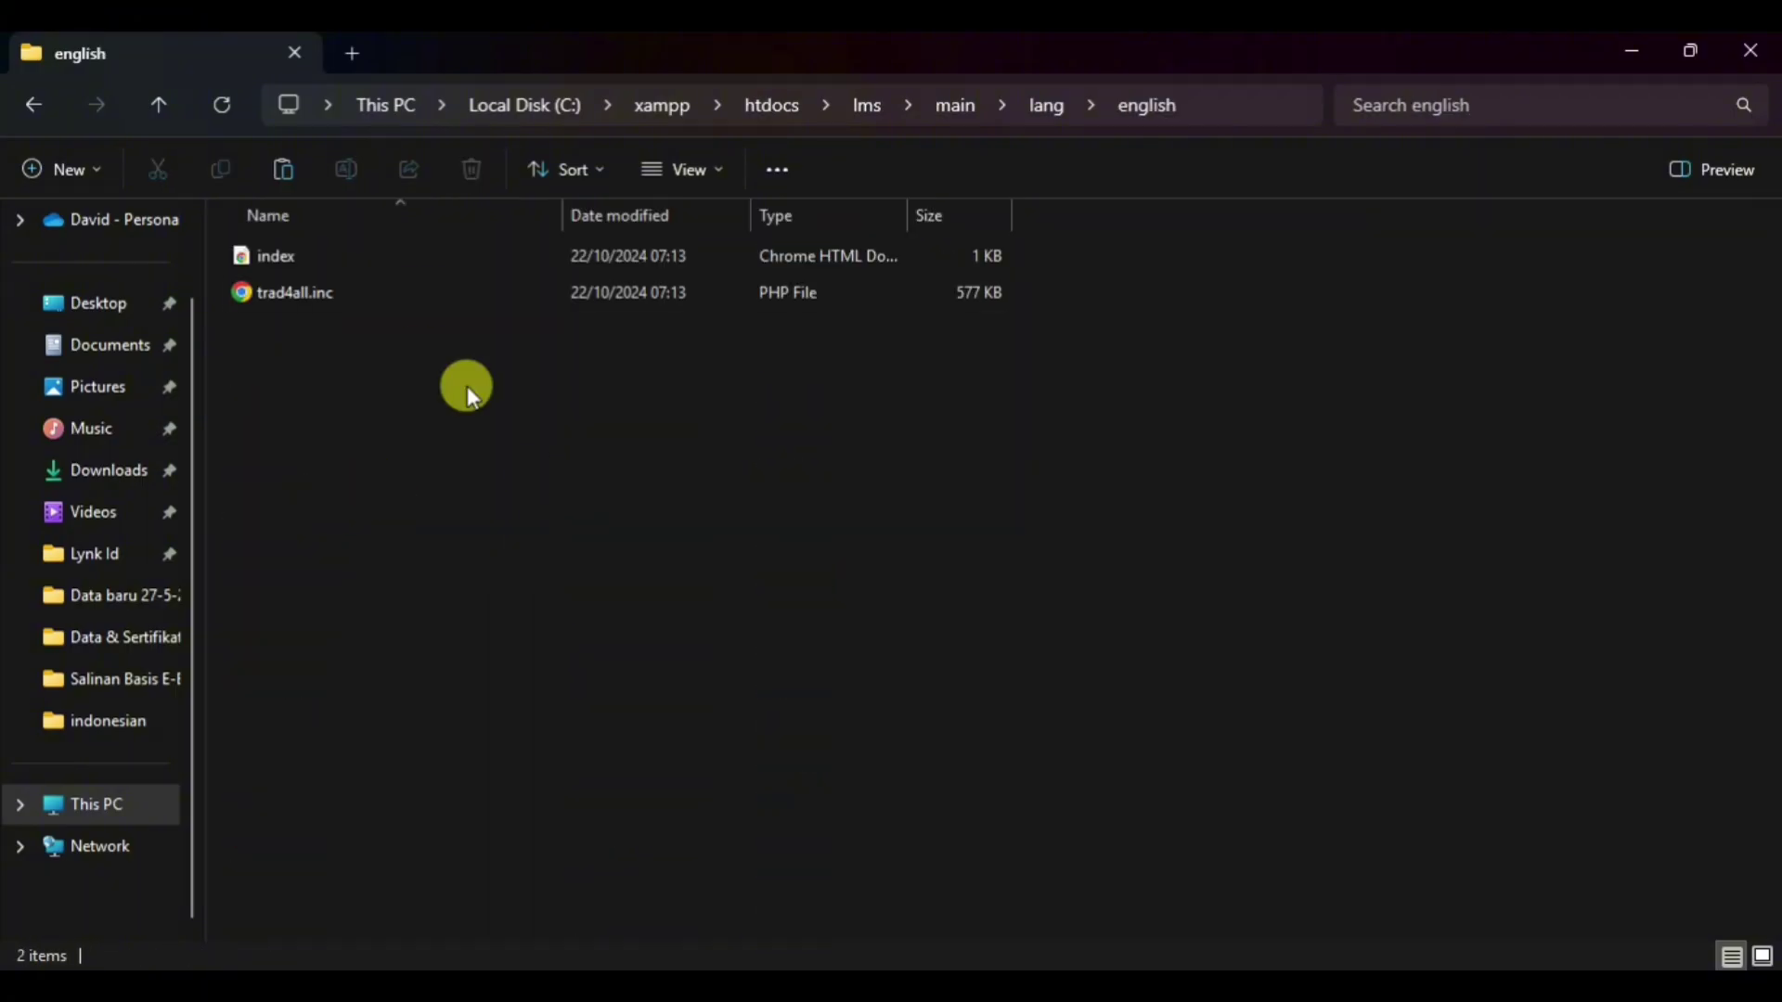
pyautogui.click(336, 295)
pyautogui.doubleClick(336, 296)
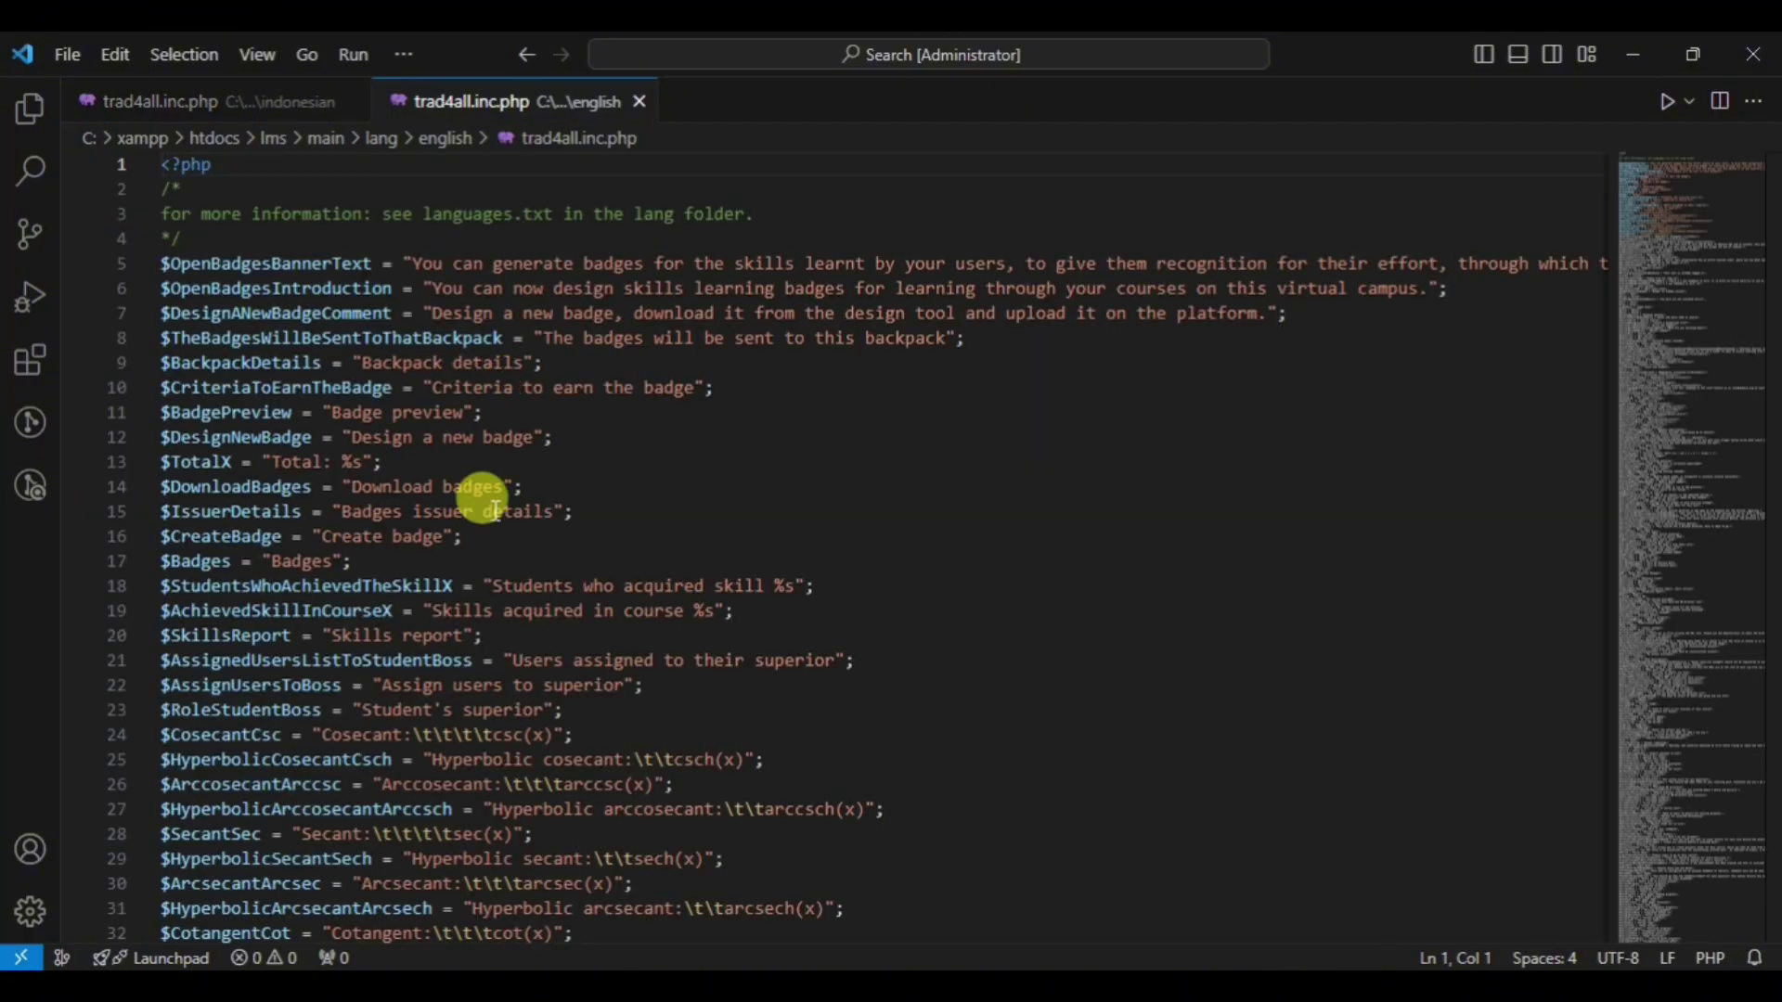
# Examine the first entries of the English file, highlighting the $OpenBadgesBannerText and $OpenBadgesIntroduction texts
pyautogui.scroll(-1, 514, 464)
pyautogui.scroll(-2, 514, 464)
pyautogui.click(508, 466)
pyautogui.scroll(-3, 575, 603)
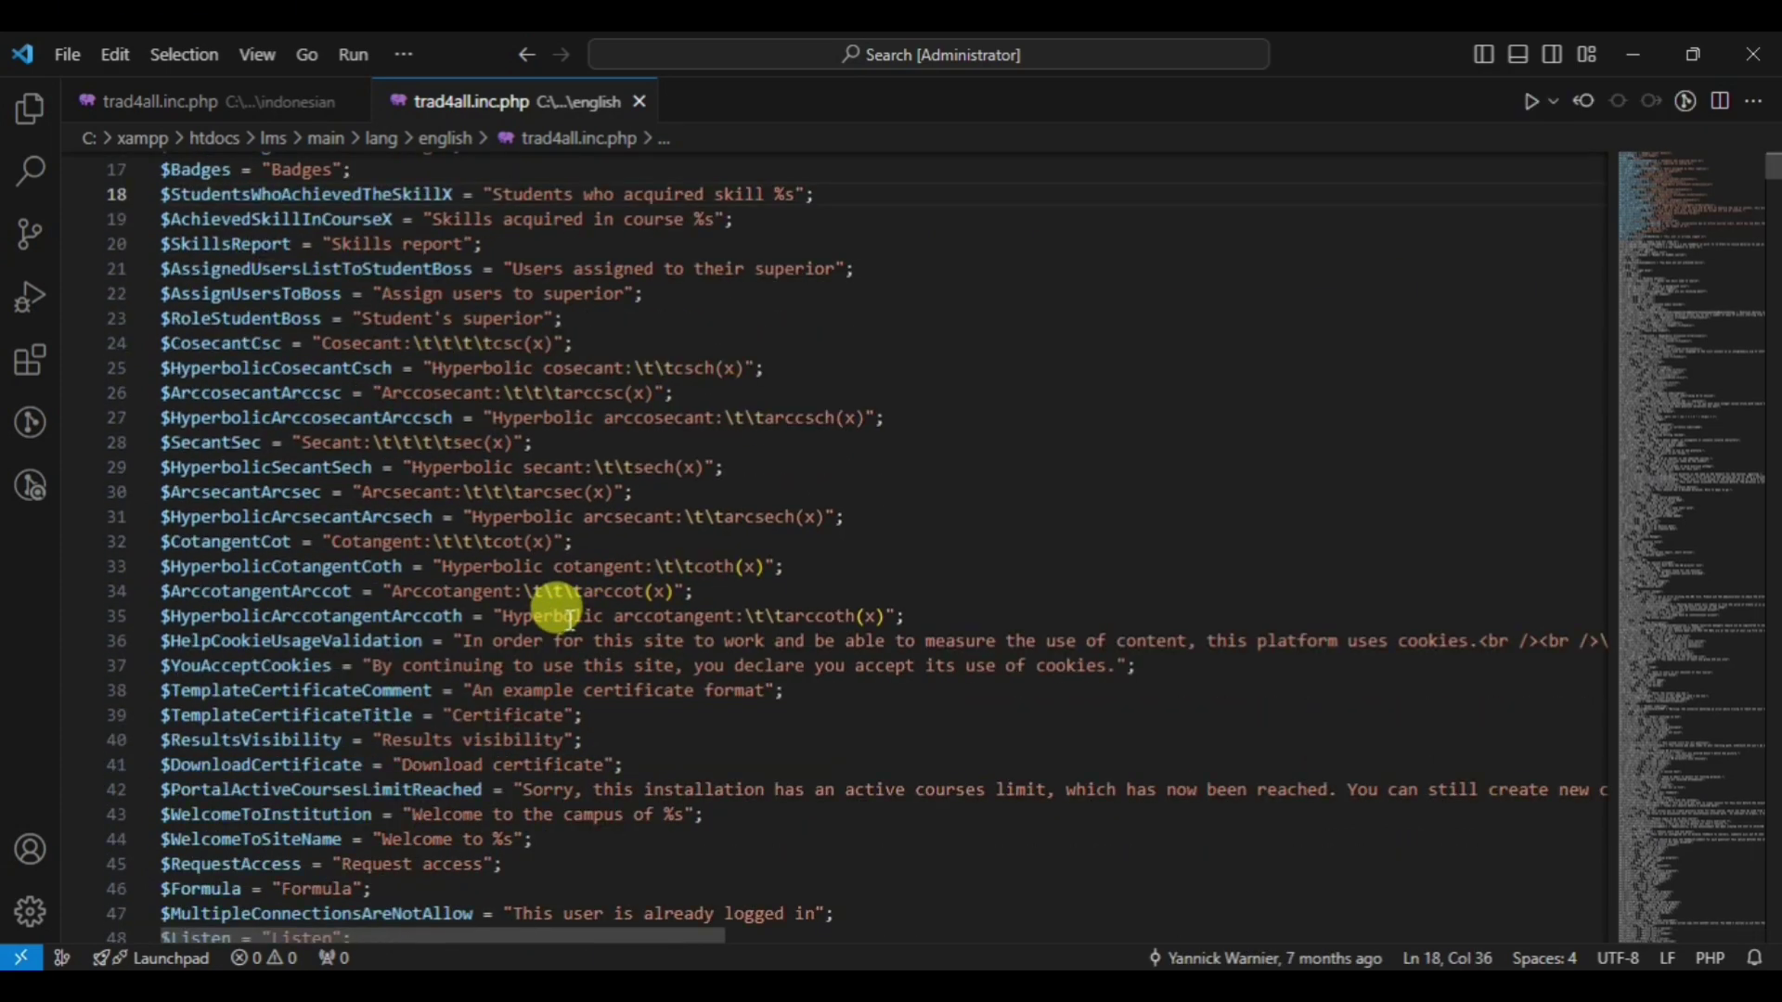
pyautogui.scroll(1, 568, 620)
pyautogui.scroll(5, 557, 608)
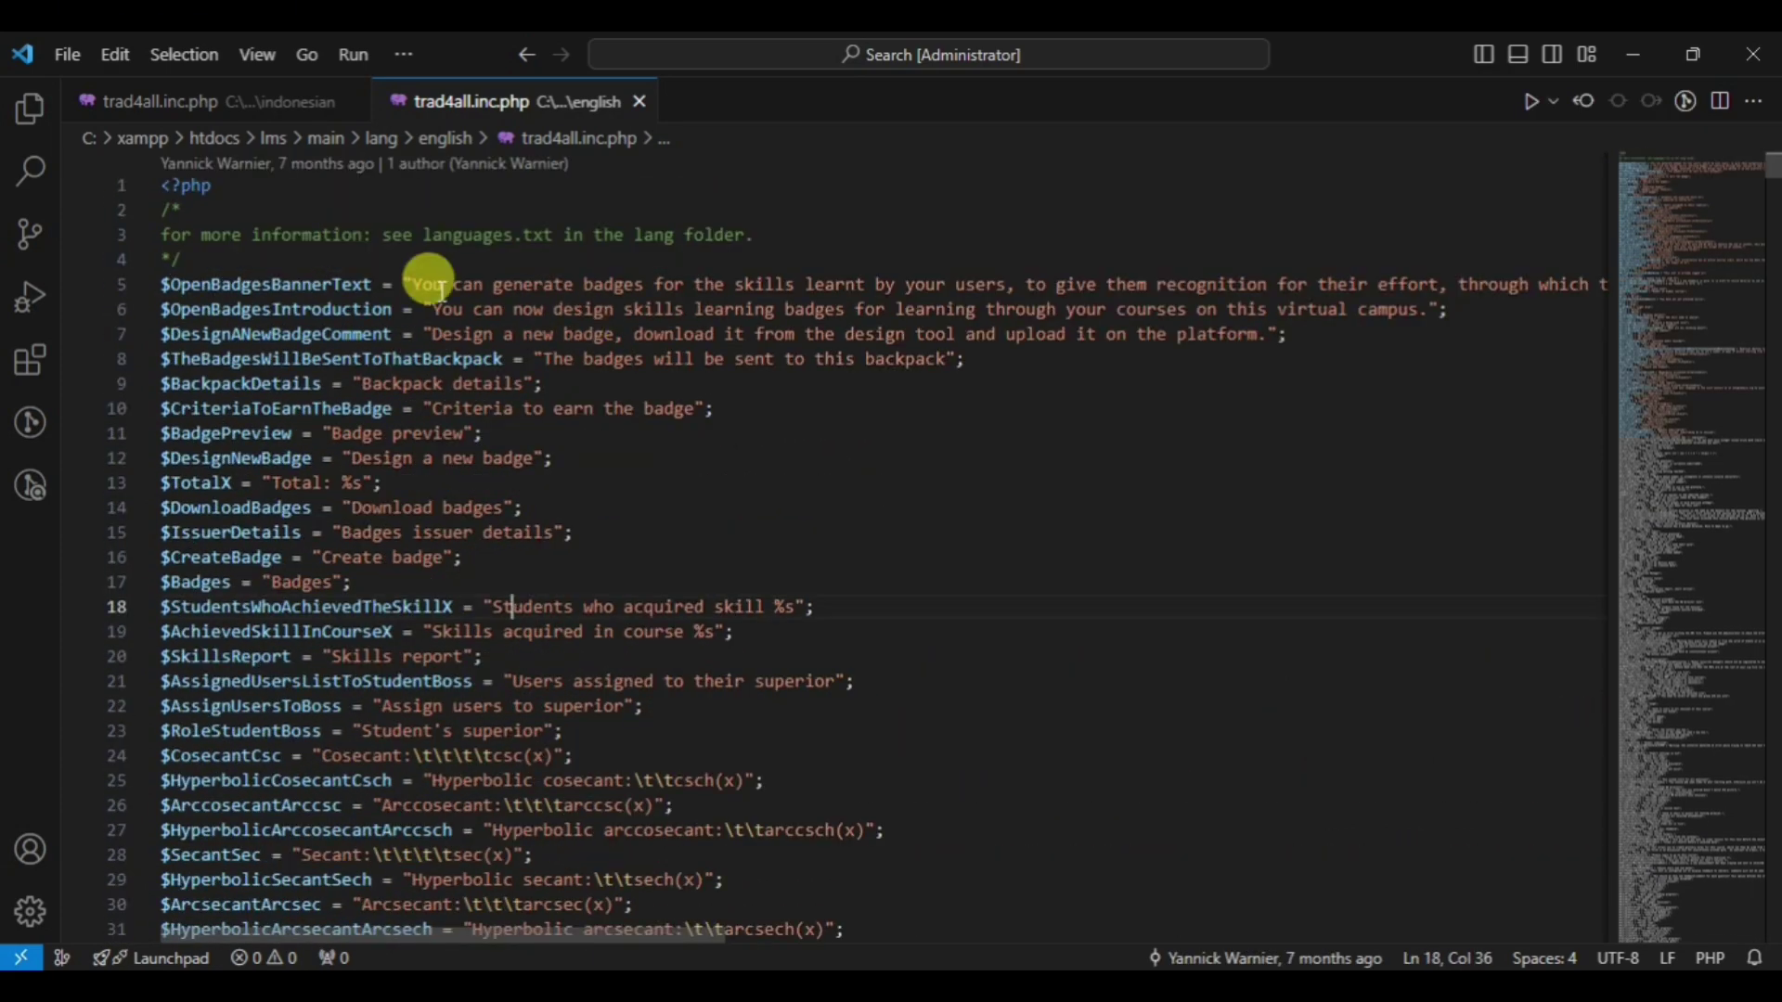
pyautogui.moveTo(430, 284); pyautogui.dragTo(998, 284)
pyautogui.click(684, 309)
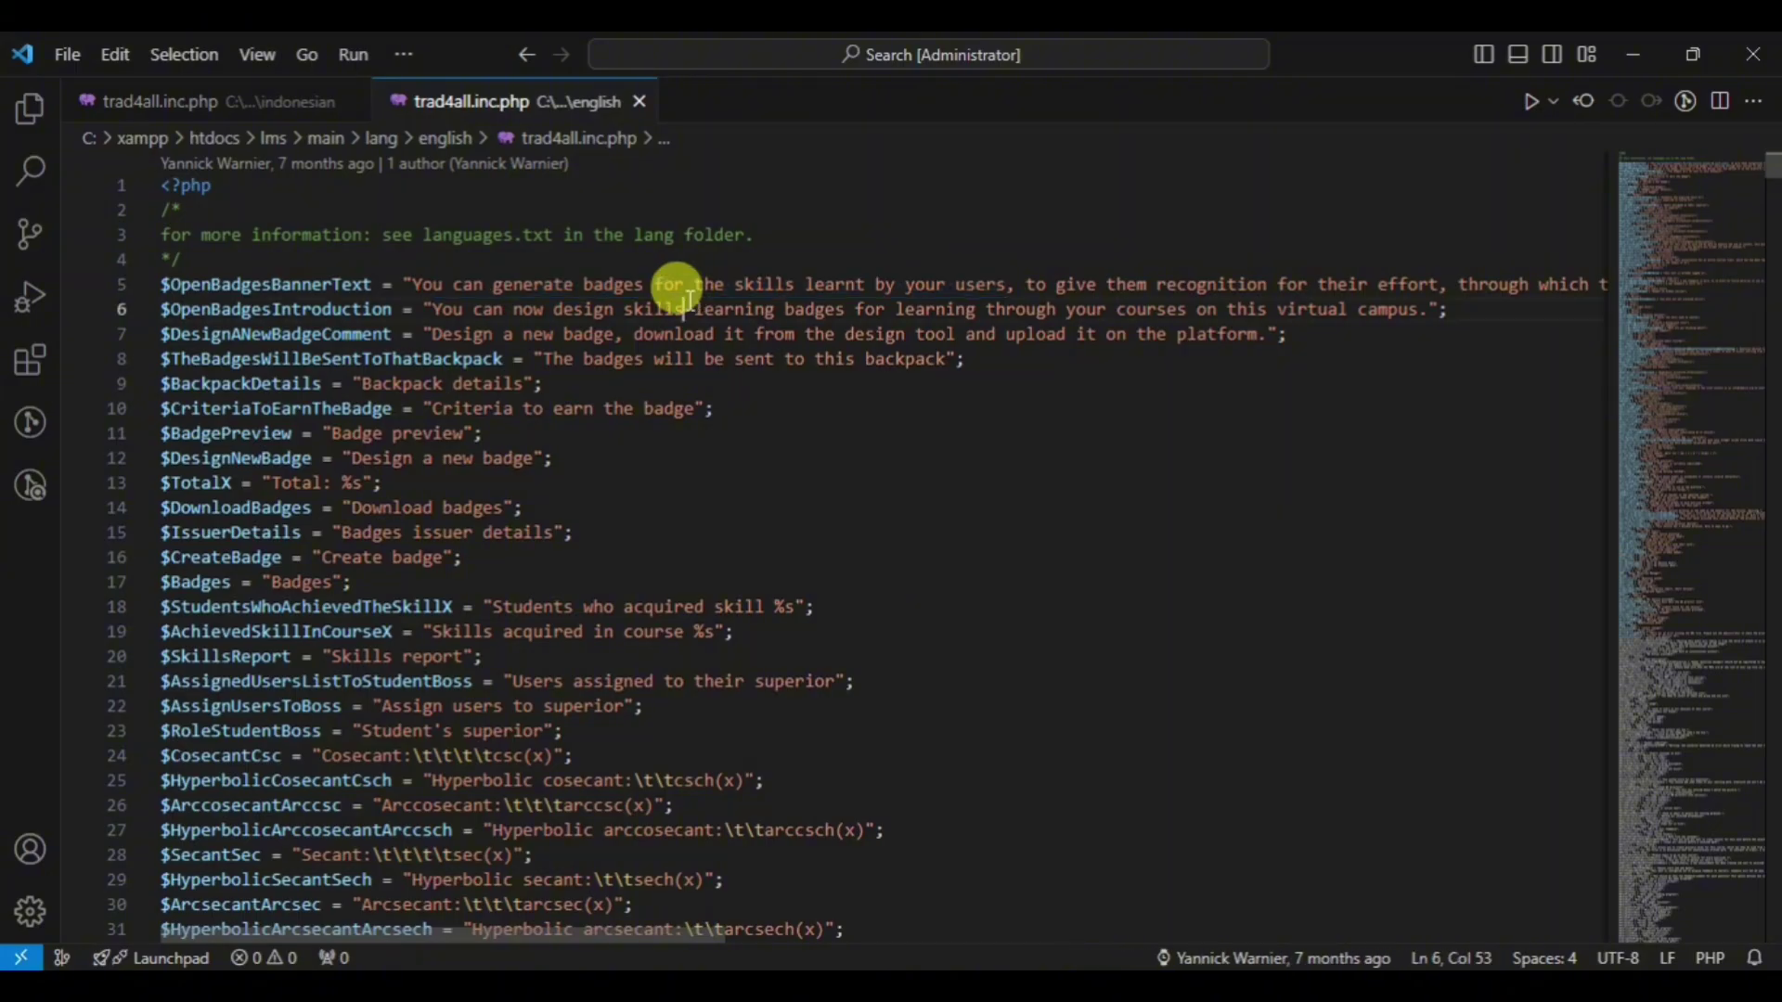
pyautogui.moveTo(434, 284); pyautogui.dragTo(839, 315)
pyautogui.click(650, 383)
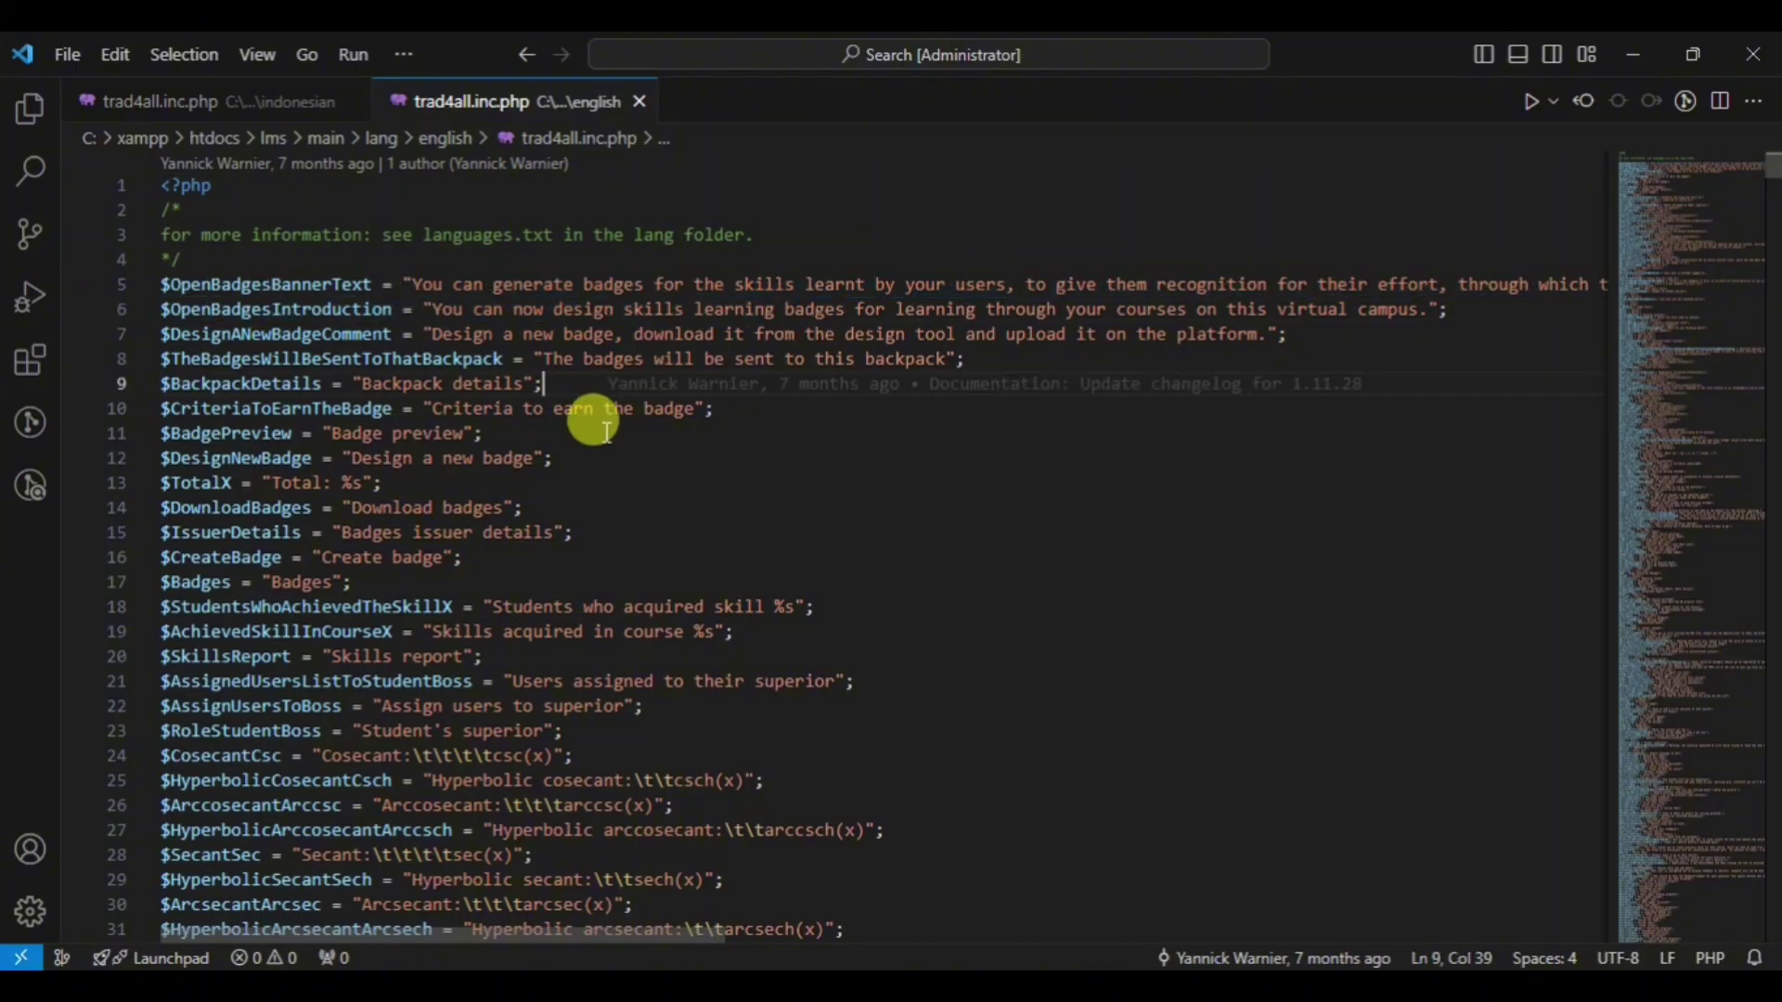
# Look over the English file's entries further down, from the skills and certificate texts to the social wall texts
pyautogui.scroll(-2, 606, 431)
pyautogui.scroll(-3, 603, 429)
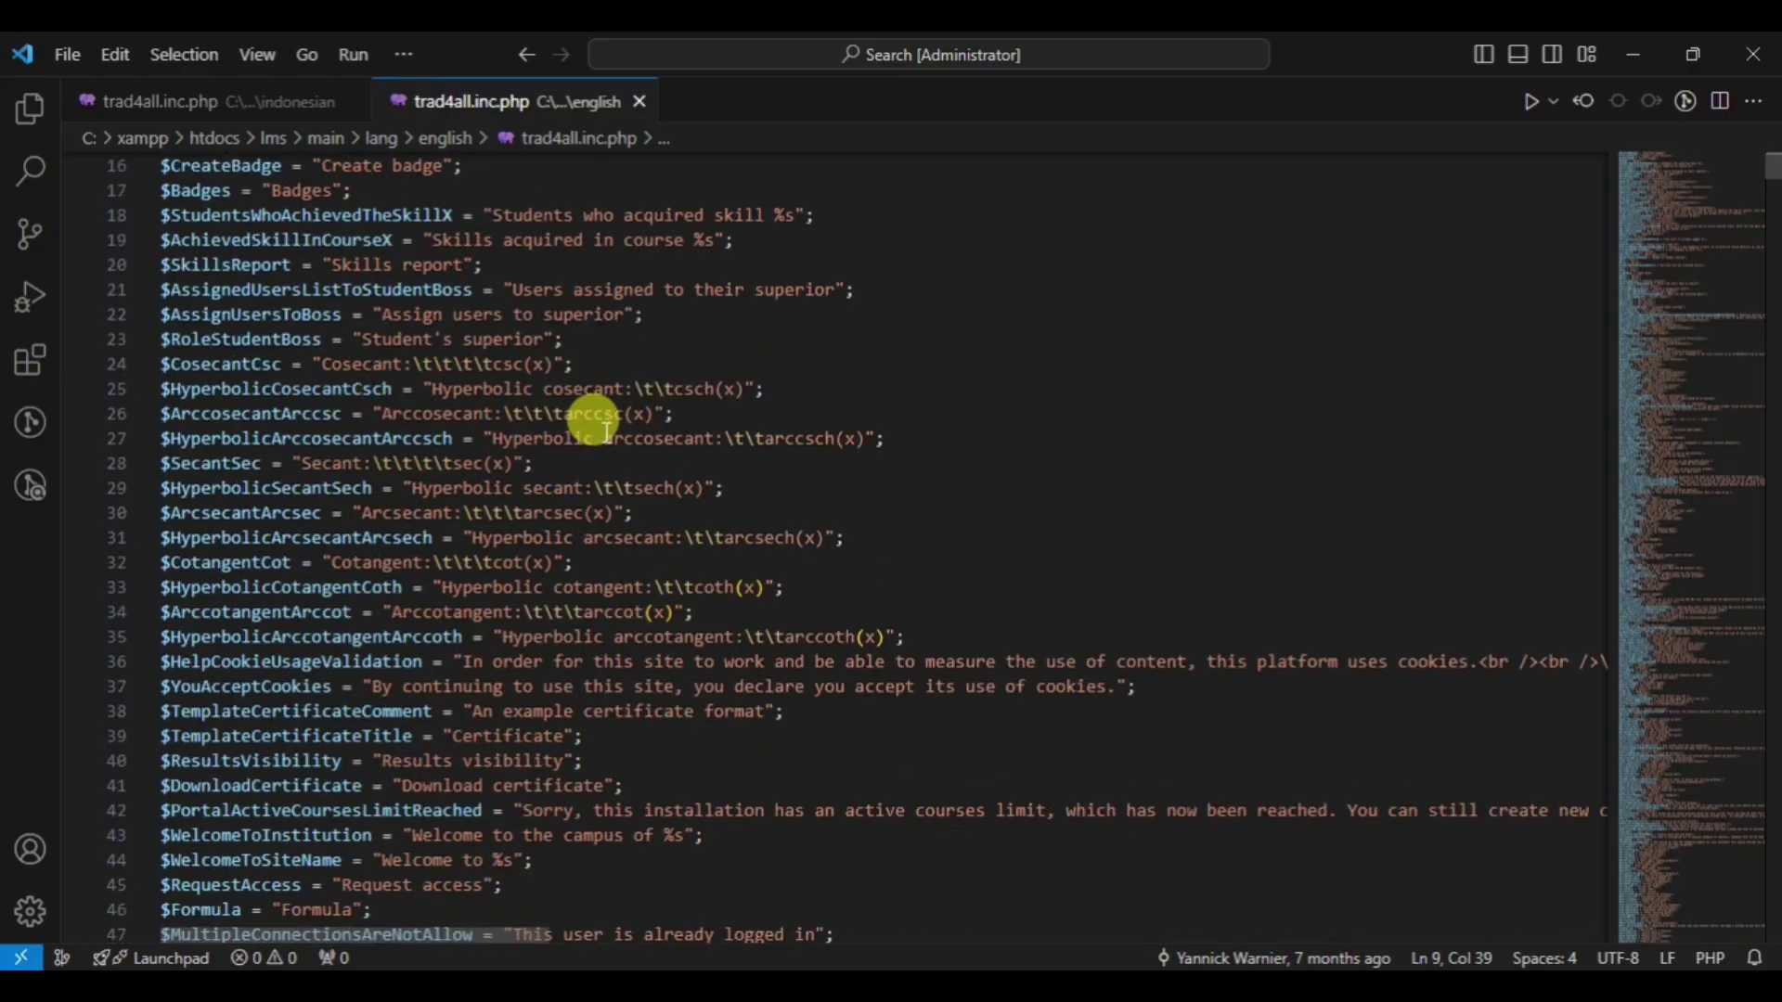
pyautogui.scroll(-2, 627, 444)
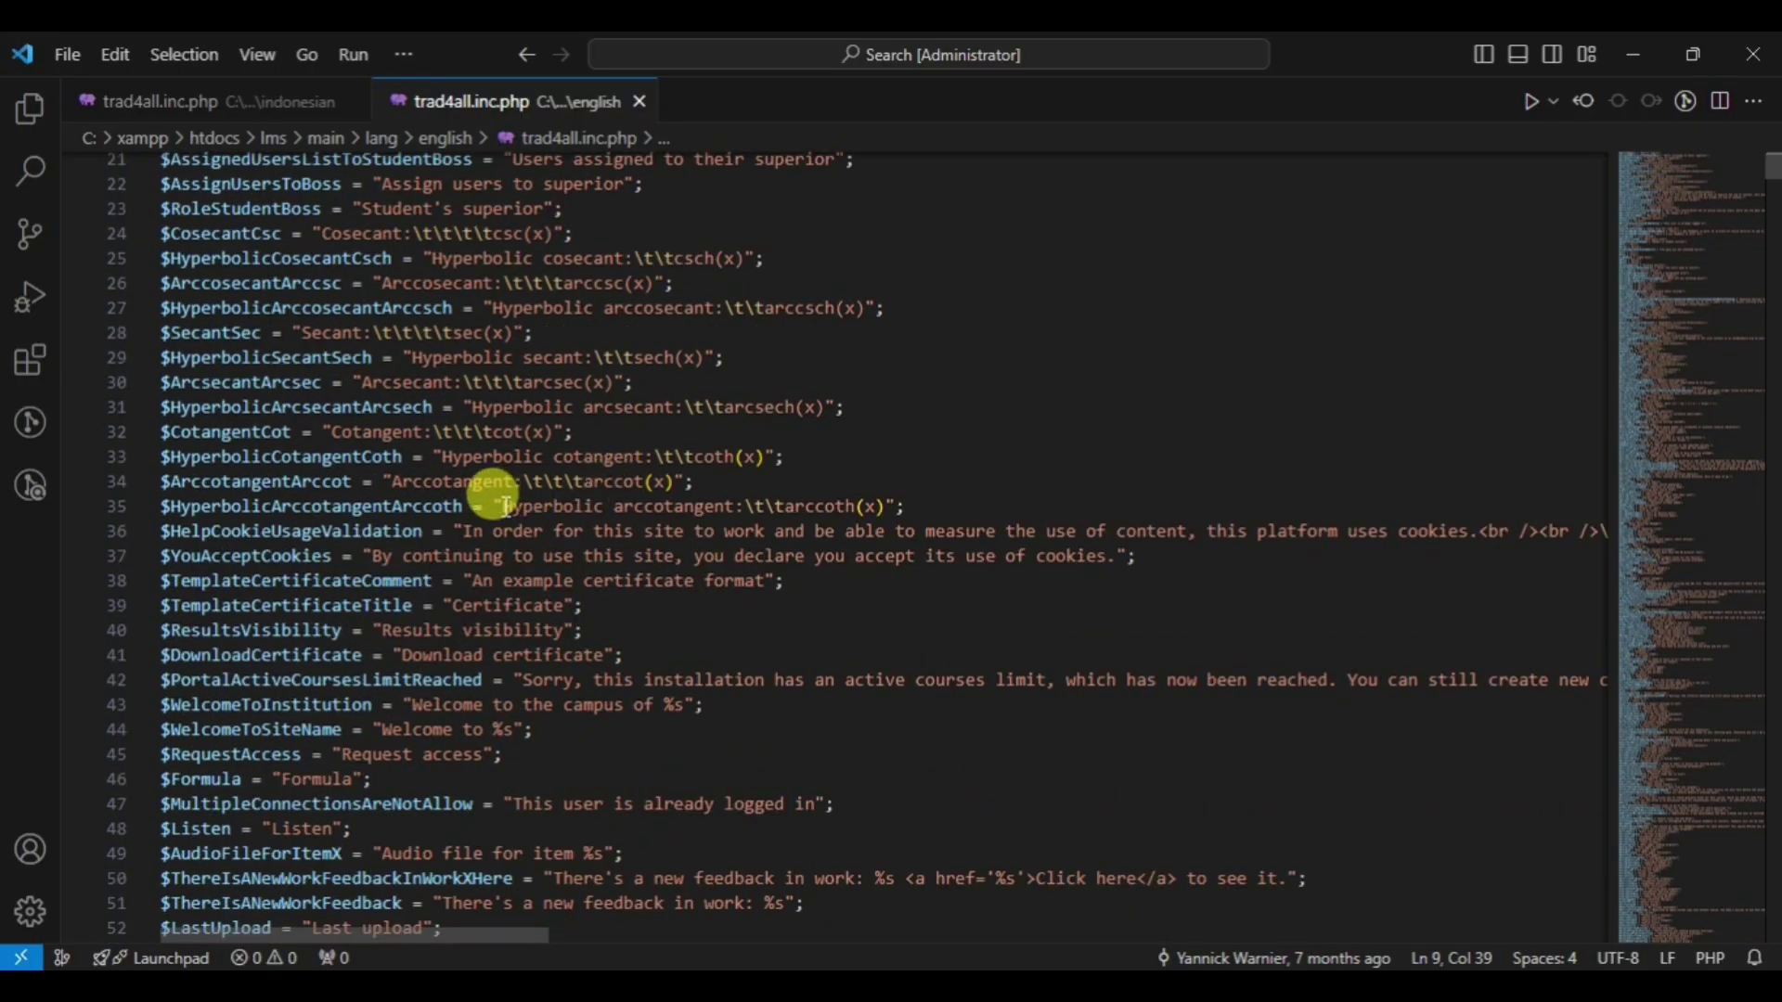
pyautogui.scroll(-2, 499, 524)
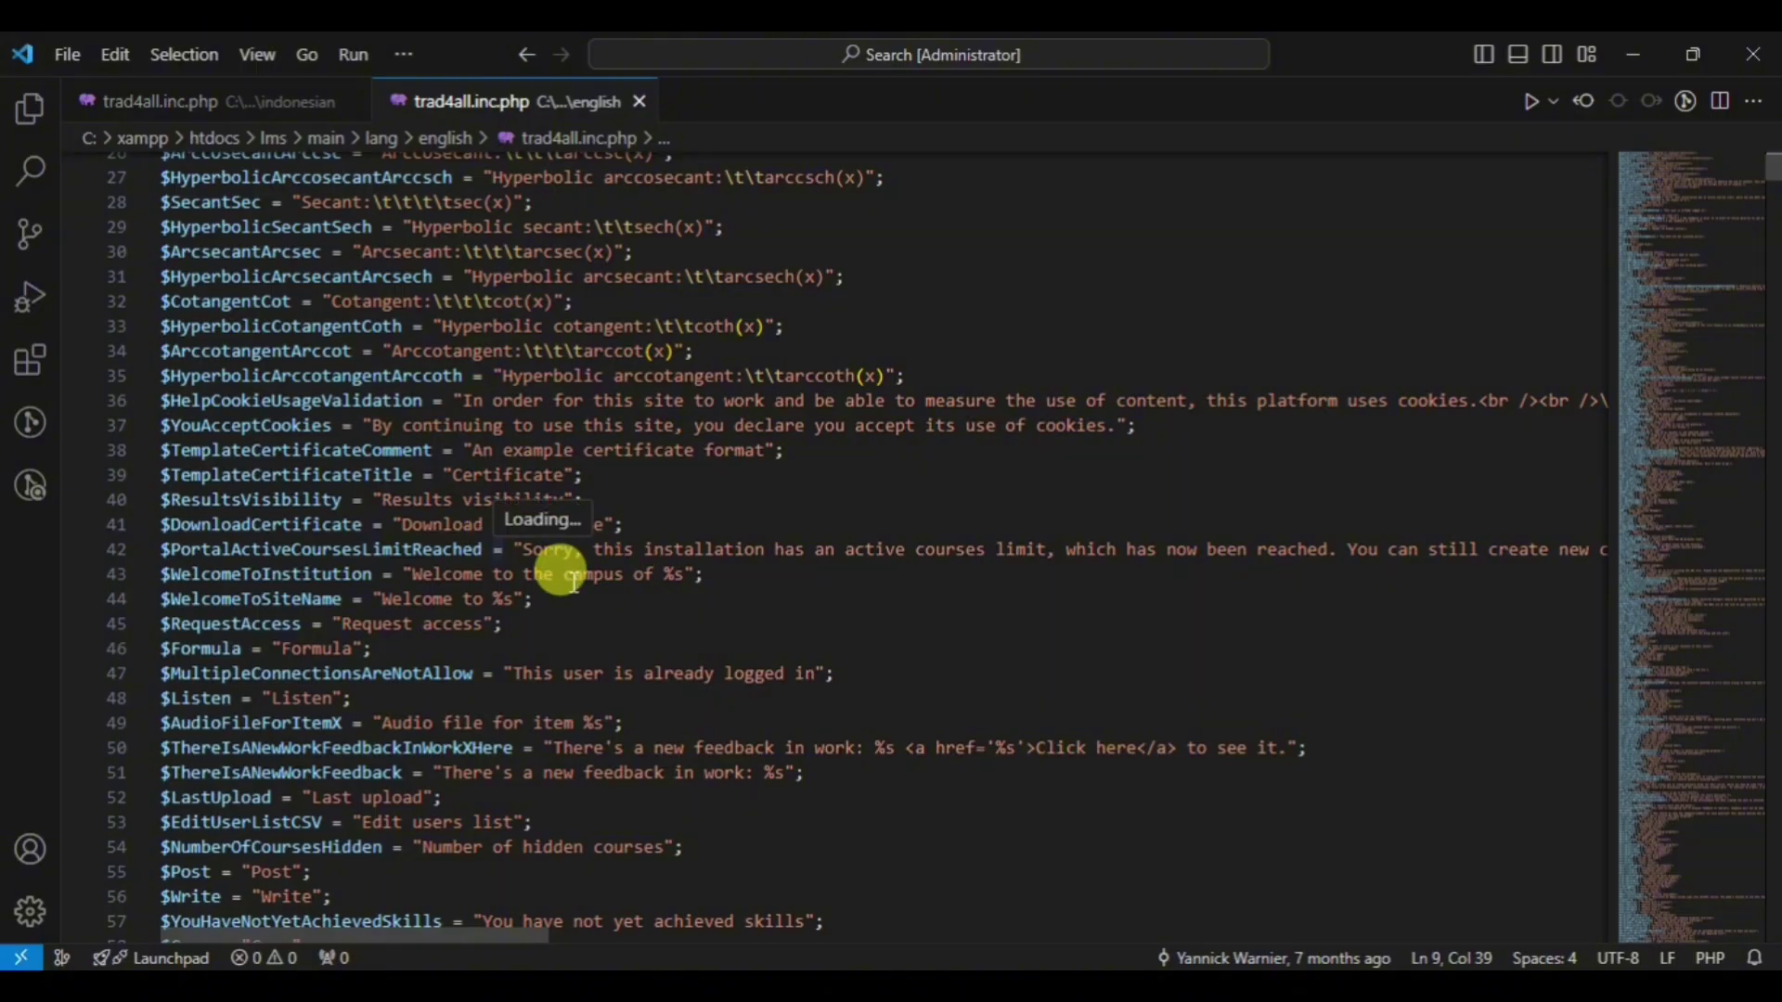
pyautogui.click(512, 591)
pyautogui.scroll(-11, 518, 570)
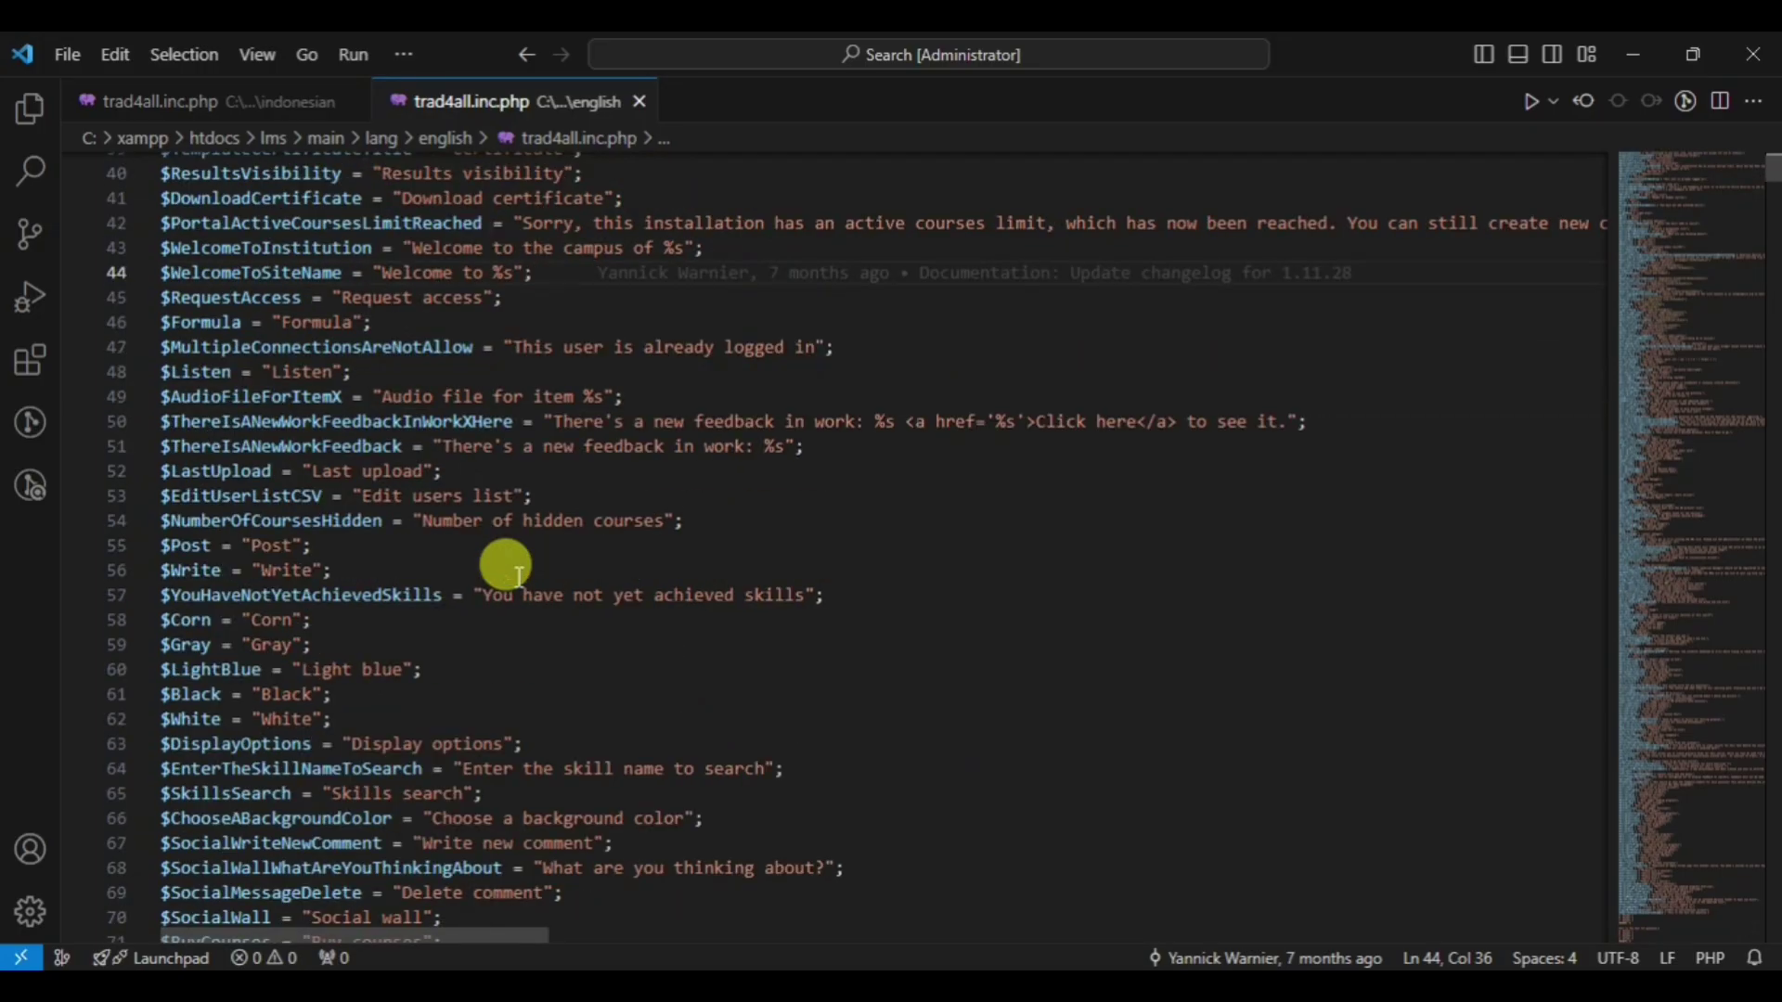
# Look through the English file's entries from the social wall texts to the session duration texts, then return to the file's beginning
pyautogui.scroll(-11, 511, 585)
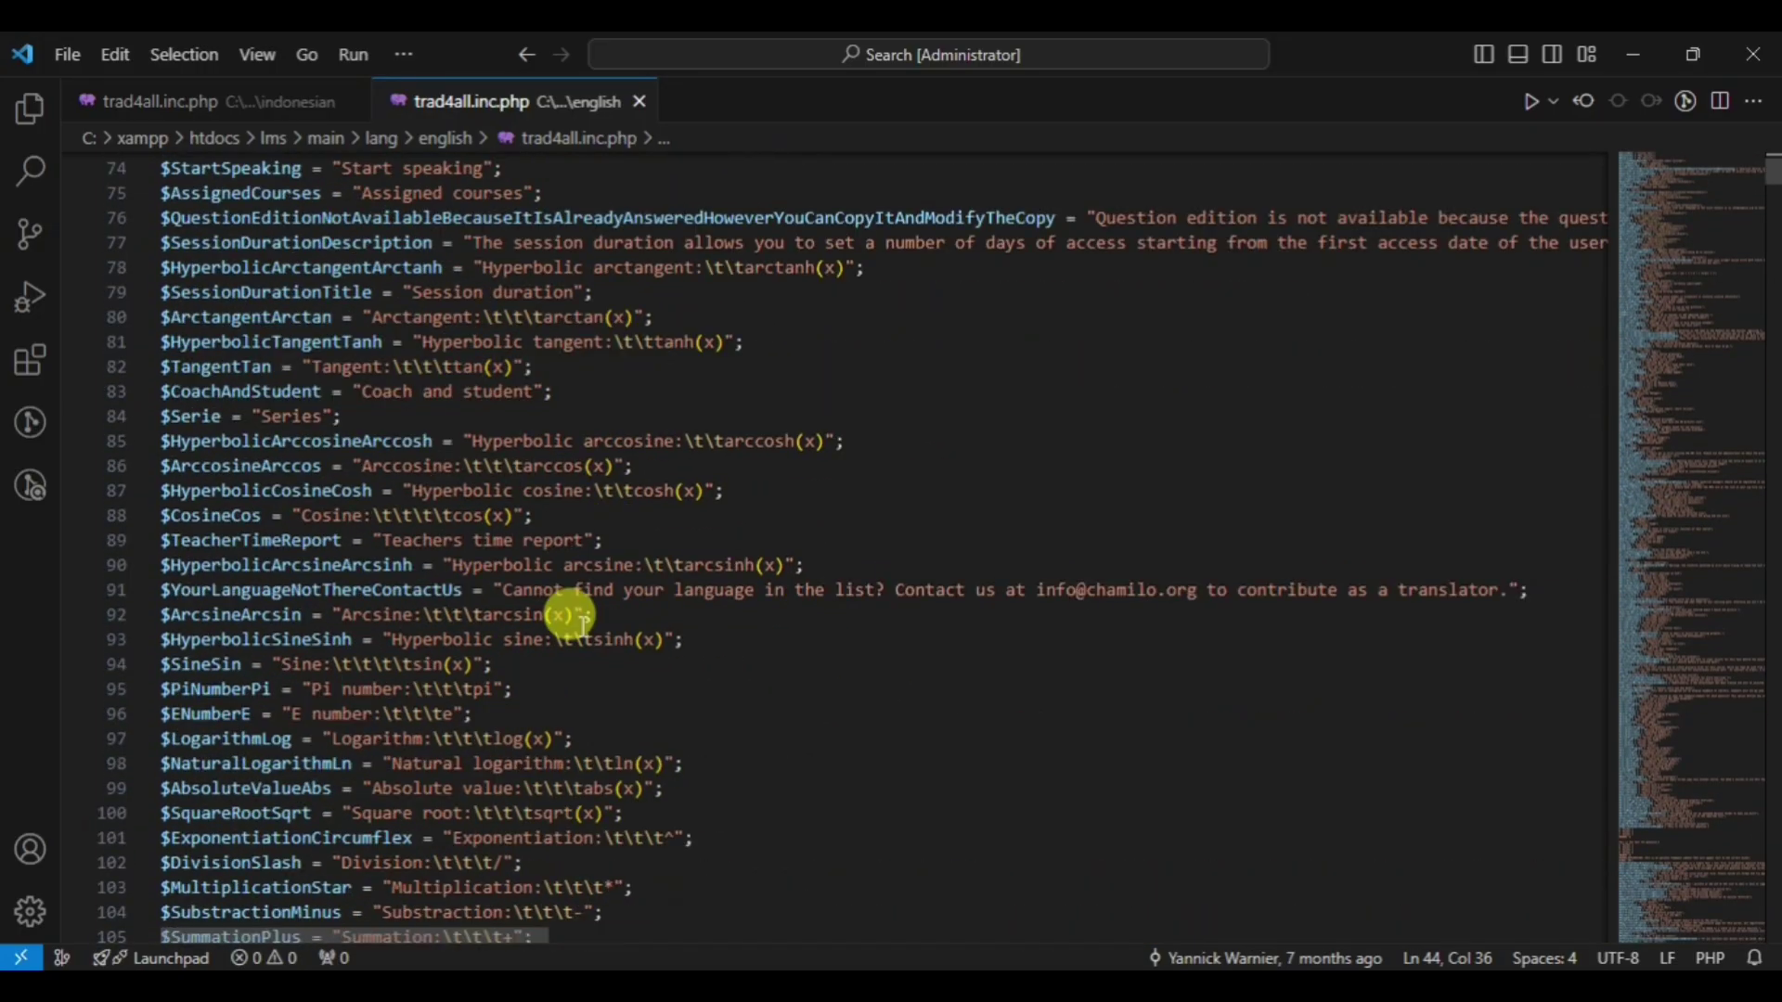
pyautogui.scroll(-7, 497, 605)
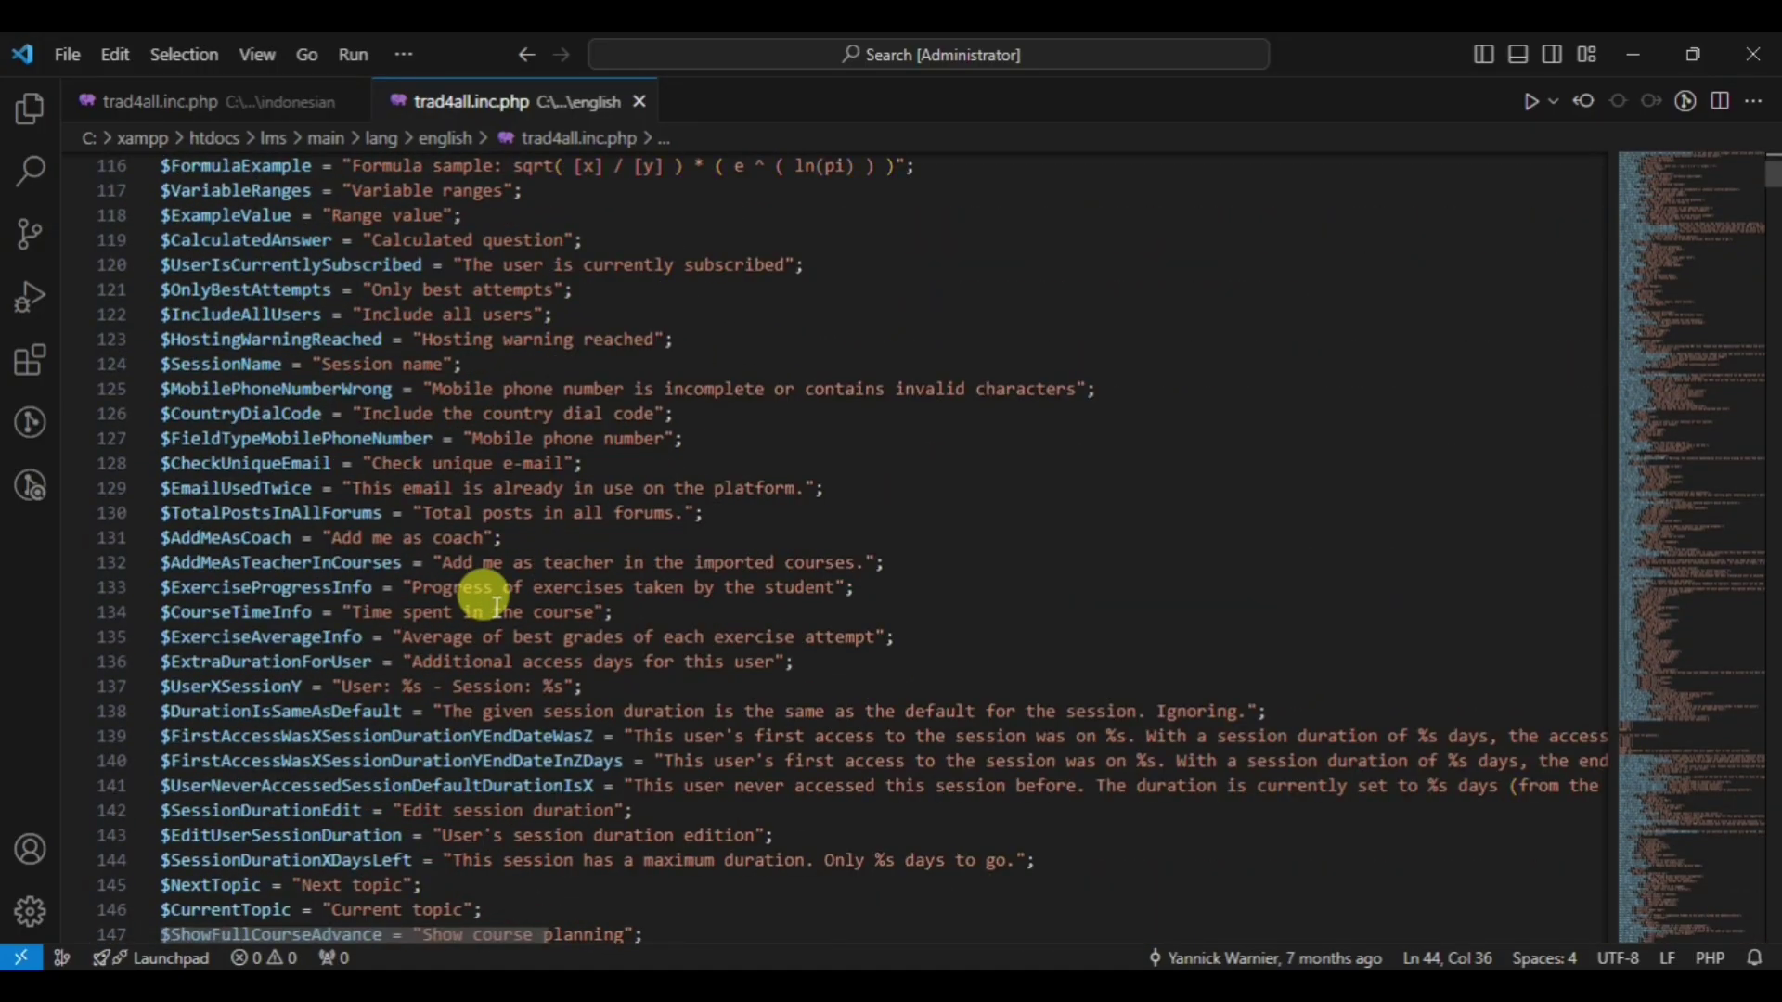
pyautogui.scroll(4, 496, 606)
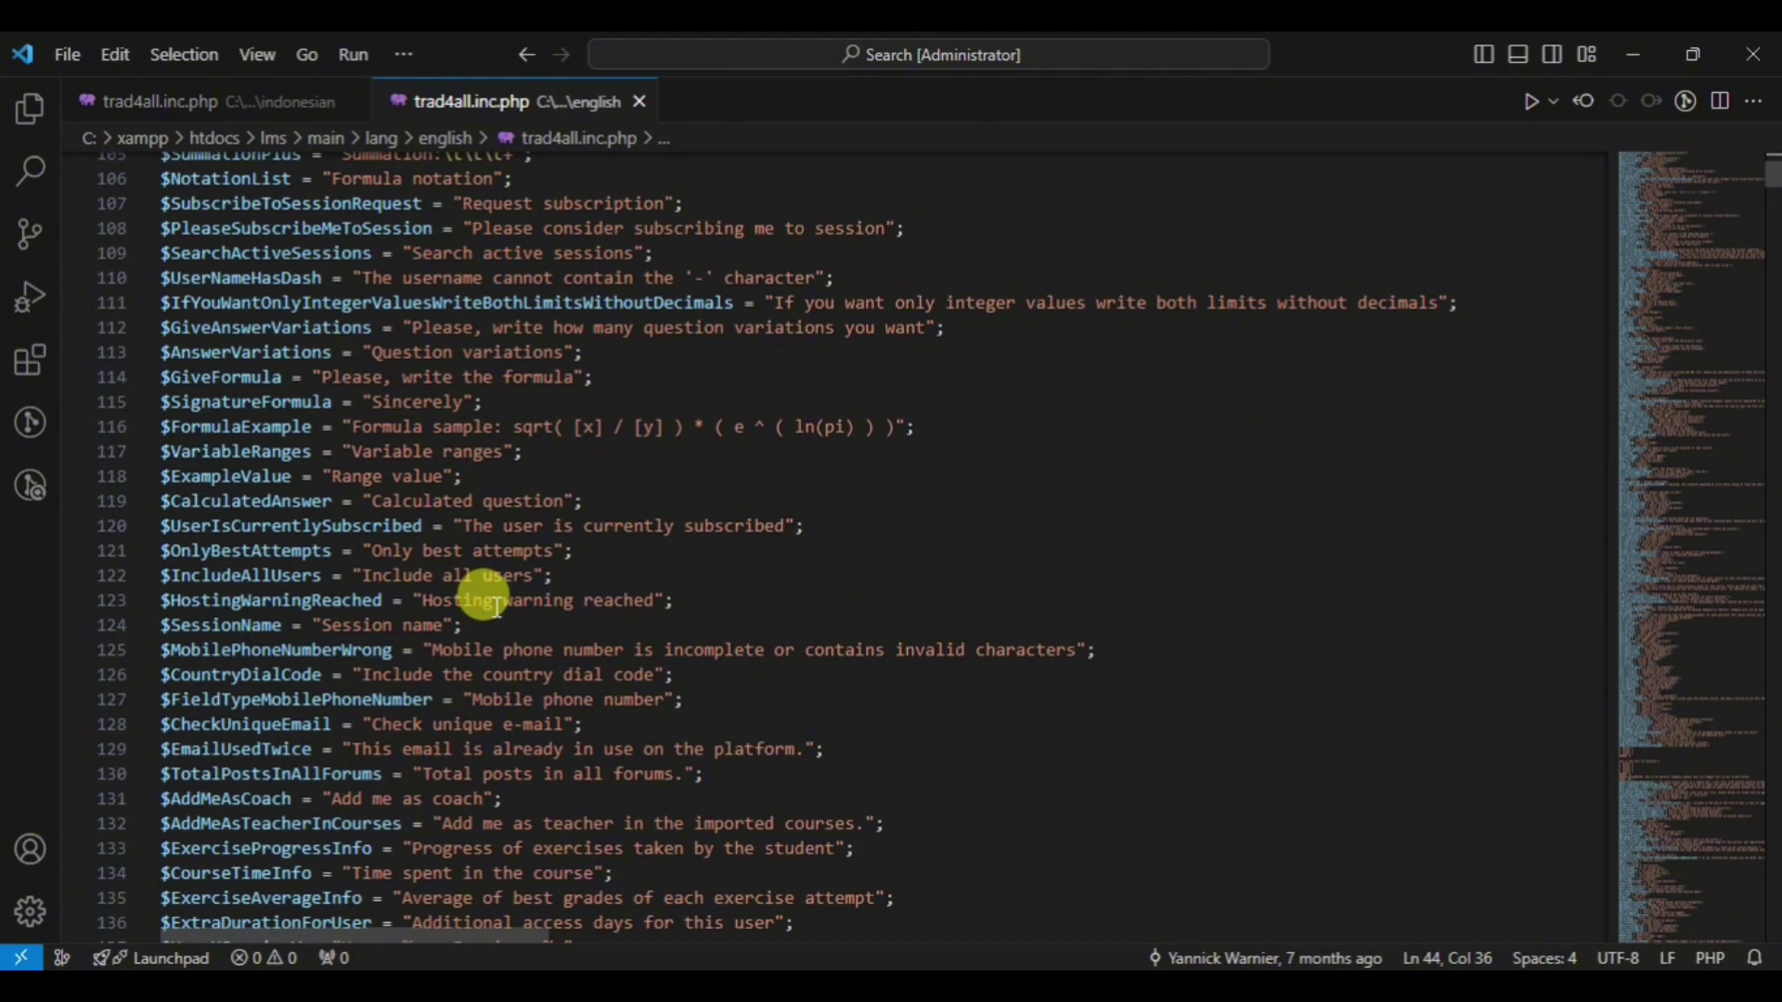
pyautogui.scroll(14, 496, 605)
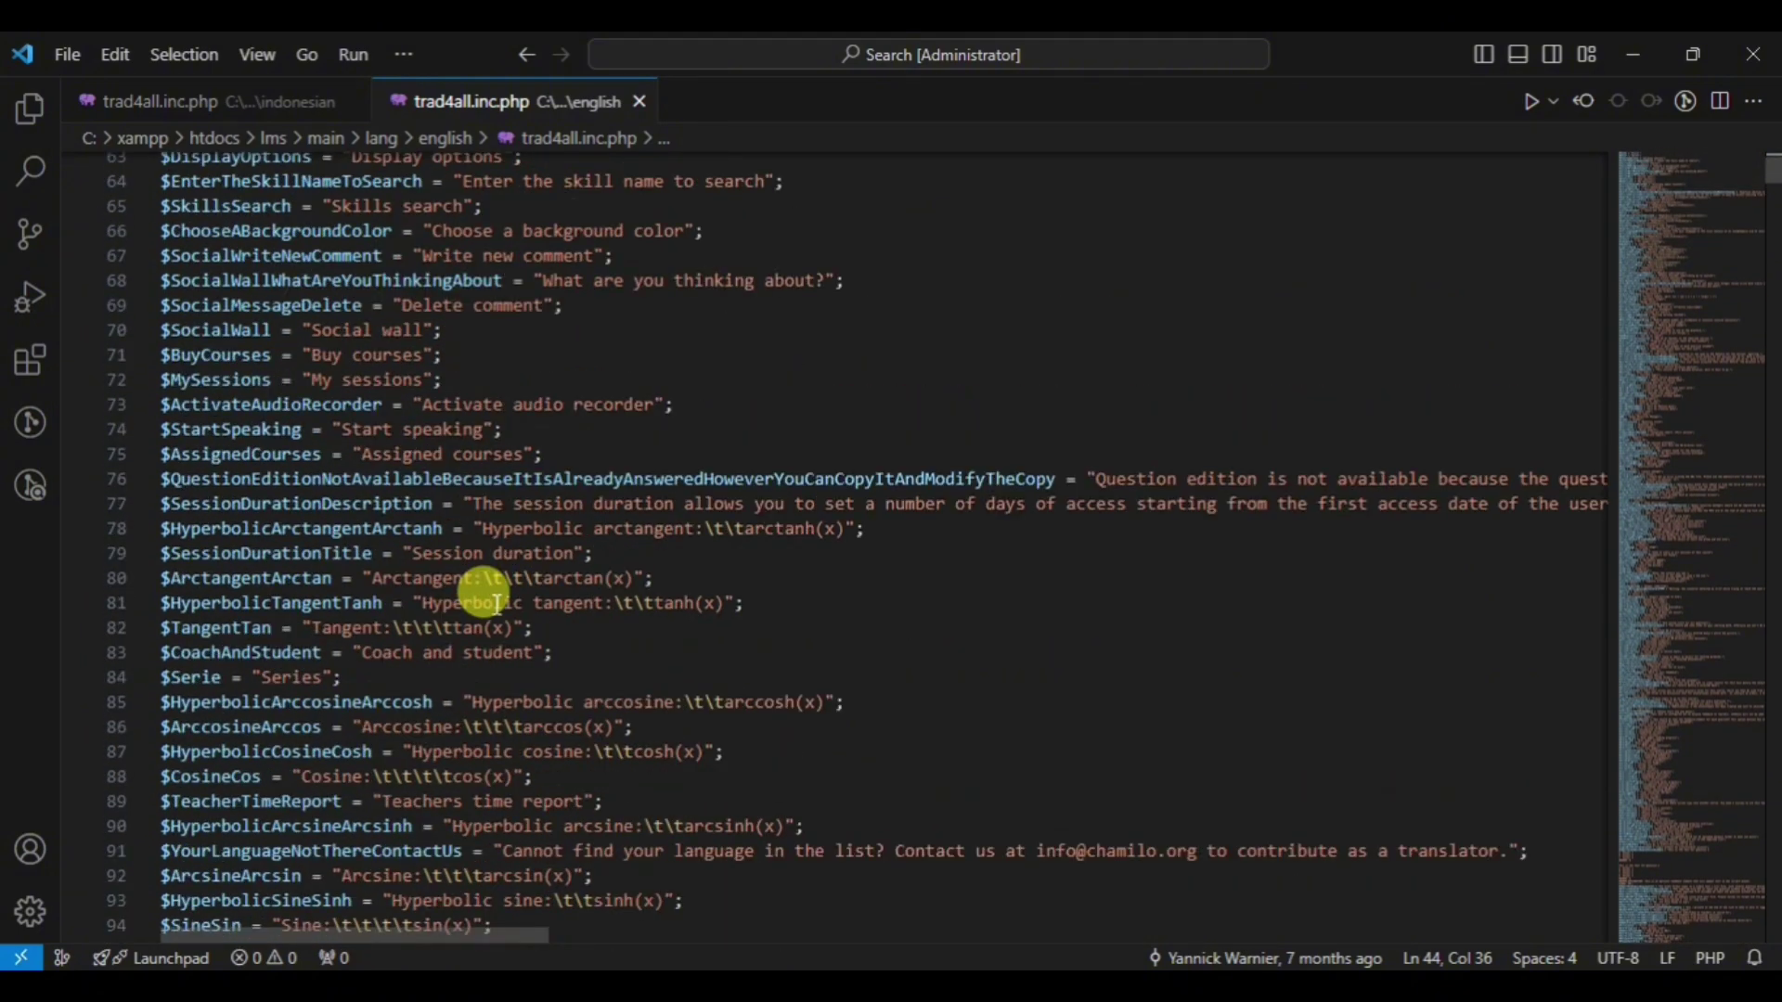
pyautogui.scroll(20, 497, 606)
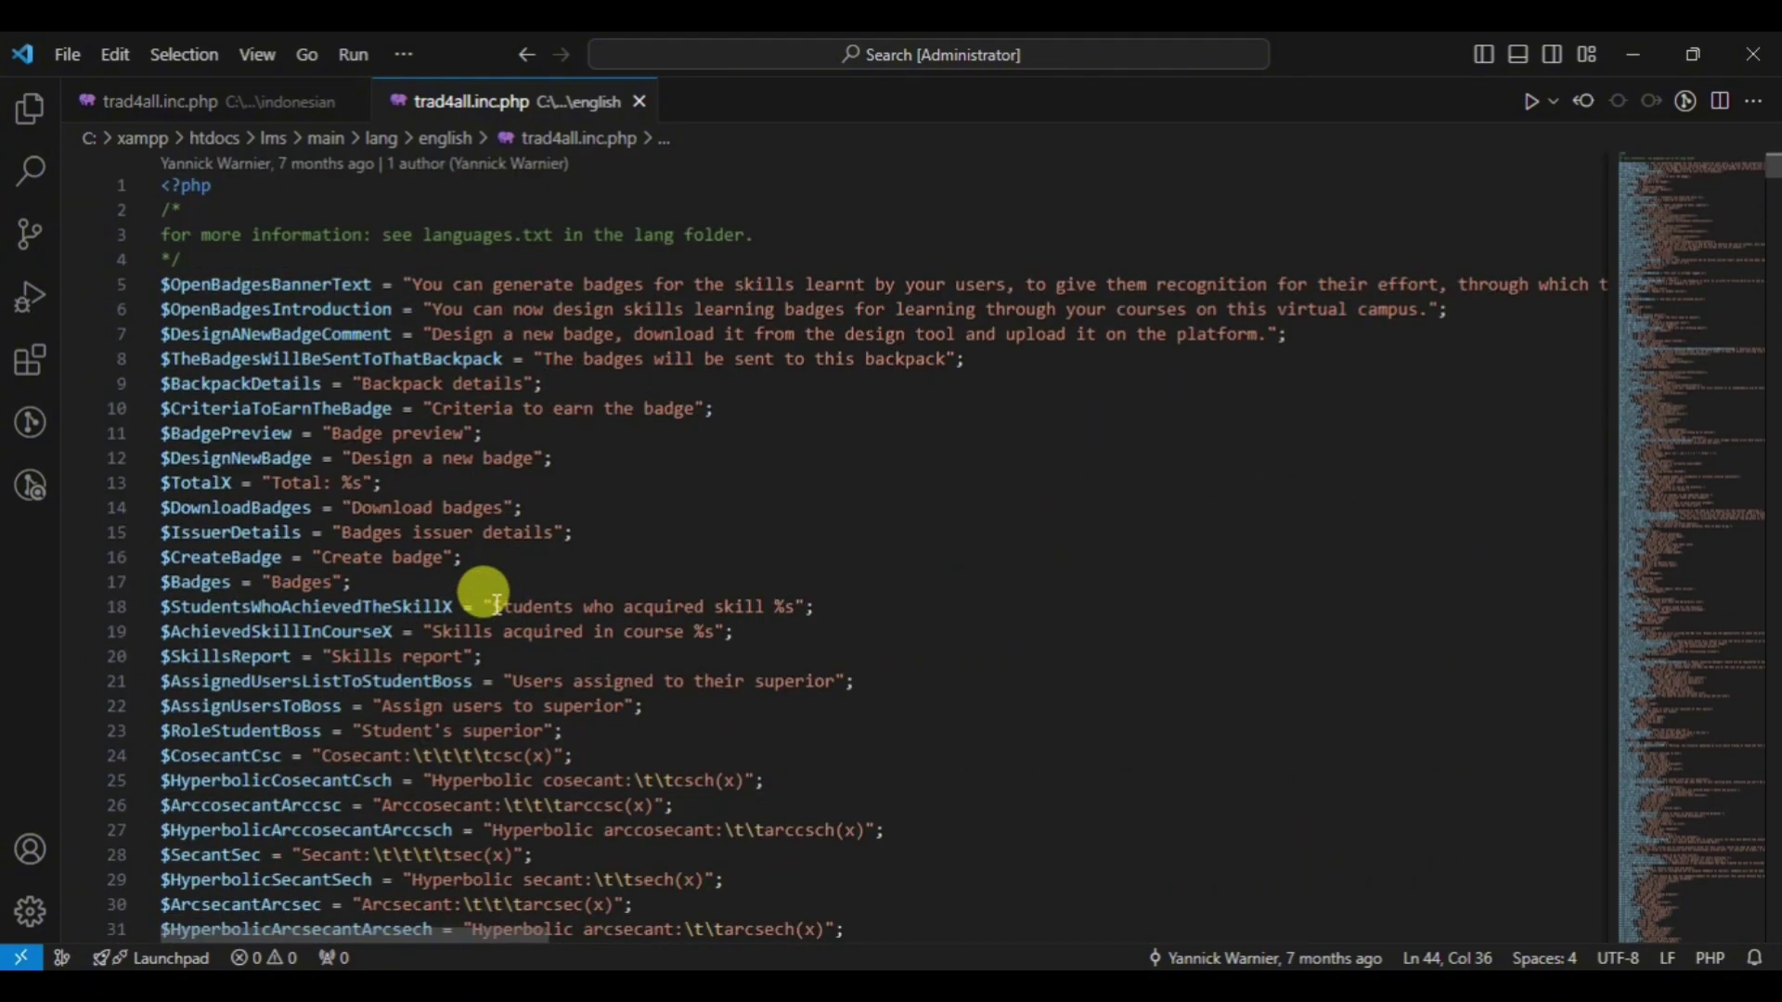
# Switch to Chrome and check the "Mata pelajaran" wording in the course block of the Chamilo administration page, highlighting its heading
pyautogui.hotkey('alt', 'Tab')
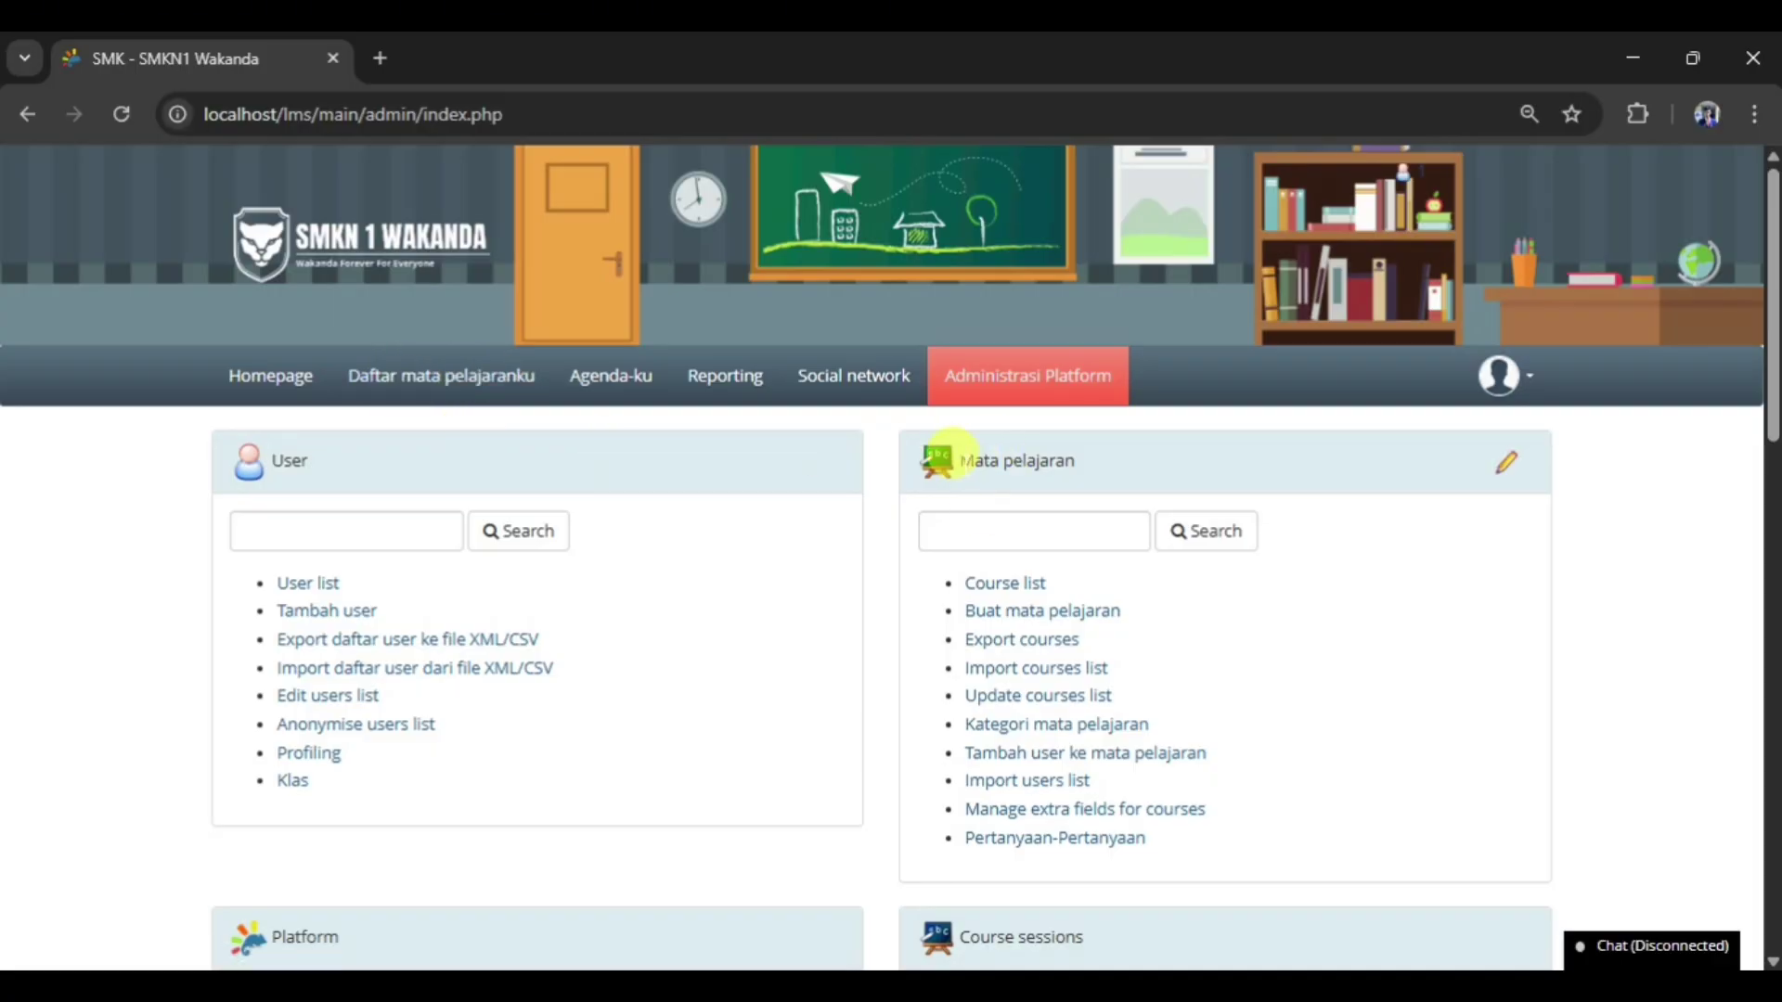
pyautogui.moveTo(962, 456); pyautogui.dragTo(1069, 502)
pyautogui.scroll(1, 998, 485)
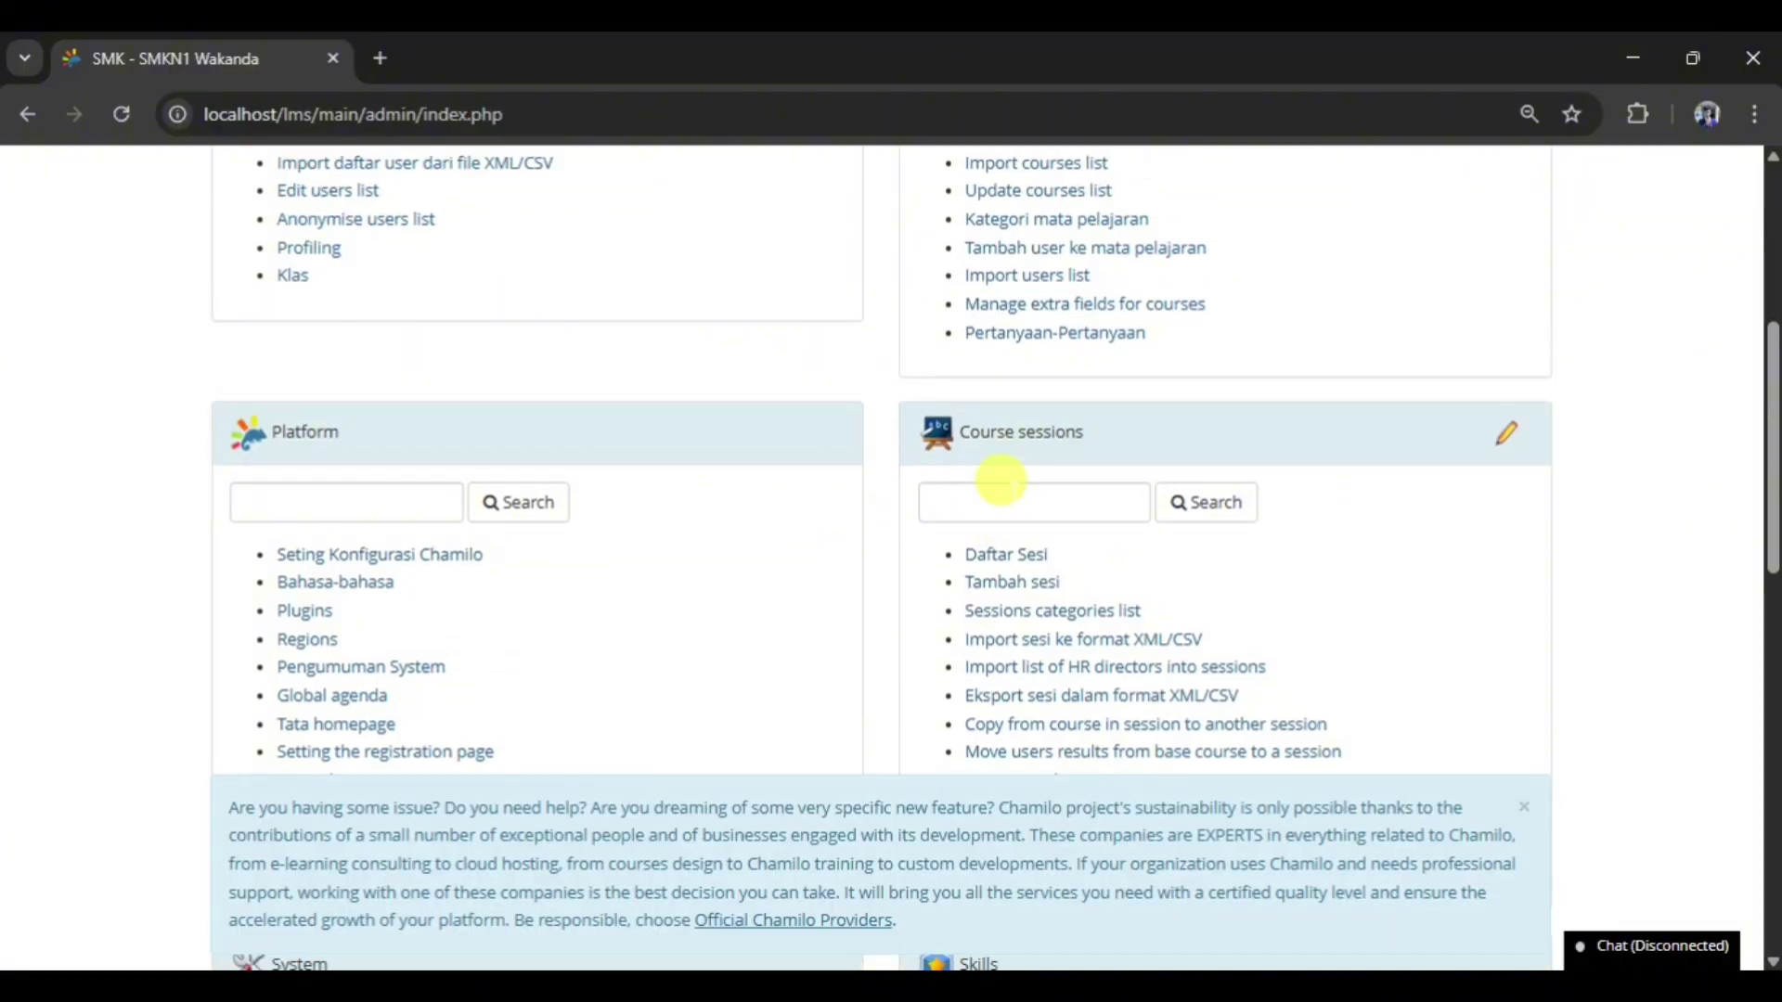
pyautogui.scroll(3, 1001, 480)
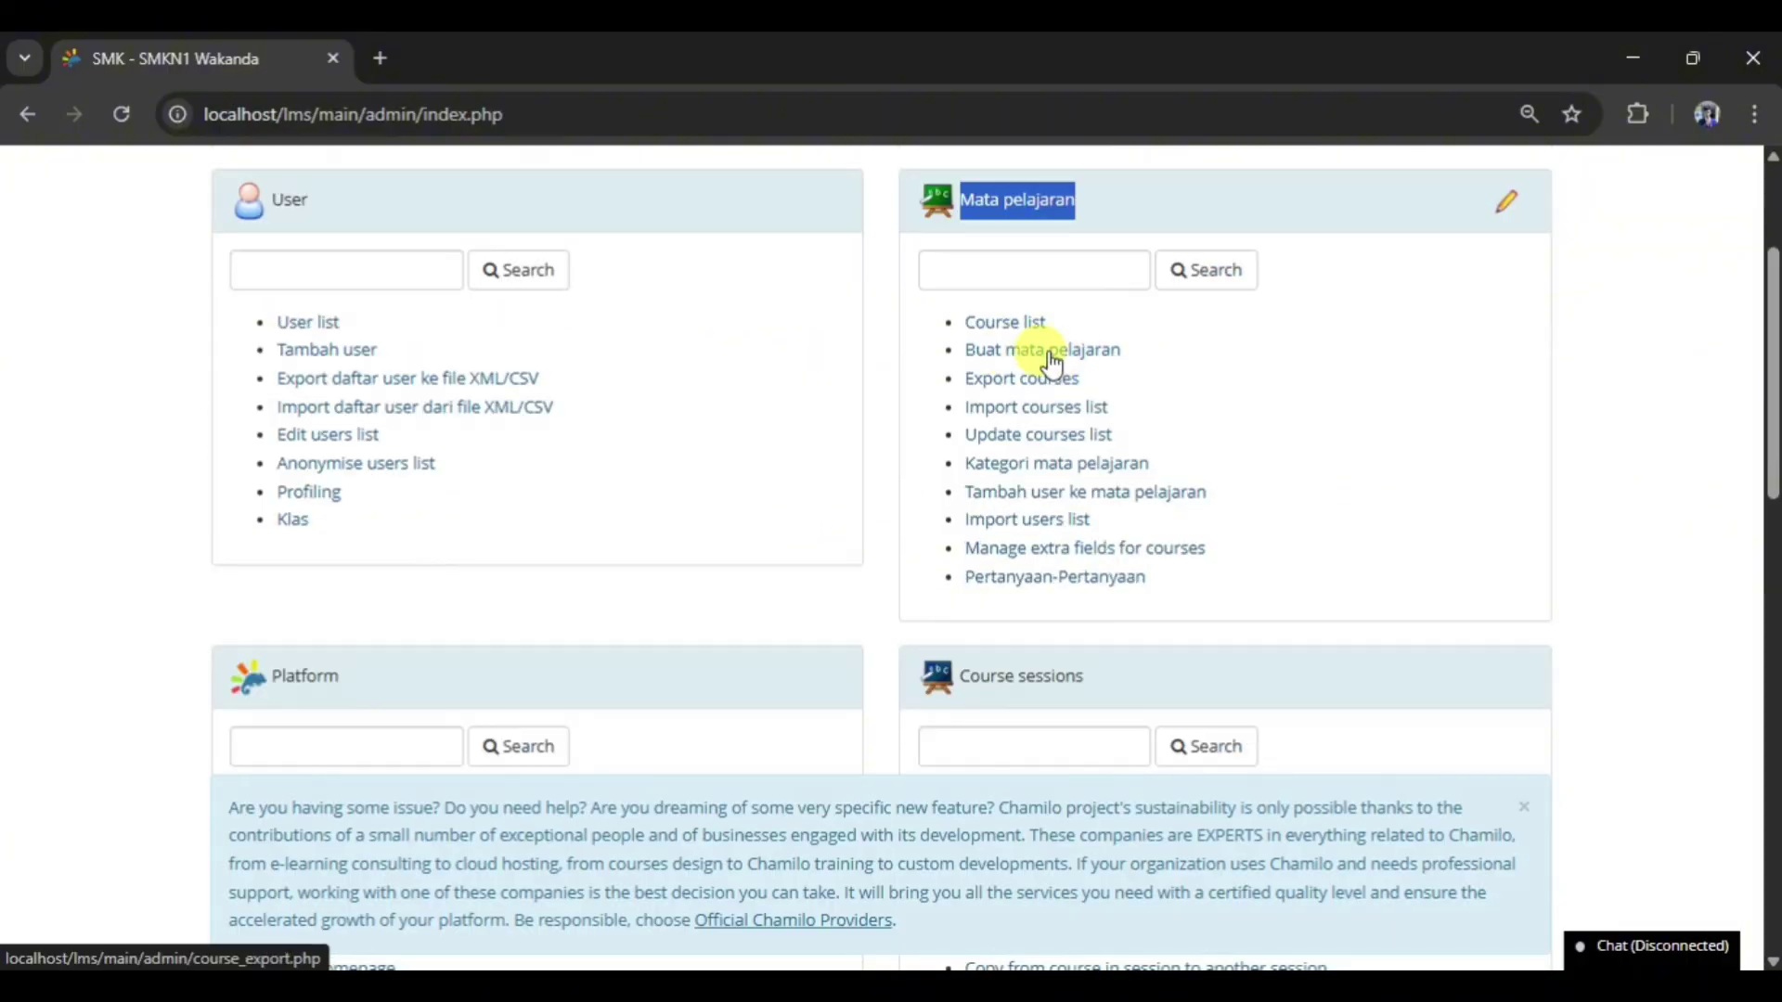
pyautogui.scroll(3, 848, 470)
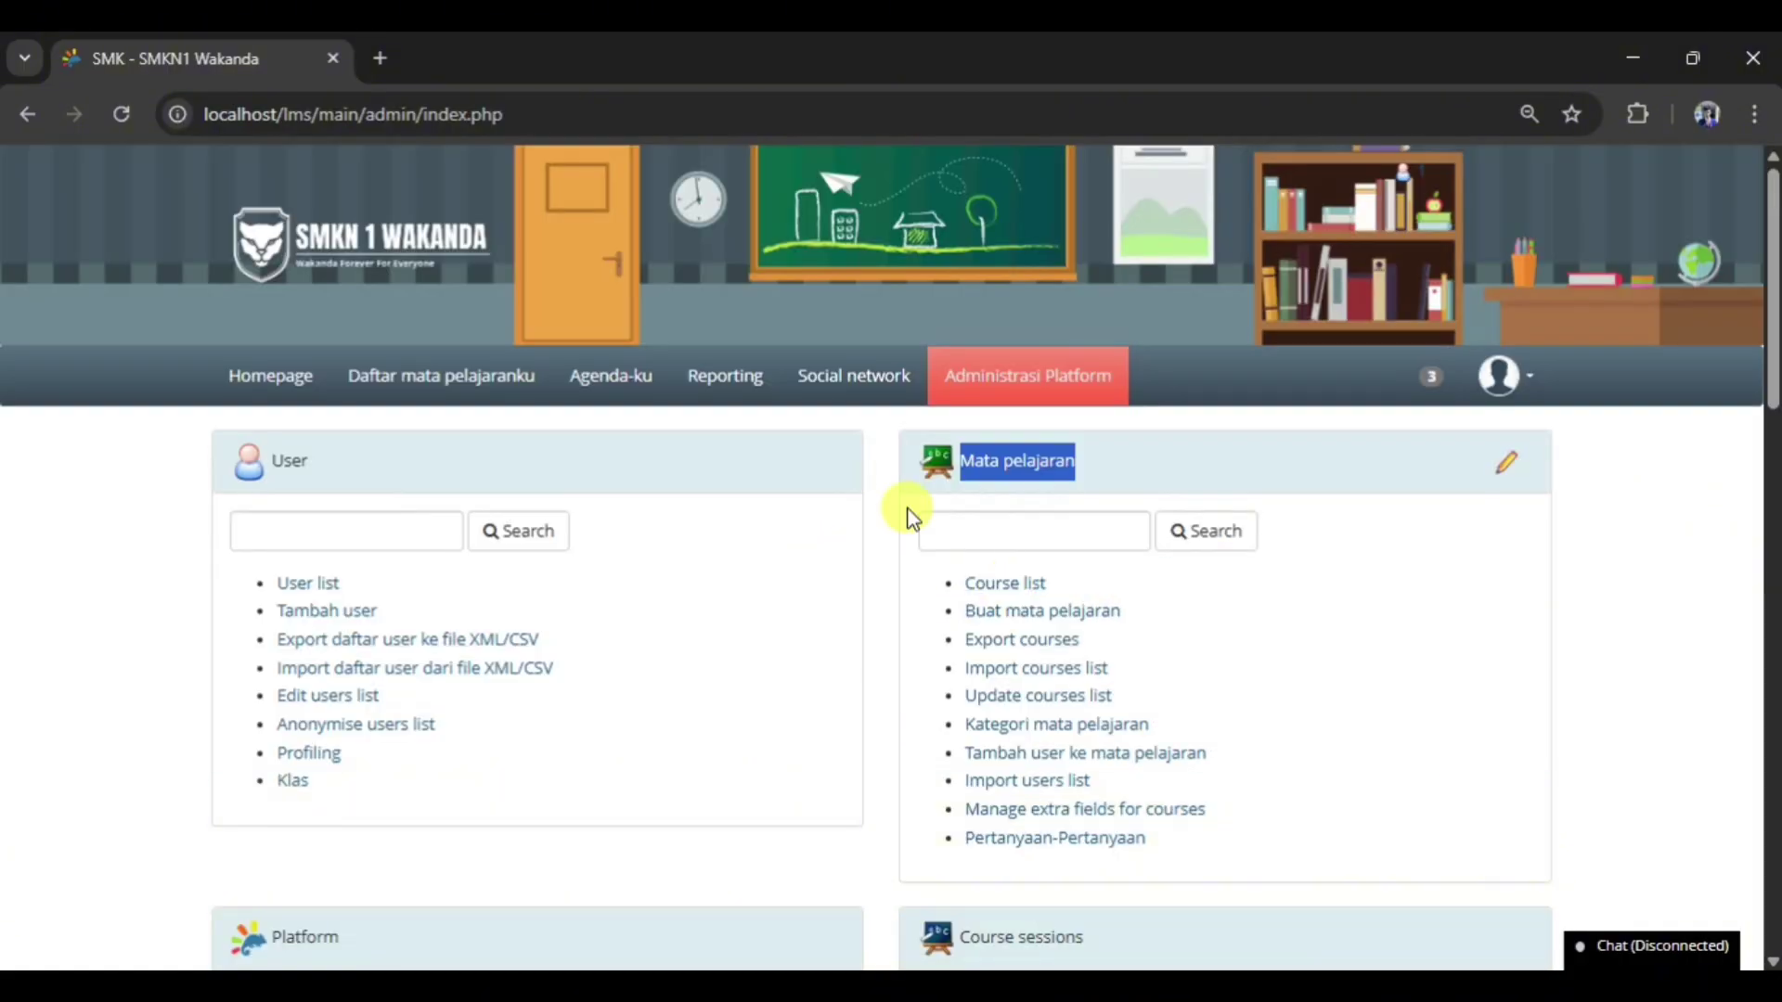
pyautogui.click(871, 470)
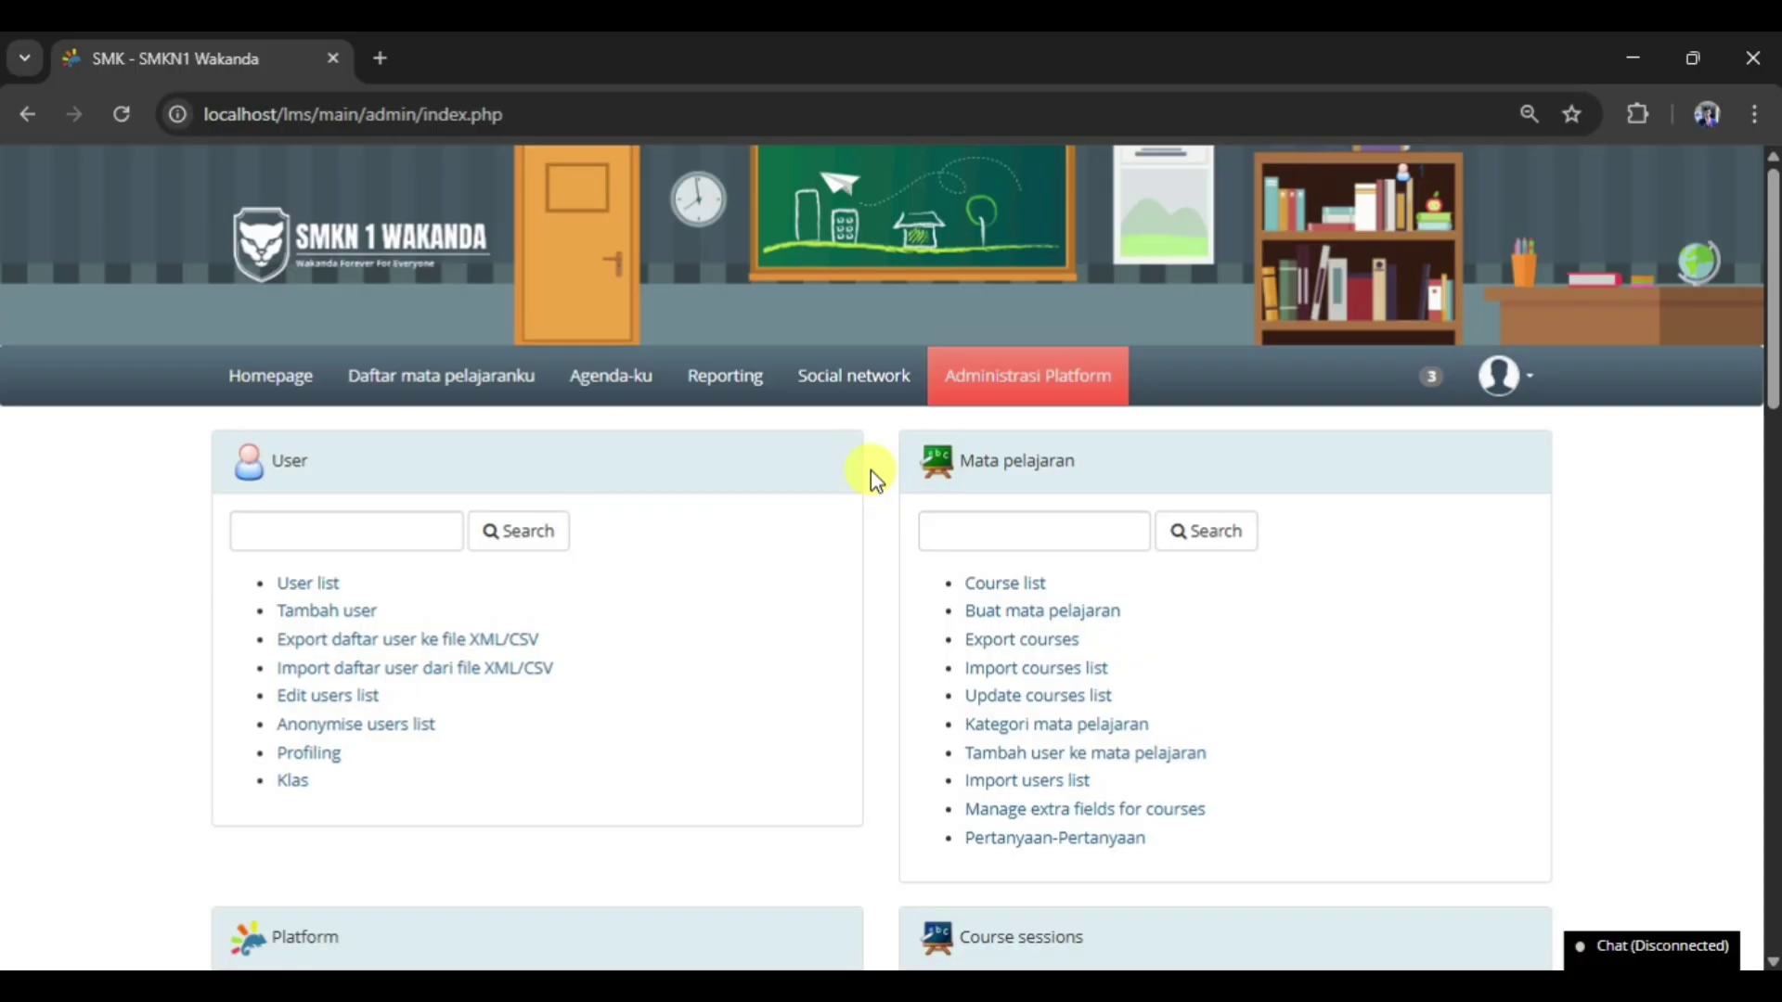